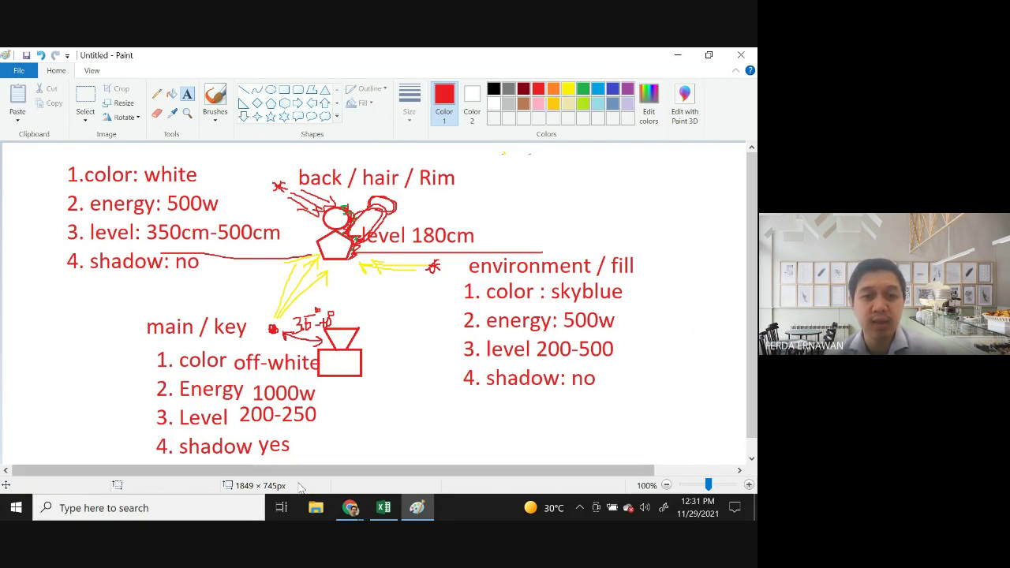
Switch to Blender by launching it from the system search, and dismiss its splash screen to reach the default scene.
{"action": "left_click", "coordinate": [185, 513]}
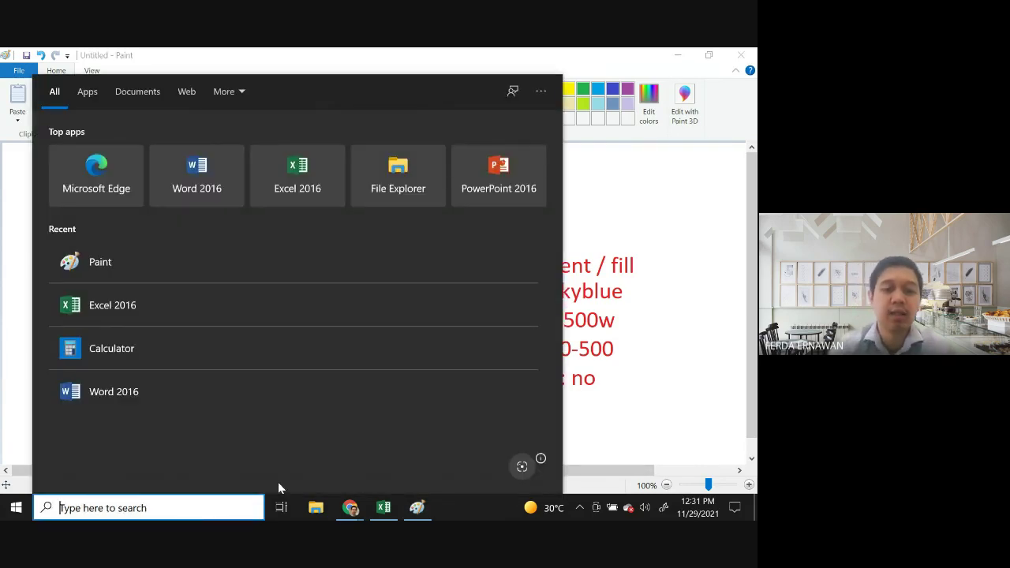
{"action": "type", "text": "blender"}
{"action": "key", "text": "Return"}
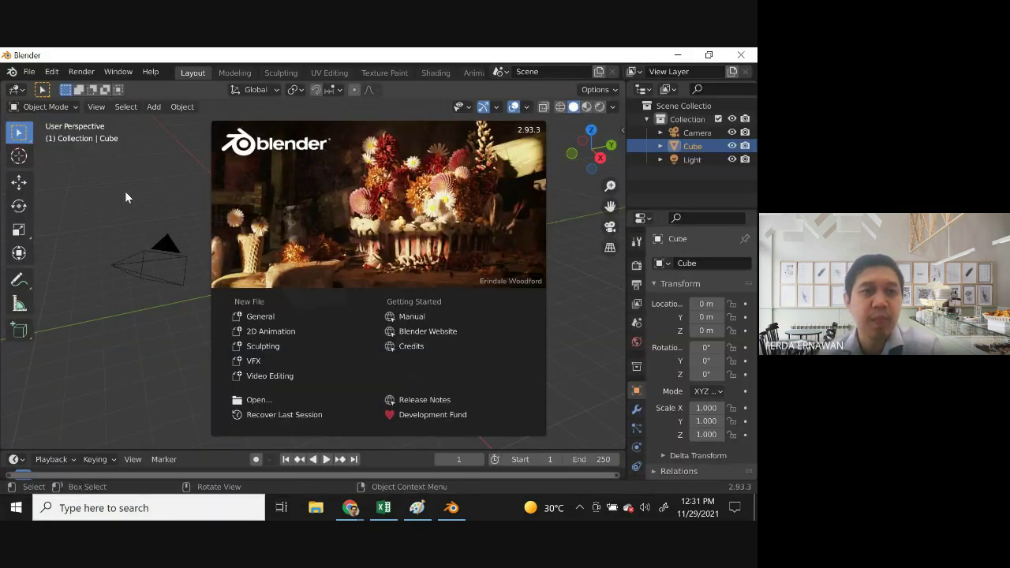
{"action": "left_click", "coordinate": [150, 175]}
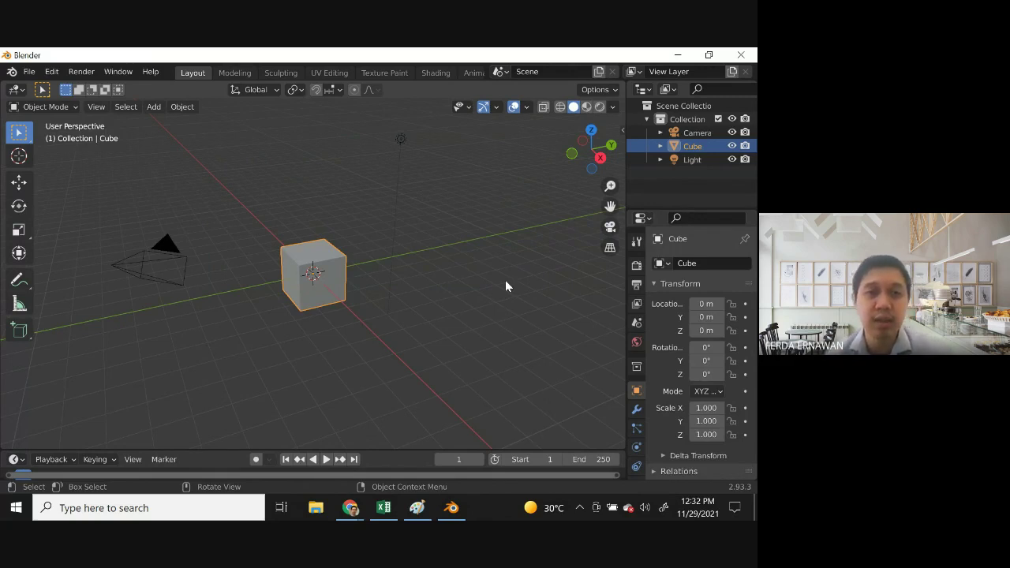
Add a mesh plane at the origin and scale it uniformly to about -7.56 as a large floor beneath the cube.
{"action": "left_click", "coordinate": [157, 106]}
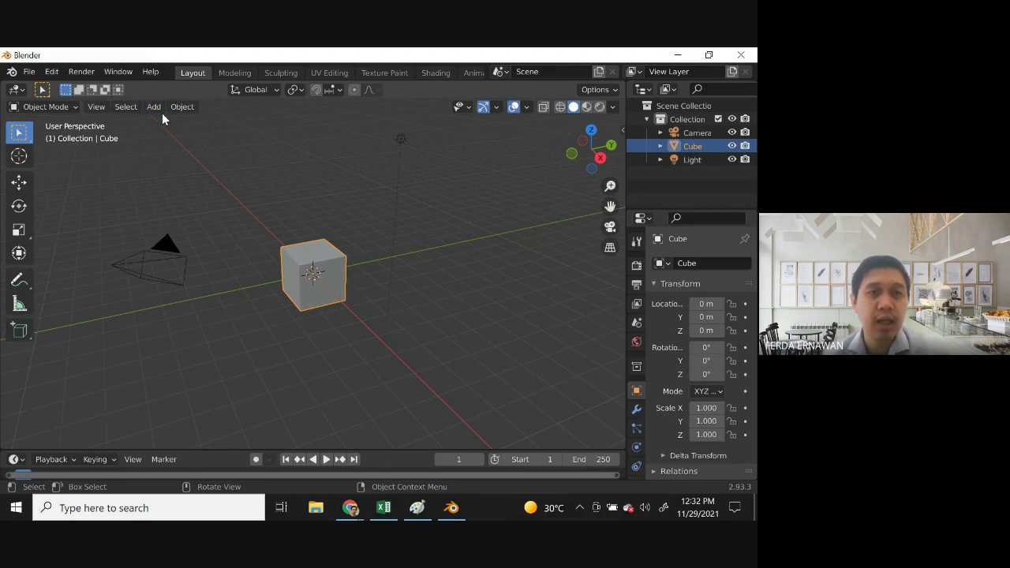
{"action": "left_click", "coordinate": [153, 108]}
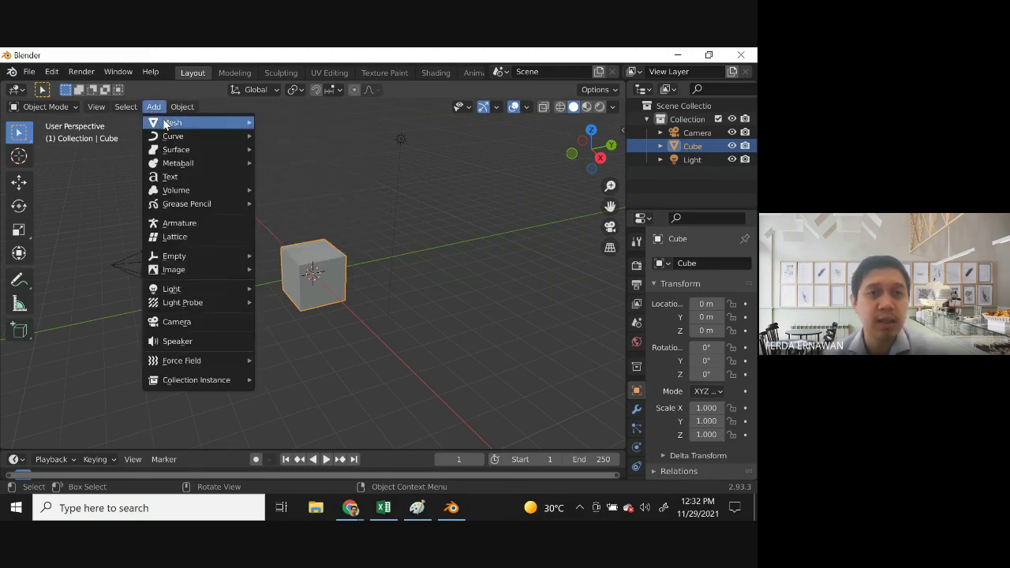
{"action": "mouse_move", "coordinate": [167, 127]}
{"action": "left_click", "coordinate": [289, 124]}
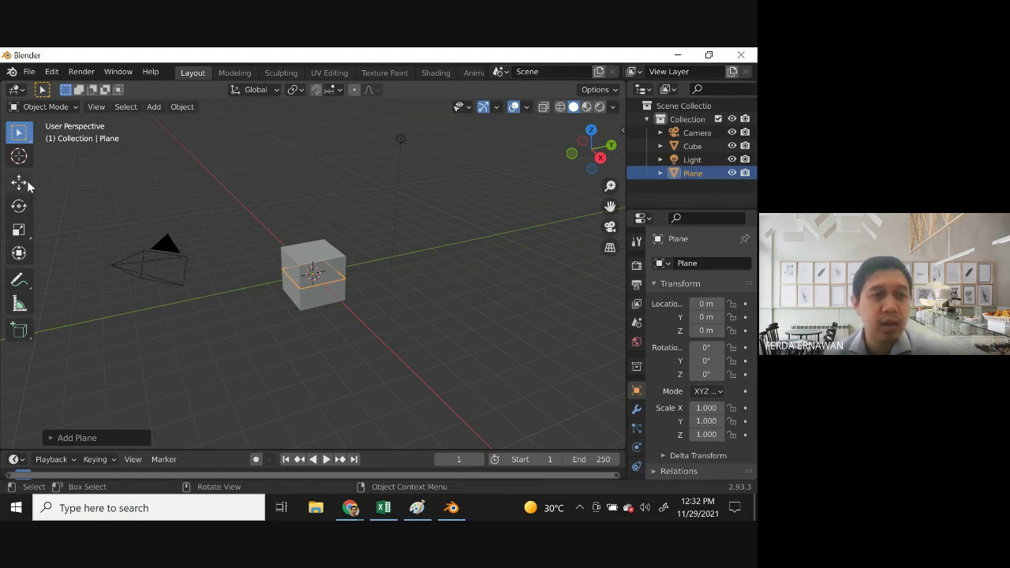
{"action": "left_click", "coordinate": [19, 229]}
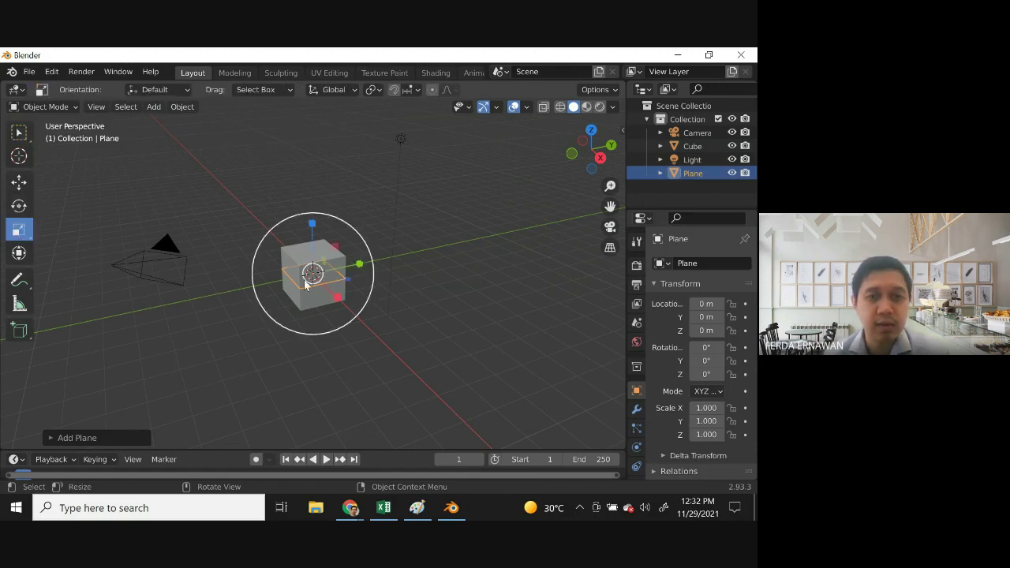
{"action": "left_click_drag", "start_coordinate": [310, 276], "coordinate": [344, 269]}
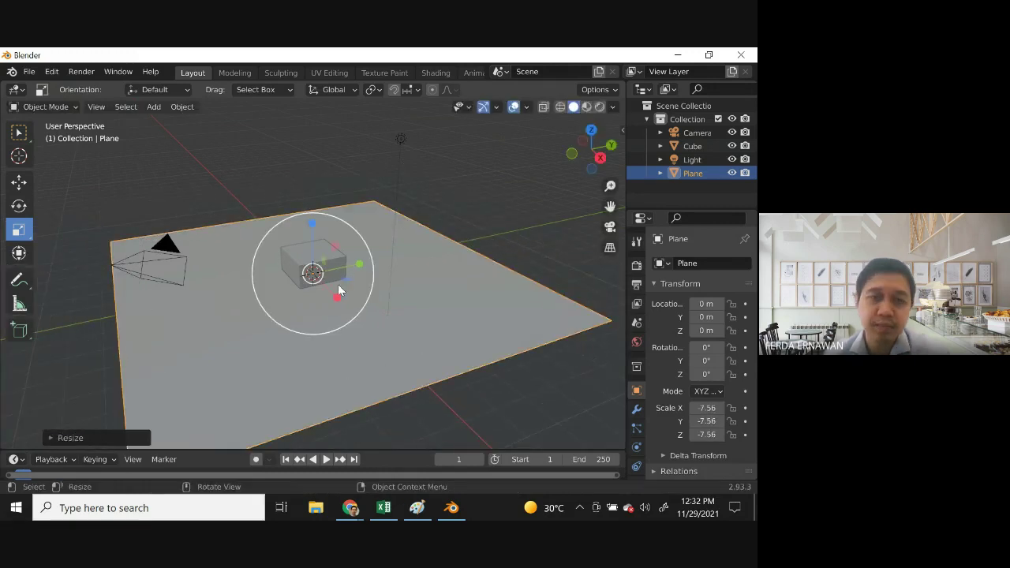
Raise the cube along the Z axis to about 1.03 m so that it rests on the plane.
{"action": "left_click", "coordinate": [24, 185]}
{"action": "left_click", "coordinate": [639, 147]}
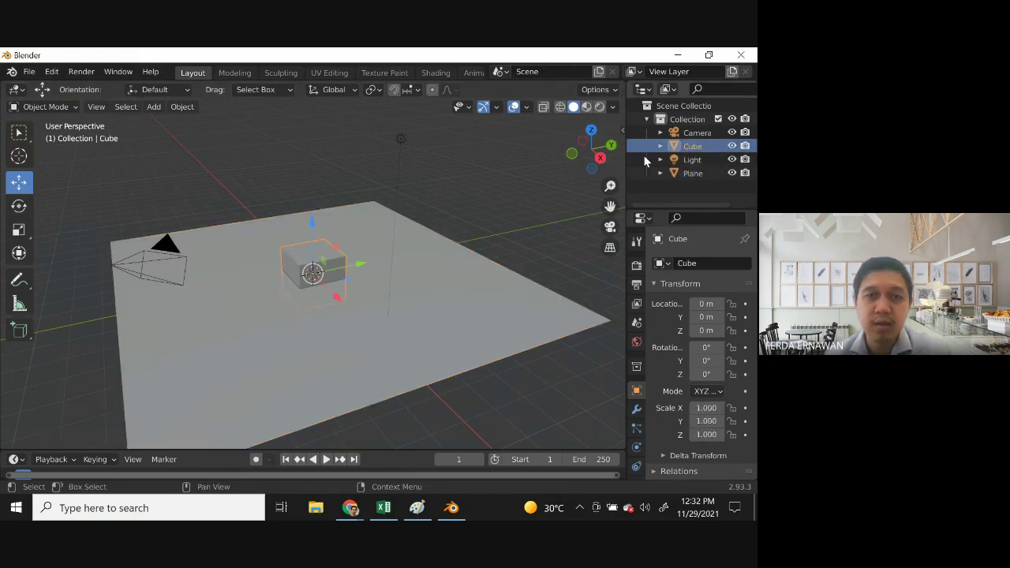
{"action": "left_click_drag", "start_coordinate": [311, 221], "coordinate": [315, 197]}
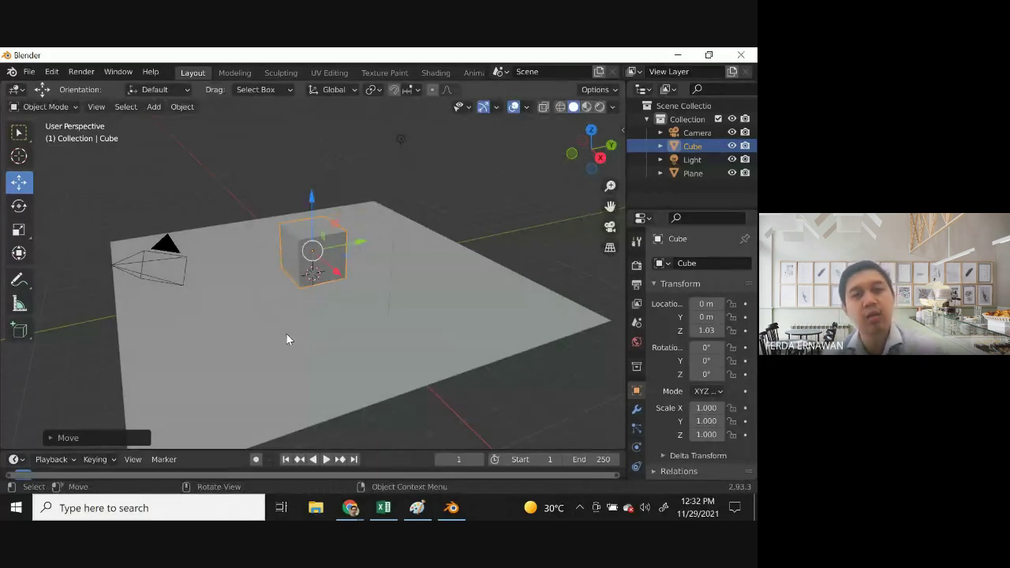
Lower the light along the Z axis to a height of about 2.26 m, near the cube, and deselect it.
{"action": "left_click_drag", "start_coordinate": [592, 146], "coordinate": [605, 158]}
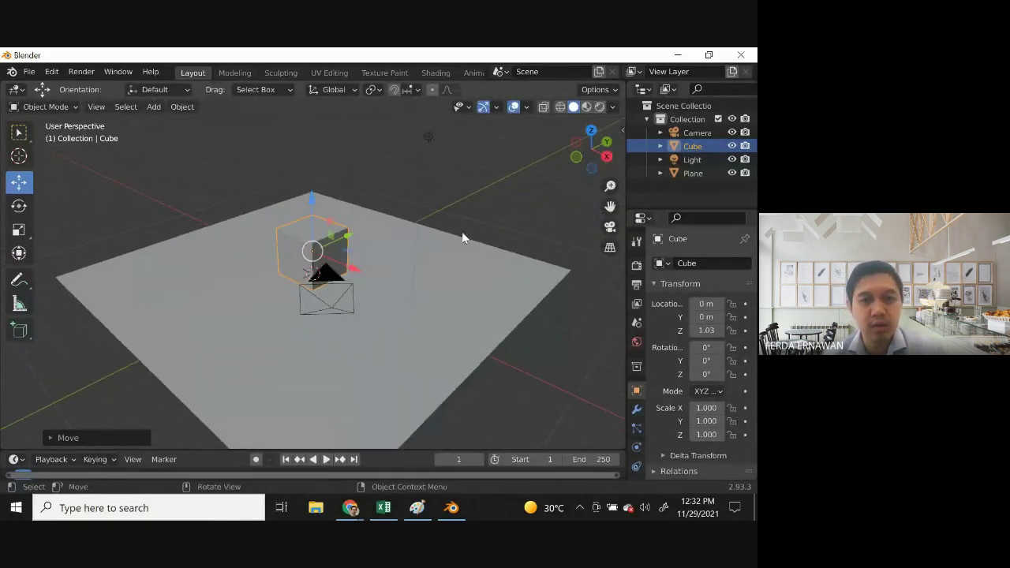
{"action": "left_click", "coordinate": [429, 136]}
{"action": "left_click_drag", "start_coordinate": [430, 119], "coordinate": [411, 234]}
{"action": "left_click", "coordinate": [506, 220]}
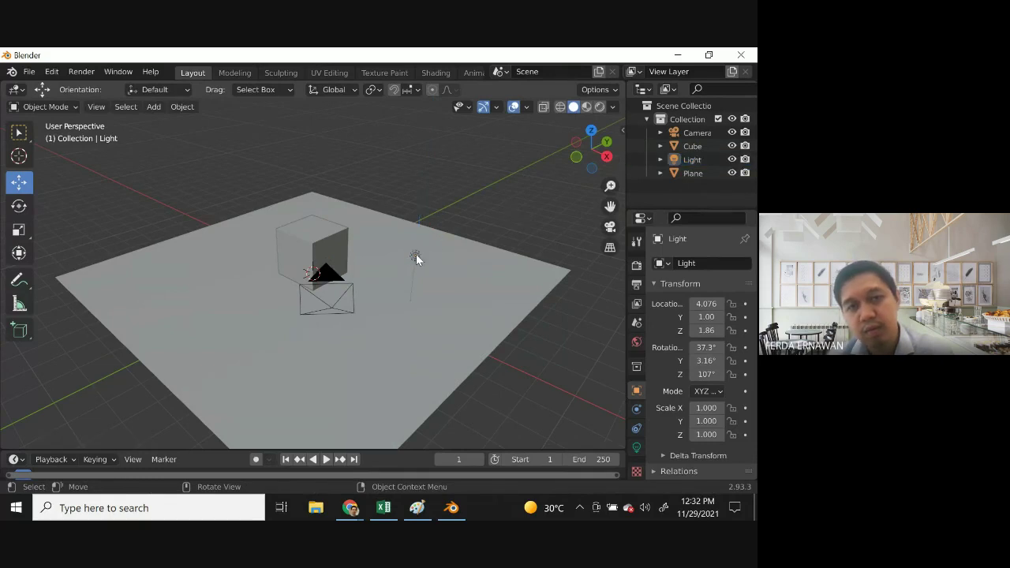
{"action": "left_click", "coordinate": [416, 257]}
{"action": "left_click_drag", "start_coordinate": [419, 205], "coordinate": [420, 181]}
{"action": "left_click", "coordinate": [498, 197]}
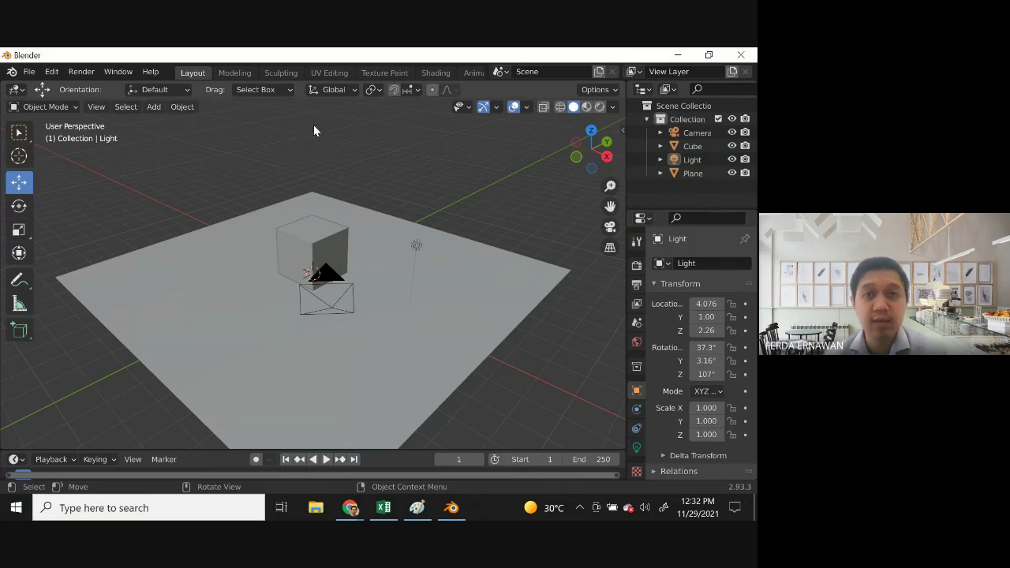
Render the scene, inspect the cube's shadow across the full image, and close the render window.
{"action": "key", "text": "F12"}
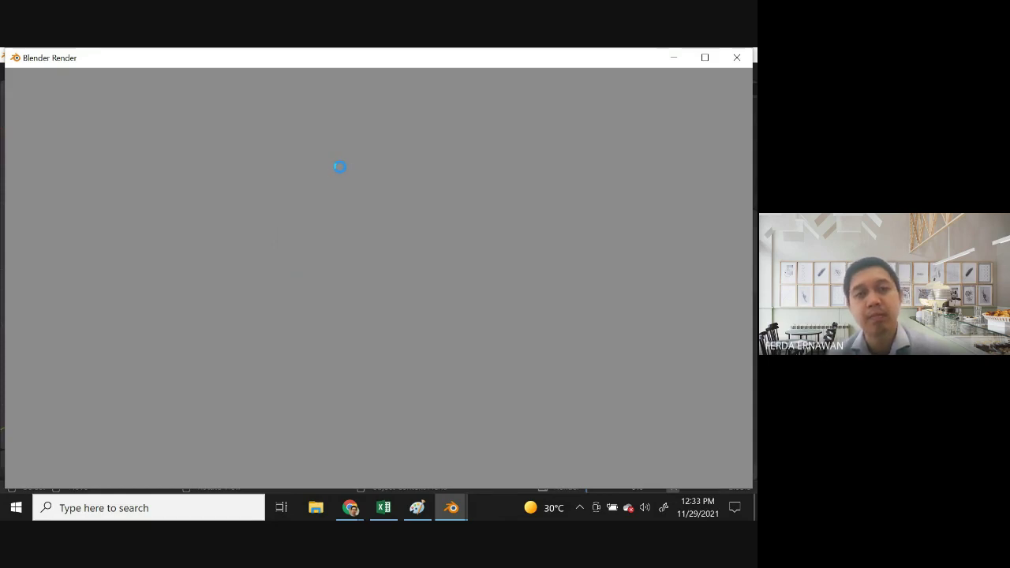
{"action": "scroll", "coordinate": [347, 173], "scroll_direction": "down", "scroll_amount": 3}
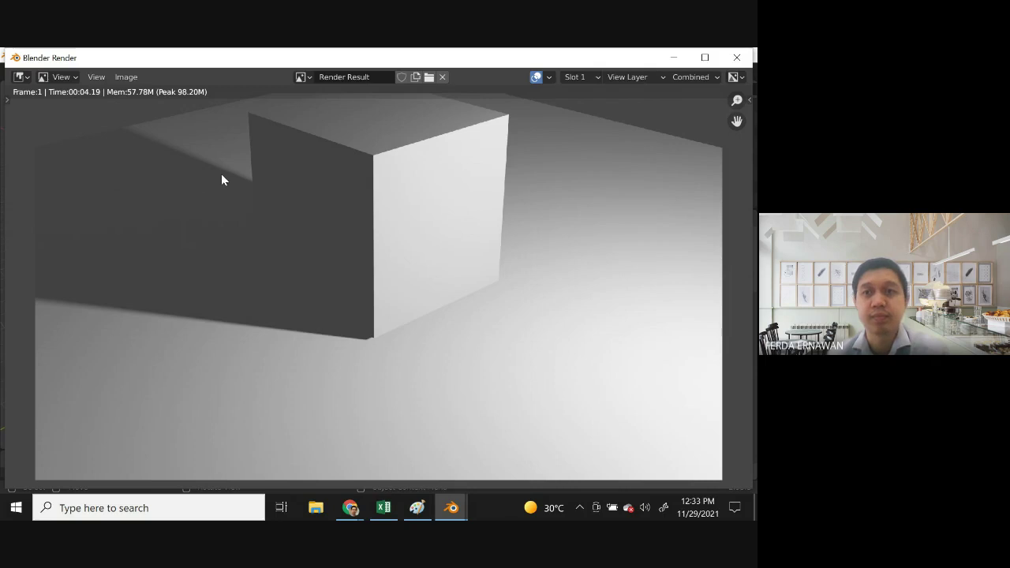
{"action": "left_click", "coordinate": [737, 59]}
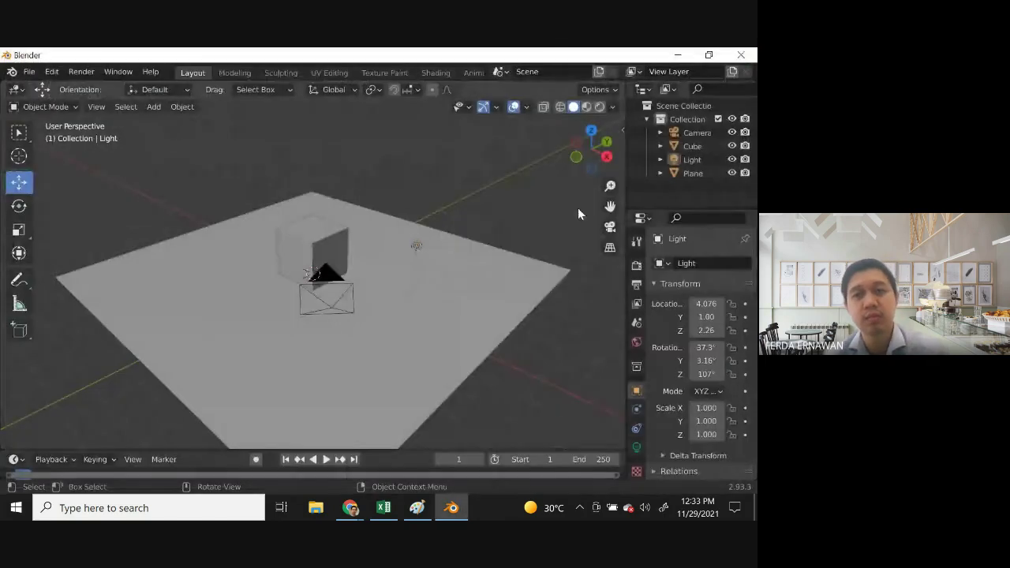
Enlarge the properties area, enable Ambient Occlusion in the Eevee render settings and expand its options.
{"action": "left_click", "coordinate": [636, 265]}
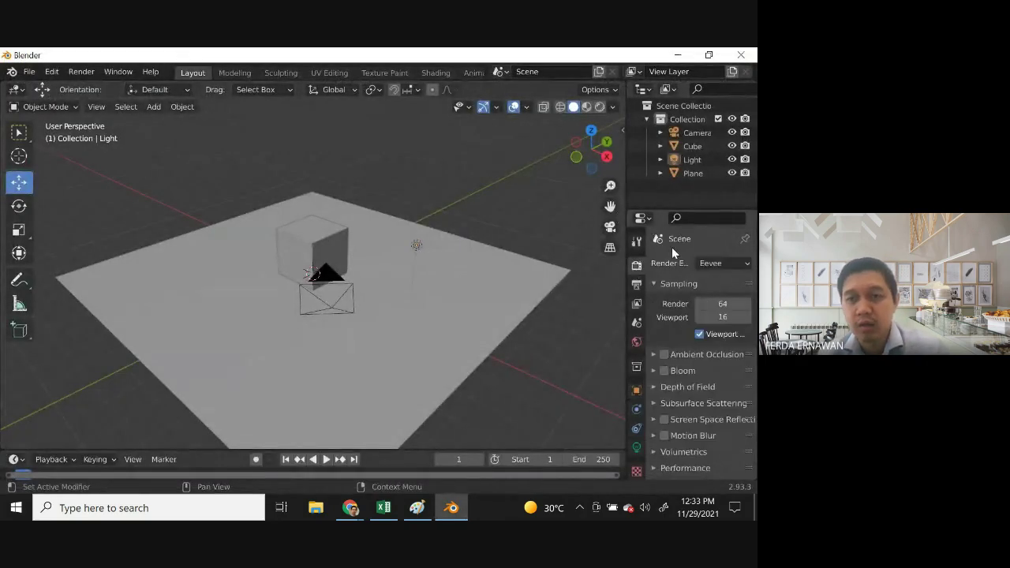
{"action": "left_click_drag", "start_coordinate": [626, 292], "coordinate": [490, 270]}
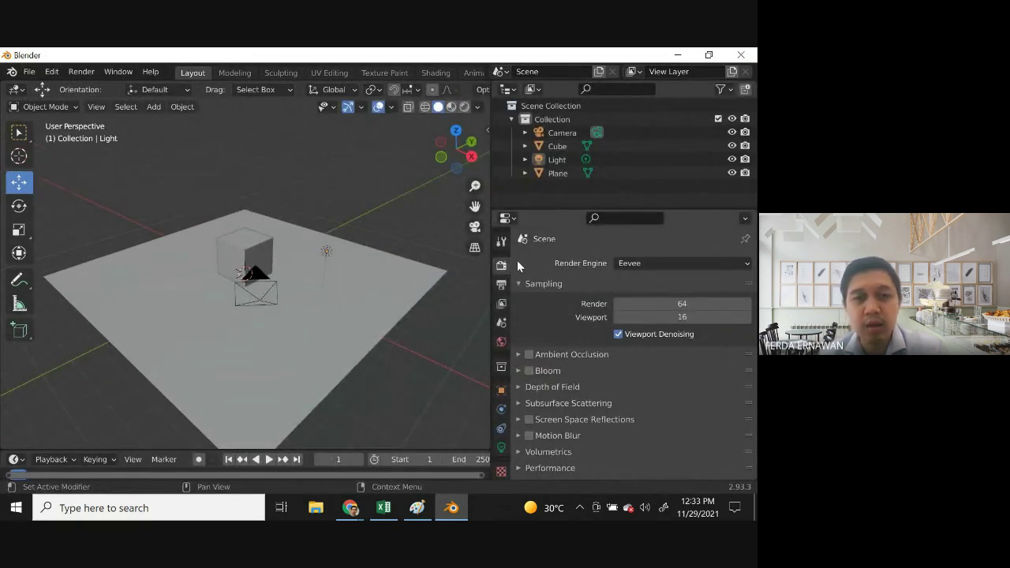
{"action": "left_click", "coordinate": [529, 355]}
{"action": "left_click", "coordinate": [520, 354]}
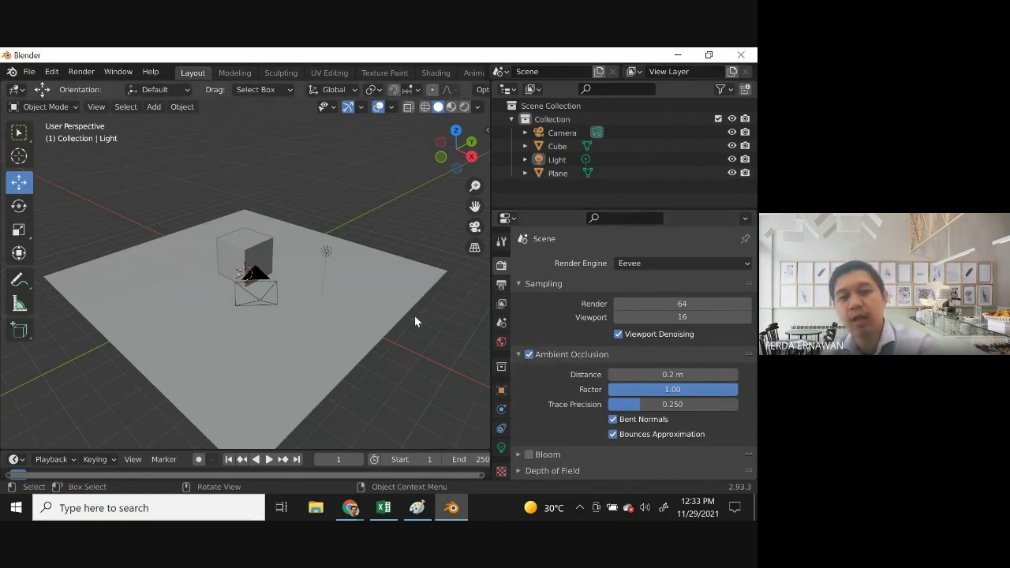
Render the scene with Ambient Occlusion on, compare the image beside the render settings, and close the render window.
{"action": "key", "text": "F12"}
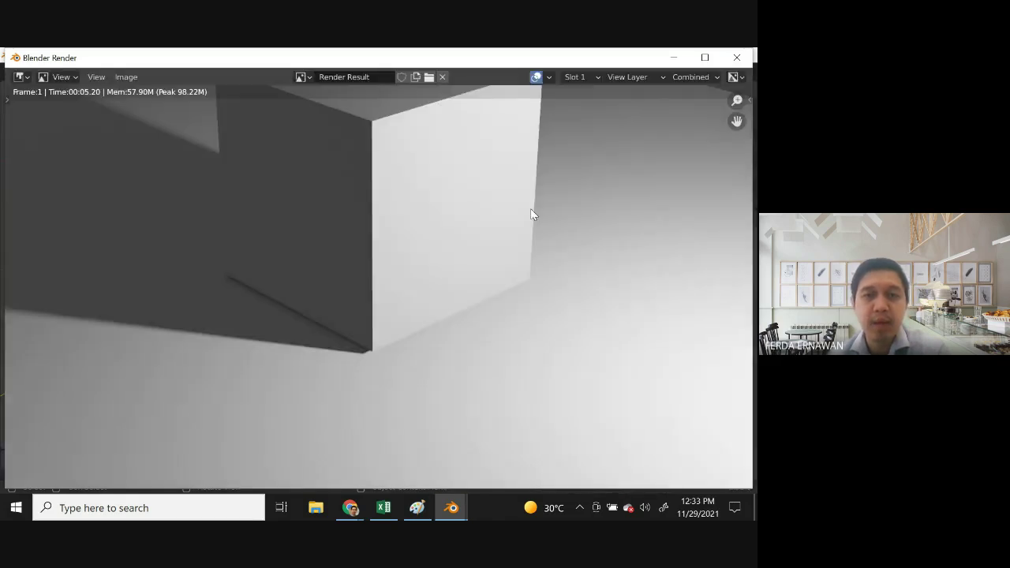
{"action": "scroll", "coordinate": [530, 209], "scroll_direction": "down", "scroll_amount": 4}
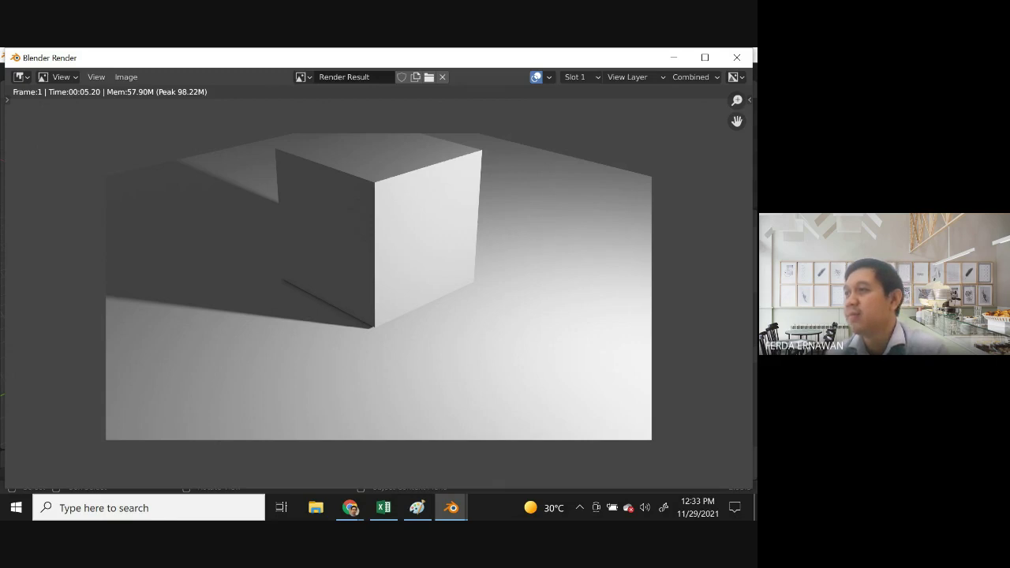
{"action": "key", "text": "alt+Tab"}
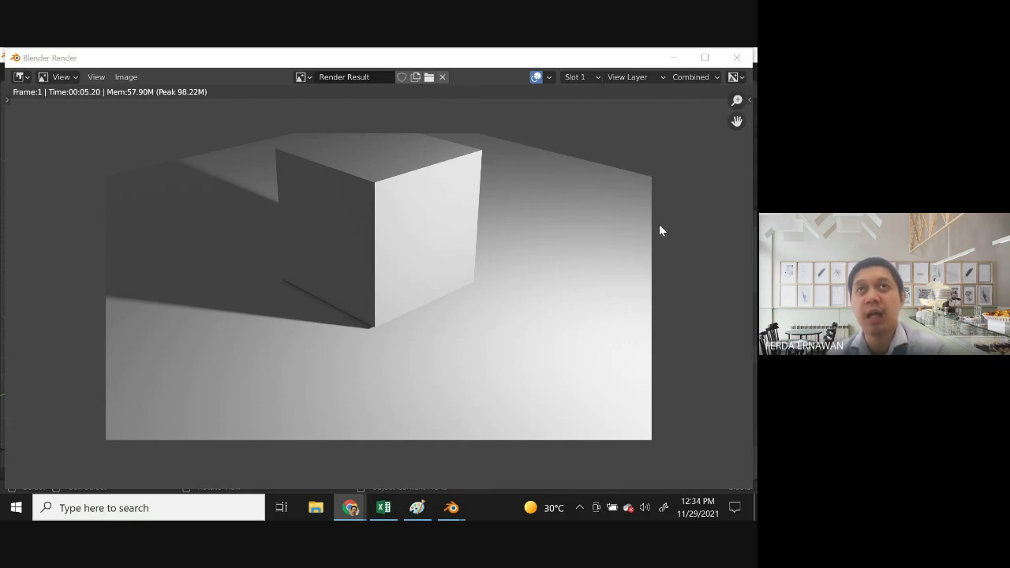
{"action": "mouse_move", "coordinate": [638, 58]}
{"action": "left_mouse_down"}
{"action": "mouse_move", "coordinate": [553, 67]}
{"action": "mouse_move", "coordinate": [365, 52]}
{"action": "mouse_move", "coordinate": [625, 51]}
{"action": "mouse_move", "coordinate": [612, 73]}
{"action": "mouse_move", "coordinate": [631, 62]}
{"action": "left_mouse_up"}
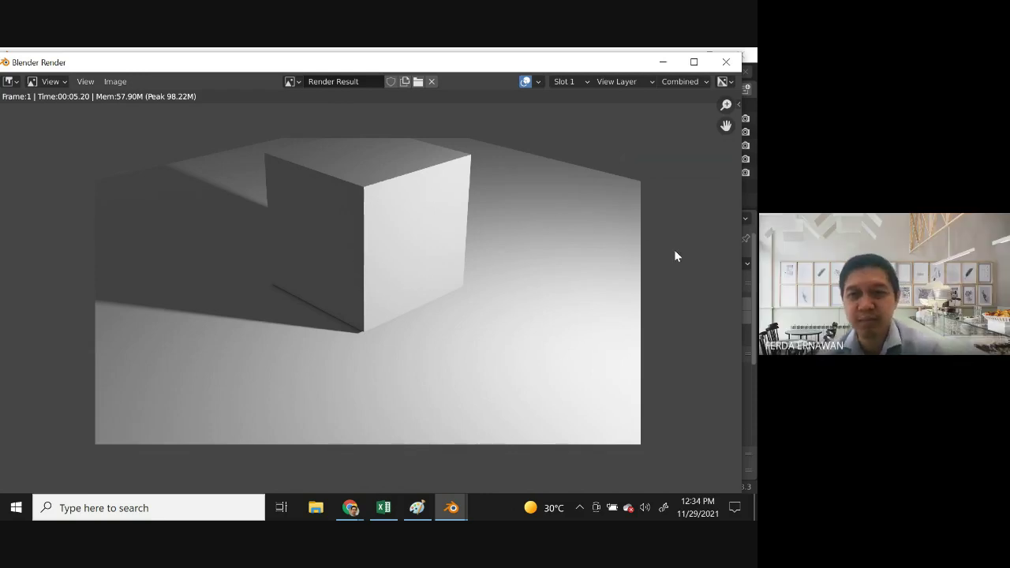
{"action": "left_click_drag", "start_coordinate": [740, 205], "coordinate": [605, 206]}
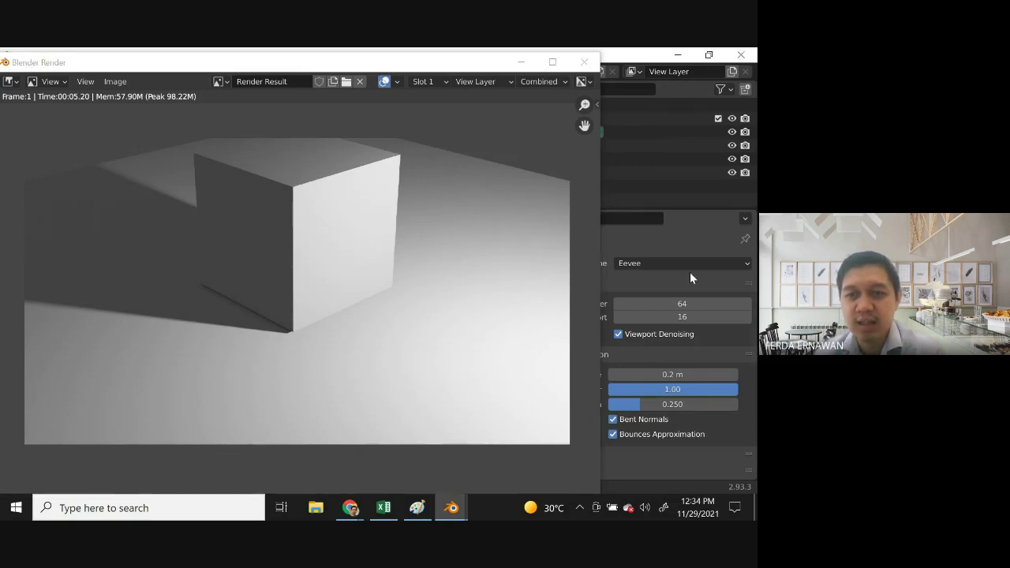
{"action": "scroll", "coordinate": [690, 273], "scroll_direction": "down", "scroll_amount": 1}
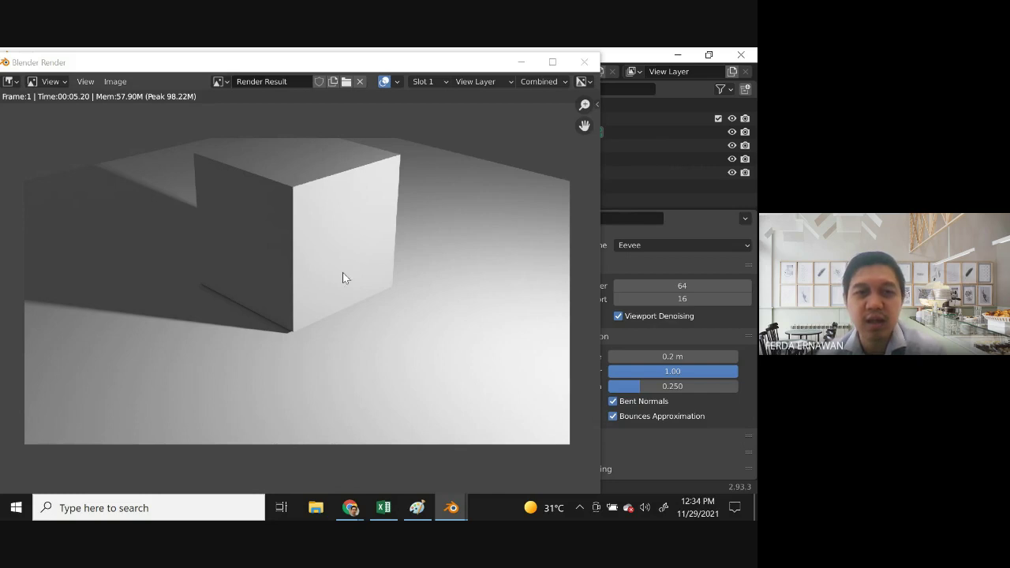
{"action": "left_click", "coordinate": [584, 62]}
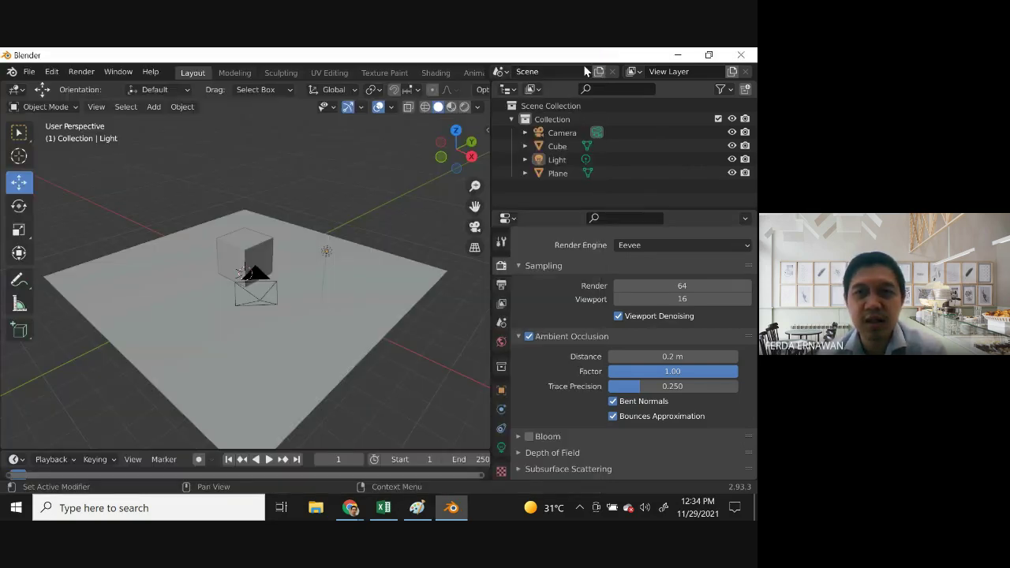
Disable Ambient Occlusion, render the scene again to compare the cube's contact shadow, and close the render window.
{"action": "left_click", "coordinate": [529, 338]}
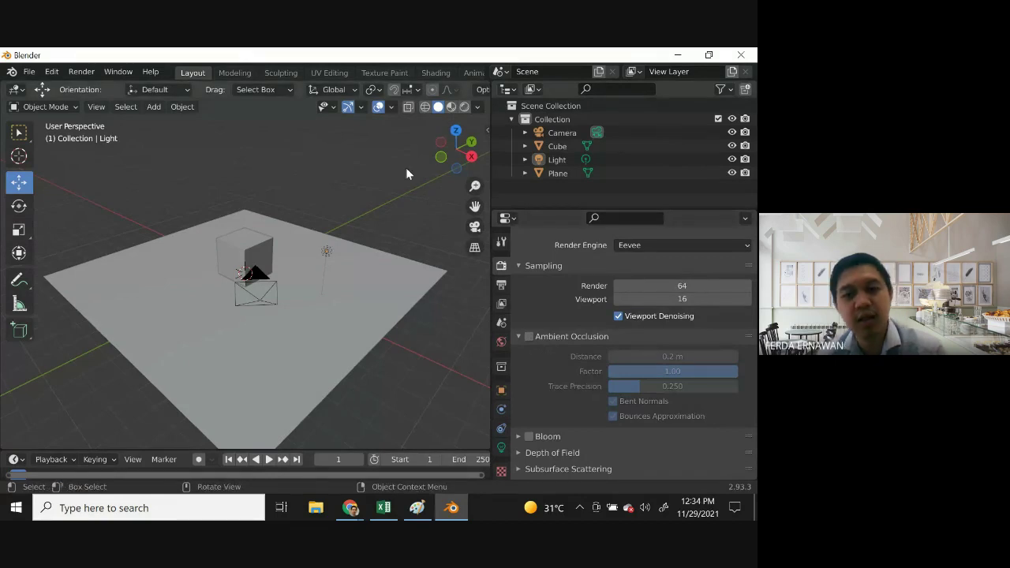
{"action": "key", "text": "F12"}
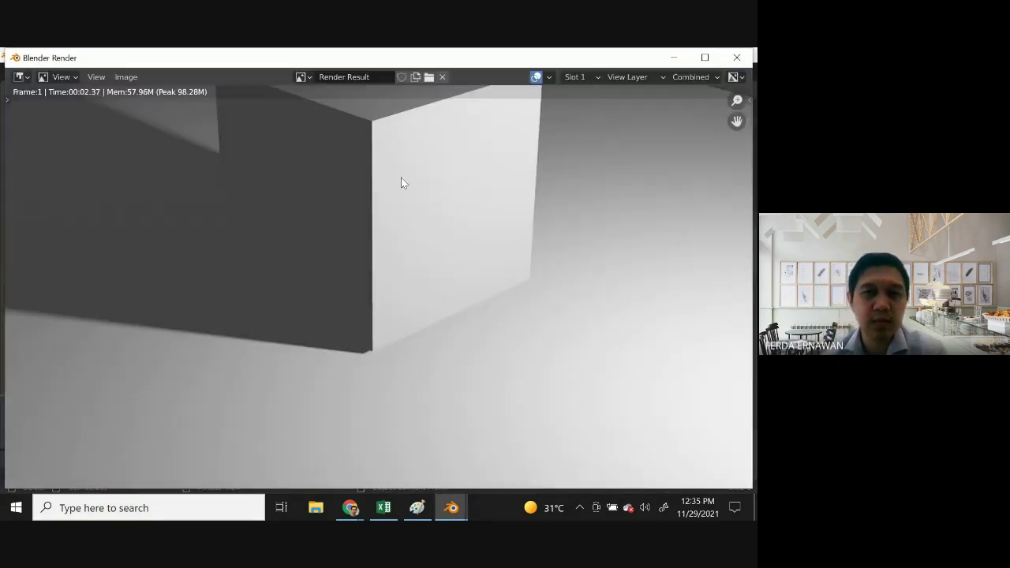
{"action": "scroll", "coordinate": [404, 205], "scroll_direction": "down", "scroll_amount": 3}
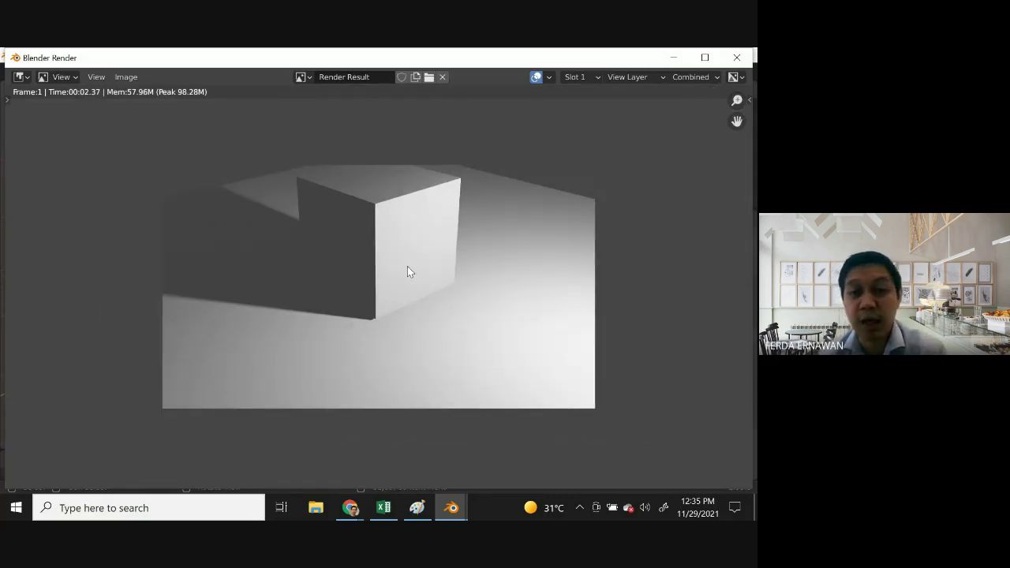
{"action": "left_click", "coordinate": [737, 58]}
Re-enable Ambient Occlusion, render the scene to examine the darkening along the cube's base edge, and close the render window.
{"action": "left_click", "coordinate": [529, 337]}
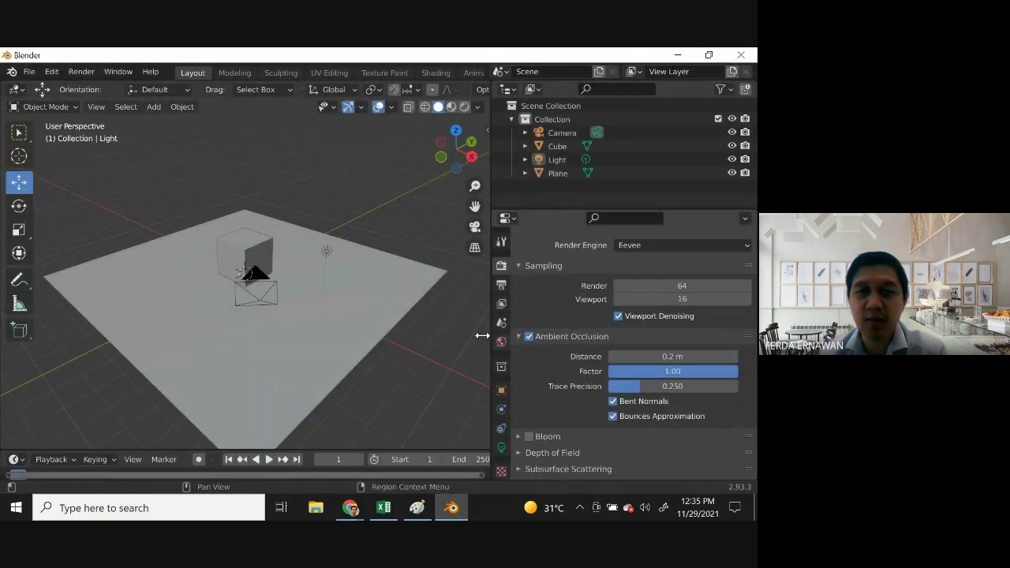
{"action": "key", "text": "F12"}
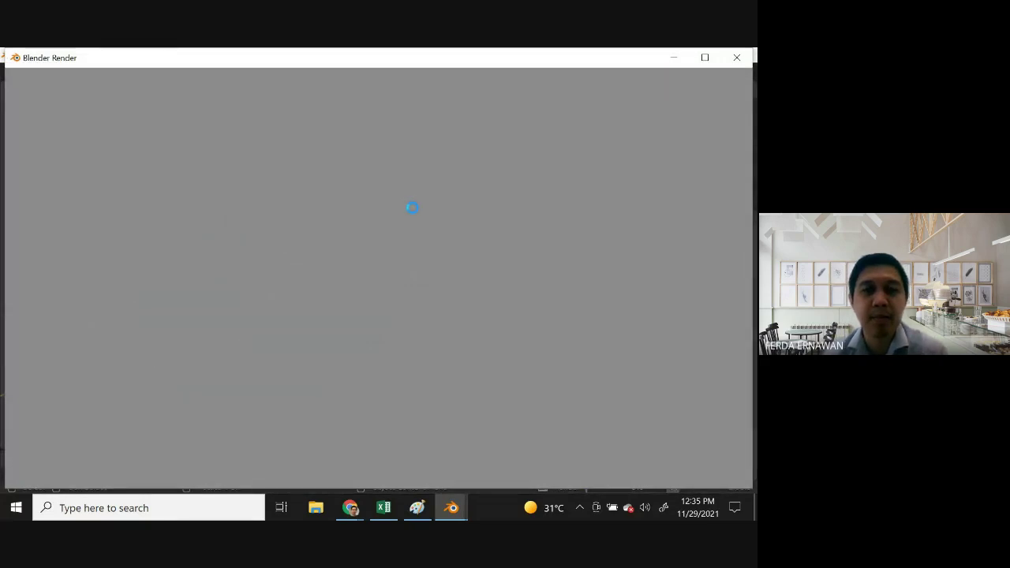
{"action": "scroll", "coordinate": [477, 215], "scroll_direction": "down", "scroll_amount": 4}
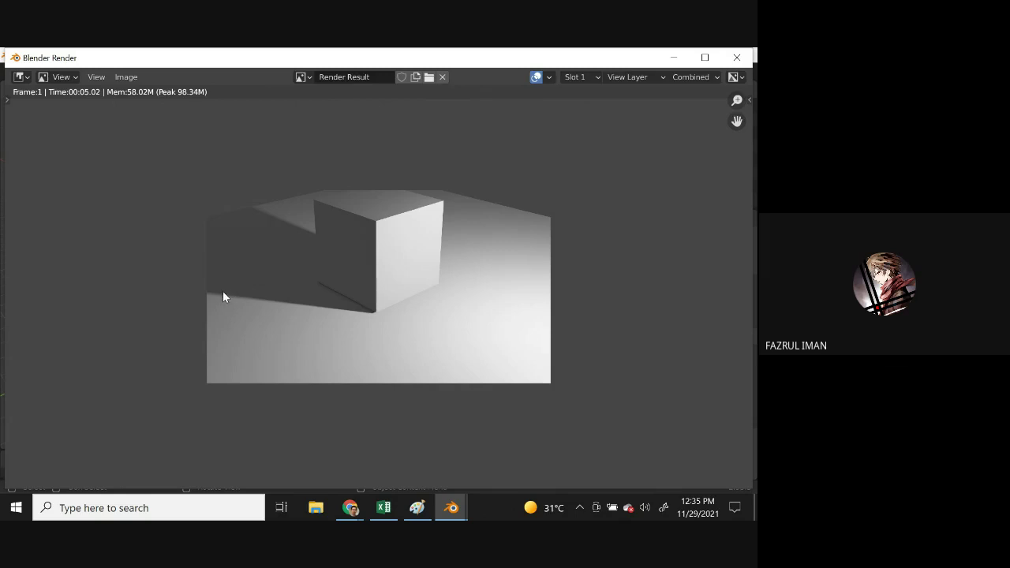
{"action": "left_click", "coordinate": [736, 58]}
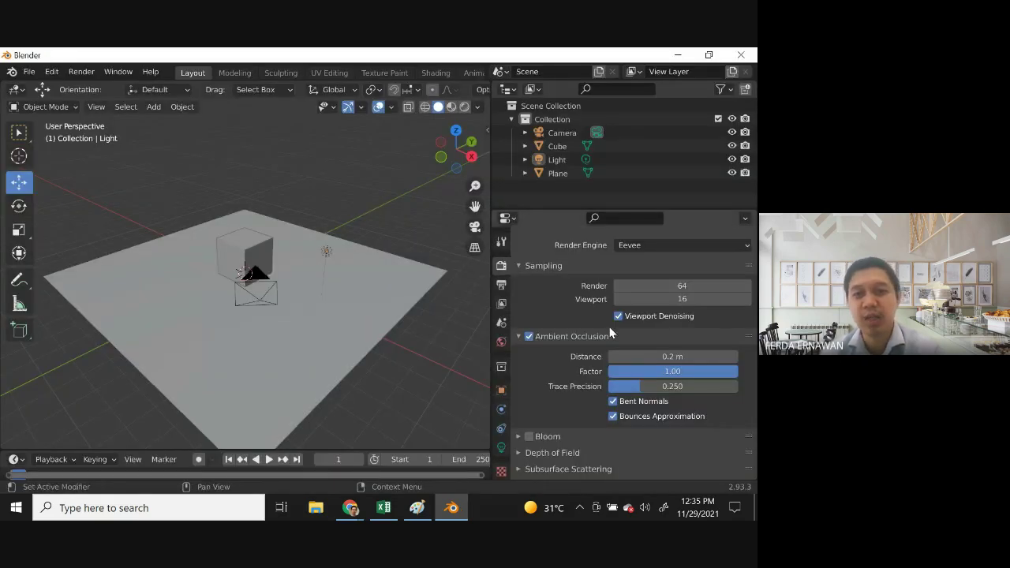
Disable Ambient Occlusion, render the scene with the whole image in view for a screenshot, and switch to Paint.
{"action": "left_click", "coordinate": [528, 337]}
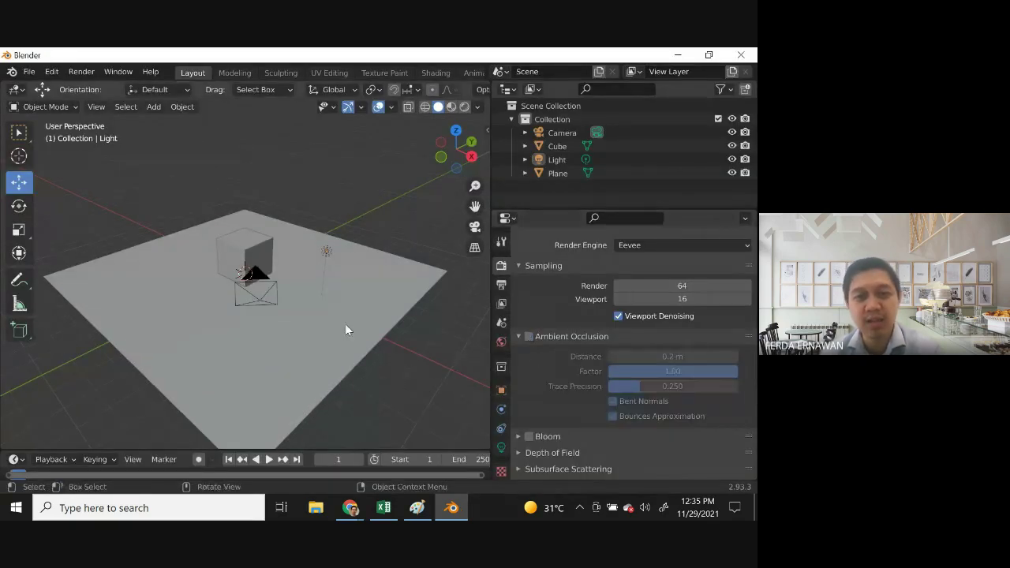
{"action": "key", "text": "F12"}
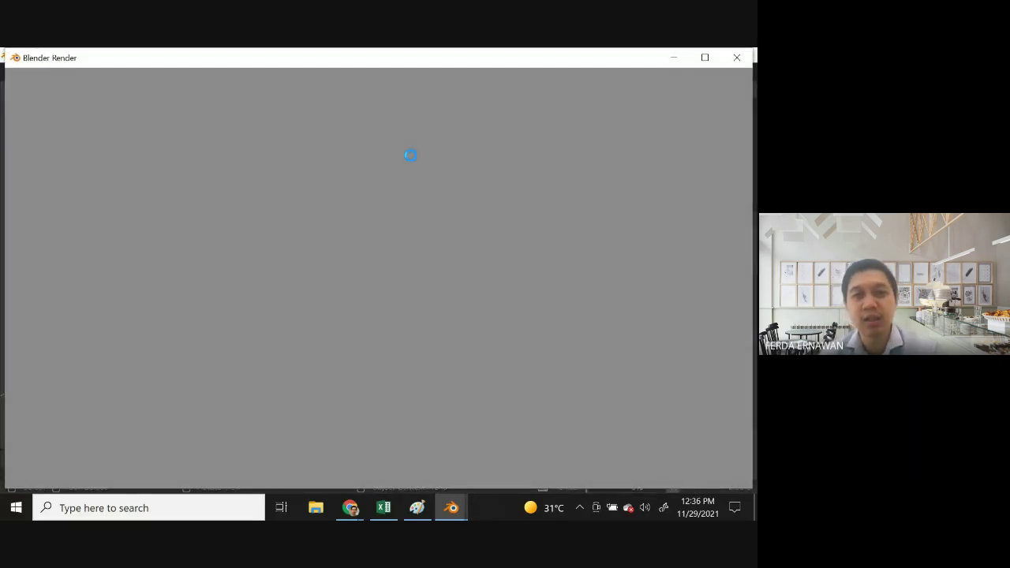
{"action": "scroll", "coordinate": [542, 237], "scroll_direction": "down", "scroll_amount": 4}
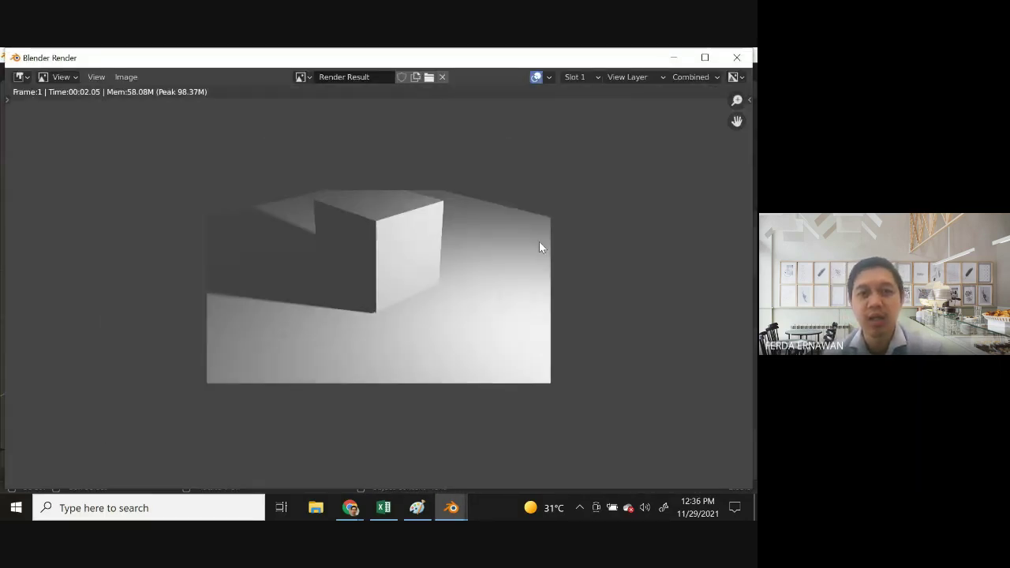
{"action": "scroll", "coordinate": [539, 245], "scroll_direction": "up", "scroll_amount": 2}
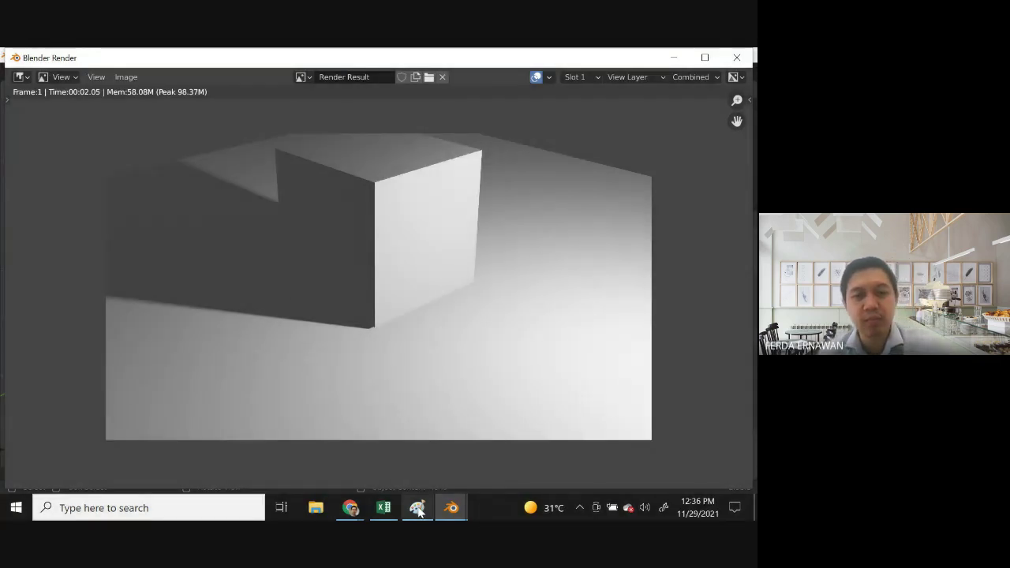
{"action": "left_click", "coordinate": [419, 509]}
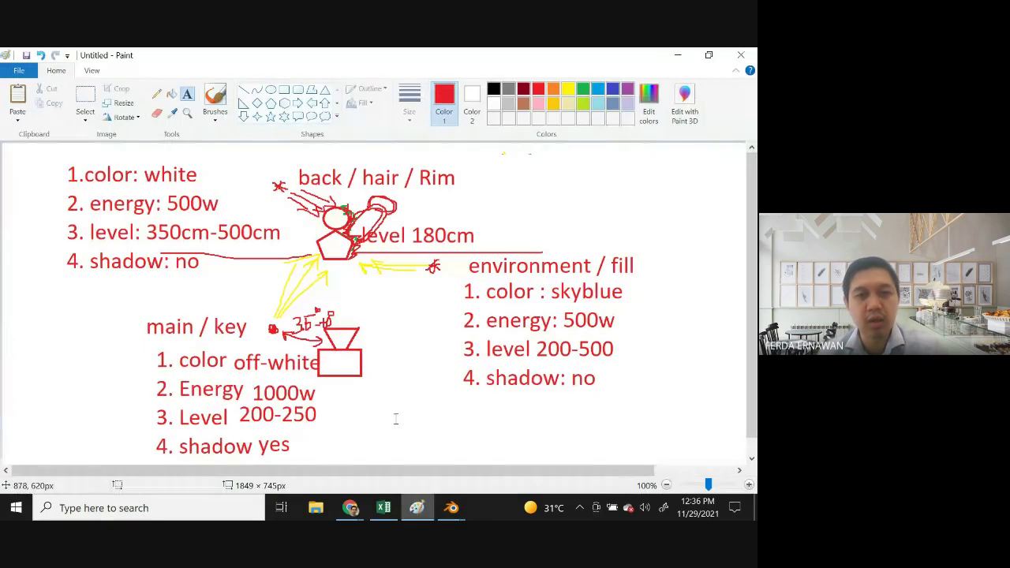
{"action": "left_click", "coordinate": [18, 70]}
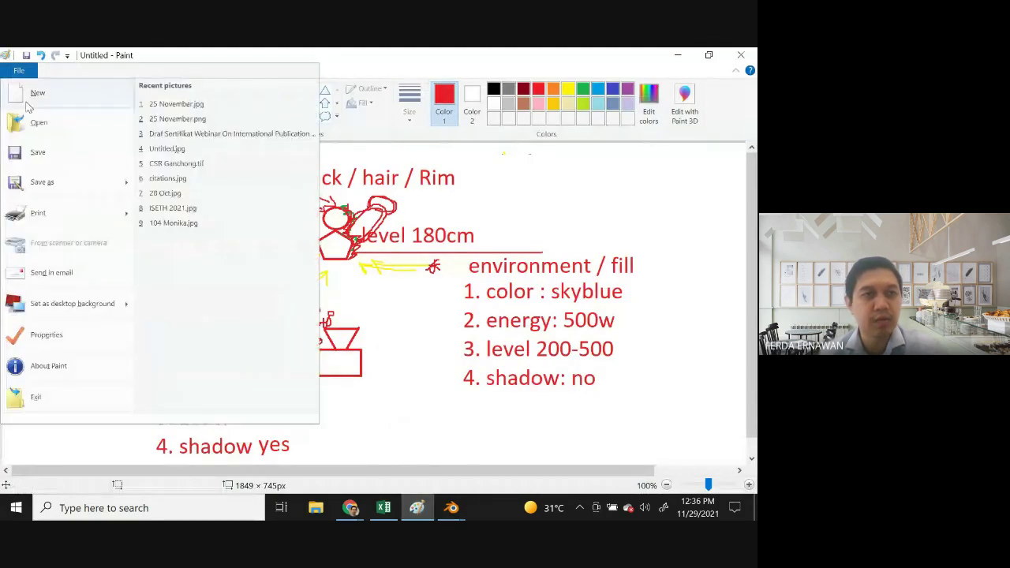
{"action": "left_click", "coordinate": [36, 395]}
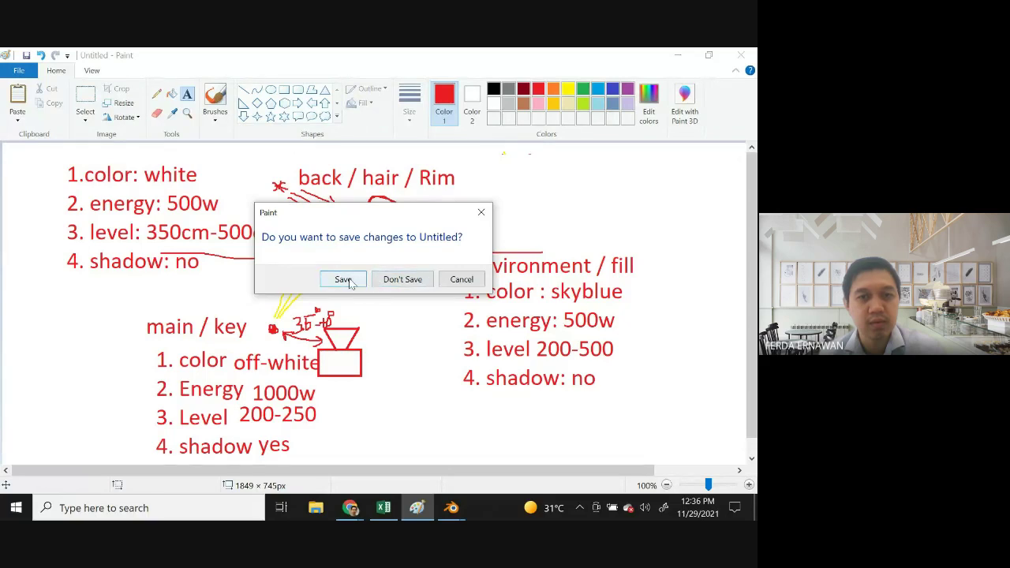
{"action": "left_click", "coordinate": [343, 279]}
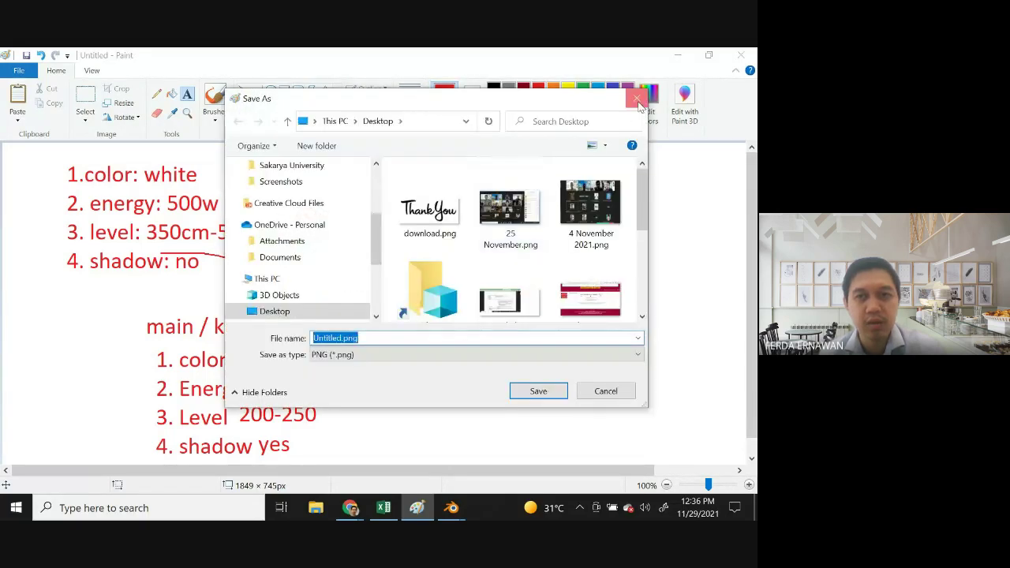
{"action": "left_click", "coordinate": [638, 99]}
Start a new blank picture without saving the lighting diagram, and paste the screenshot of the render without Ambient Occlusion.
{"action": "left_click", "coordinate": [18, 70]}
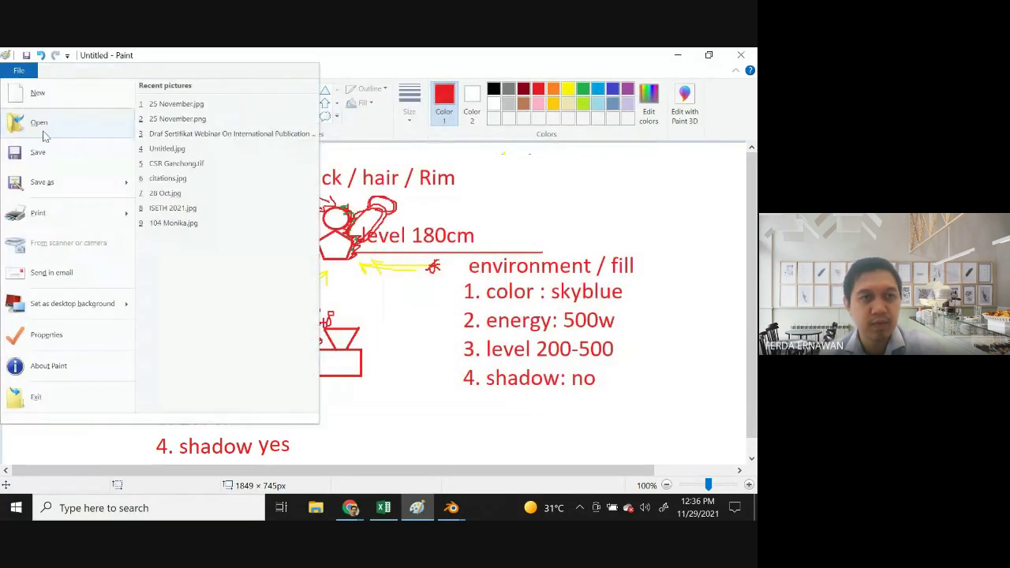
{"action": "left_click", "coordinate": [37, 92]}
{"action": "left_click", "coordinate": [402, 280]}
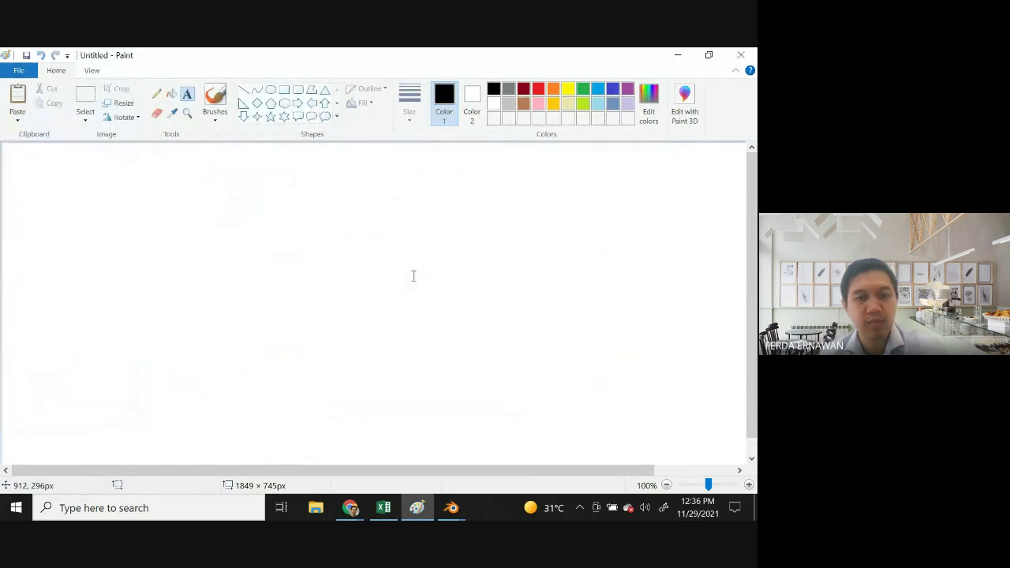
{"action": "key", "text": "ctrl+v"}
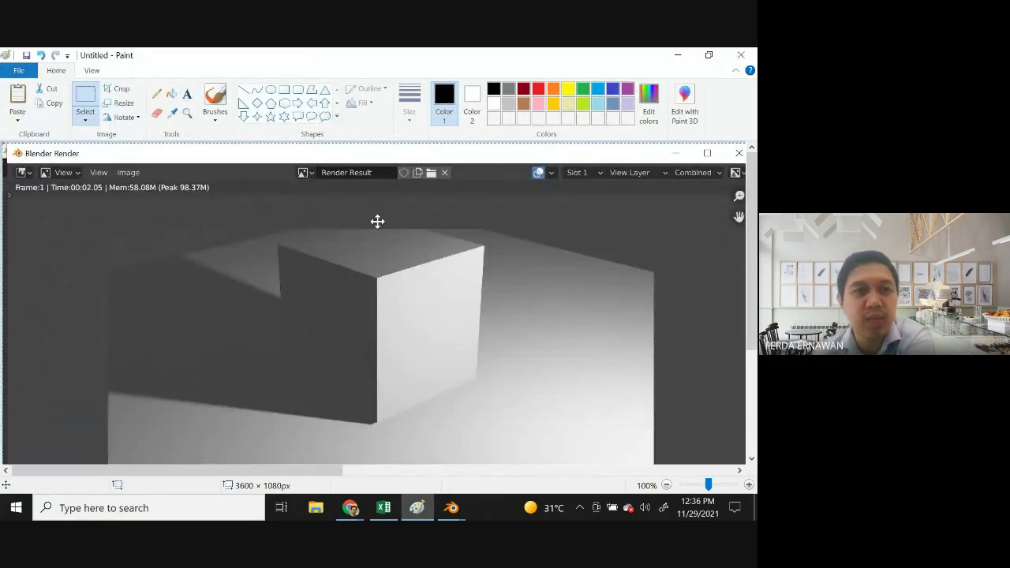
Draw three black pencil arrows pointing toward the cube's bright face to show the direction of the incoming light.
{"action": "left_click", "coordinate": [156, 94]}
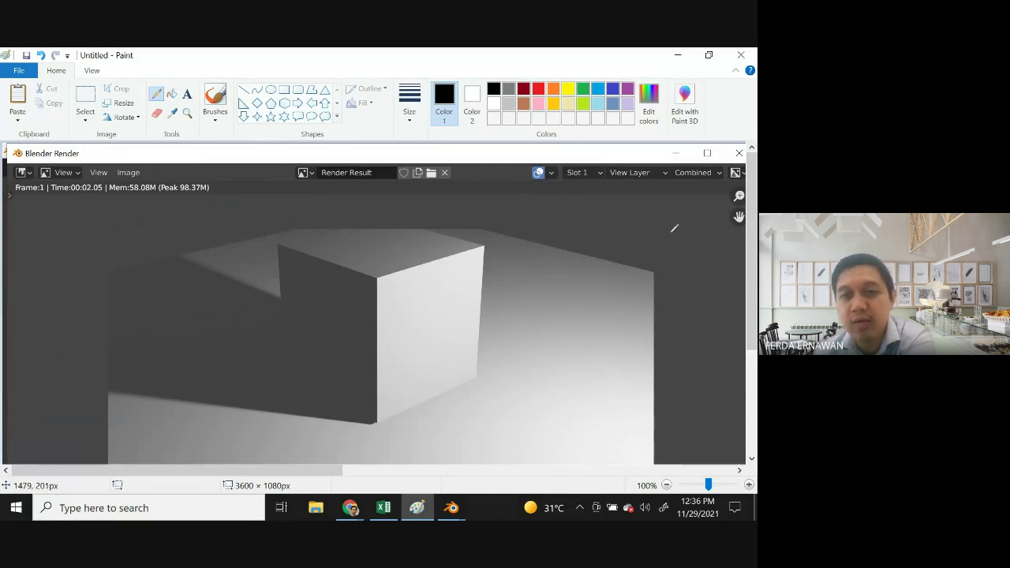
{"action": "mouse_move", "coordinate": [634, 254]}
{"action": "left_mouse_down"}
{"action": "mouse_move", "coordinate": [465, 296]}
{"action": "mouse_move", "coordinate": [497, 290]}
{"action": "left_mouse_up"}
{"action": "mouse_move", "coordinate": [642, 287]}
{"action": "left_mouse_down"}
{"action": "mouse_move", "coordinate": [447, 335]}
{"action": "mouse_move", "coordinate": [478, 341]}
{"action": "left_mouse_up"}
{"action": "mouse_move", "coordinate": [634, 328]}
{"action": "left_mouse_down"}
{"action": "mouse_move", "coordinate": [456, 364]}
{"action": "mouse_move", "coordinate": [463, 379]}
{"action": "left_mouse_up"}
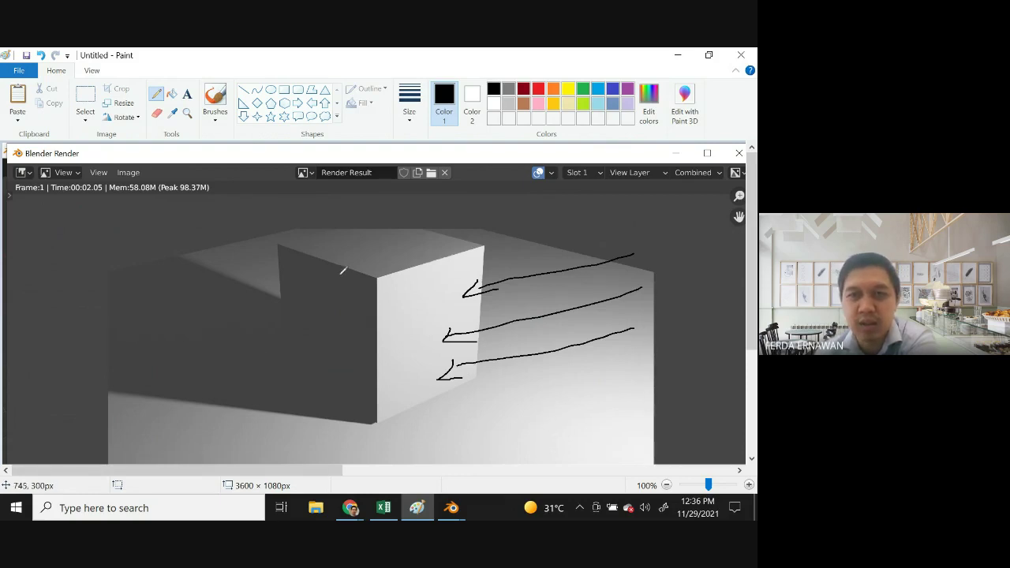
Switch back to Blender, close the render window and return to the main scene window.
{"action": "left_click", "coordinate": [450, 508]}
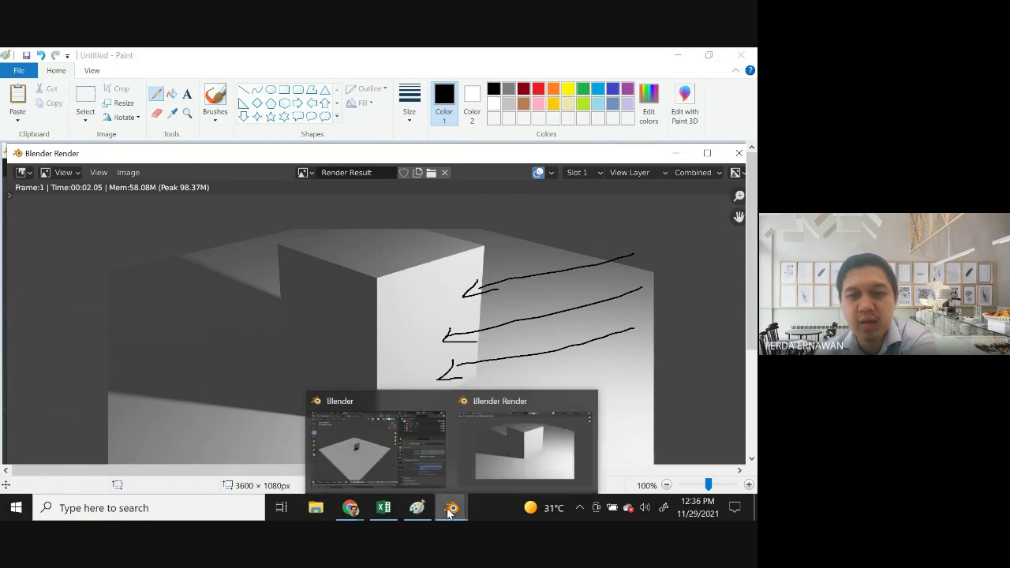
{"action": "left_click", "coordinate": [498, 451]}
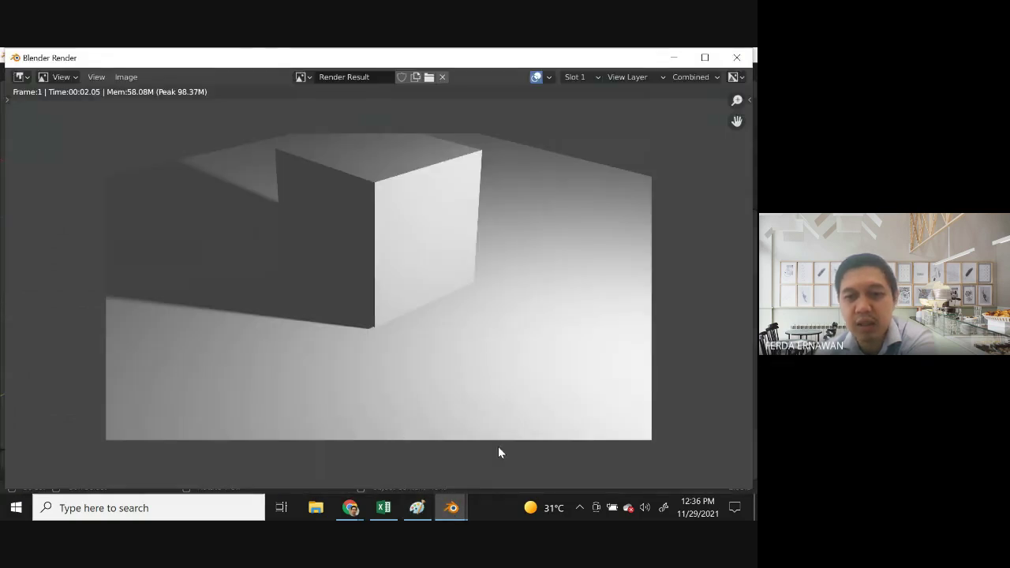
{"action": "left_click", "coordinate": [451, 508]}
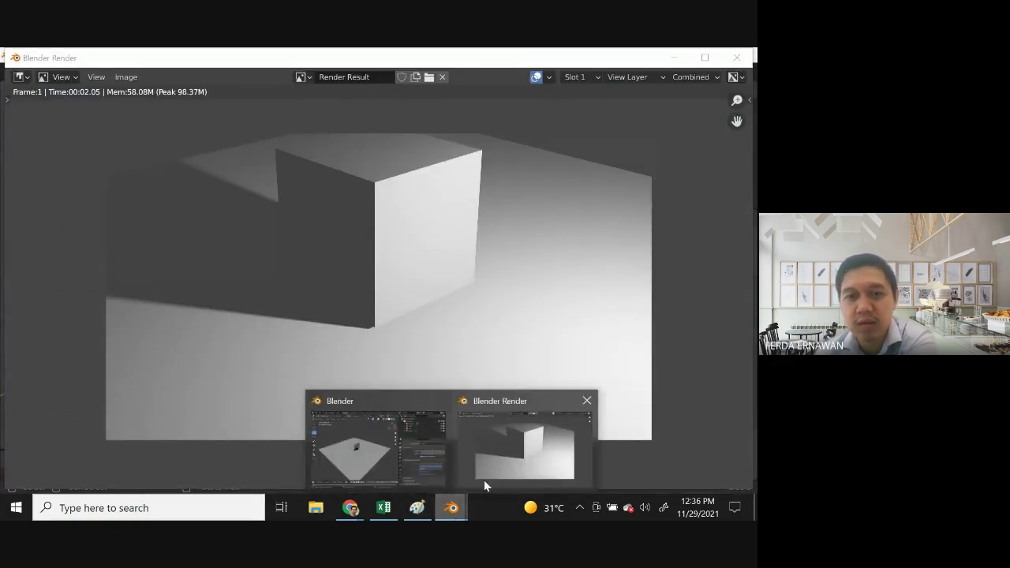
{"action": "left_click", "coordinate": [412, 461]}
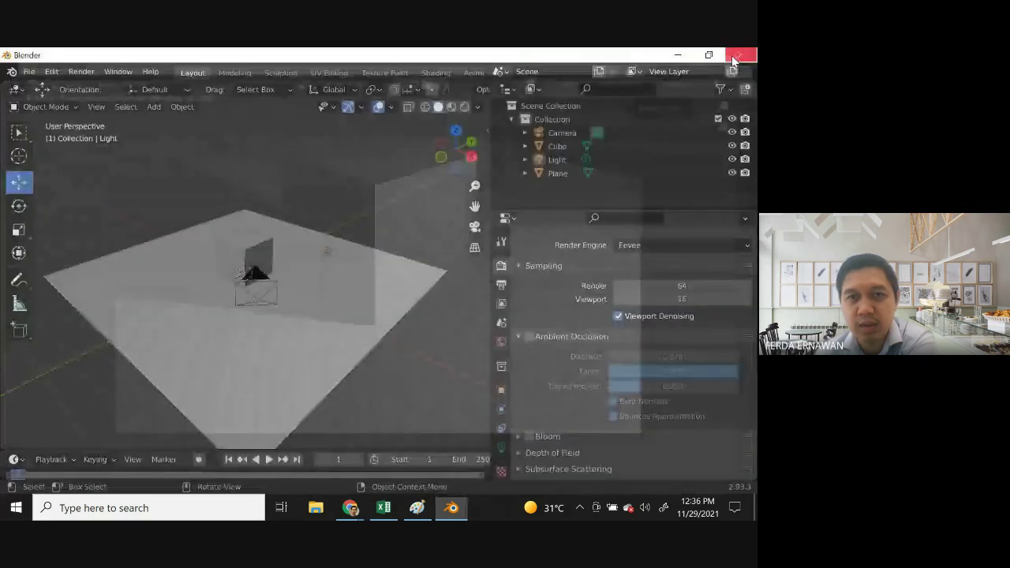
Re-enable Ambient Occlusion and render the scene with the whole image in view.
{"action": "left_click", "coordinate": [530, 337]}
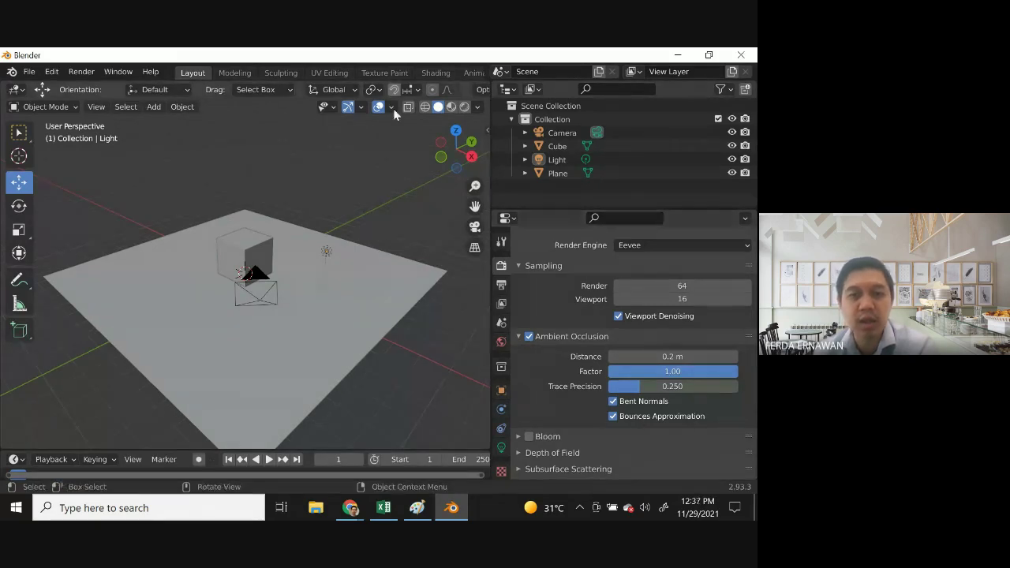
{"action": "key", "text": "F12"}
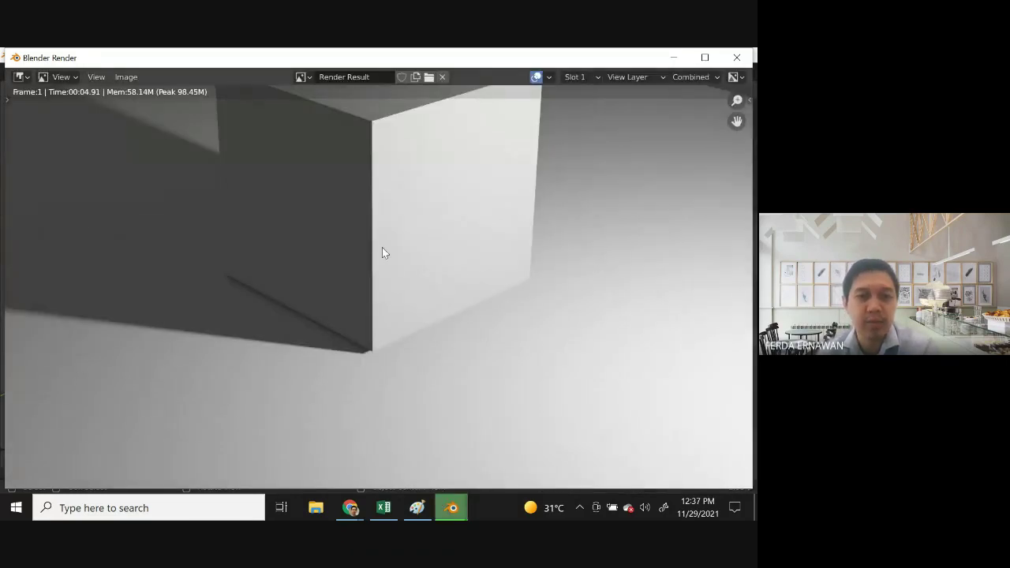
{"action": "scroll", "coordinate": [419, 254], "scroll_direction": "down", "scroll_amount": 3}
{"action": "scroll", "coordinate": [419, 254], "scroll_direction": "up", "scroll_amount": 1}
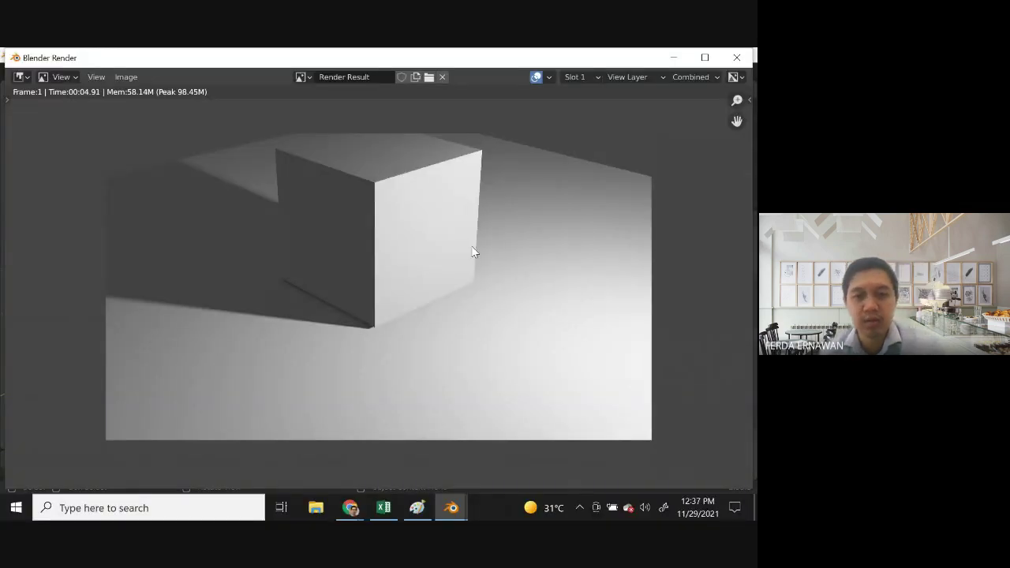
Switch to Paint and paste a screenshot of the Ambient Occlusion render over the earlier picture.
{"action": "left_click", "coordinate": [417, 508]}
{"action": "key", "text": "ctrl+v"}
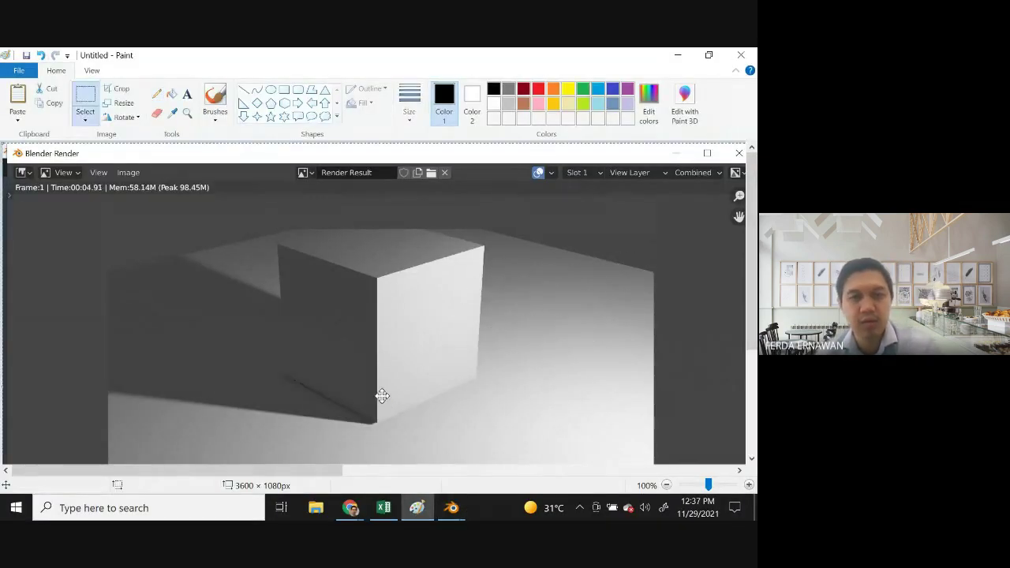
{"action": "scroll", "coordinate": [470, 323], "scroll_direction": "down", "scroll_amount": 2}
{"action": "scroll", "coordinate": [471, 324], "scroll_direction": "up", "scroll_amount": 2}
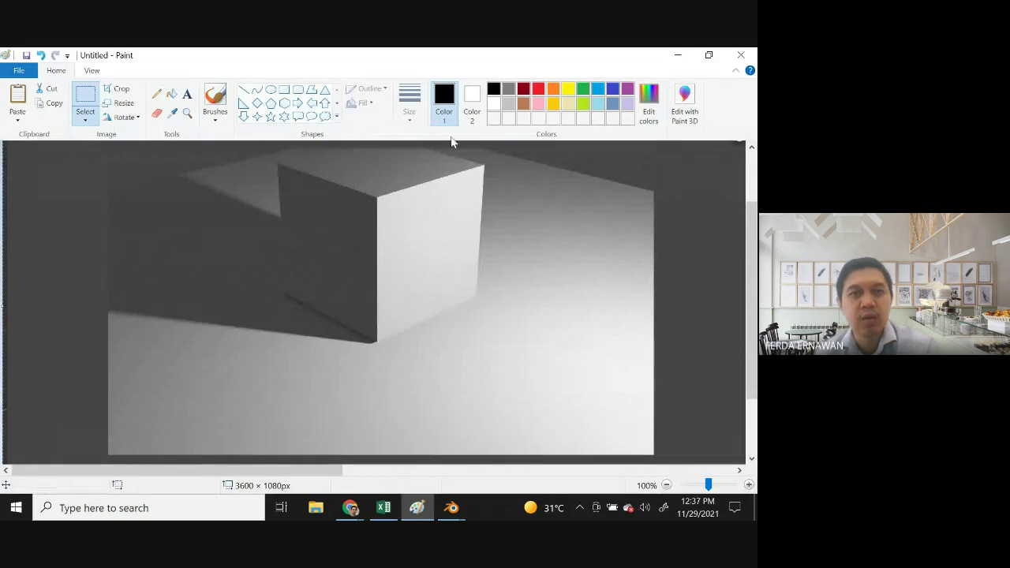
Draw two pencil arrows for light reaching the cube and one arrow bouncing from its bright face to the floor.
{"action": "left_click", "coordinate": [157, 94]}
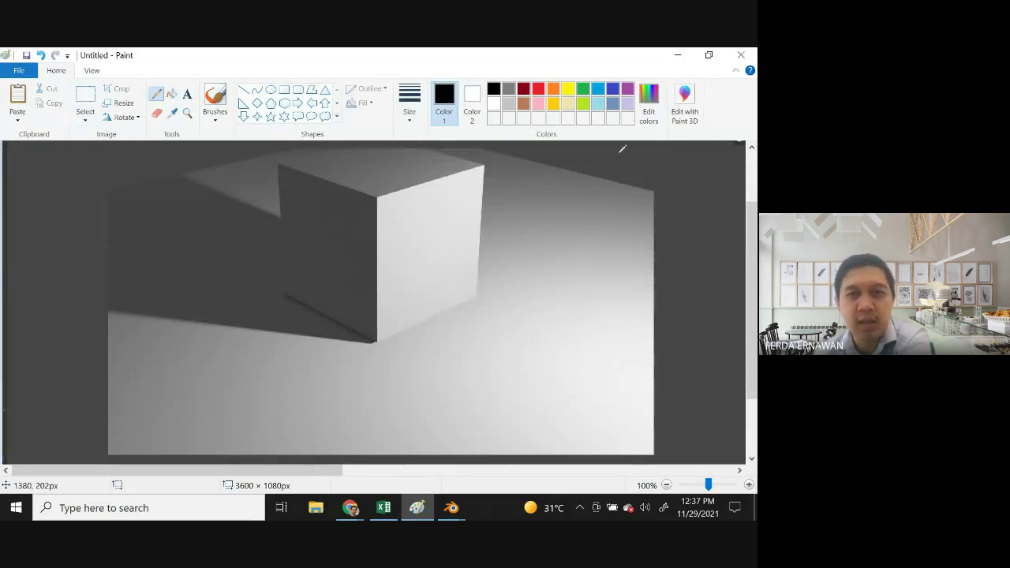
{"action": "mouse_move", "coordinate": [655, 196]}
{"action": "left_mouse_down"}
{"action": "mouse_move", "coordinate": [506, 288]}
{"action": "mouse_move", "coordinate": [531, 287]}
{"action": "left_mouse_up"}
{"action": "mouse_move", "coordinate": [617, 184]}
{"action": "left_mouse_down"}
{"action": "mouse_move", "coordinate": [493, 238]}
{"action": "mouse_move", "coordinate": [514, 246]}
{"action": "left_mouse_up"}
{"action": "mouse_move", "coordinate": [442, 287]}
{"action": "left_mouse_down"}
{"action": "mouse_move", "coordinate": [485, 343]}
{"action": "mouse_move", "coordinate": [478, 350]}
{"action": "mouse_move", "coordinate": [508, 353]}
{"action": "left_mouse_up"}
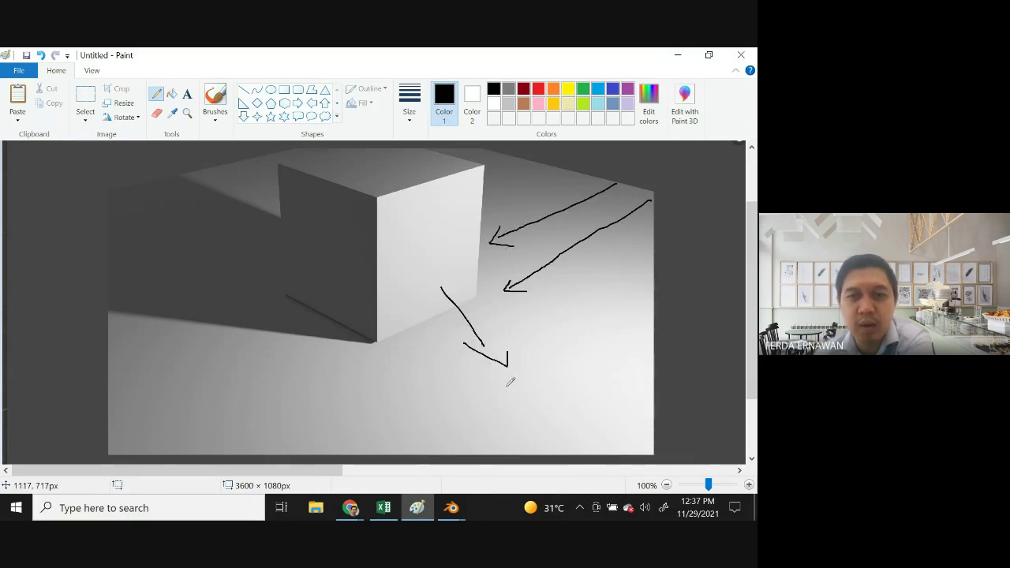
Draw light arrows to and from the cube's shadowed base, and trace the dark face's base edge and outer vertical edge.
{"action": "left_click_drag", "start_coordinate": [463, 439], "coordinate": [347, 346]}
{"action": "mouse_move", "coordinate": [332, 364]}
{"action": "left_mouse_down"}
{"action": "mouse_move", "coordinate": [346, 339]}
{"action": "mouse_move", "coordinate": [373, 343]}
{"action": "mouse_move", "coordinate": [331, 350]}
{"action": "mouse_move", "coordinate": [296, 434]}
{"action": "mouse_move", "coordinate": [335, 424]}
{"action": "left_mouse_up"}
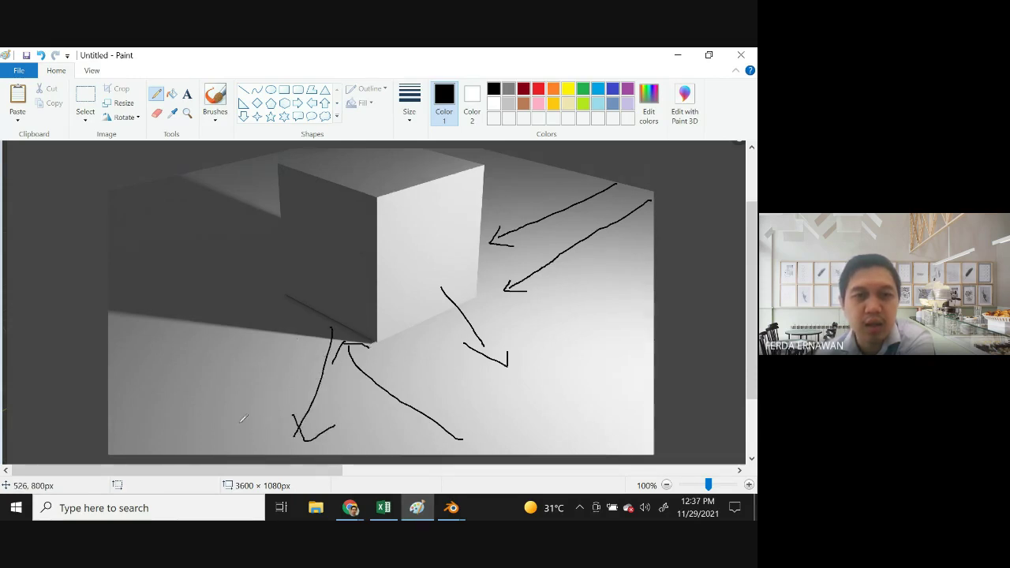
{"action": "mouse_move", "coordinate": [219, 403]}
{"action": "left_mouse_down"}
{"action": "mouse_move", "coordinate": [314, 338]}
{"action": "mouse_move", "coordinate": [307, 359]}
{"action": "left_mouse_up"}
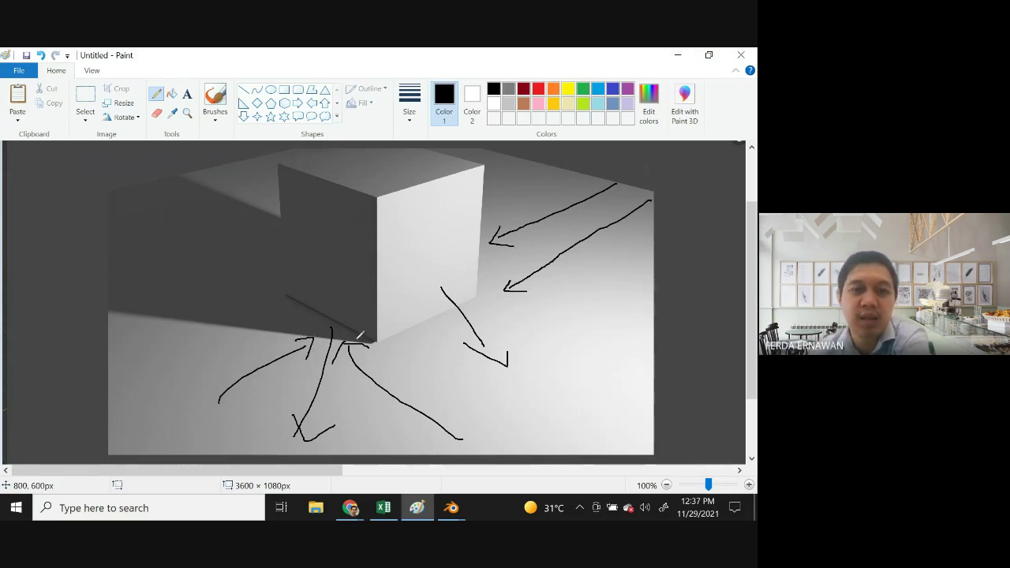
{"action": "left_click_drag", "start_coordinate": [290, 292], "coordinate": [379, 341]}
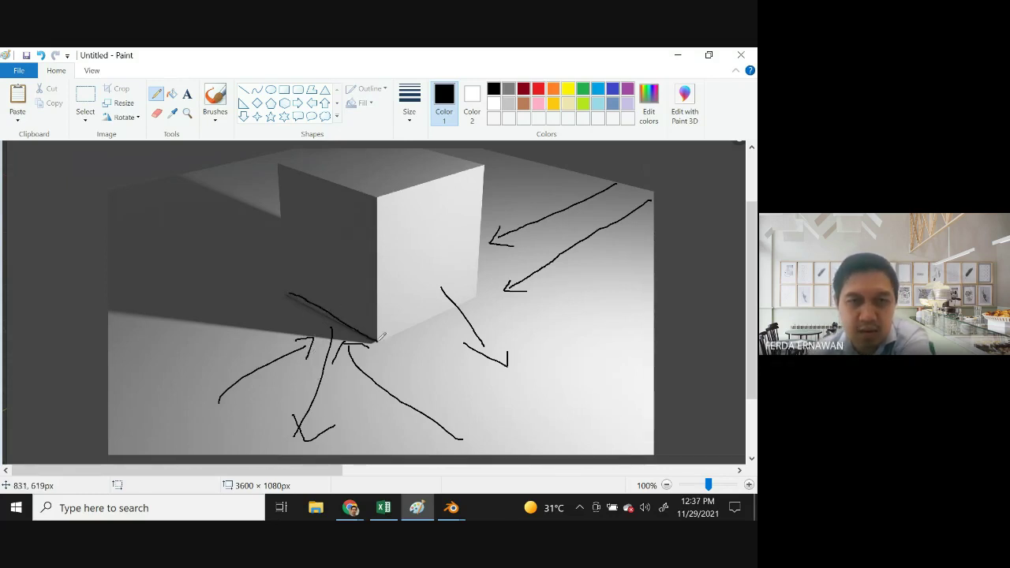
{"action": "left_click_drag", "start_coordinate": [291, 290], "coordinate": [280, 171]}
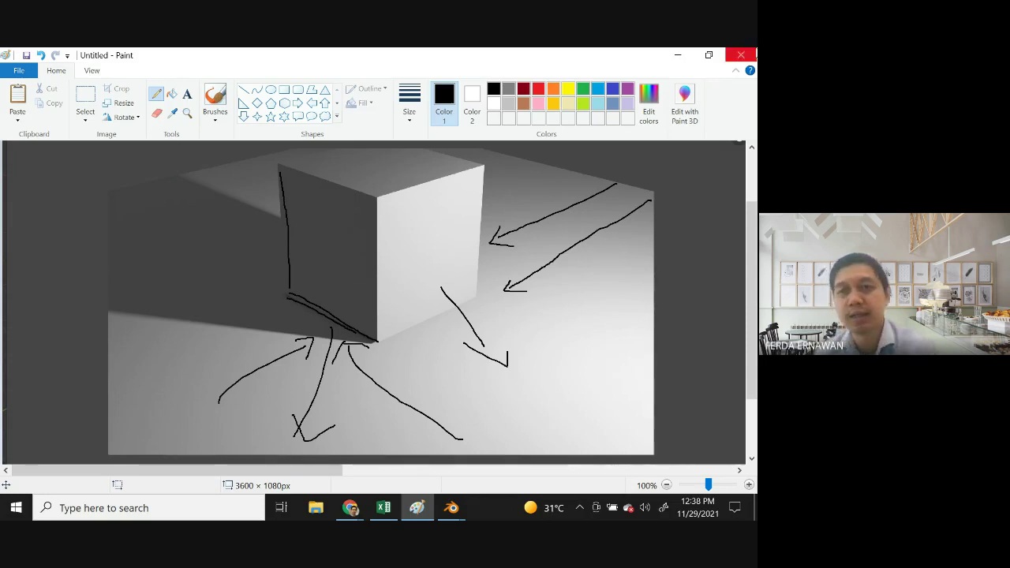
Close Paint, the render window and Blender, discarding the unsaved changes to the picture and the scene.
{"action": "left_click", "coordinate": [753, 54]}
{"action": "left_click", "coordinate": [419, 278]}
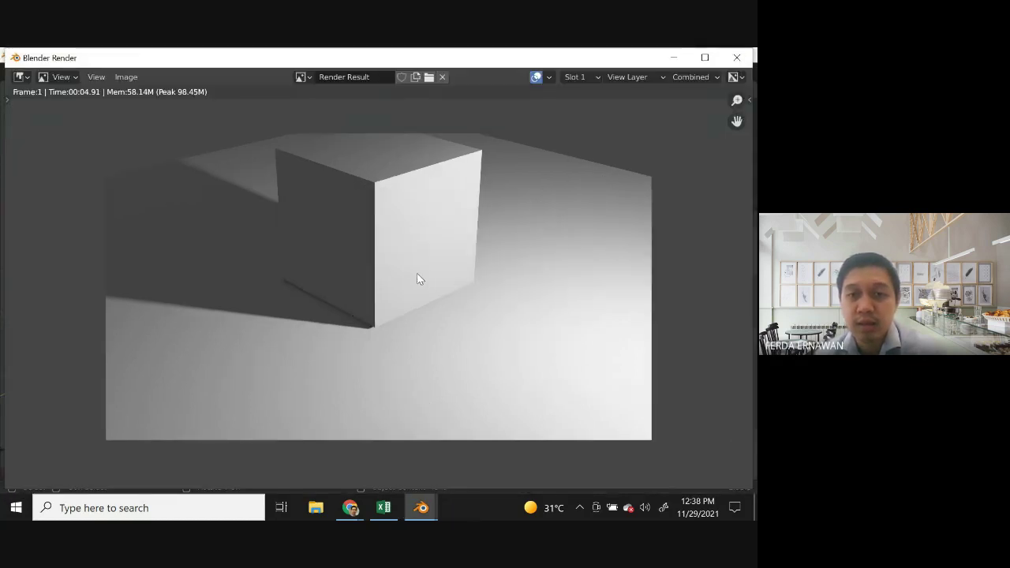
{"action": "left_click", "coordinate": [743, 56]}
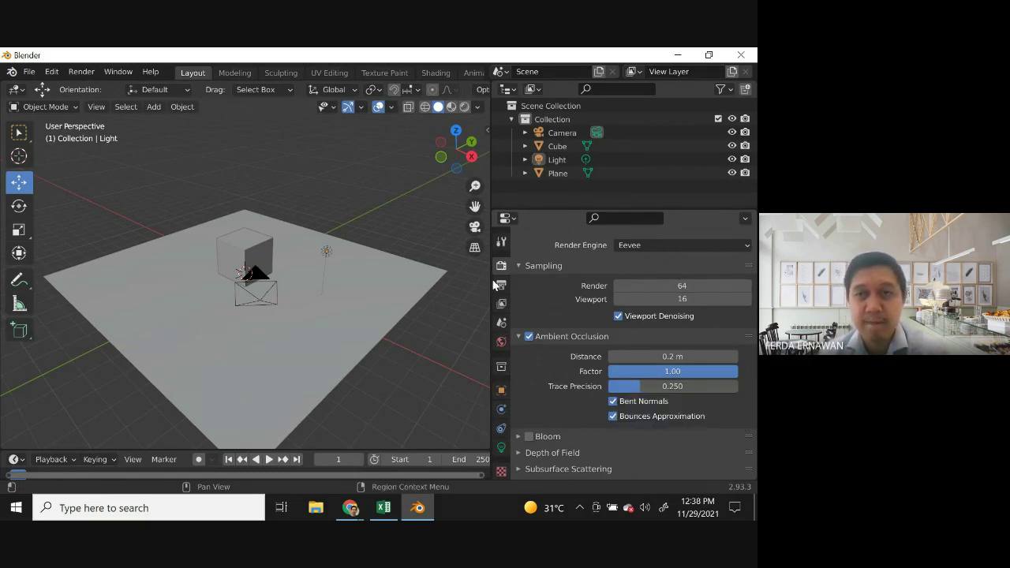
{"action": "left_click", "coordinate": [743, 53]}
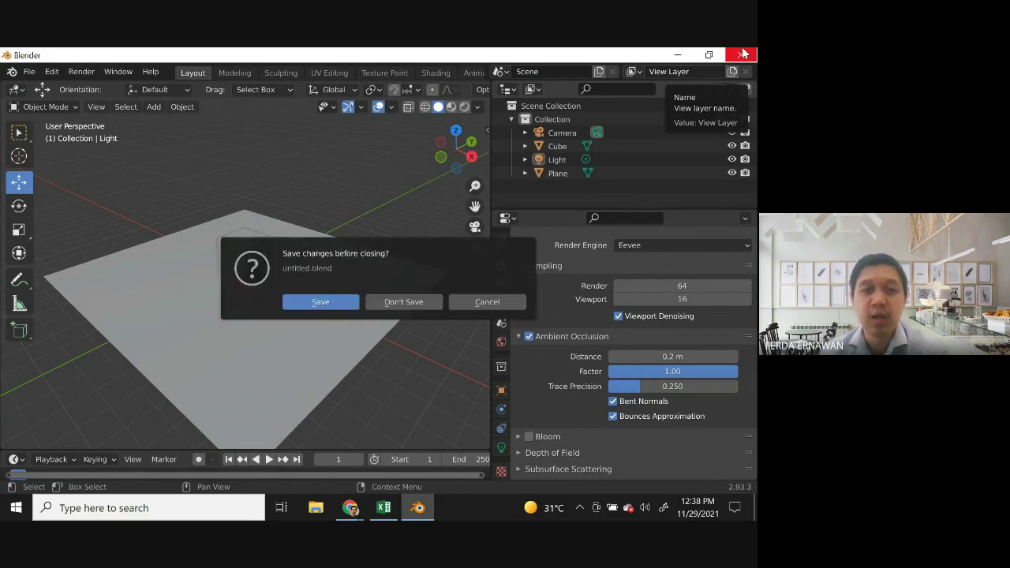
{"action": "left_click", "coordinate": [415, 301]}
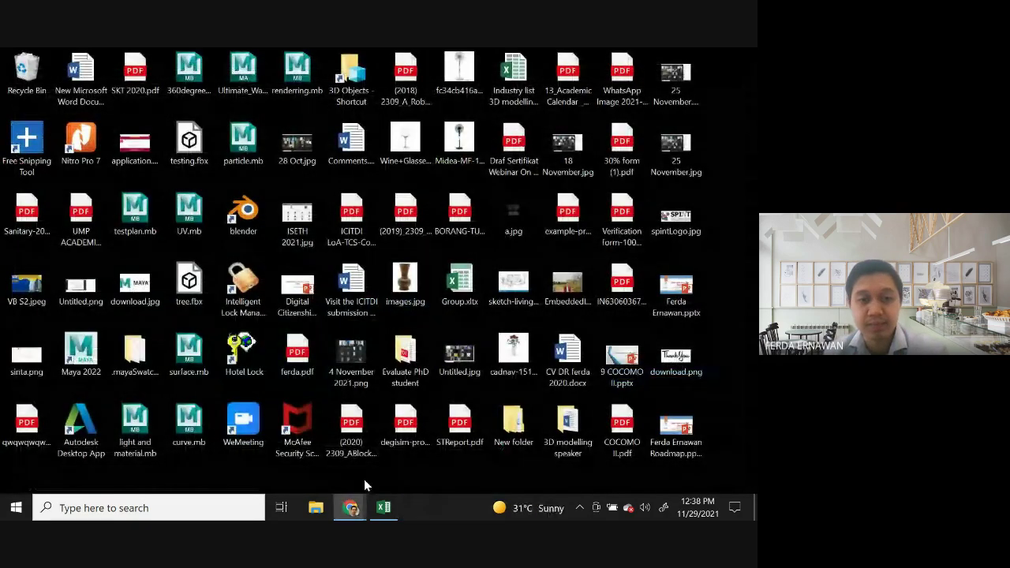
{"action": "left_click", "coordinate": [241, 499]}
{"action": "type", "text": "mat"}
{"action": "key", "text": "BackSpace"}
{"action": "type", "text": "ya"}
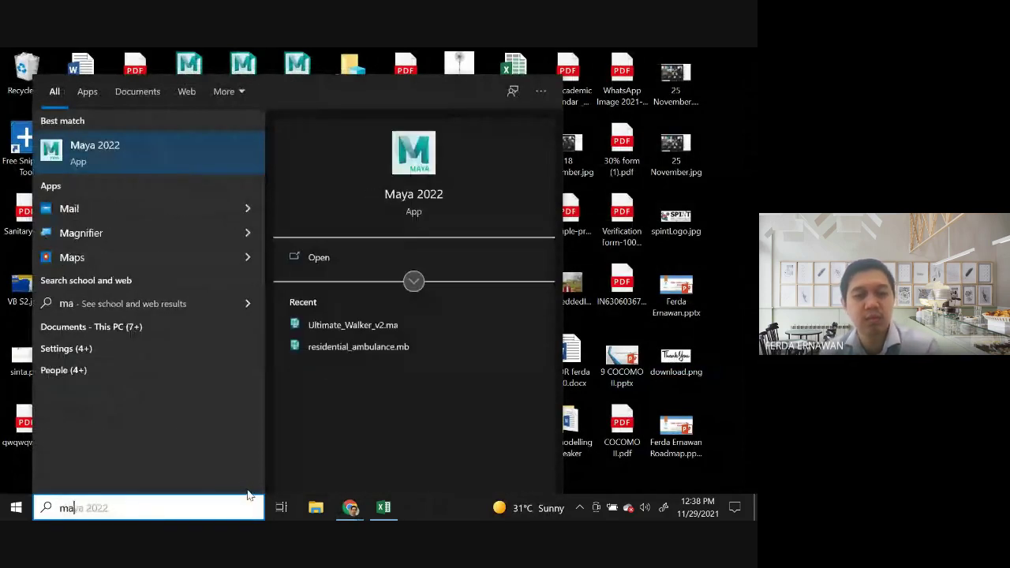
{"action": "key", "text": "Escape"}
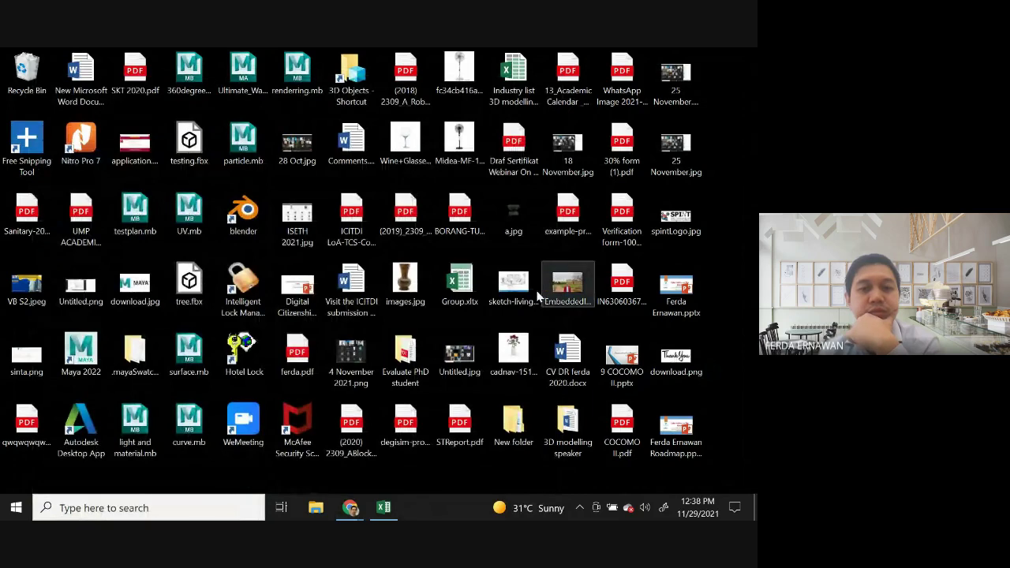
Switch to the Chrome window with the "Sec 1 A 26 Nov" class spreadsheet.
{"action": "mouse_move", "coordinate": [352, 510]}
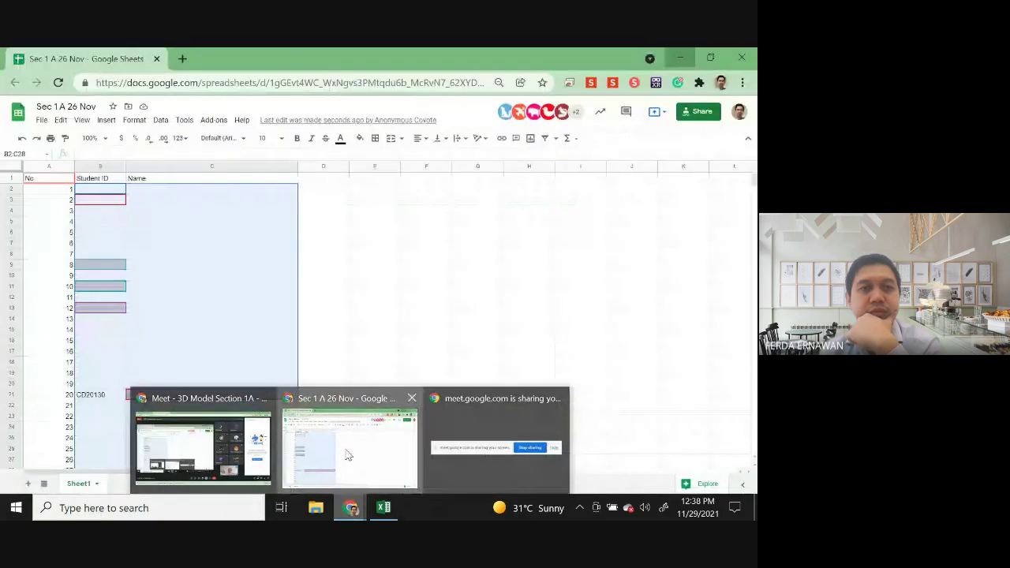
{"action": "left_click", "coordinate": [346, 453]}
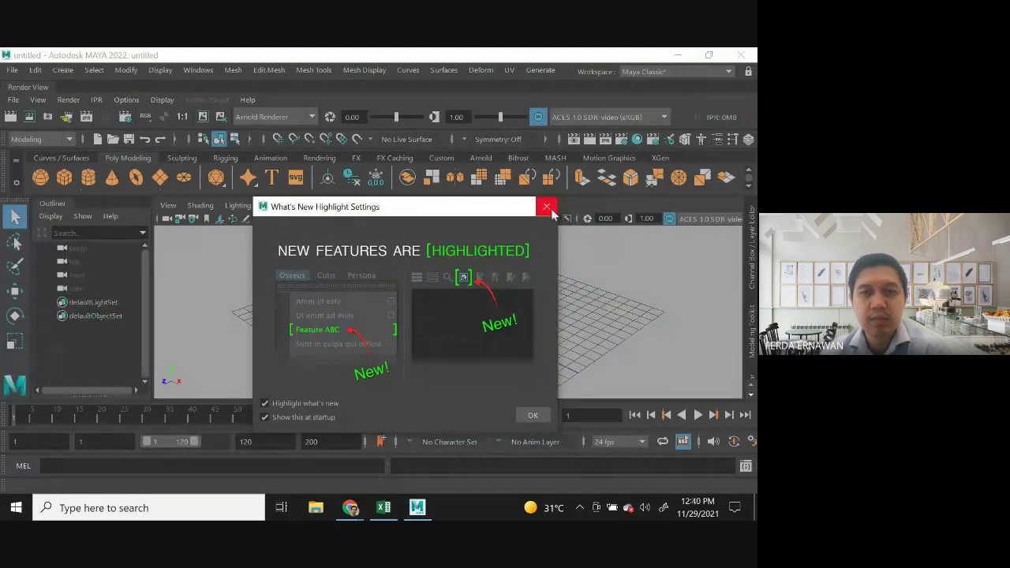
In Maya, dismiss the What's New highlight settings and create a polygon sphere, cube and cylinder at the grid's origin.
{"action": "left_click", "coordinate": [548, 207]}
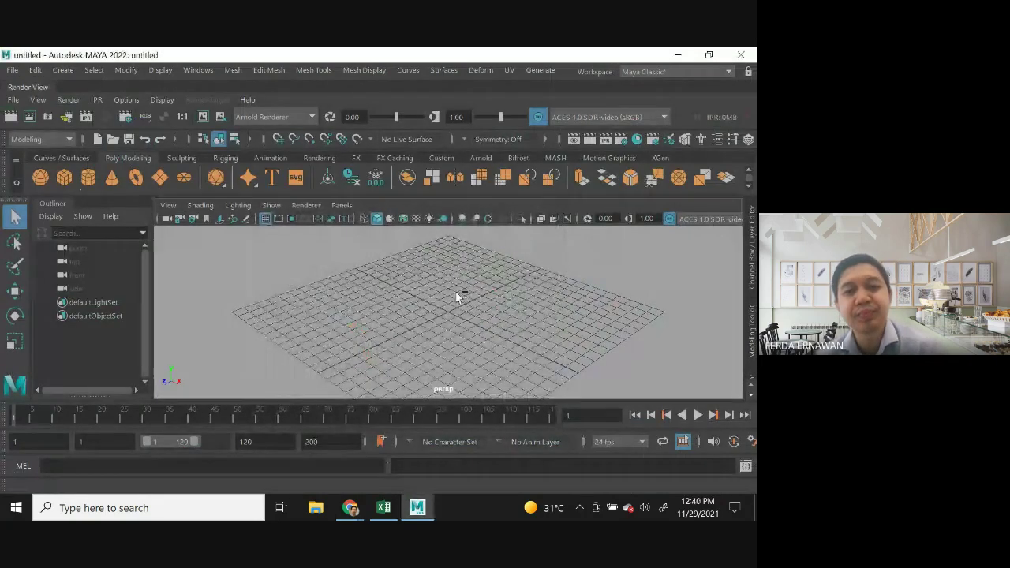
{"action": "scroll", "coordinate": [455, 290], "scroll_direction": "down", "scroll_amount": 5}
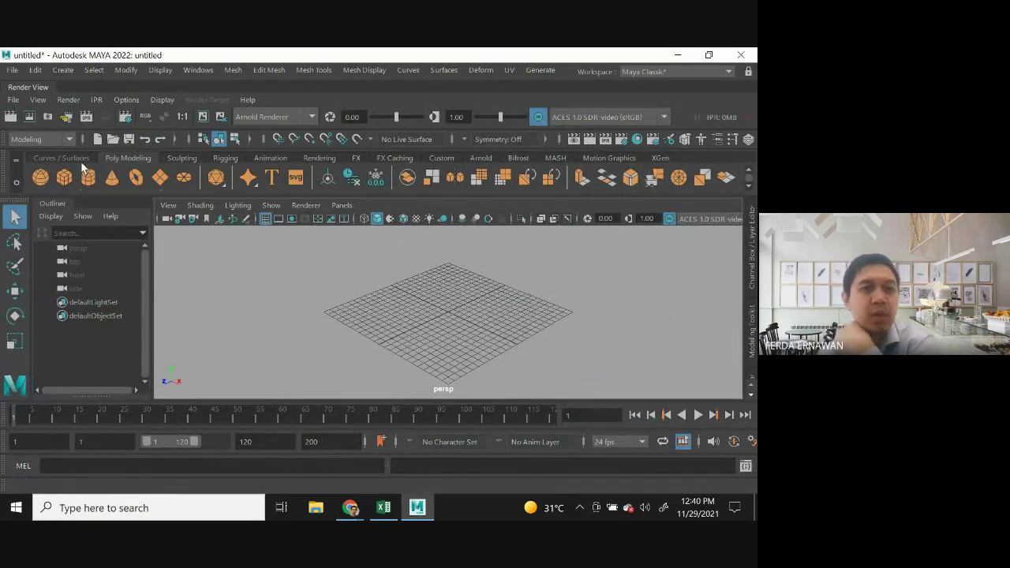
{"action": "left_click", "coordinate": [41, 177]}
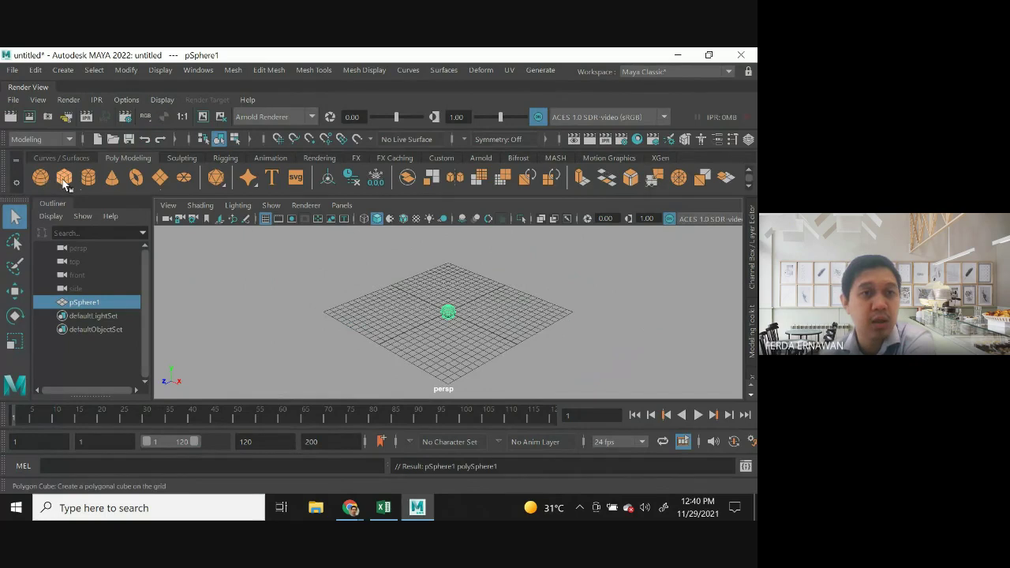
{"action": "left_click", "coordinate": [65, 178]}
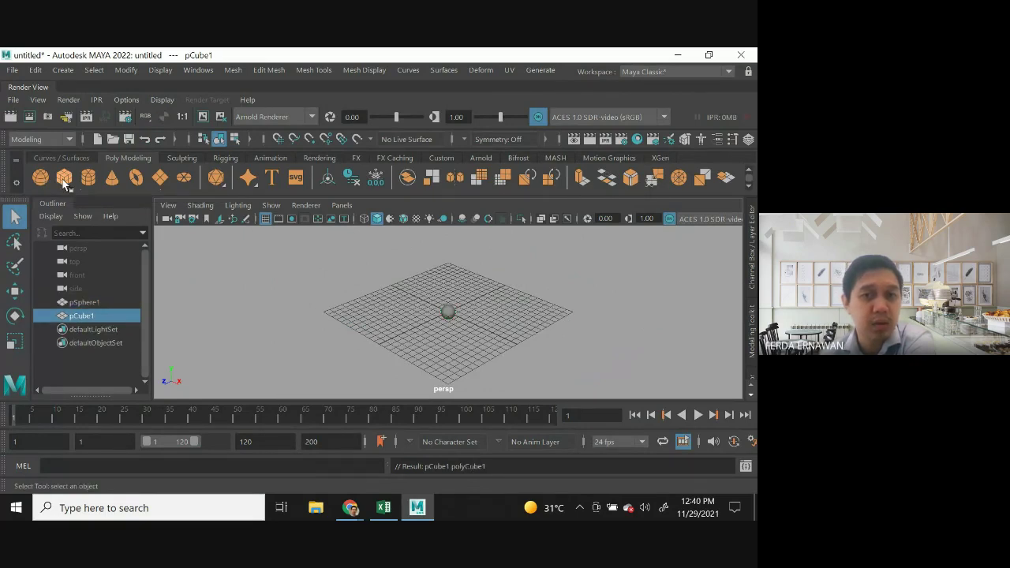
{"action": "left_click", "coordinate": [88, 179]}
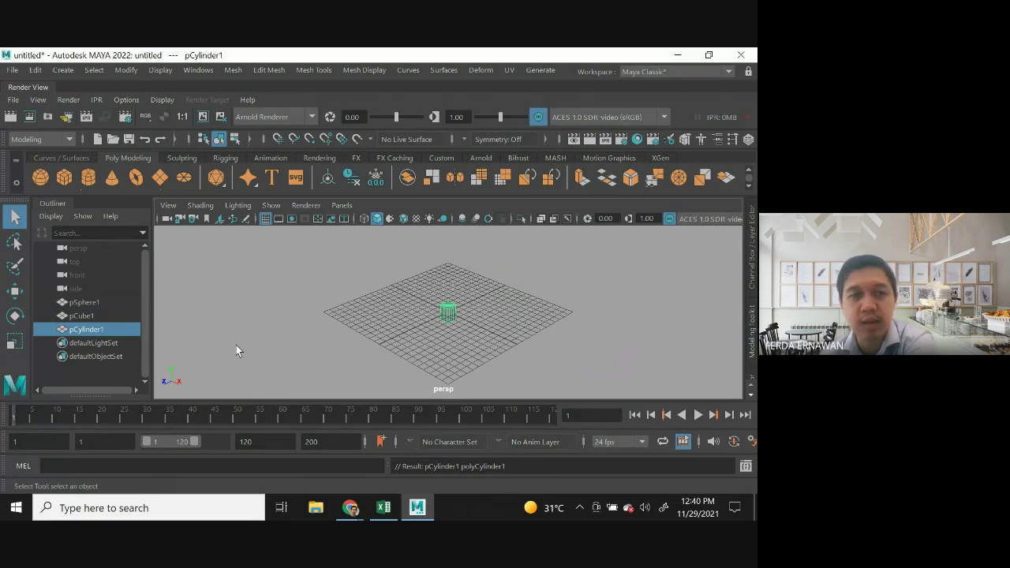
Set the cylinder's radius to 0.5 and its height to 1 in its polyCylinder1 creation settings.
{"action": "left_click", "coordinate": [753, 267]}
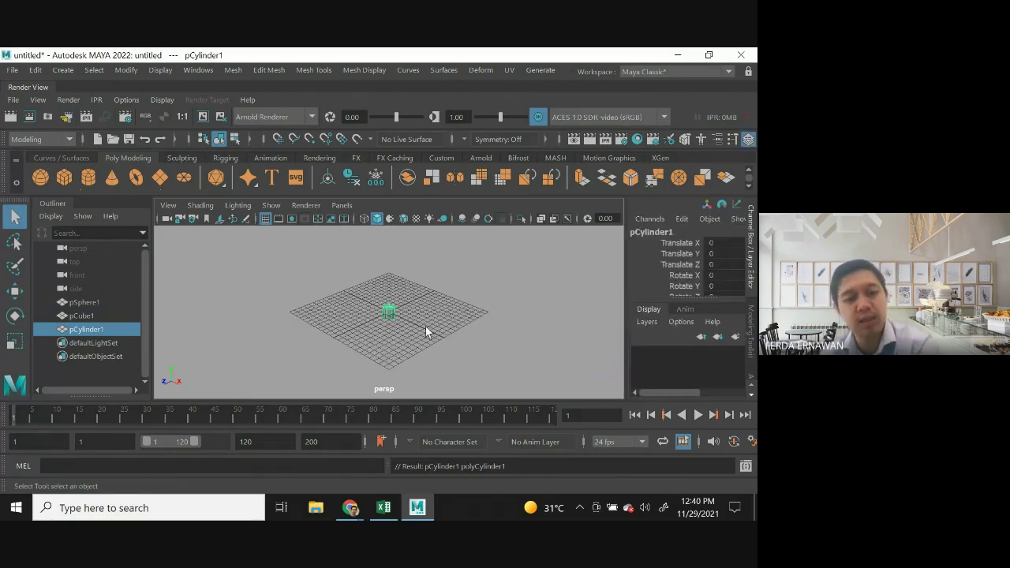
{"action": "key", "text": "f"}
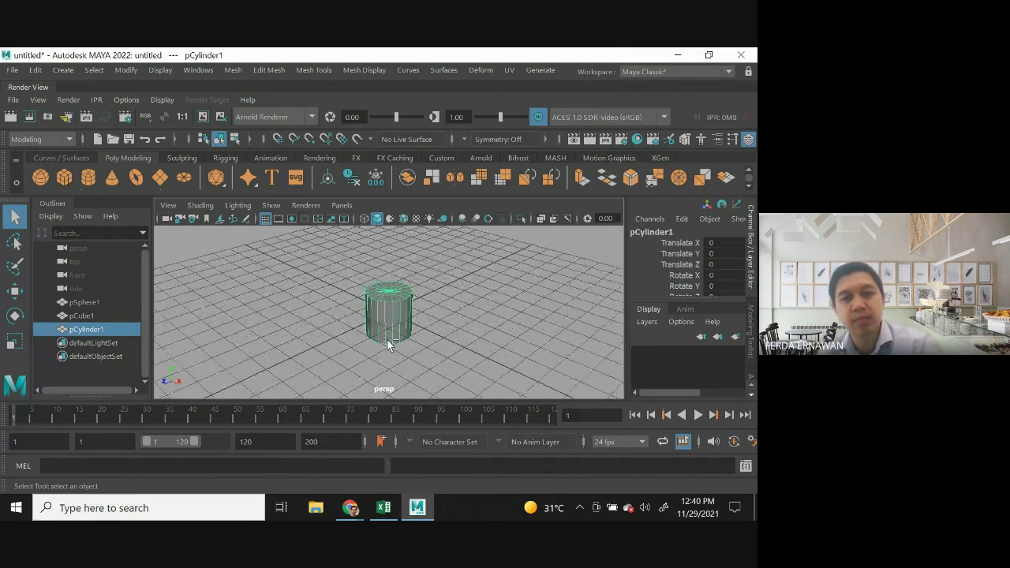
{"action": "scroll", "coordinate": [698, 268], "scroll_direction": "down", "scroll_amount": 5}
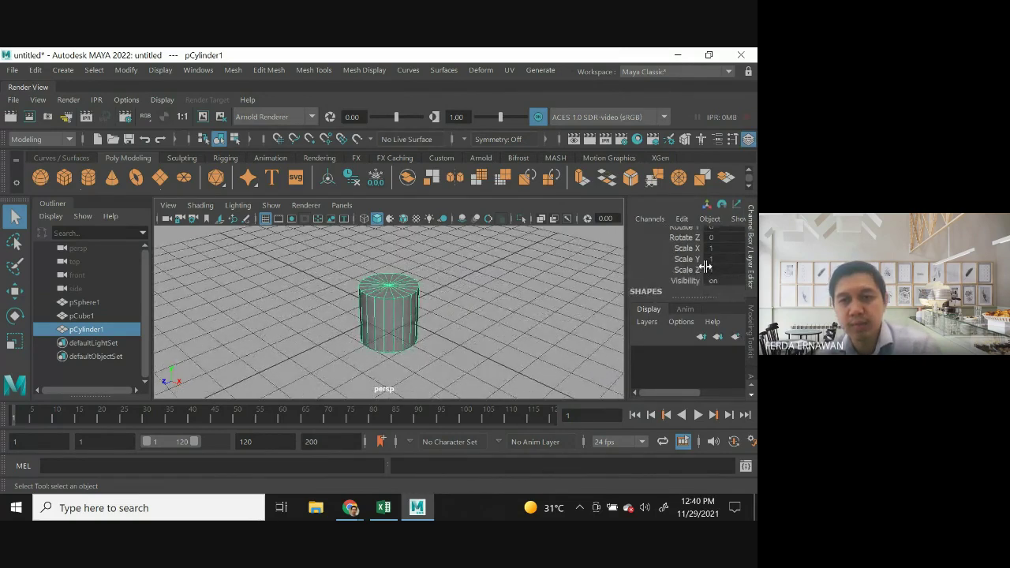
{"action": "left_click", "coordinate": [686, 309]}
{"action": "left_click", "coordinate": [683, 281]}
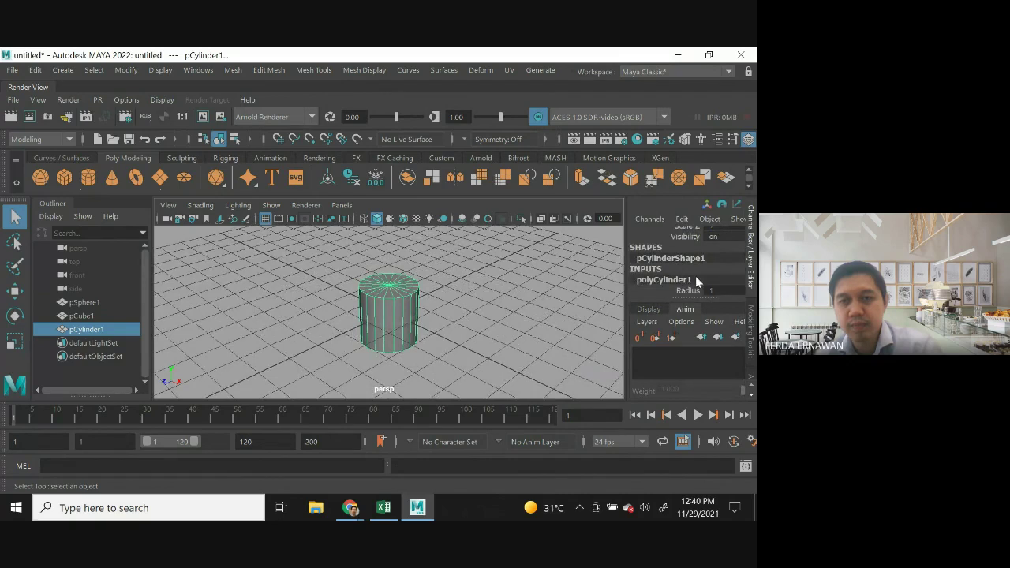
{"action": "scroll", "coordinate": [715, 272], "scroll_direction": "down", "scroll_amount": 2}
{"action": "left_click", "coordinate": [725, 262]}
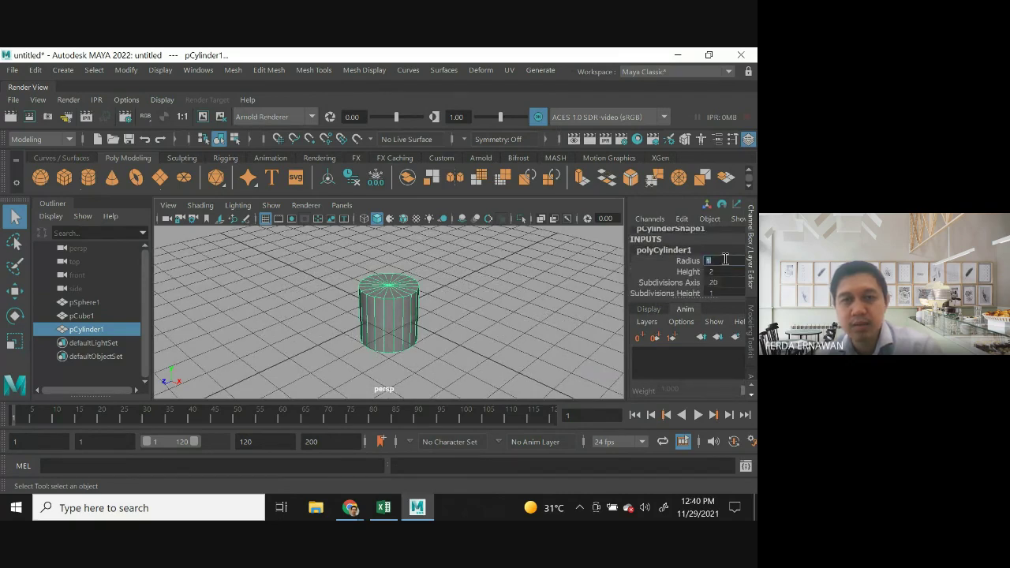
{"action": "type", "text": "0.5"}
{"action": "key", "text": "Return"}
{"action": "left_click", "coordinate": [731, 273]}
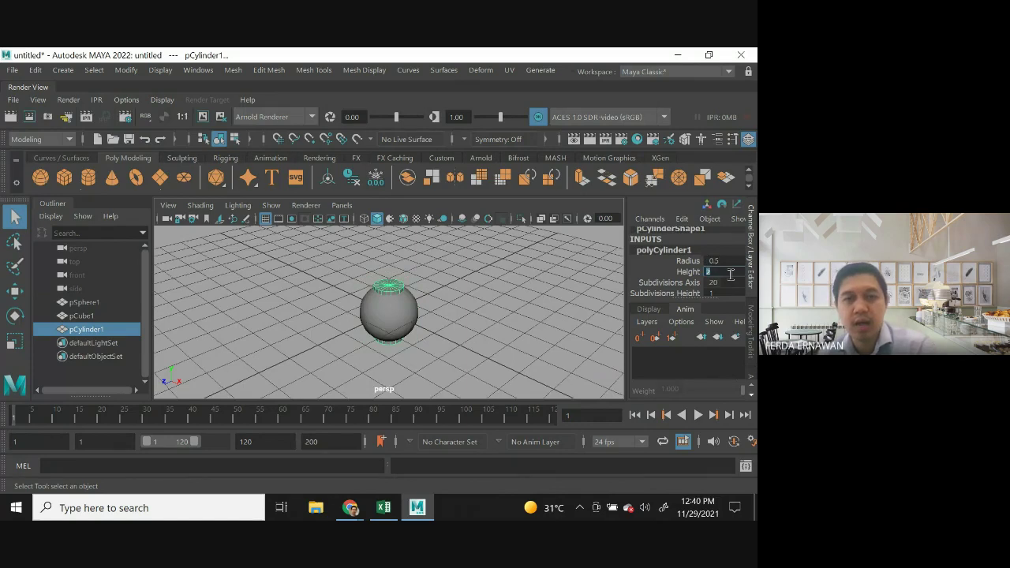
{"action": "type", "text": "1"}
{"action": "key", "text": "Return"}
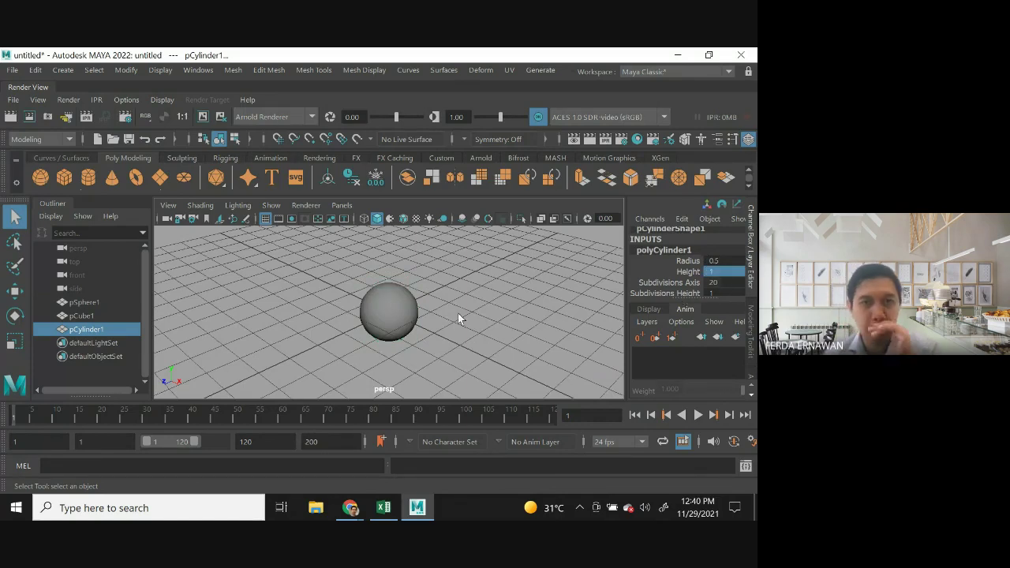
Raise the sphere well above the cube, and lift the cylinder to fill the gap between cube and sphere.
{"action": "left_click", "coordinate": [393, 307]}
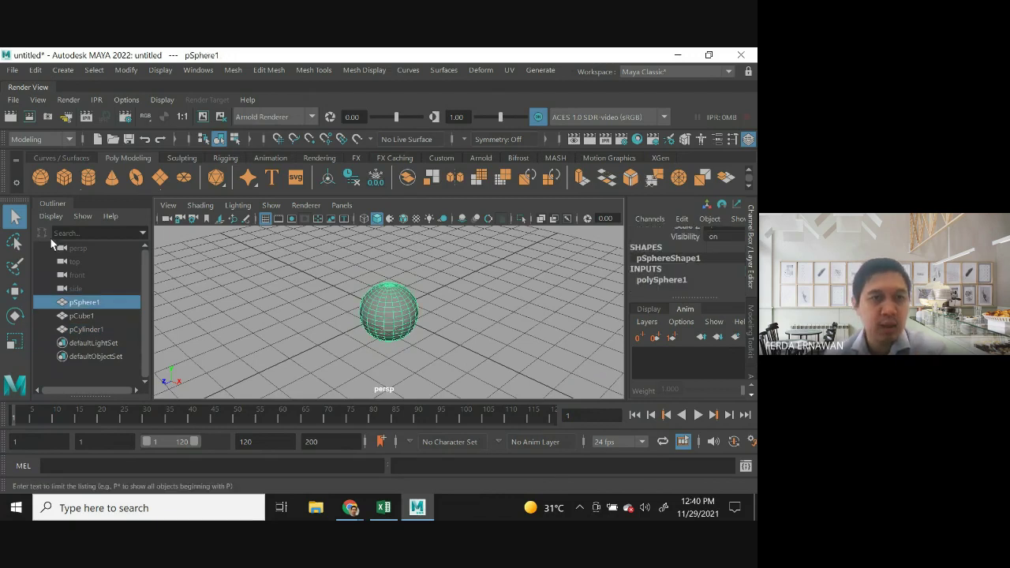
{"action": "left_click", "coordinate": [14, 290]}
{"action": "left_click_drag", "start_coordinate": [383, 252], "coordinate": [393, 186]}
{"action": "left_click", "coordinate": [82, 316]}
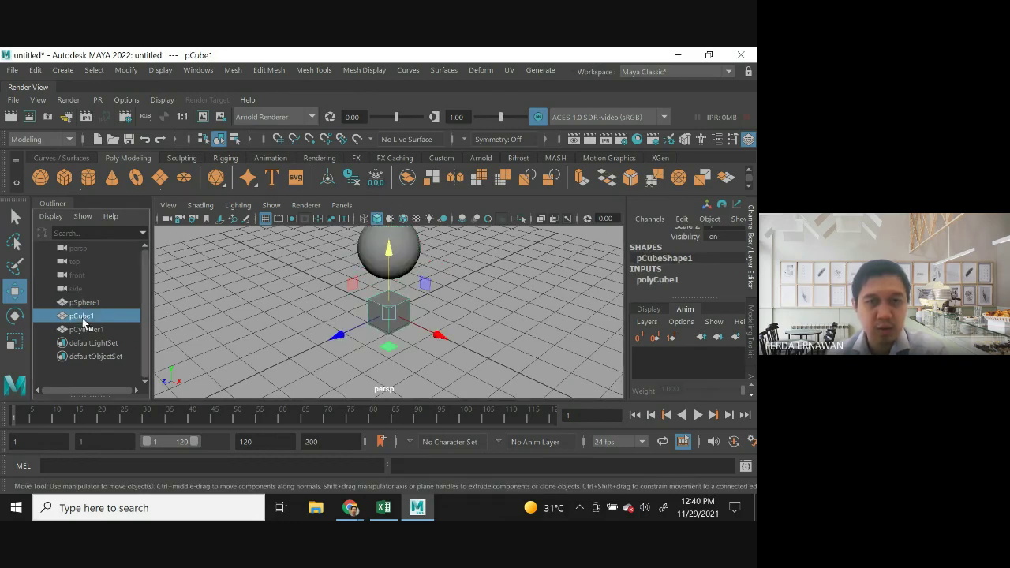
{"action": "left_click", "coordinate": [87, 331]}
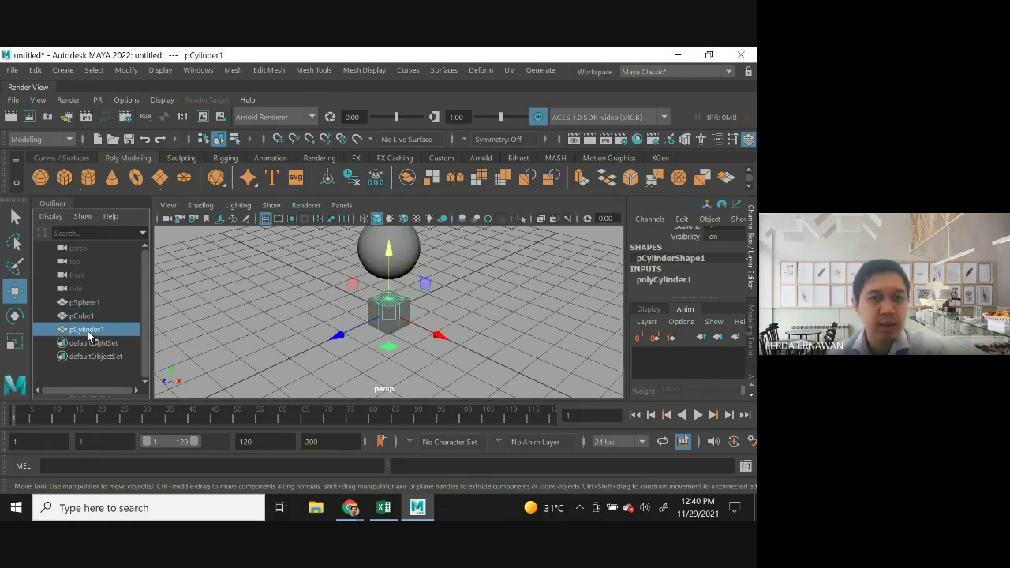
{"action": "left_click_drag", "start_coordinate": [389, 257], "coordinate": [389, 226]}
{"action": "left_click_drag", "start_coordinate": [350, 304], "coordinate": [304, 338], "text": "alt"}
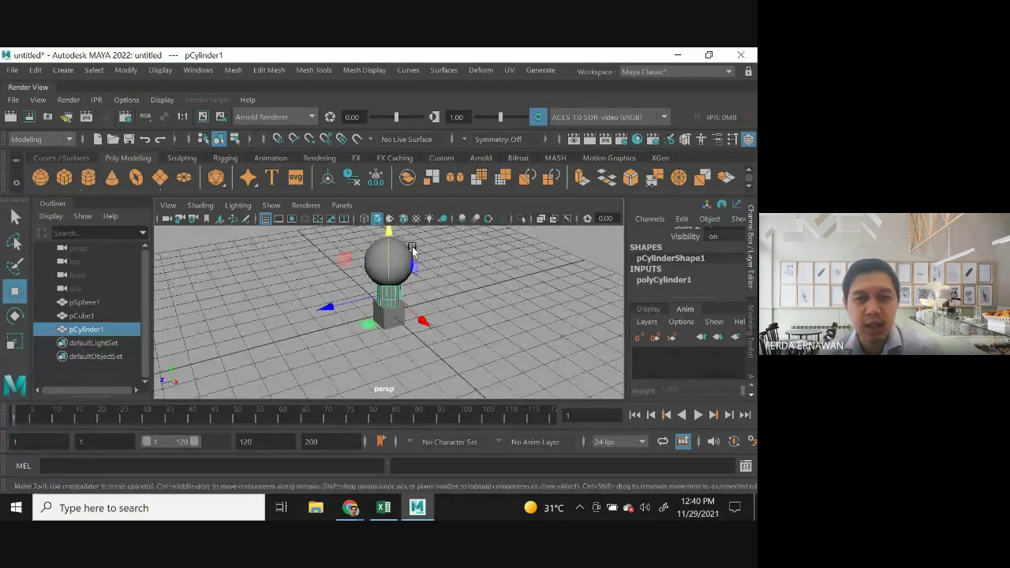
{"action": "left_click_drag", "start_coordinate": [408, 251], "coordinate": [390, 262], "text": "alt"}
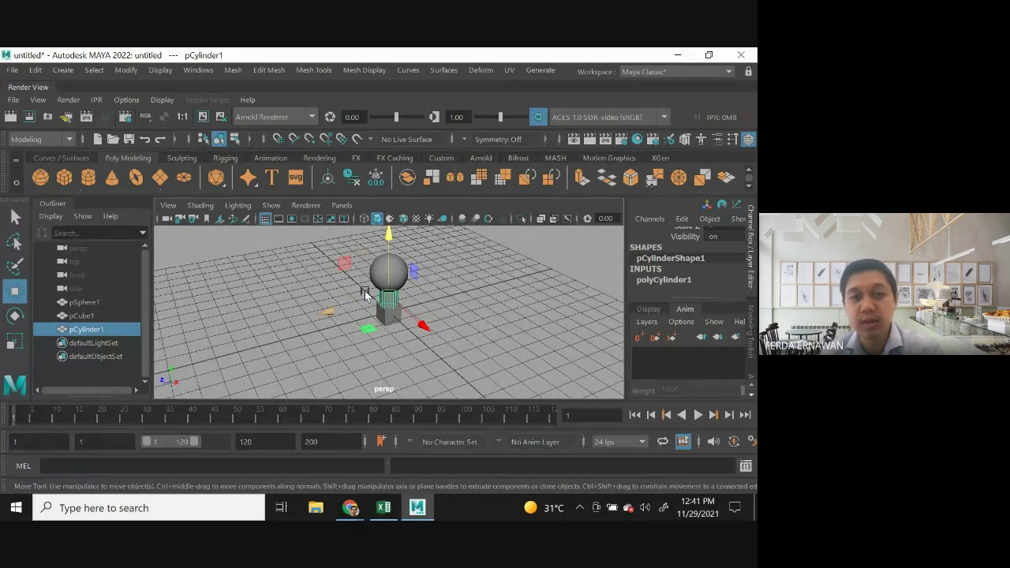
Select the sphere, cylinder and cube together and raise them about 0.52 units so the cube rests on the grid.
{"action": "left_click_drag", "start_coordinate": [361, 246], "coordinate": [415, 341]}
{"action": "left_click_drag", "start_coordinate": [387, 228], "coordinate": [438, 365]}
{"action": "left_click", "coordinate": [418, 335]}
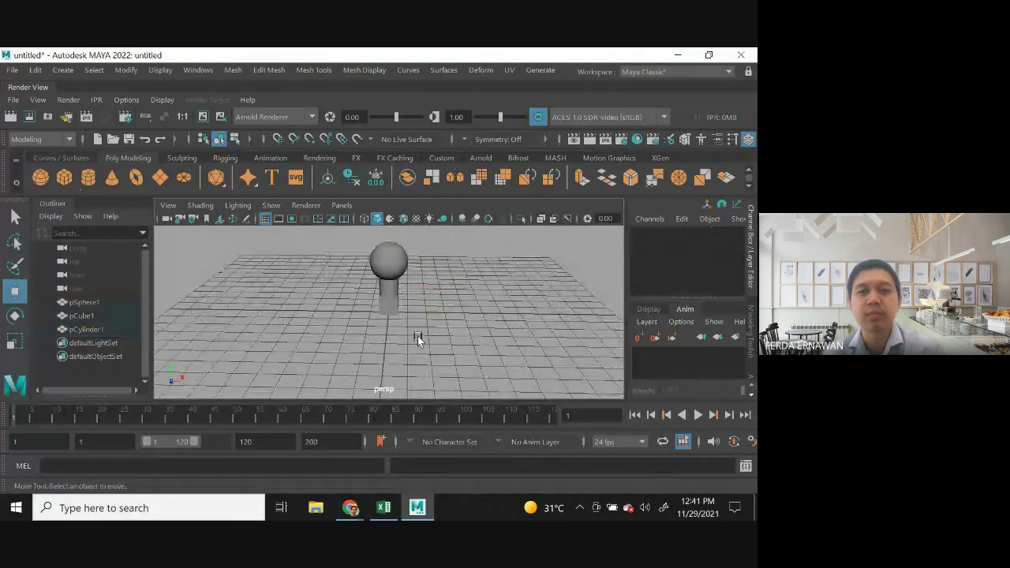
Create a polygon plane under the stacked objects and scale it uniformly into a large floor covering much of the grid.
{"action": "left_click", "coordinate": [161, 180]}
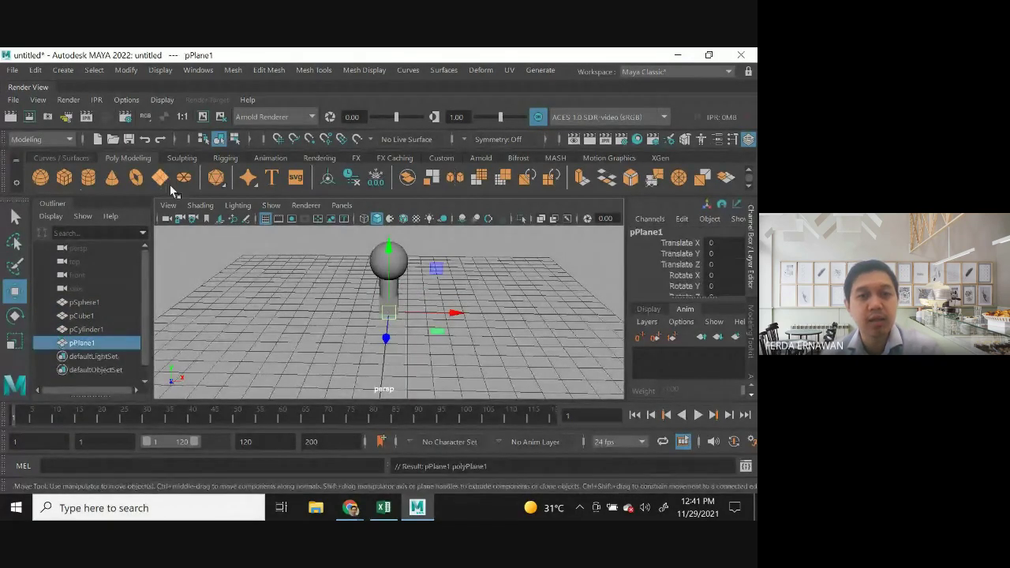
{"action": "left_click", "coordinate": [15, 342]}
{"action": "left_click_drag", "start_coordinate": [396, 312], "coordinate": [564, 307]}
{"action": "left_click", "coordinate": [545, 282]}
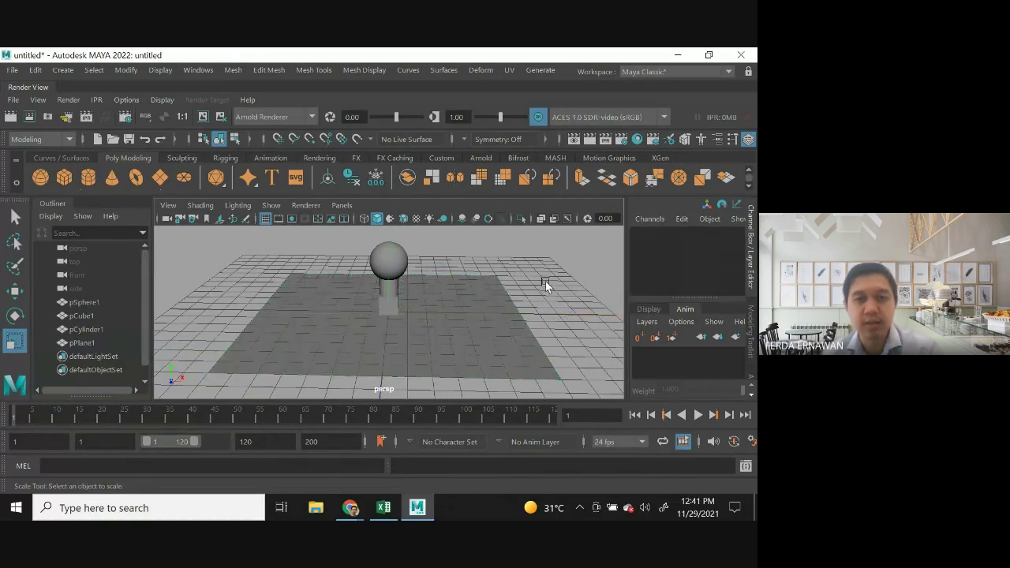
{"action": "left_click_drag", "start_coordinate": [500, 301], "coordinate": [433, 284], "text": "alt"}
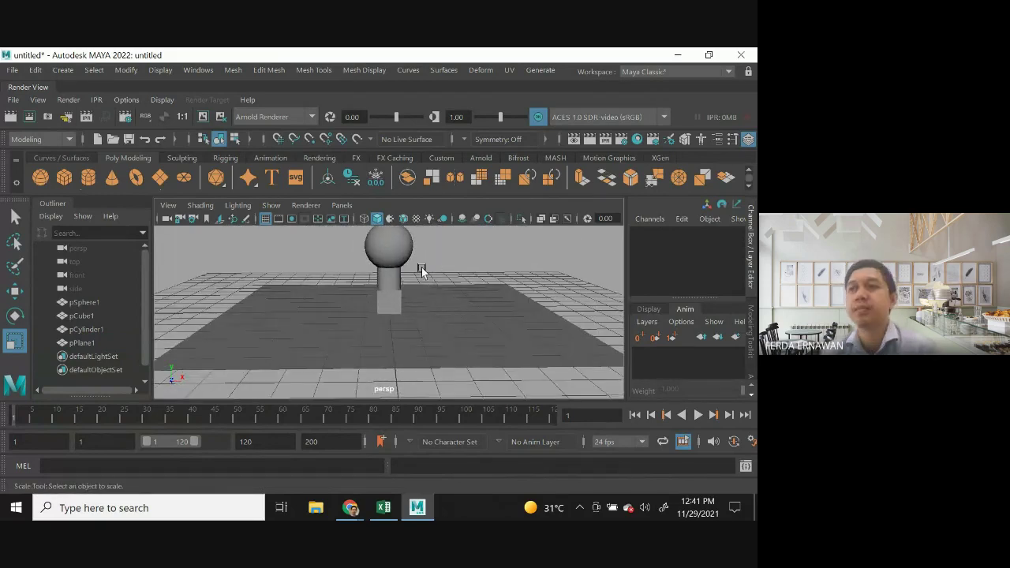
{"action": "scroll", "coordinate": [423, 266], "scroll_direction": "down", "scroll_amount": 2}
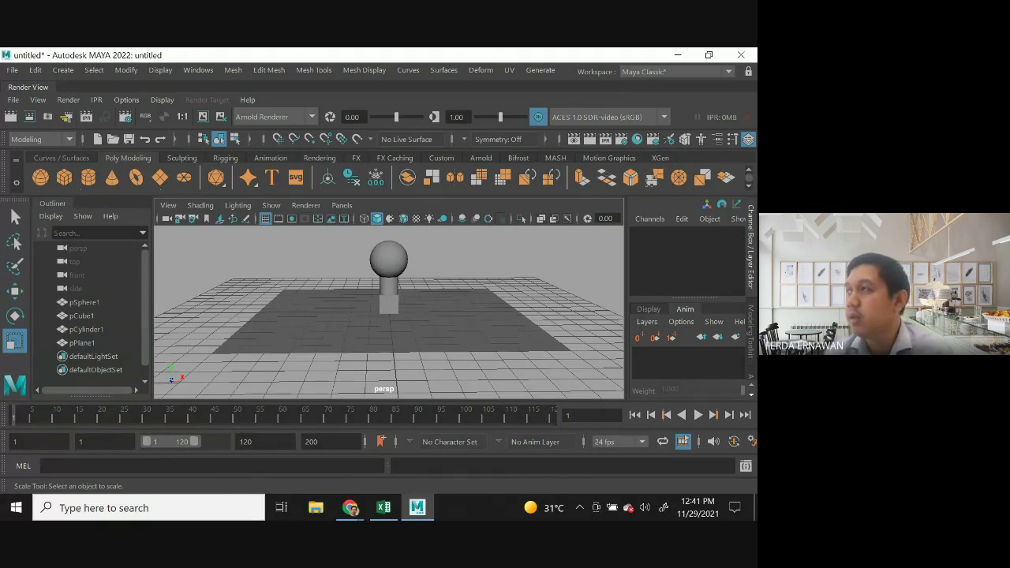
{"action": "left_click", "coordinate": [350, 509]}
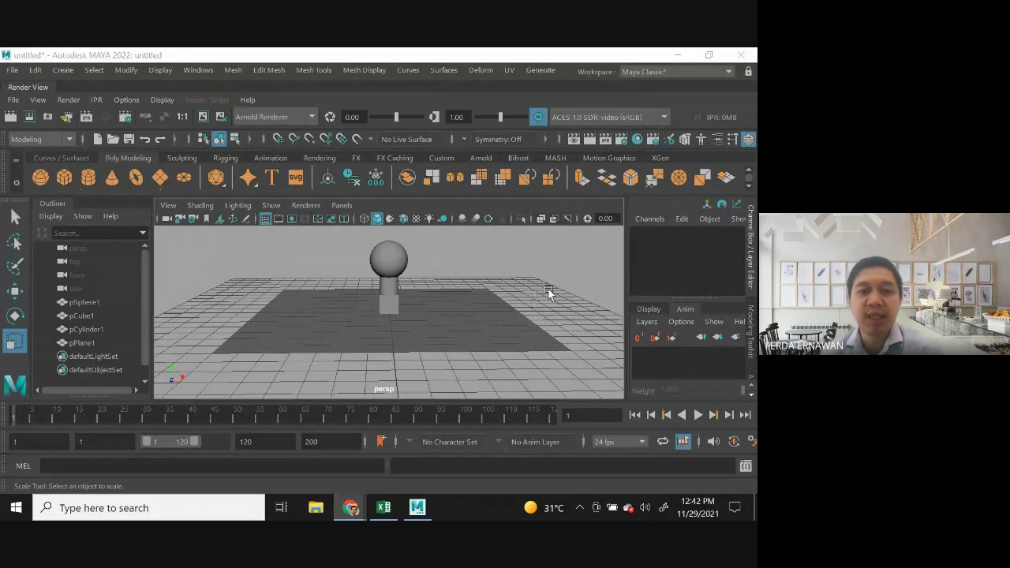
Create a Camera and Aim at the origin and clear the selection.
{"action": "left_click_drag", "start_coordinate": [382, 294], "coordinate": [268, 355], "text": "alt"}
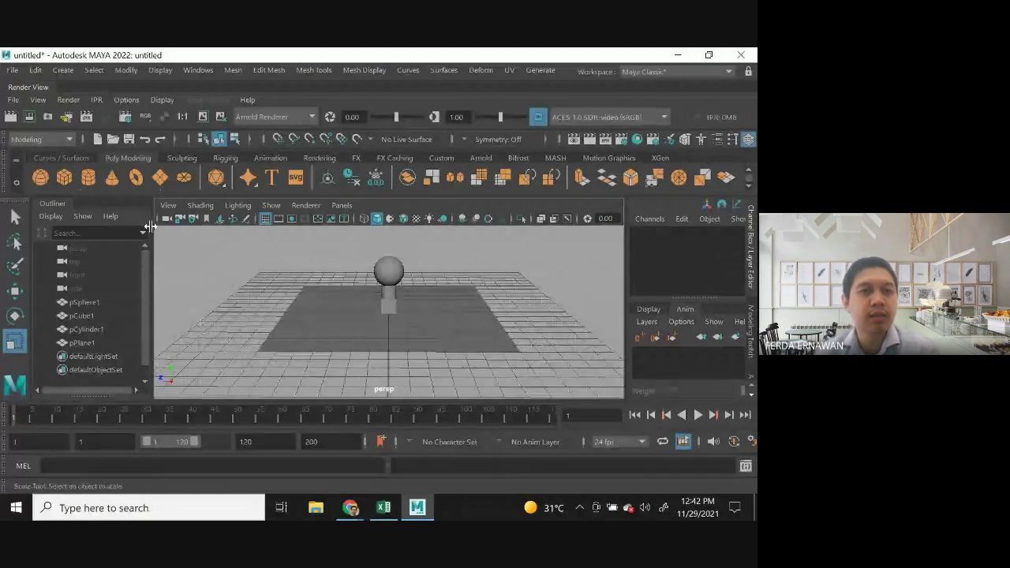
{"action": "left_click", "coordinate": [89, 71]}
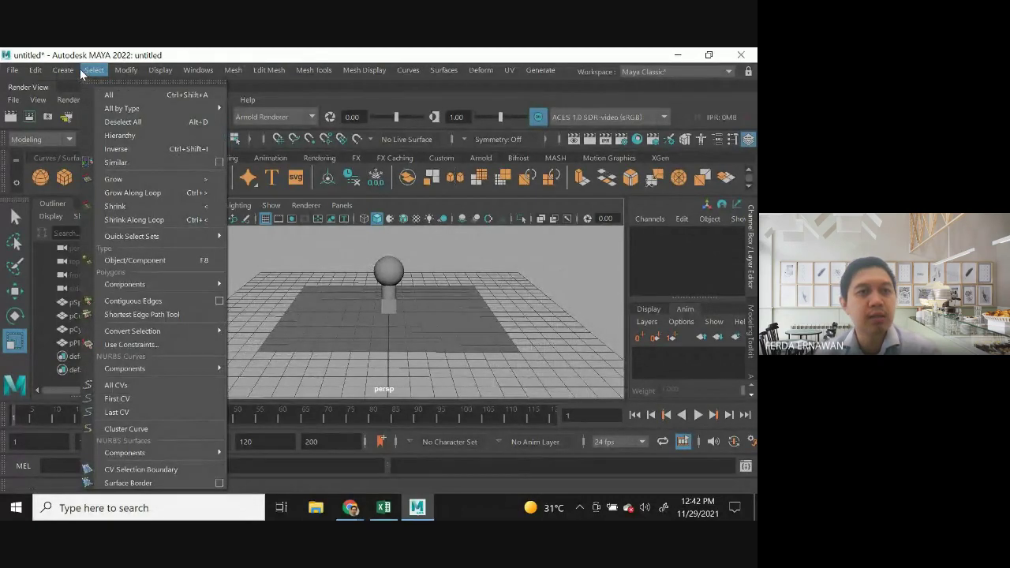
{"action": "mouse_move", "coordinate": [70, 72]}
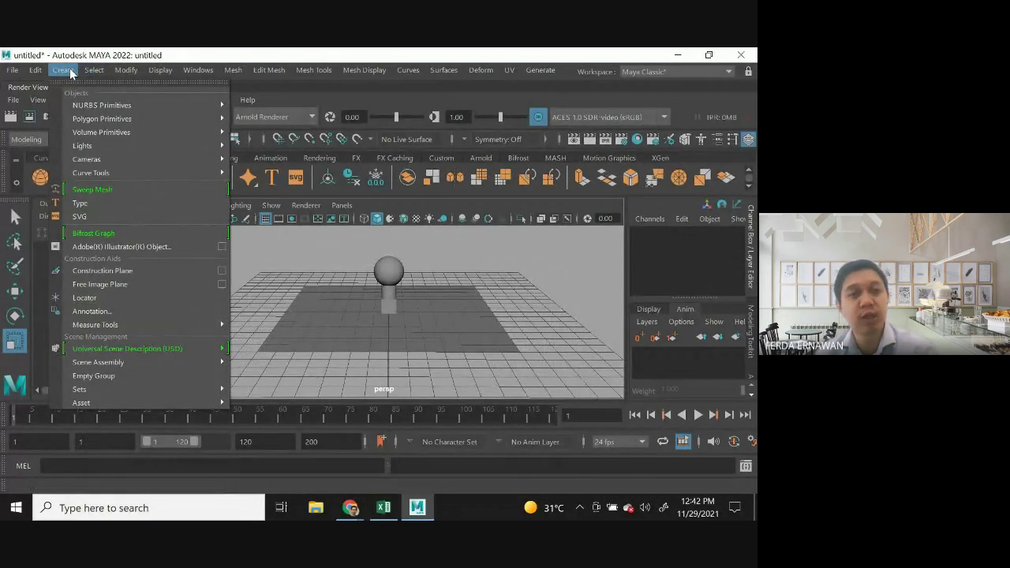
{"action": "mouse_move", "coordinate": [105, 168]}
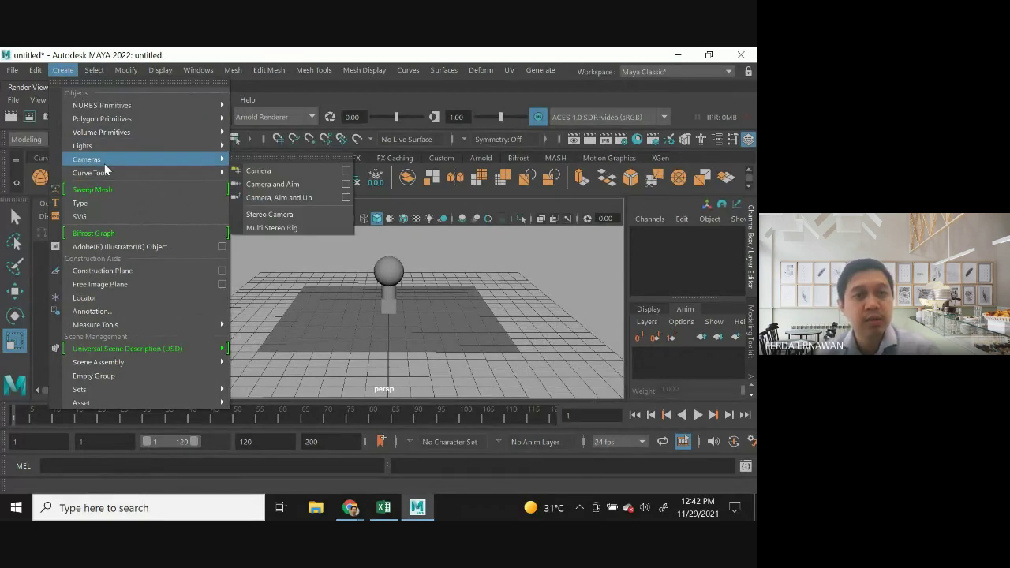
{"action": "left_click", "coordinate": [277, 185]}
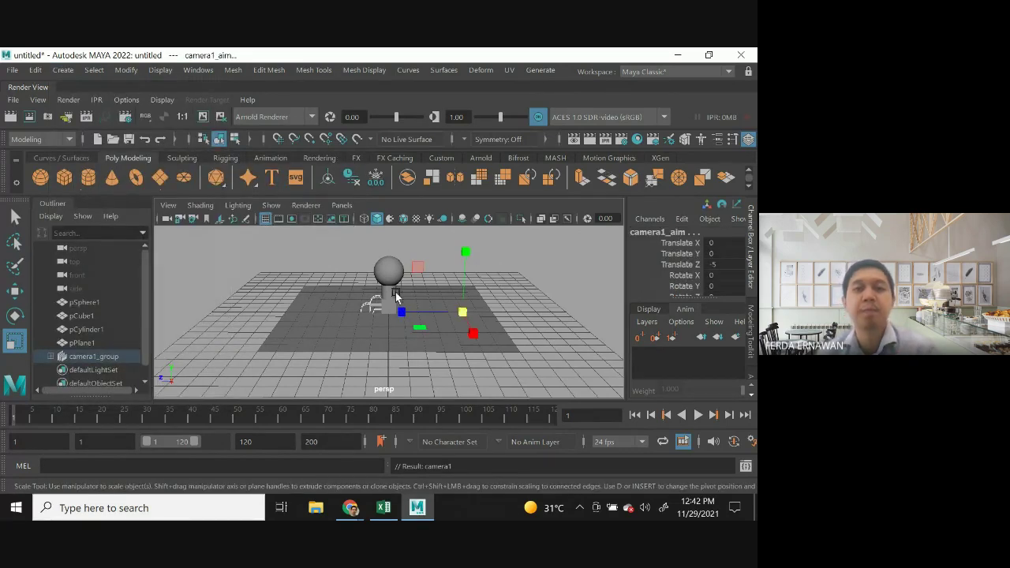
{"action": "left_click", "coordinate": [567, 284]}
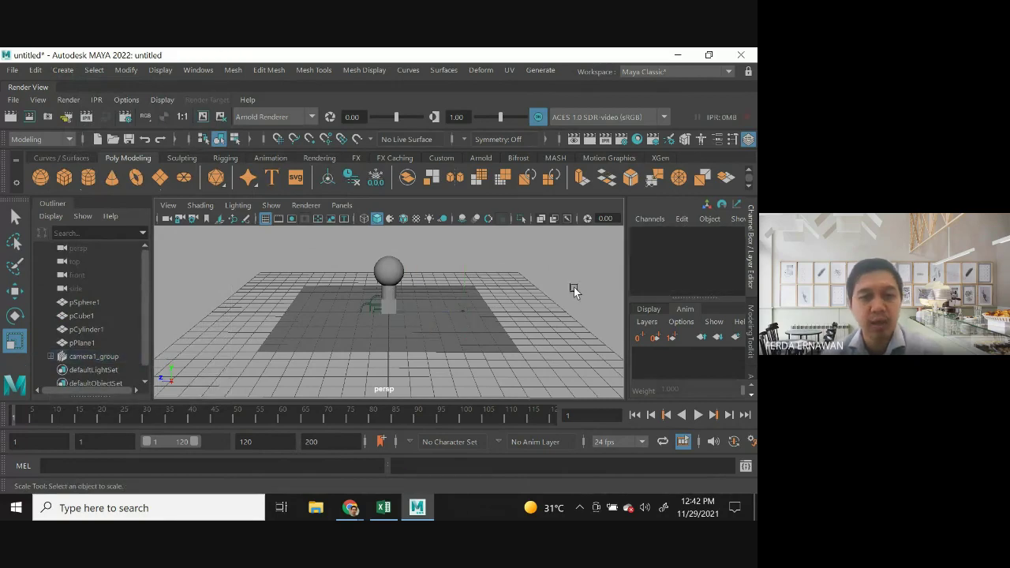
Move the camera along Z, away from the stacked objects, to a Translate Z of about 7.1.
{"action": "left_click", "coordinate": [381, 312]}
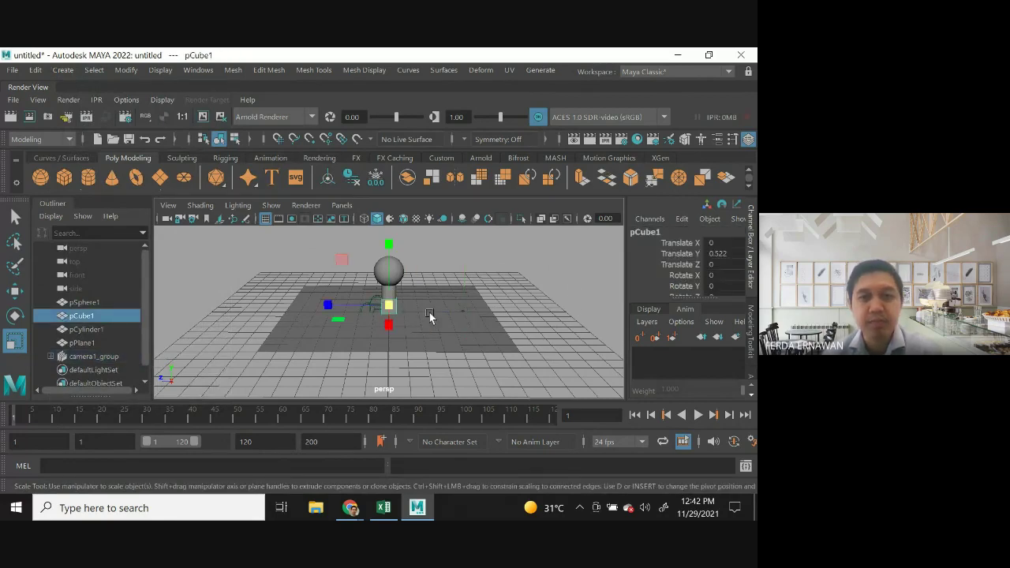
{"action": "left_click", "coordinate": [559, 272]}
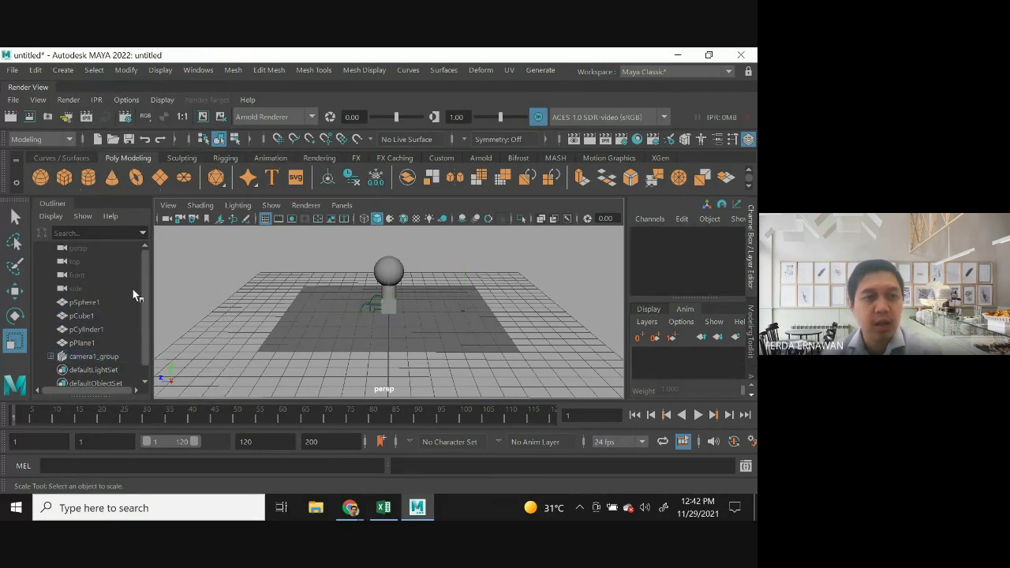
{"action": "left_click", "coordinate": [16, 293]}
{"action": "left_click", "coordinate": [370, 310]}
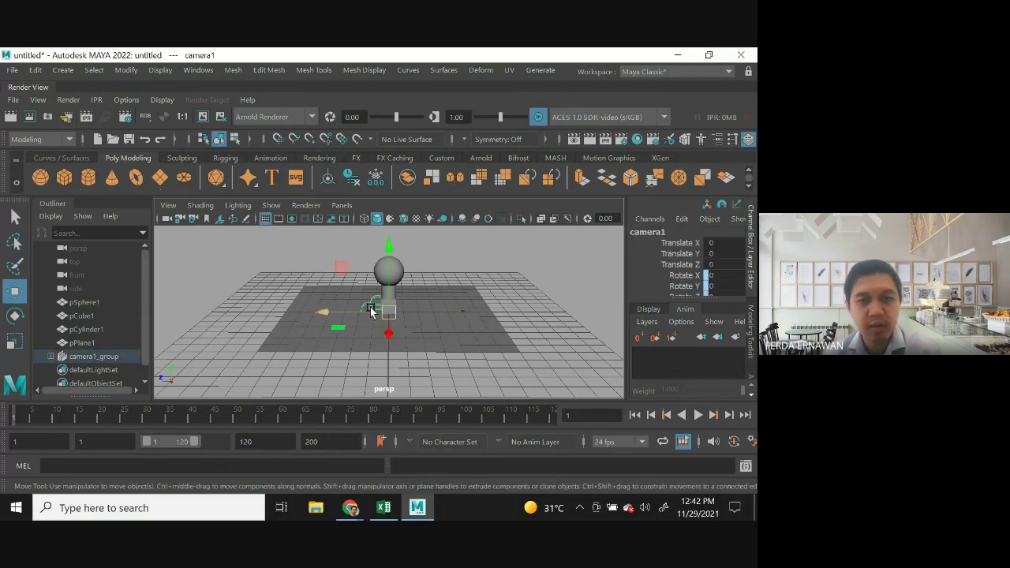
{"action": "left_click_drag", "start_coordinate": [328, 315], "coordinate": [222, 308]}
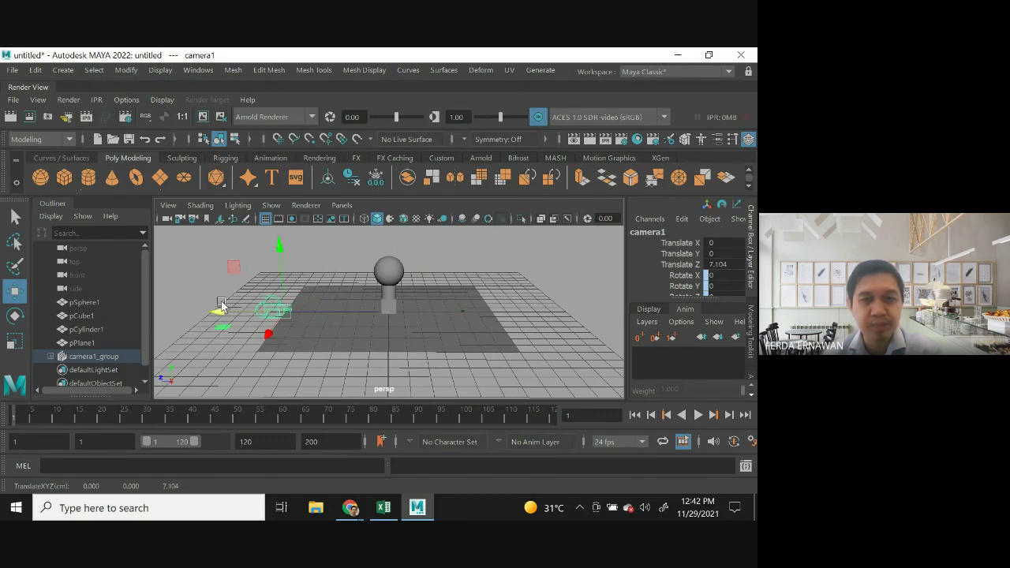
Select the camera and its aim point together and raise them to a Translate Y of about 2.1.
{"action": "left_click", "coordinate": [499, 290]}
{"action": "left_click", "coordinate": [456, 307]}
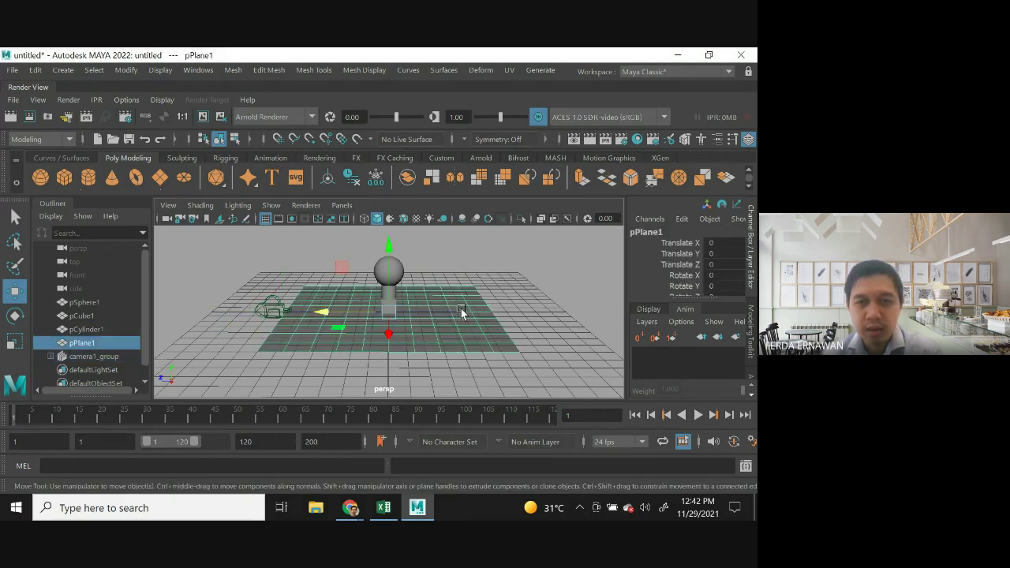
{"action": "left_click", "coordinate": [530, 287]}
{"action": "left_click", "coordinate": [465, 315]}
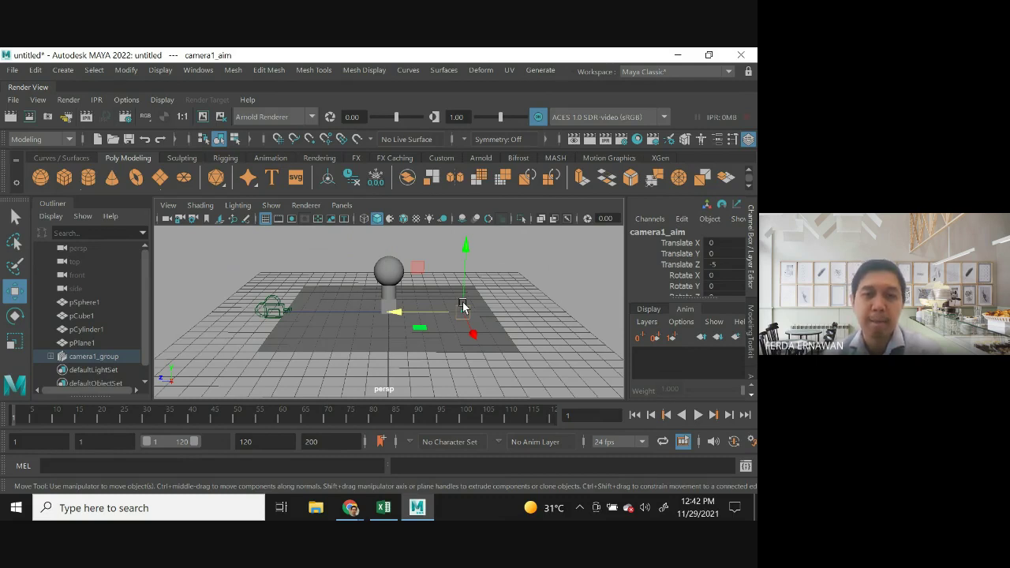
{"action": "left_click", "coordinate": [554, 285]}
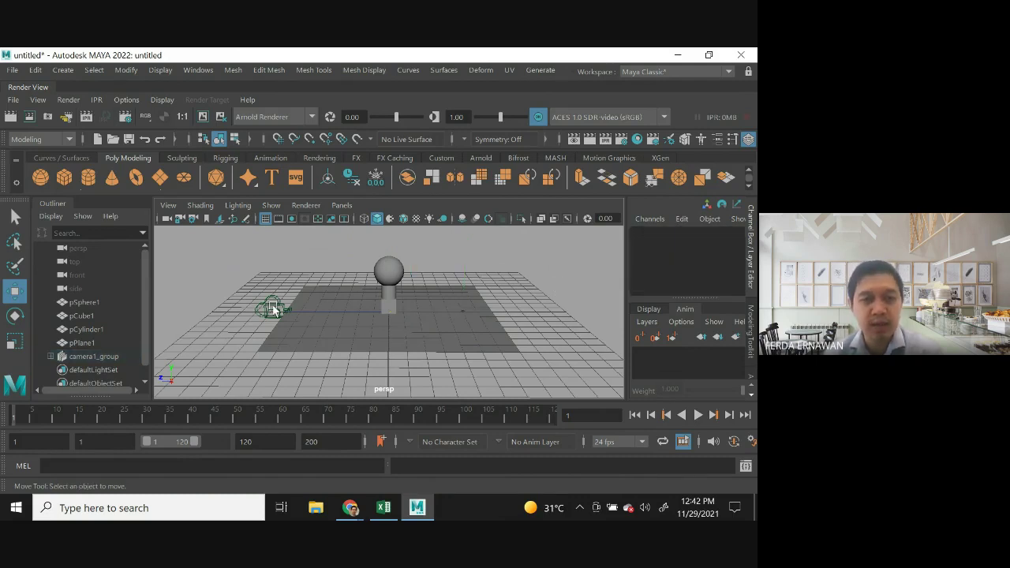
{"action": "left_click", "coordinate": [272, 308]}
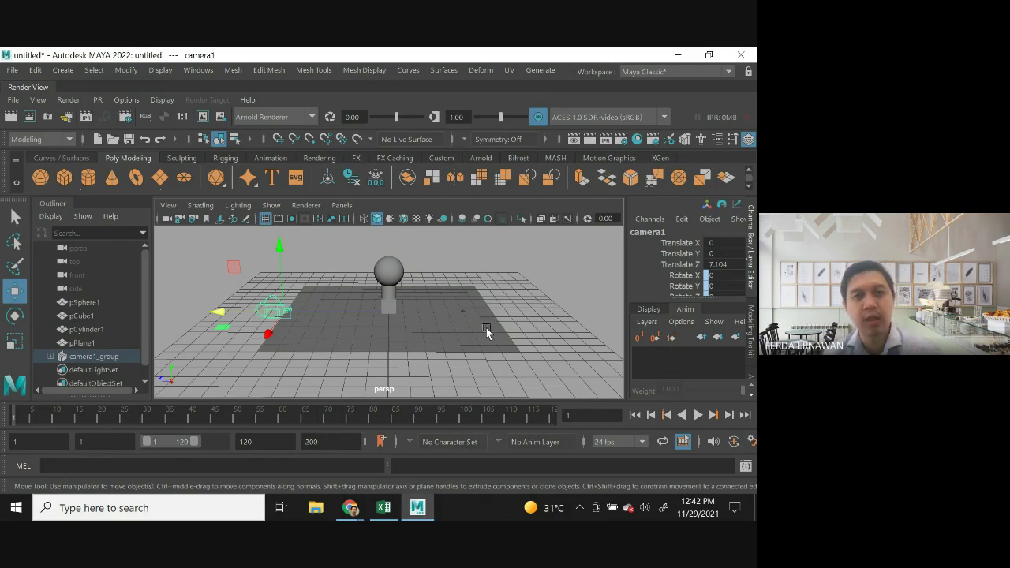
{"action": "left_click", "coordinate": [515, 293]}
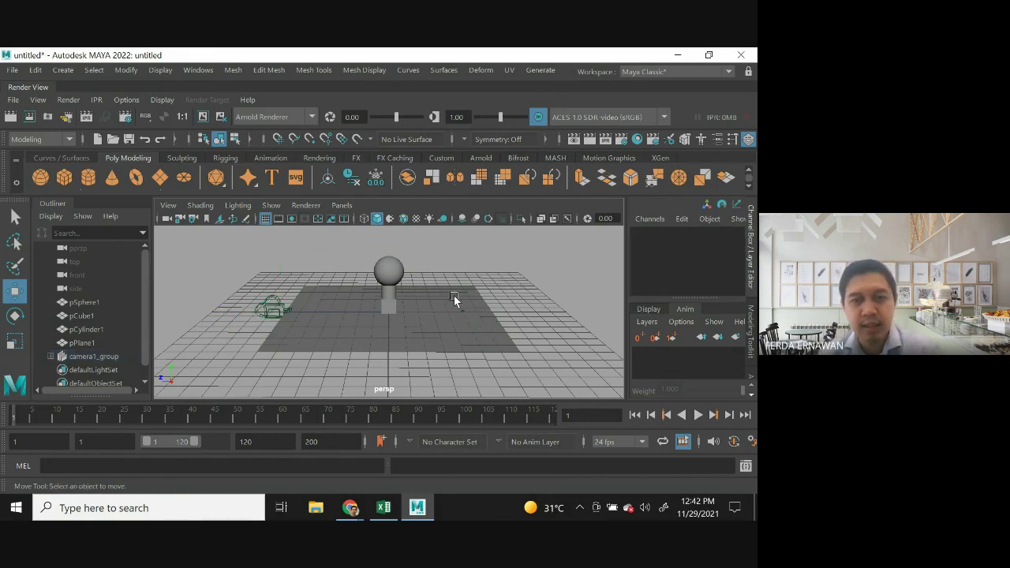
{"action": "left_click", "coordinate": [474, 324]}
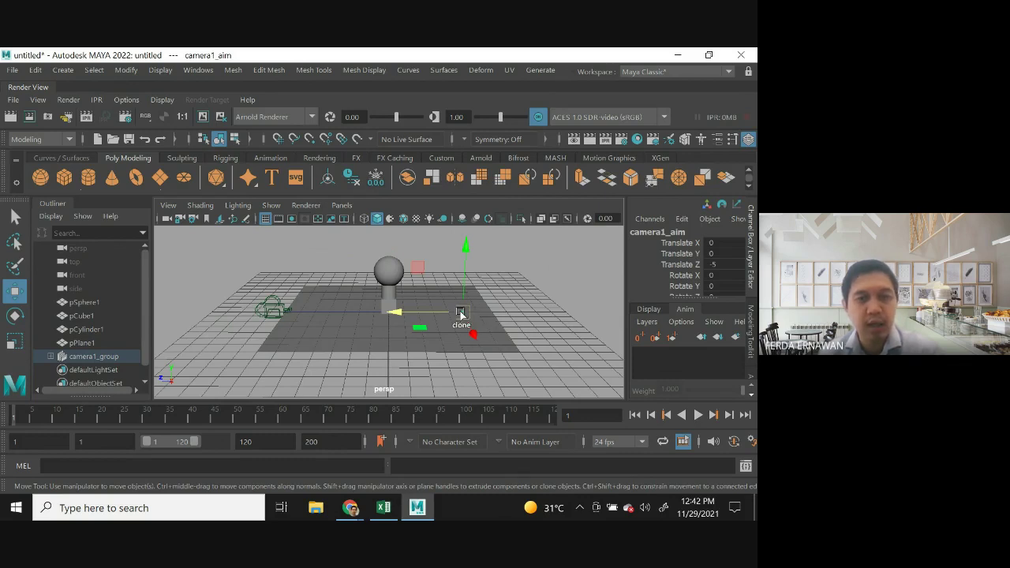
{"action": "left_click", "coordinate": [272, 312]}
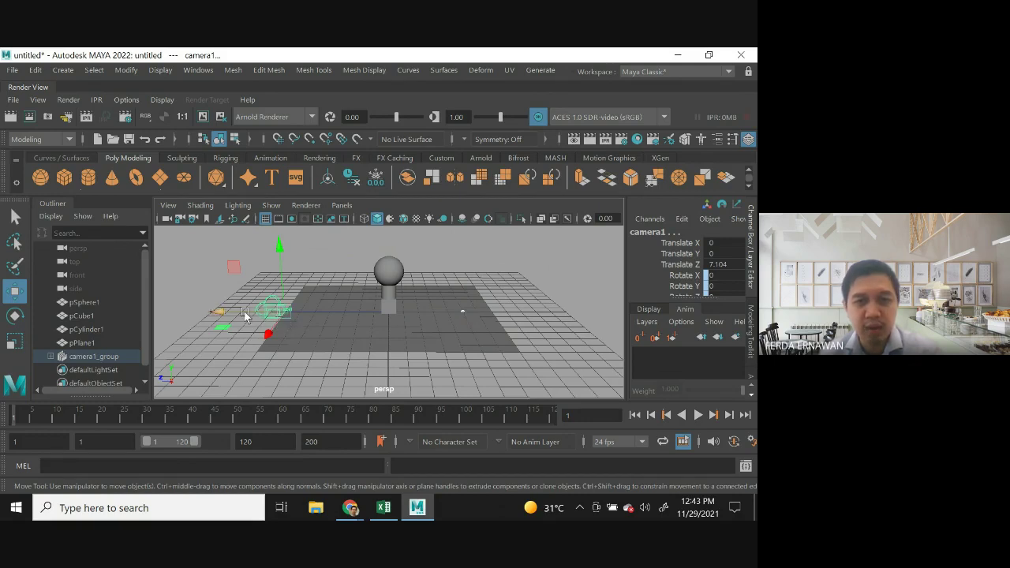
{"action": "left_click_drag", "start_coordinate": [279, 252], "coordinate": [276, 219]}
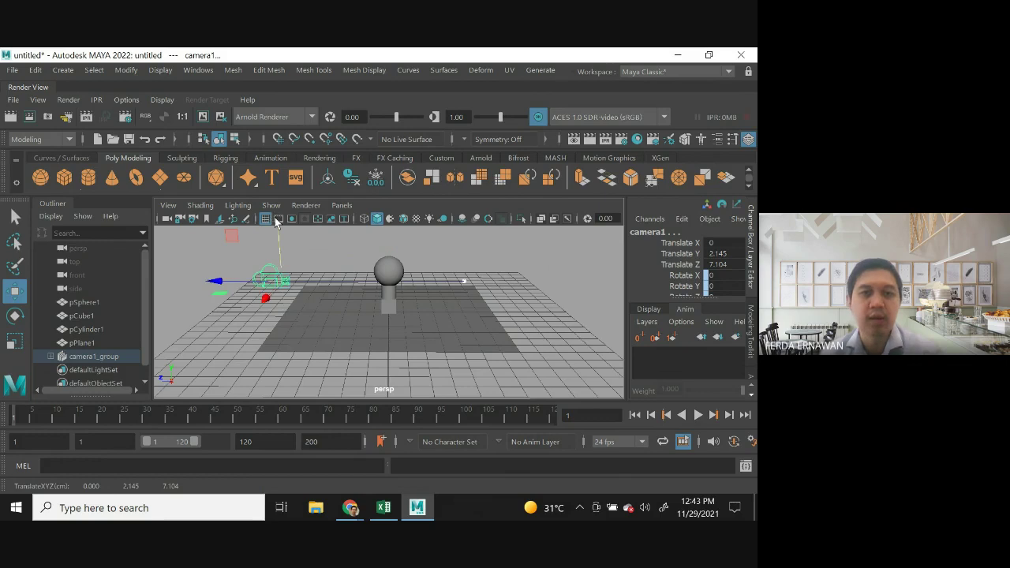
{"action": "left_click", "coordinate": [521, 311]}
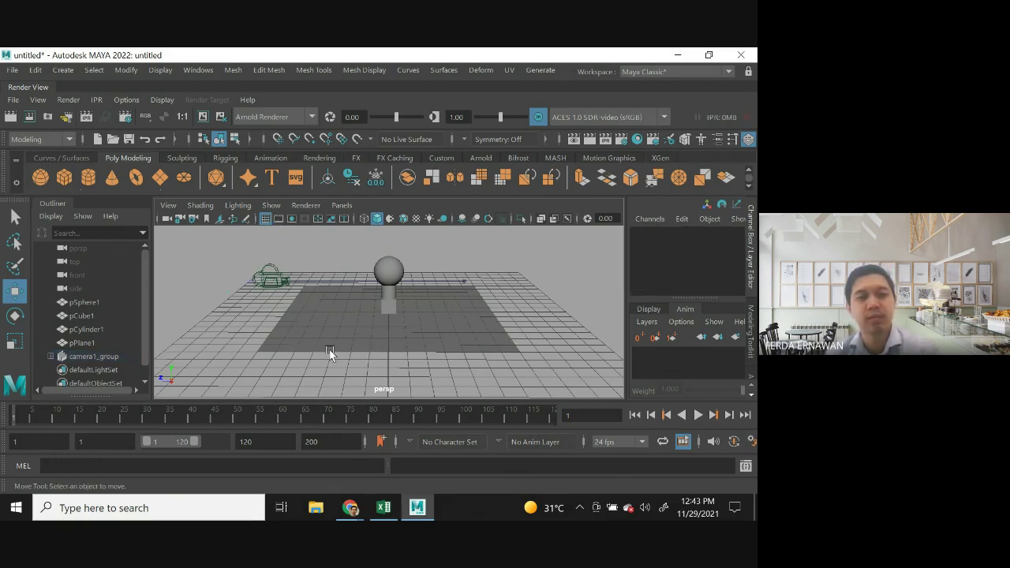
Select the camera and its aim point again and move them slightly higher along Y, toward the sphere's level.
{"action": "mouse_move", "coordinate": [235, 338]}
{"action": "left_mouse_down", "text": "alt"}
{"action": "mouse_move", "coordinate": [355, 330]}
{"action": "mouse_move", "coordinate": [361, 343]}
{"action": "mouse_move", "coordinate": [229, 335]}
{"action": "mouse_move", "coordinate": [255, 331]}
{"action": "mouse_move", "coordinate": [243, 332]}
{"action": "left_mouse_up", "text": "alt"}
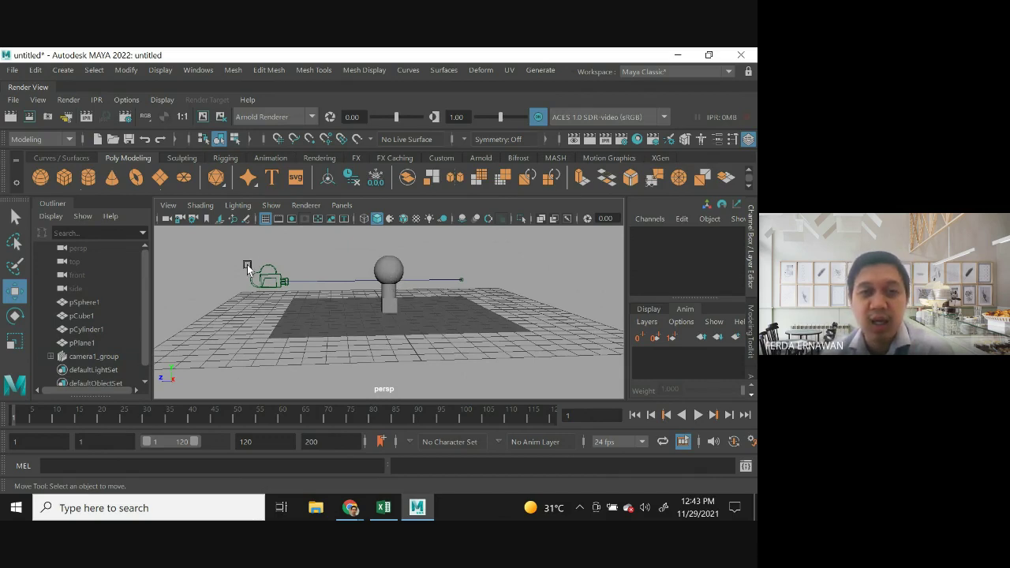
{"action": "left_click", "coordinate": [268, 282]}
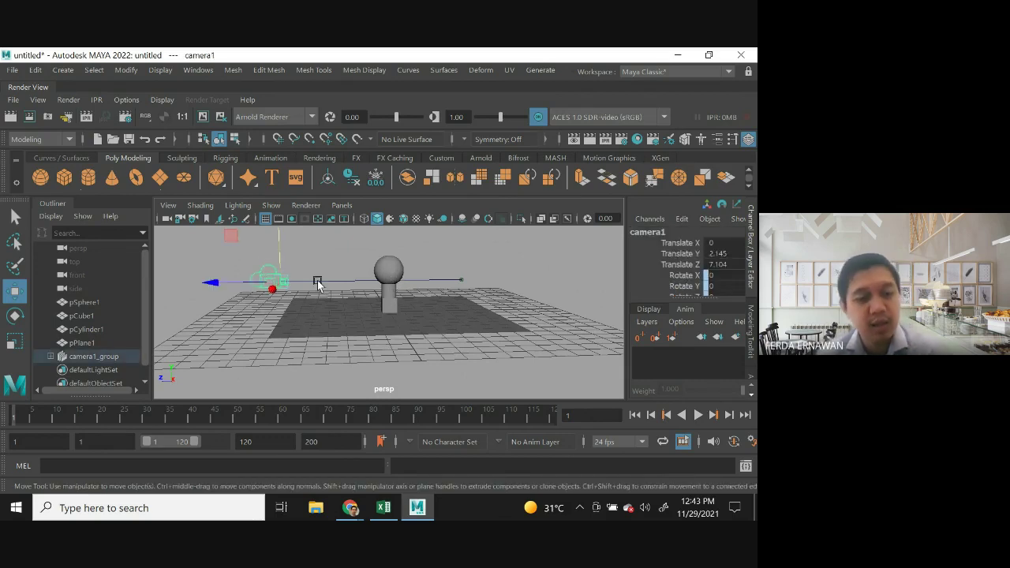
{"action": "left_click", "coordinate": [461, 284]}
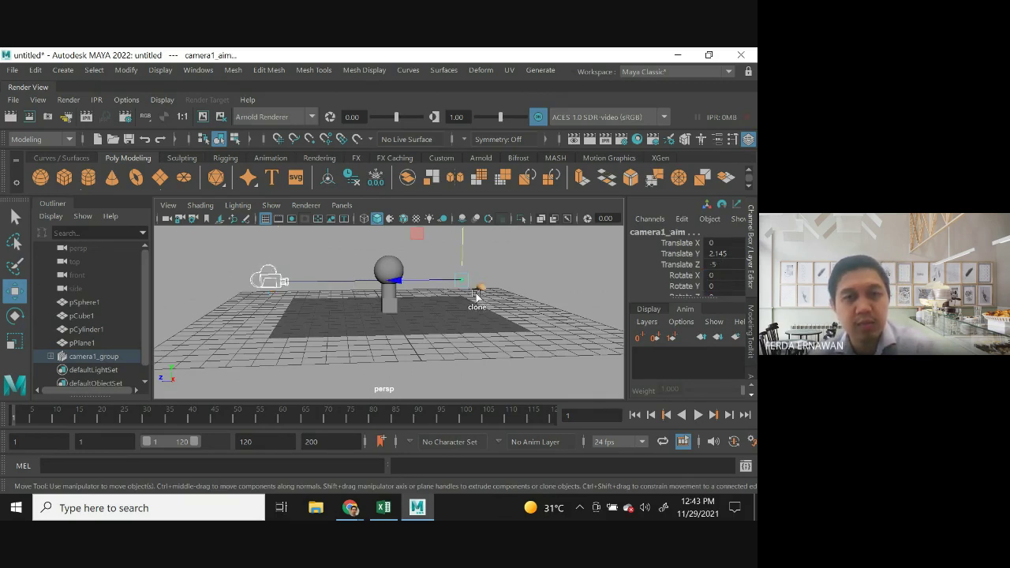
{"action": "mouse_move", "coordinate": [462, 247]}
{"action": "left_mouse_down"}
{"action": "mouse_move", "coordinate": [463, 234]}
{"action": "mouse_move", "coordinate": [463, 263]}
{"action": "left_mouse_up"}
{"action": "left_click", "coordinate": [499, 334]}
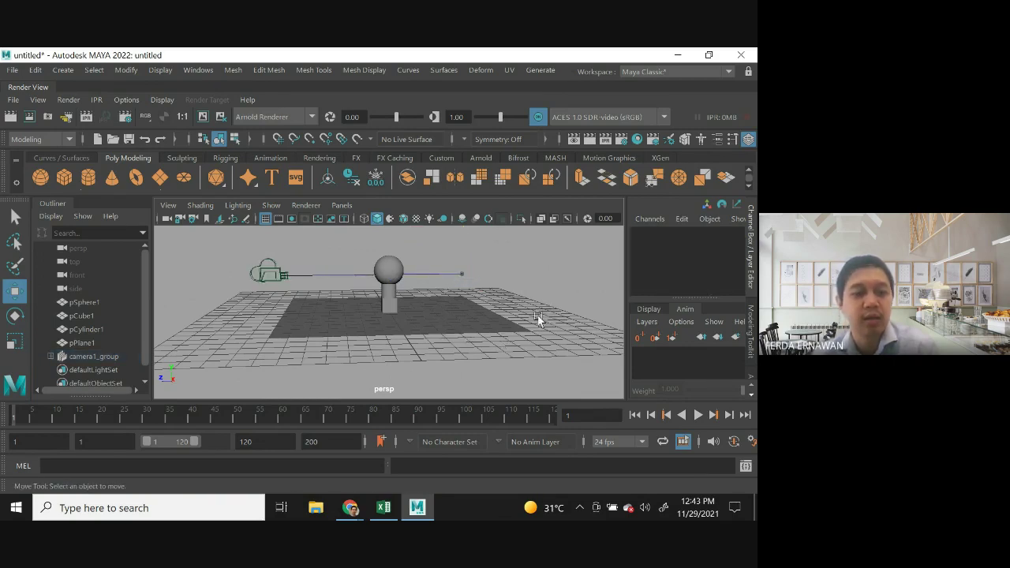
{"action": "left_click_drag", "start_coordinate": [429, 338], "coordinate": [385, 353], "text": "alt"}
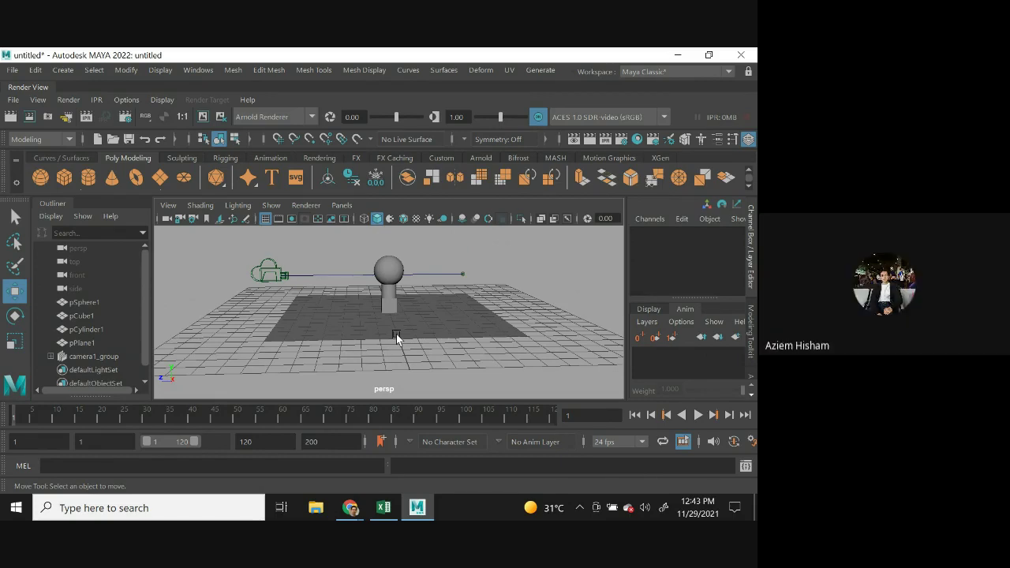
Undo all the camera and aim changes, back through the creation of the aimed camera.
{"action": "key", "text": "ctrl+z"}
{"action": "key", "text": "ctrl+z"}
{"action": "key", "text": "ctrl+z"}
{"action": "key", "text": "ctrl+z"}
{"action": "key", "text": "ctrl+z"}
{"action": "key", "text": "ctrl+z"}
{"action": "key", "text": "ctrl+z"}
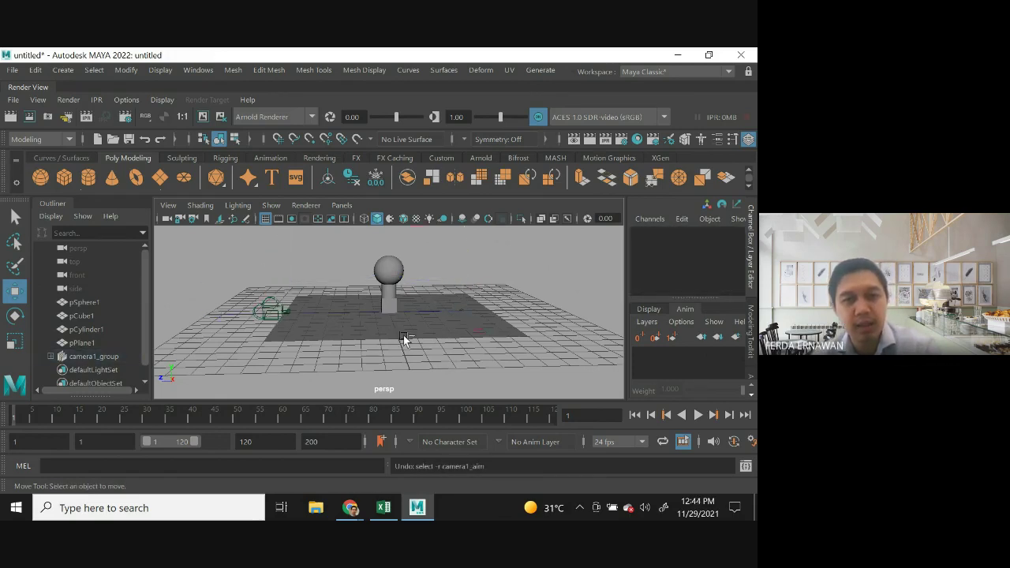
{"action": "key", "text": "ctrl+z"}
{"action": "key", "text": "ctrl+z"}
{"action": "key", "text": "ctrl+z"}
{"action": "key", "text": "ctrl+z"}
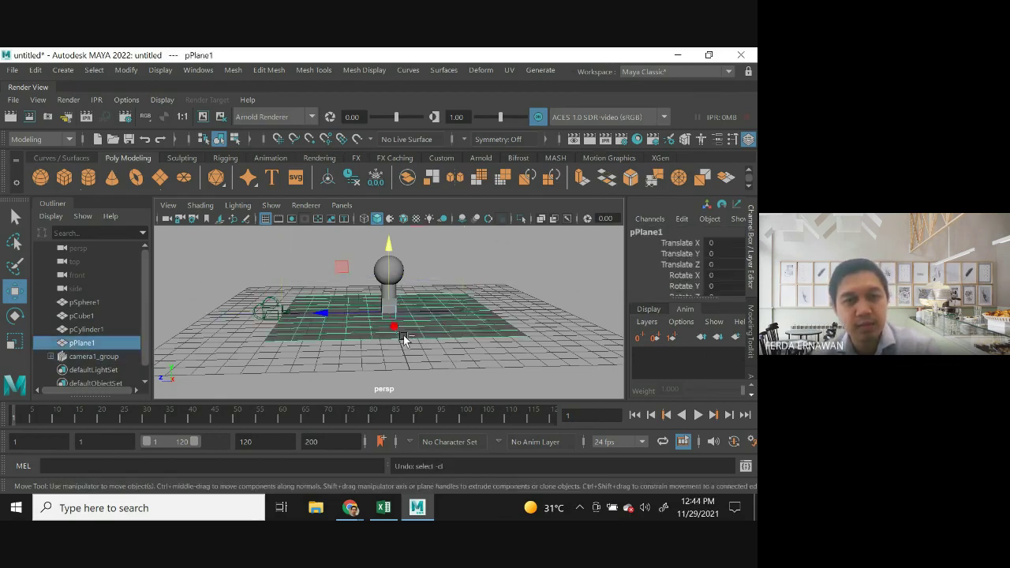
{"action": "key", "text": "ctrl+z"}
{"action": "key", "text": "ctrl+z"}
{"action": "key", "text": "ctrl+z"}
{"action": "key", "text": "ctrl+z"}
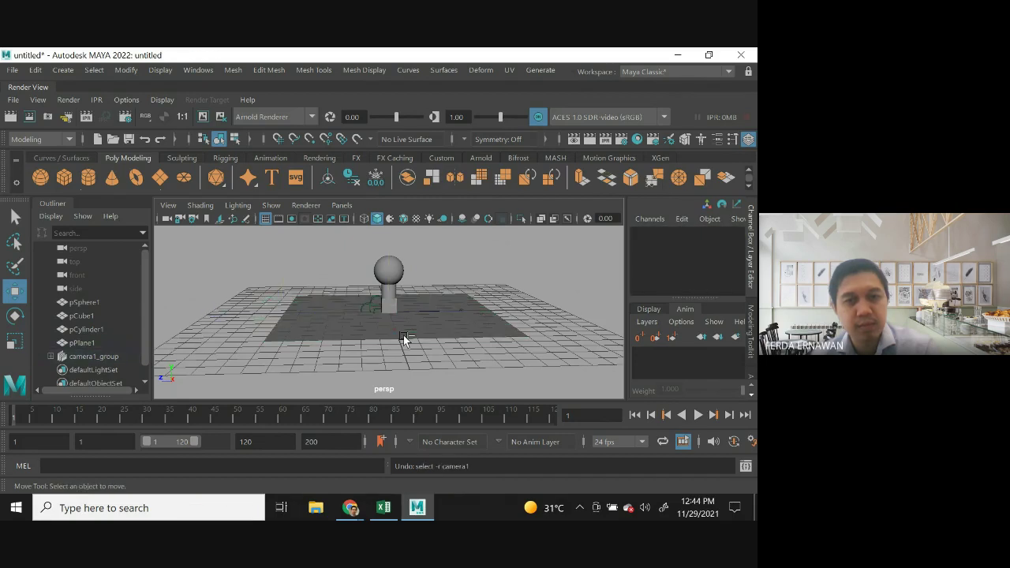
{"action": "key", "text": "ctrl+z"}
{"action": "key", "text": "ctrl+z"}
{"action": "key", "text": "ctrl+z"}
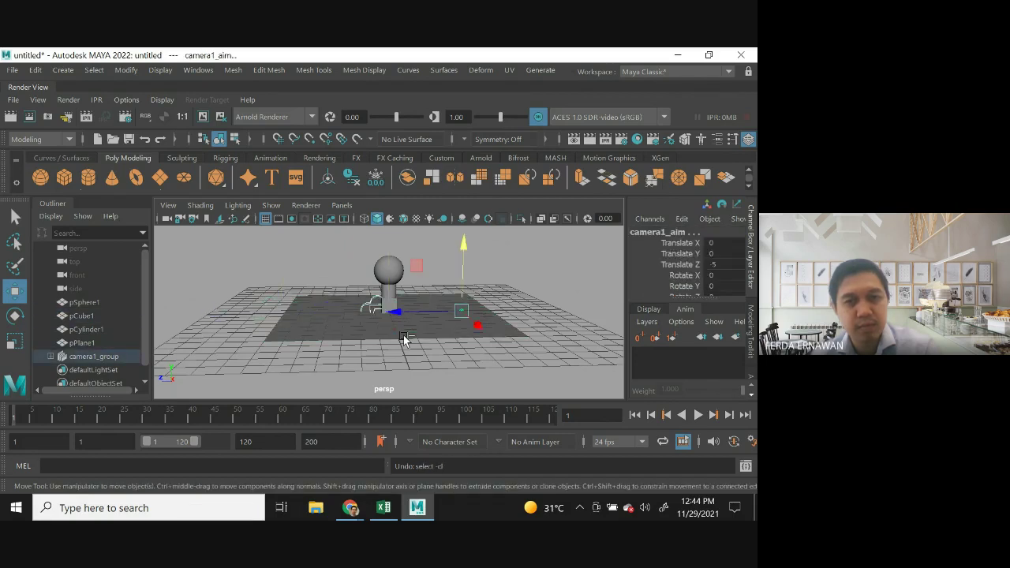
{"action": "key", "text": "ctrl+z"}
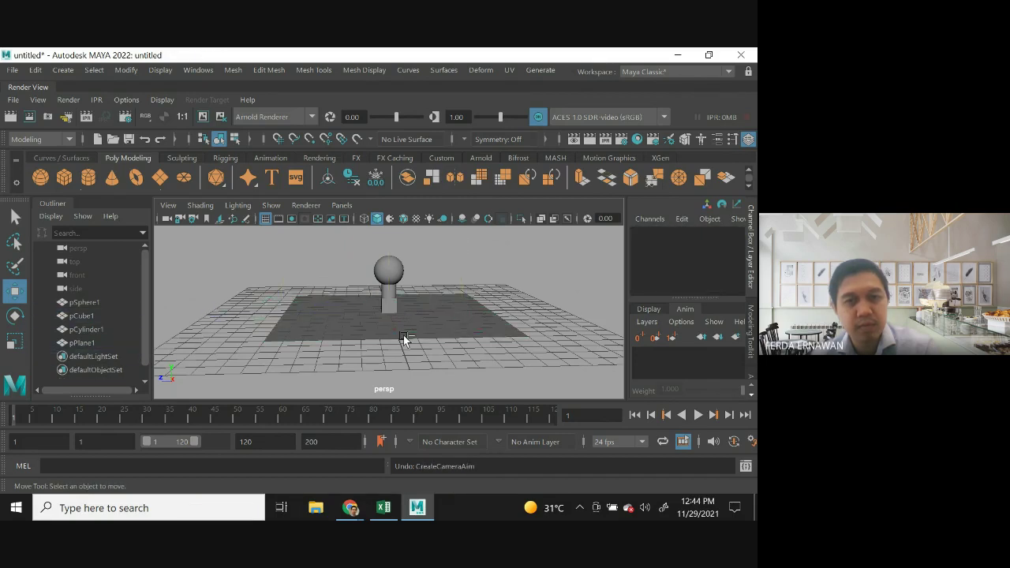
Create a new Camera and Aim at the origin and clear the selection.
{"action": "left_click", "coordinate": [63, 71]}
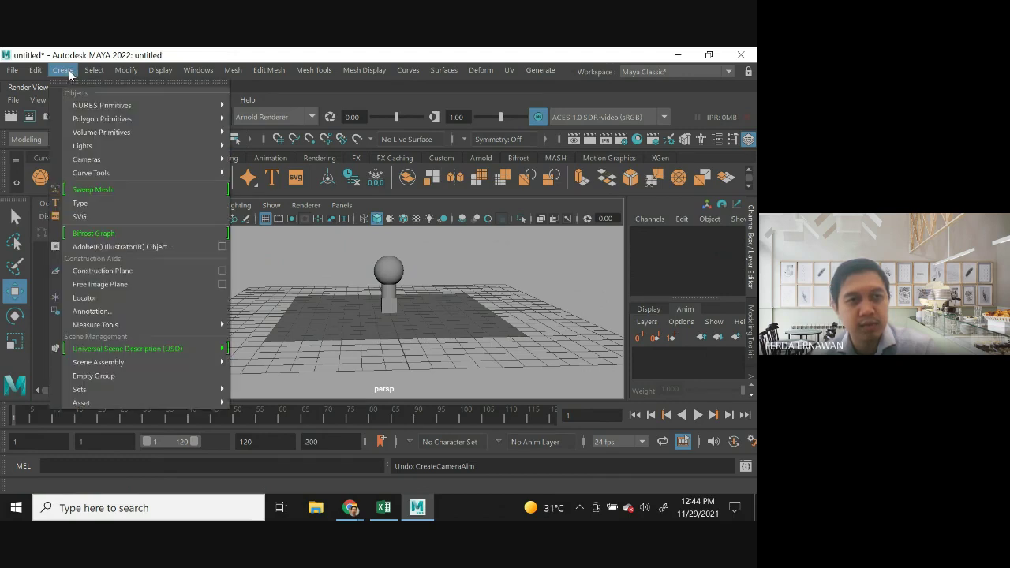
{"action": "mouse_move", "coordinate": [121, 158]}
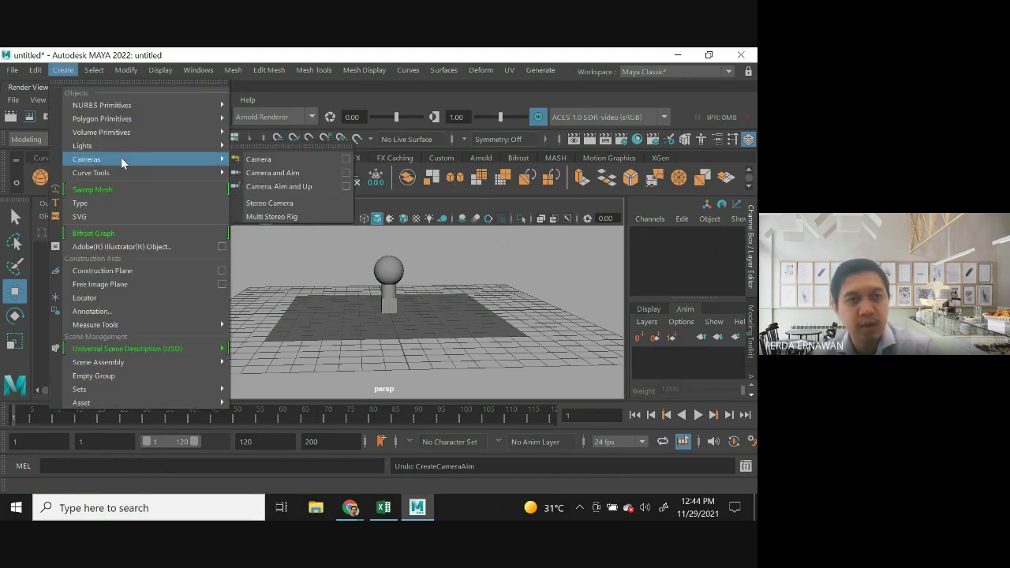
{"action": "left_click", "coordinate": [300, 172]}
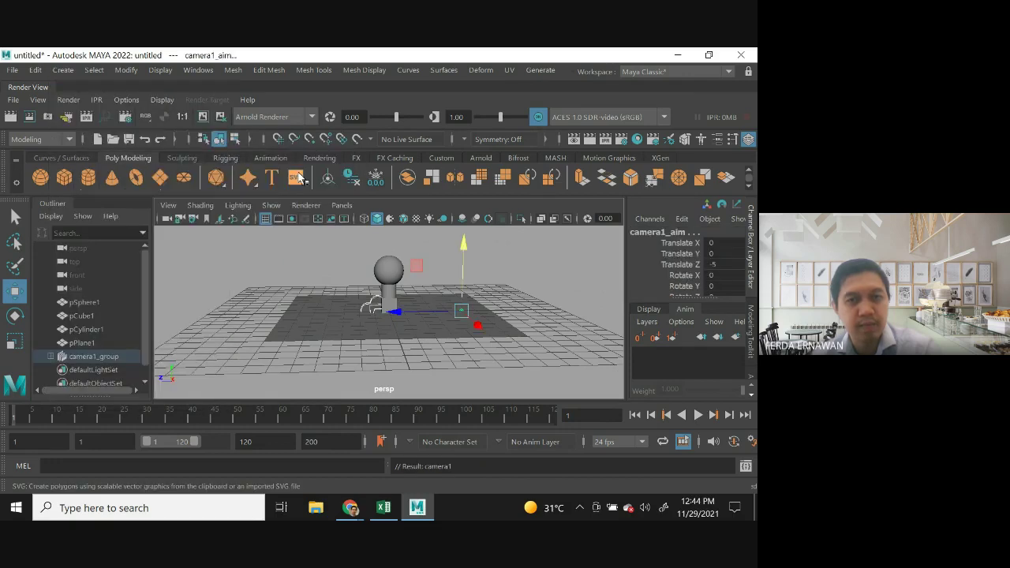
{"action": "left_click", "coordinate": [553, 286]}
Select only the camera and move it along Z, away from the stacked objects, to a Translate Z of about 7.3.
{"action": "left_click", "coordinate": [365, 311]}
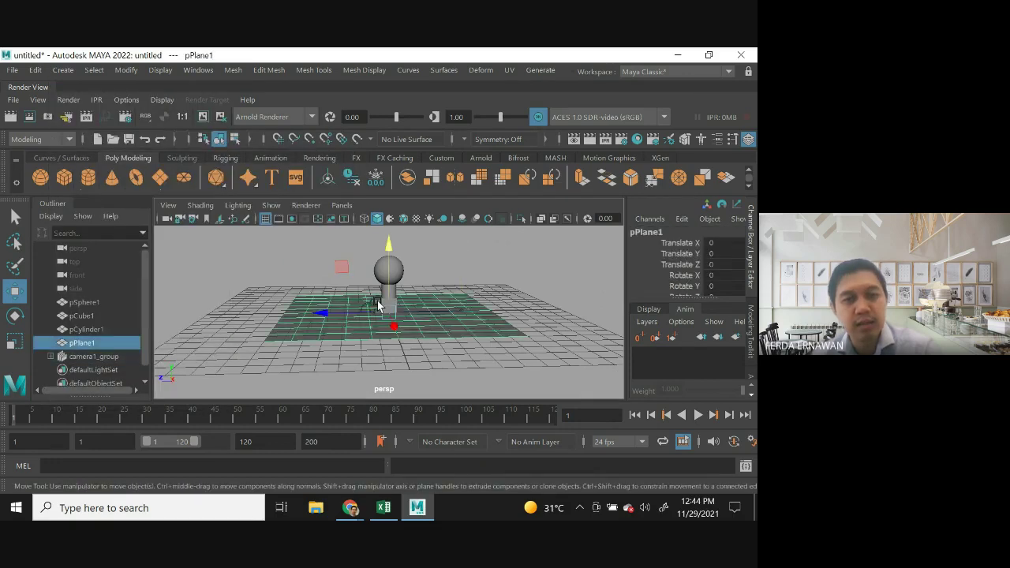
{"action": "left_click", "coordinate": [476, 278]}
{"action": "left_click", "coordinate": [375, 305]}
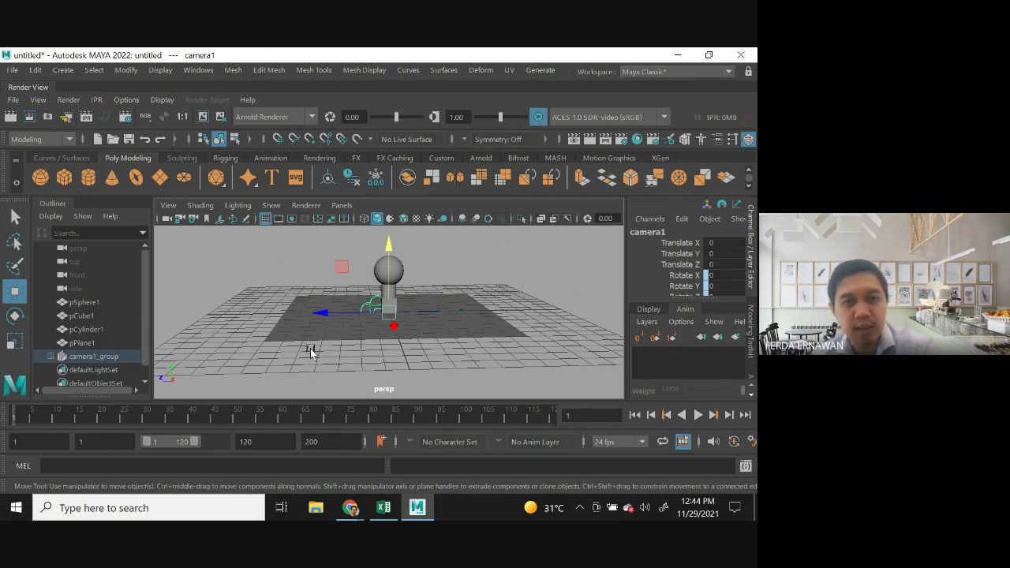
{"action": "left_click_drag", "start_coordinate": [343, 313], "coordinate": [231, 317]}
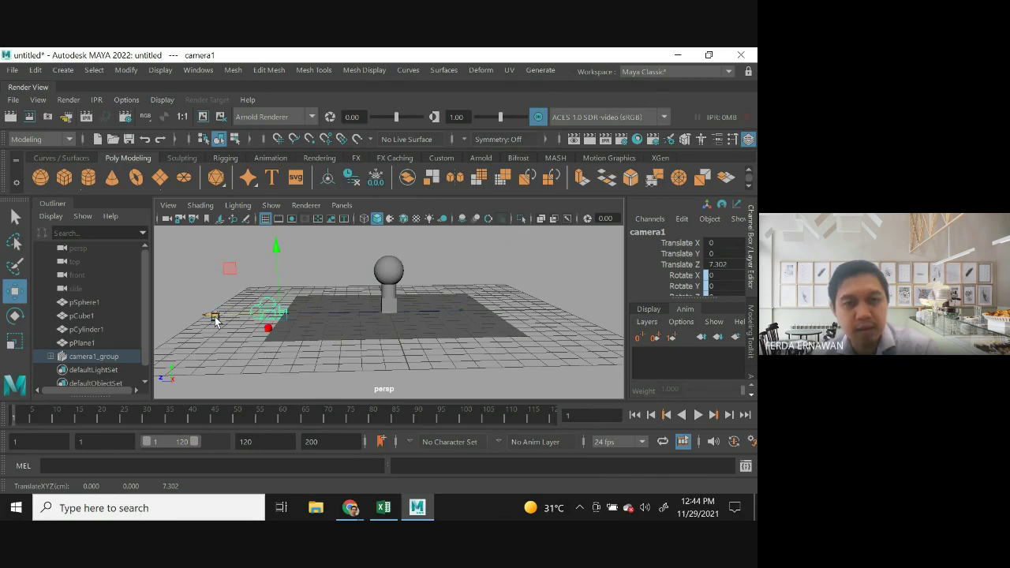
Select the camera's aim point and the camera together, raise them to a Translate Y of about 2.2, and clear the selection.
{"action": "left_click", "coordinate": [464, 309]}
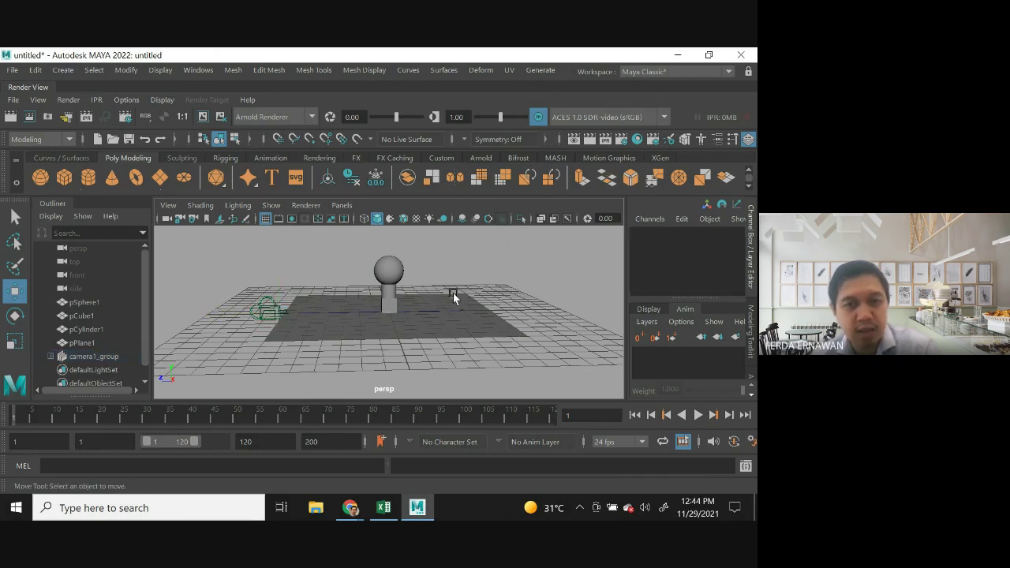
{"action": "left_click", "coordinate": [466, 322]}
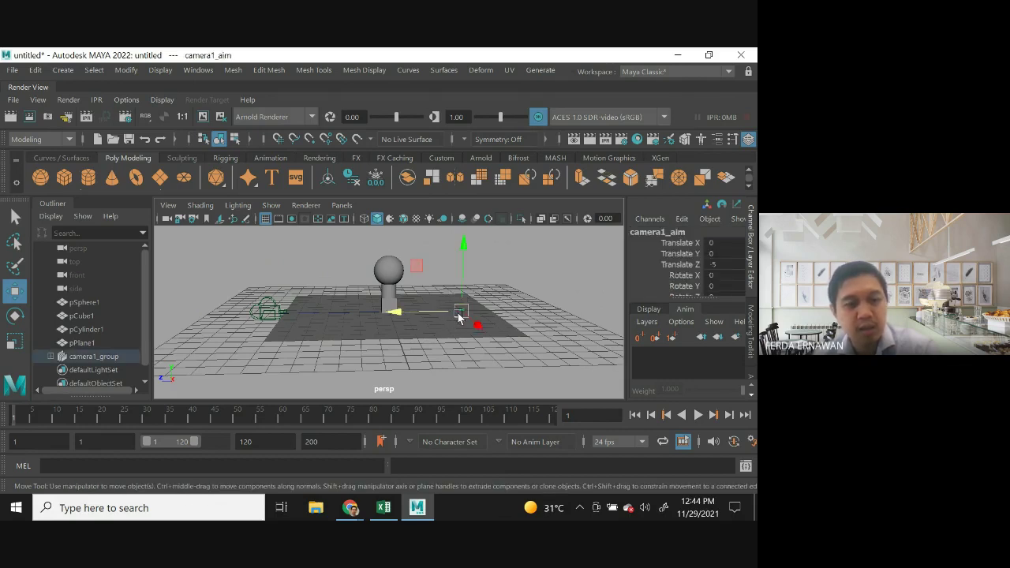
{"action": "left_click", "coordinate": [269, 313]}
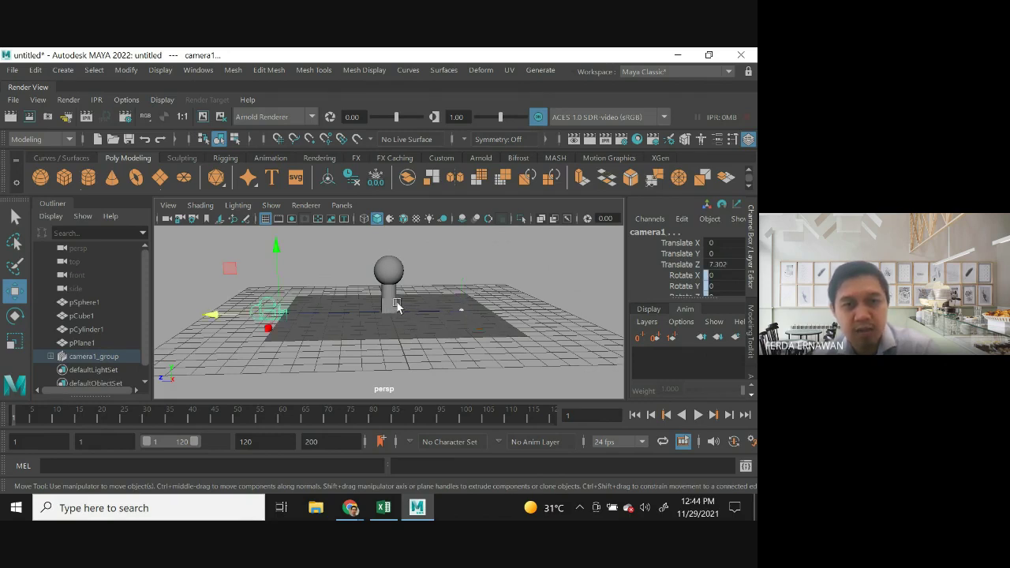
{"action": "left_click_drag", "start_coordinate": [275, 251], "coordinate": [265, 220]}
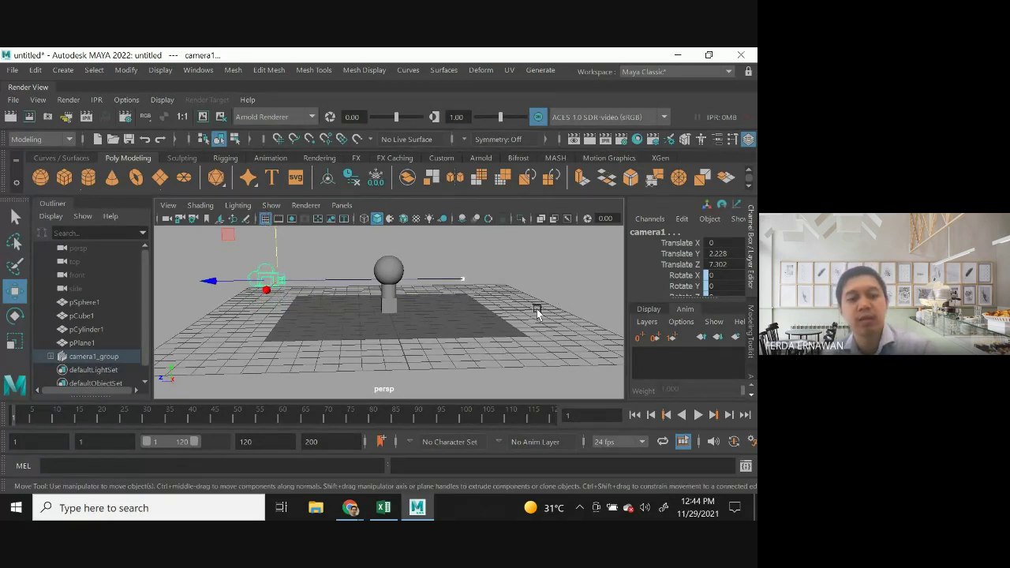
{"action": "mouse_move", "coordinate": [319, 349]}
{"action": "left_mouse_down", "text": "alt"}
{"action": "mouse_move", "coordinate": [430, 351]}
{"action": "mouse_move", "coordinate": [316, 345]}
{"action": "left_mouse_up", "text": "alt"}
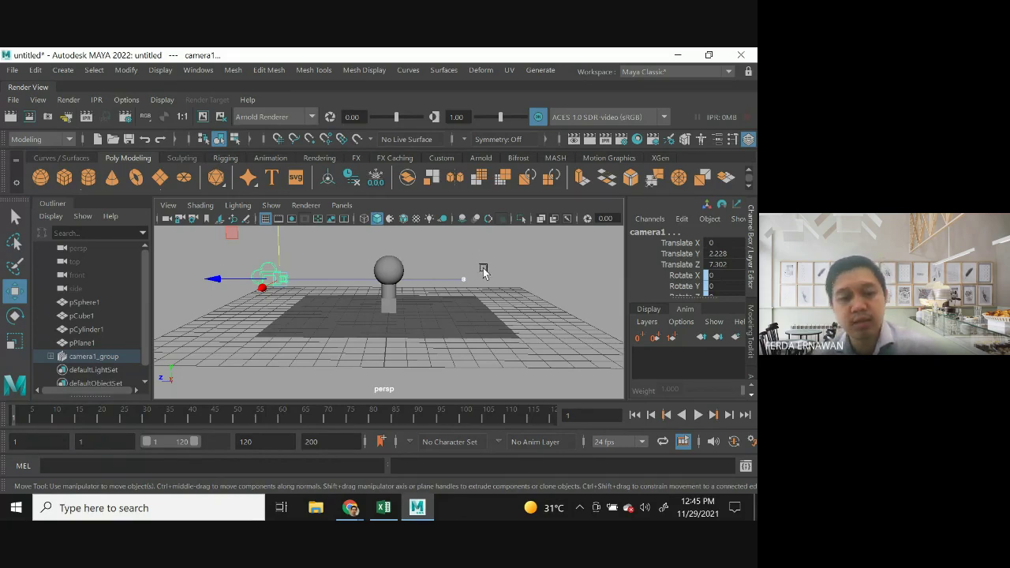
{"action": "key", "text": "space"}
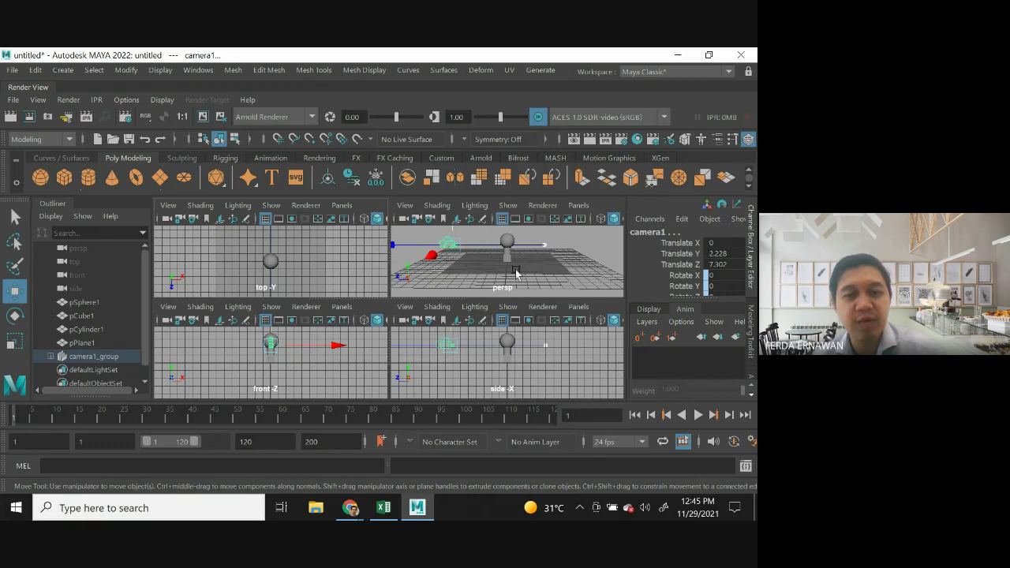
{"action": "key", "text": "space"}
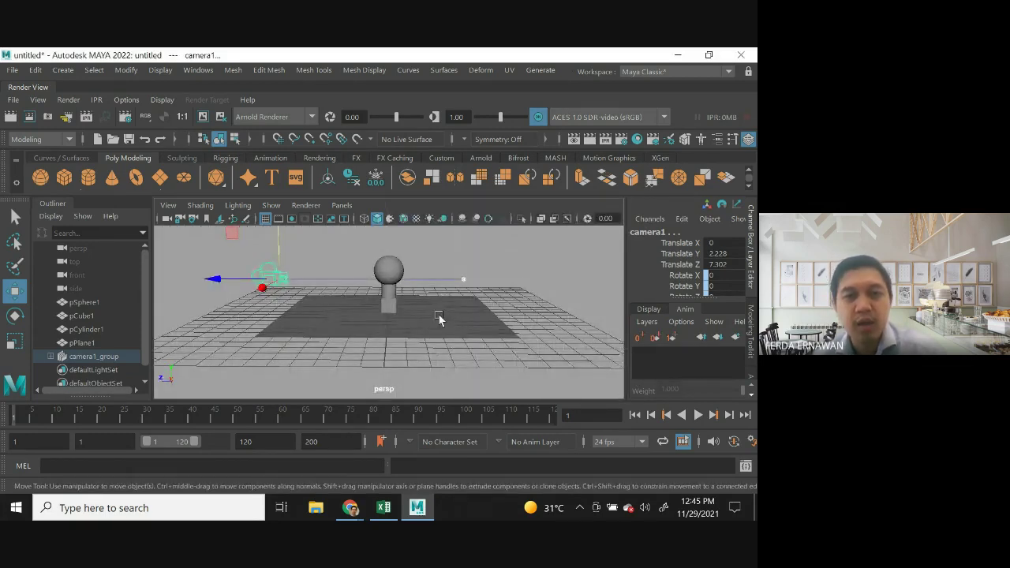
{"action": "left_click", "coordinate": [506, 292]}
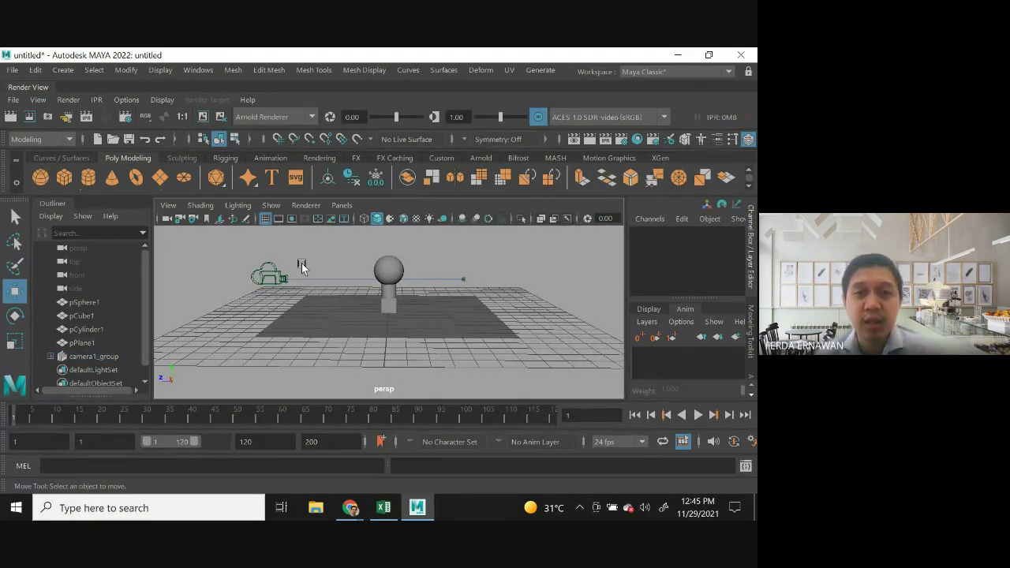
Look through camera1 to check its framing of the stacked objects, and return to the persp view.
{"action": "left_click", "coordinate": [341, 205]}
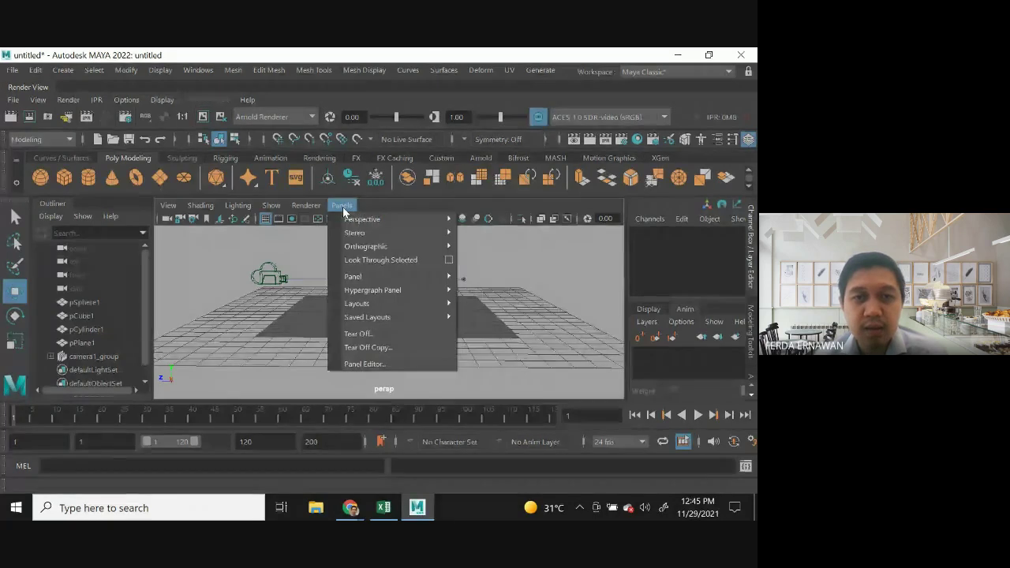
{"action": "mouse_move", "coordinate": [351, 220]}
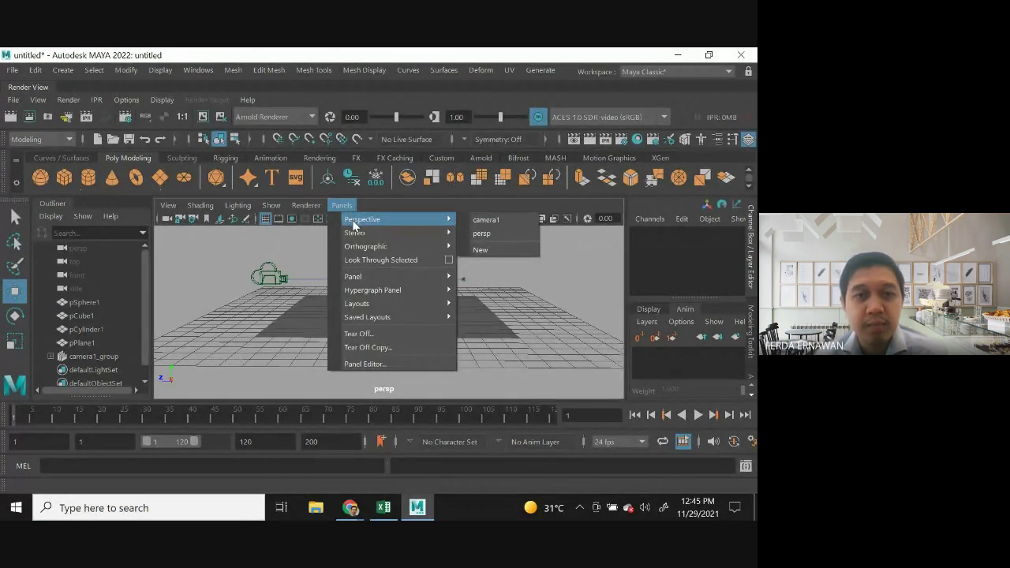
{"action": "left_click", "coordinate": [502, 219]}
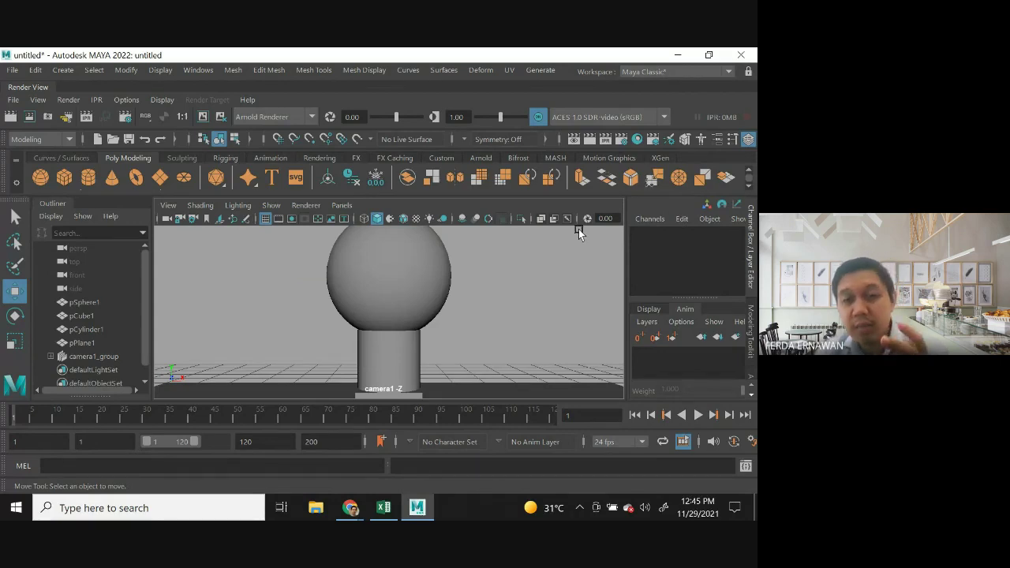
{"action": "left_click", "coordinate": [342, 206]}
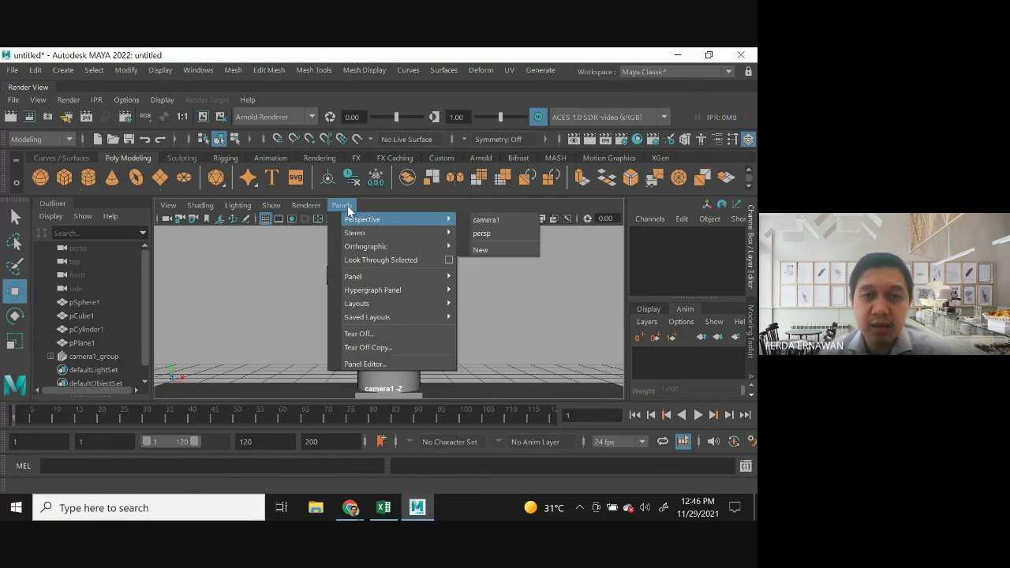
{"action": "mouse_move", "coordinate": [359, 219]}
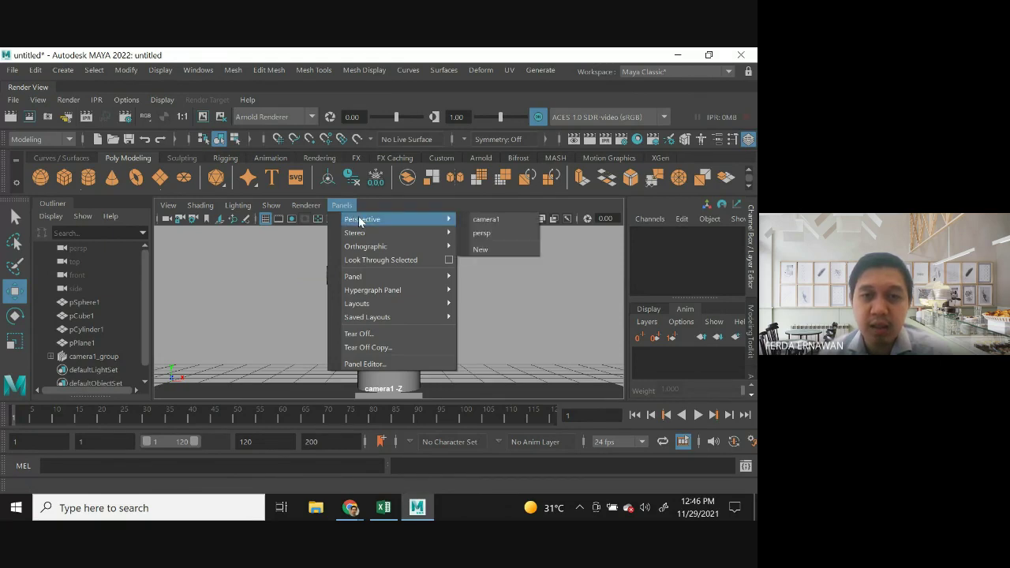
{"action": "left_click", "coordinate": [491, 237]}
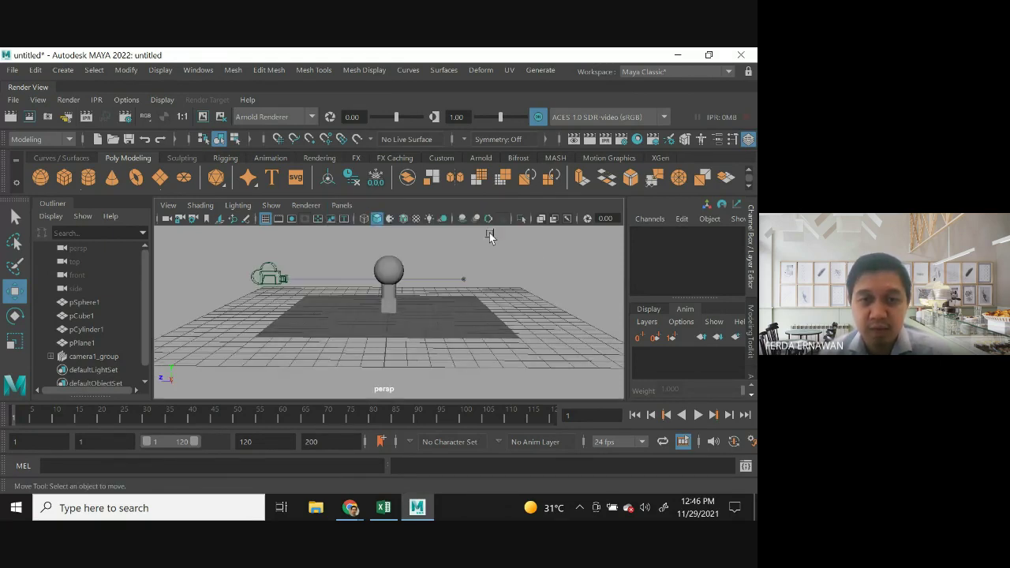
Select the camera and move it along Z, farther from the stacked objects, to a Translate Z of about 9.3.
{"action": "left_click", "coordinate": [269, 275]}
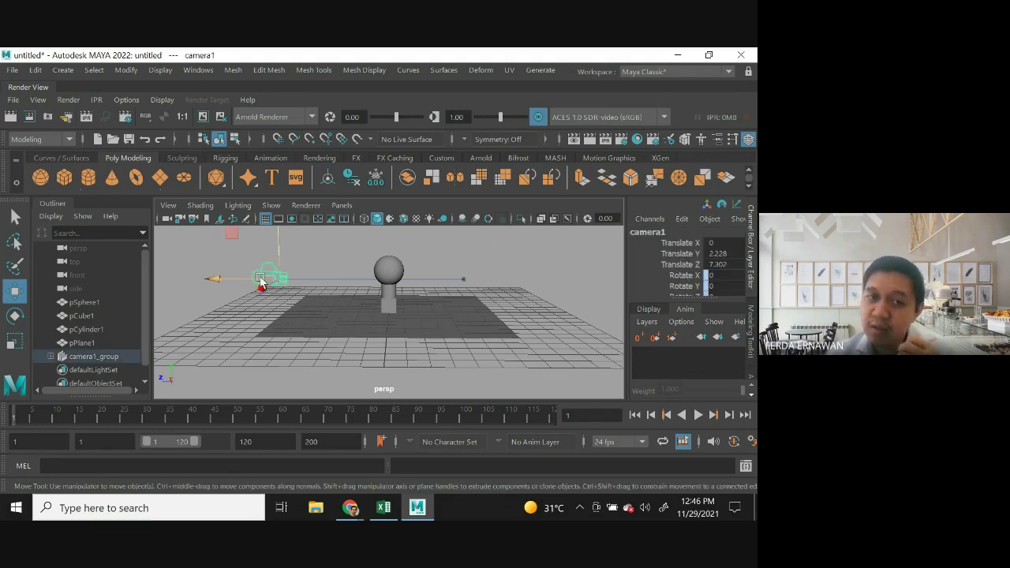
{"action": "left_click", "coordinate": [218, 279]}
{"action": "left_click_drag", "start_coordinate": [219, 282], "coordinate": [186, 280]}
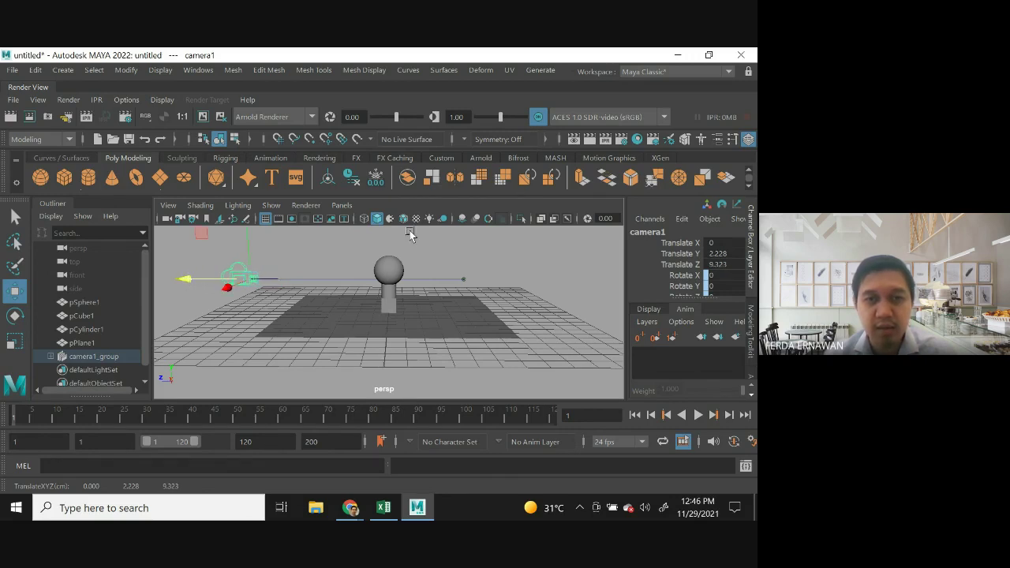
Check the framing from the repositioned camera1 and switch back to the persp view.
{"action": "left_click", "coordinate": [342, 205]}
{"action": "mouse_move", "coordinate": [356, 218]}
{"action": "left_click", "coordinate": [483, 219]}
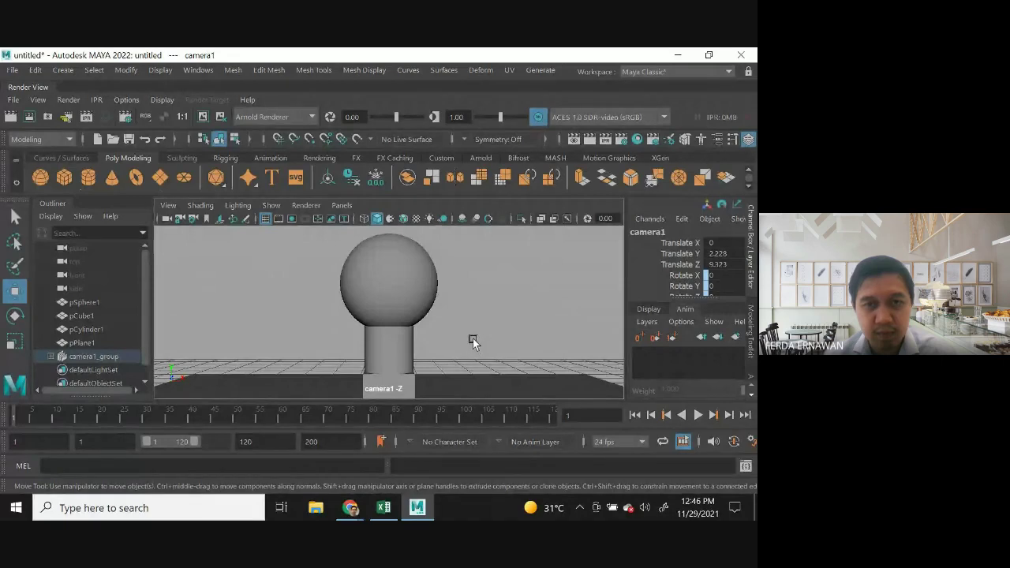
{"action": "left_click", "coordinate": [342, 205]}
{"action": "mouse_move", "coordinate": [361, 219]}
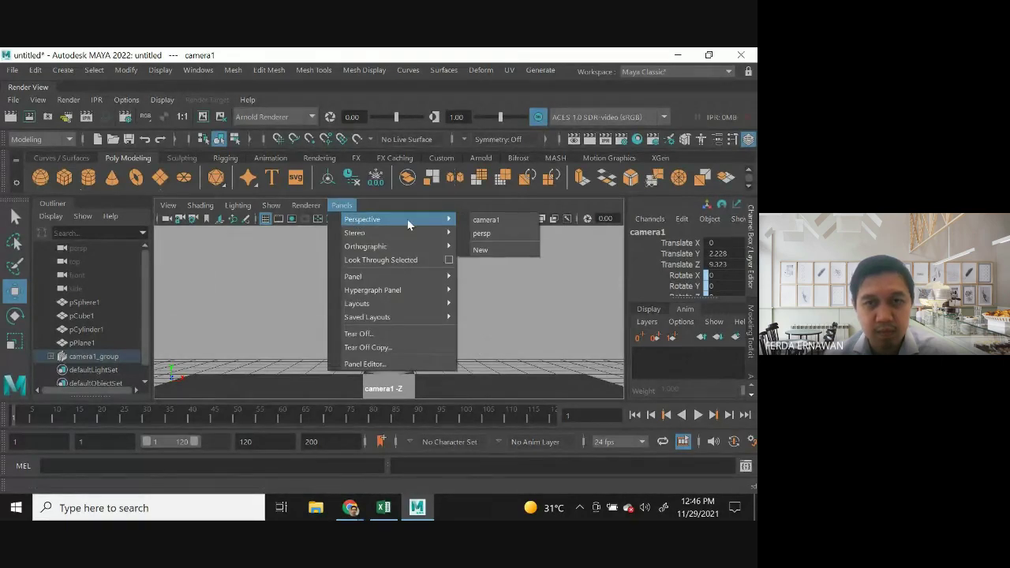
{"action": "left_click", "coordinate": [481, 234]}
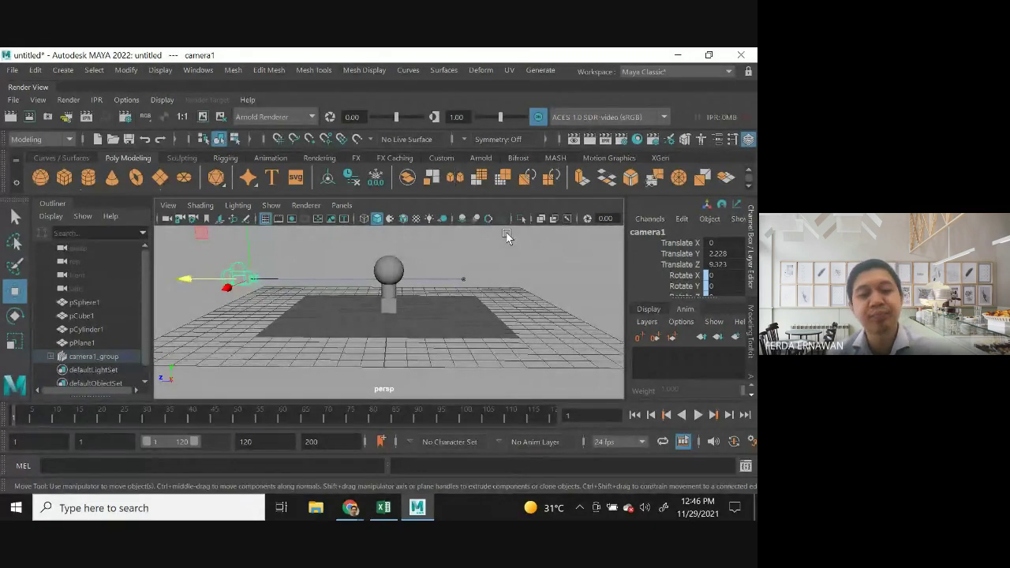
Show the four-view layout, clear the selection and create a Point Light at the origin.
{"action": "key", "text": "space"}
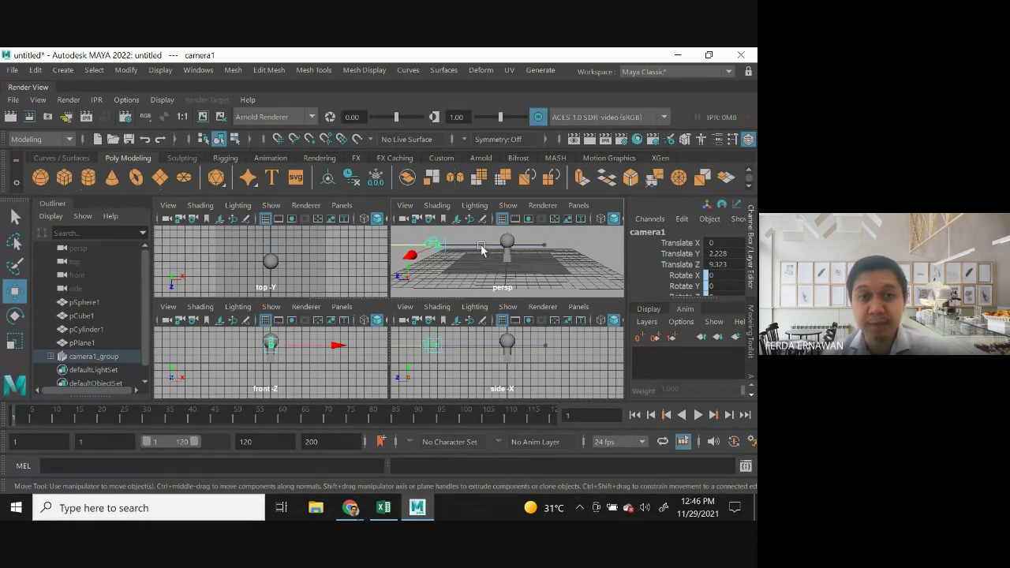
{"action": "left_click", "coordinate": [335, 264]}
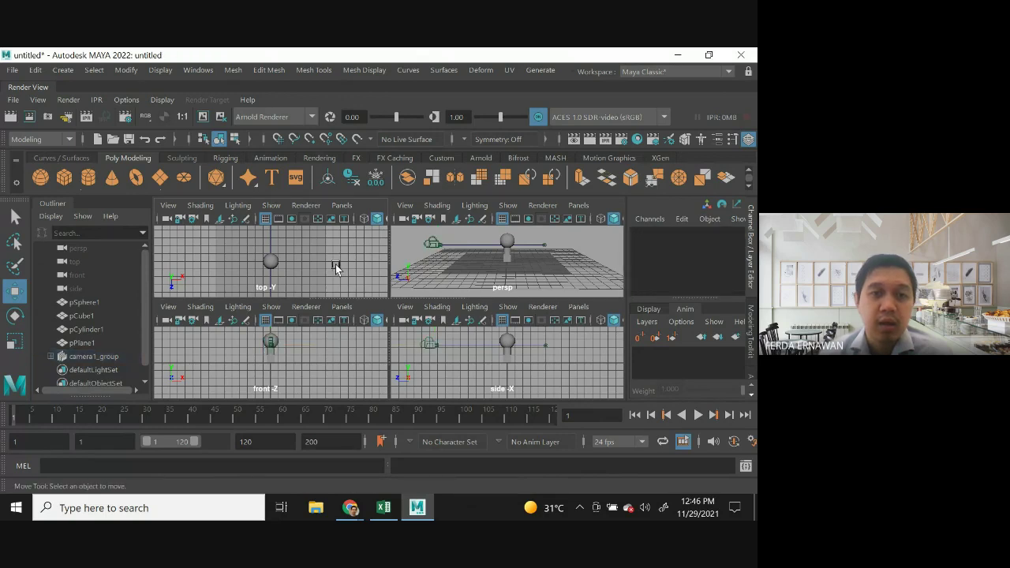
{"action": "left_click", "coordinate": [63, 71]}
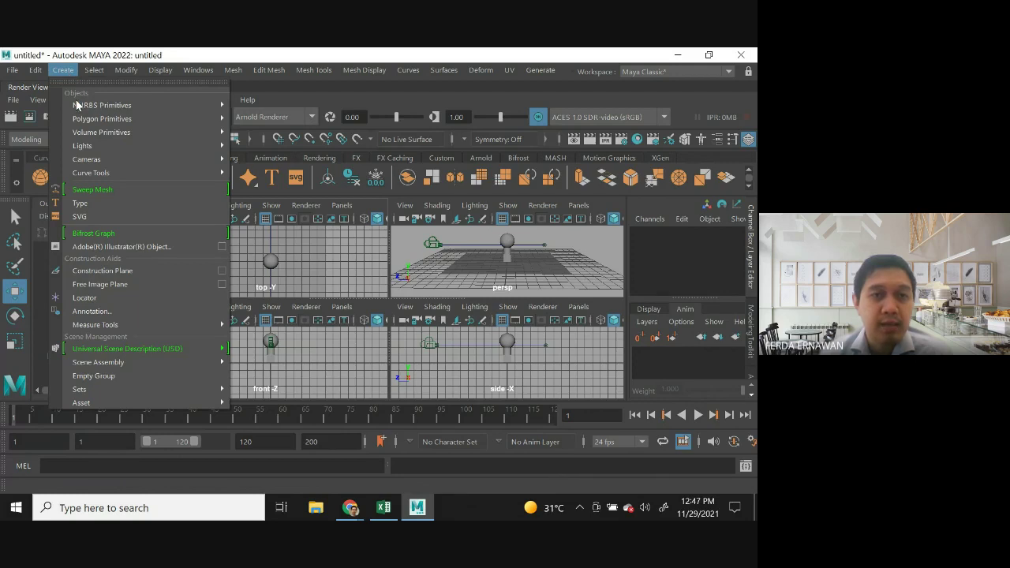
{"action": "mouse_move", "coordinate": [101, 152]}
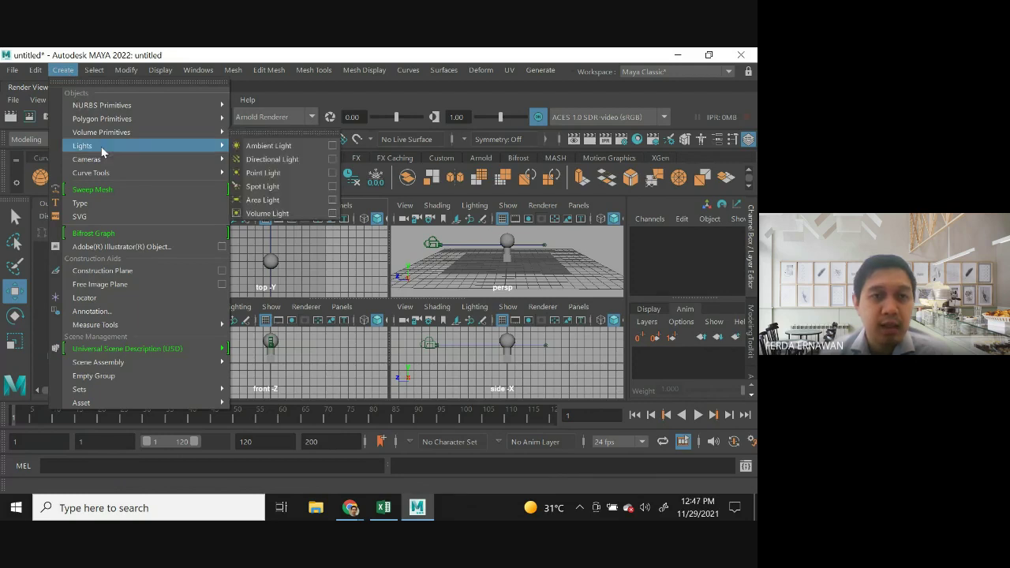
{"action": "left_click", "coordinate": [265, 173]}
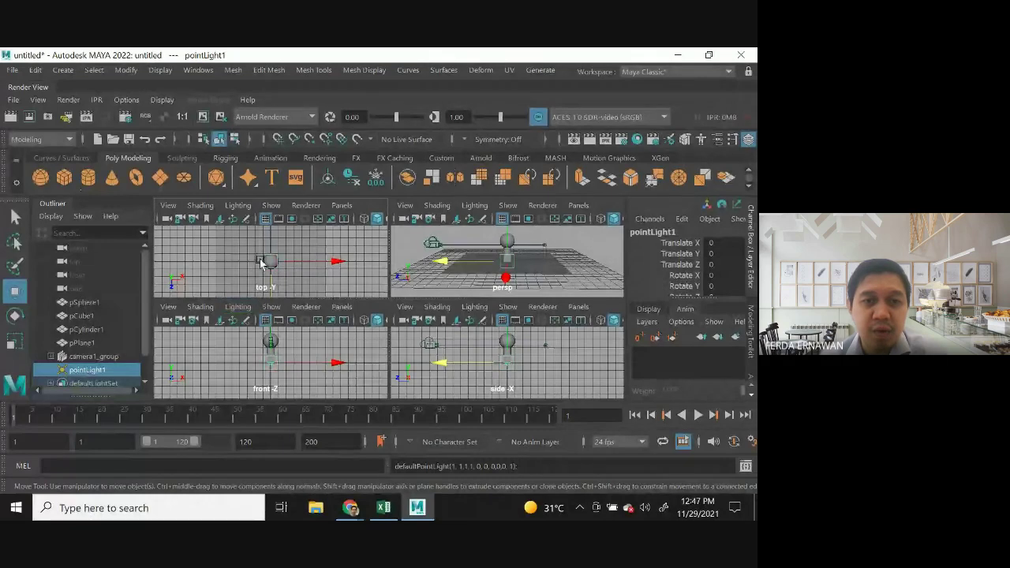
Hide the top view's grid and move the point light to about Translate X -3.2 and Translate Z 7.0, clearing the selection.
{"action": "left_click_drag", "start_coordinate": [336, 263], "coordinate": [294, 267]}
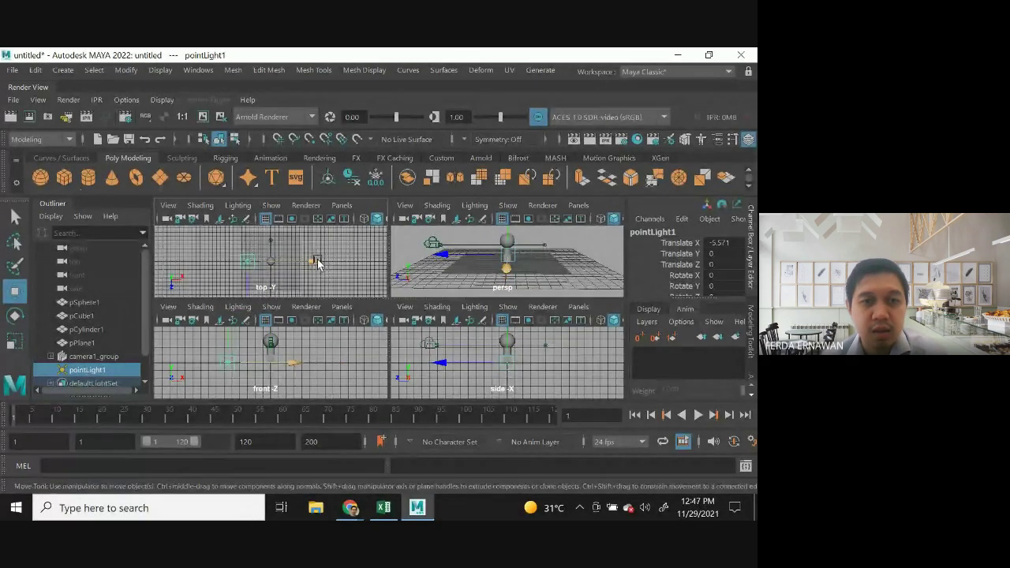
{"action": "left_click", "coordinate": [316, 262]}
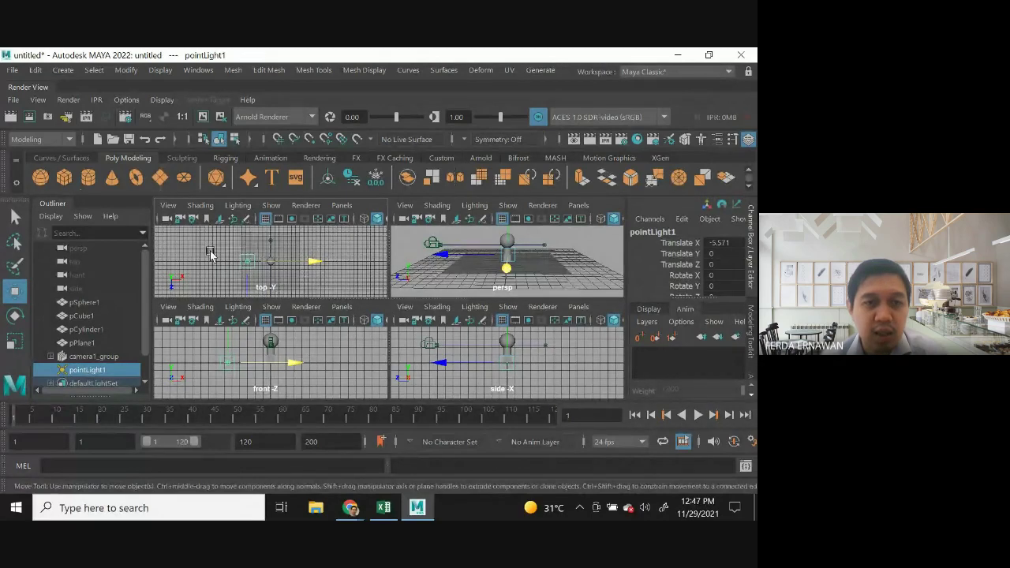
{"action": "left_click", "coordinate": [267, 219]}
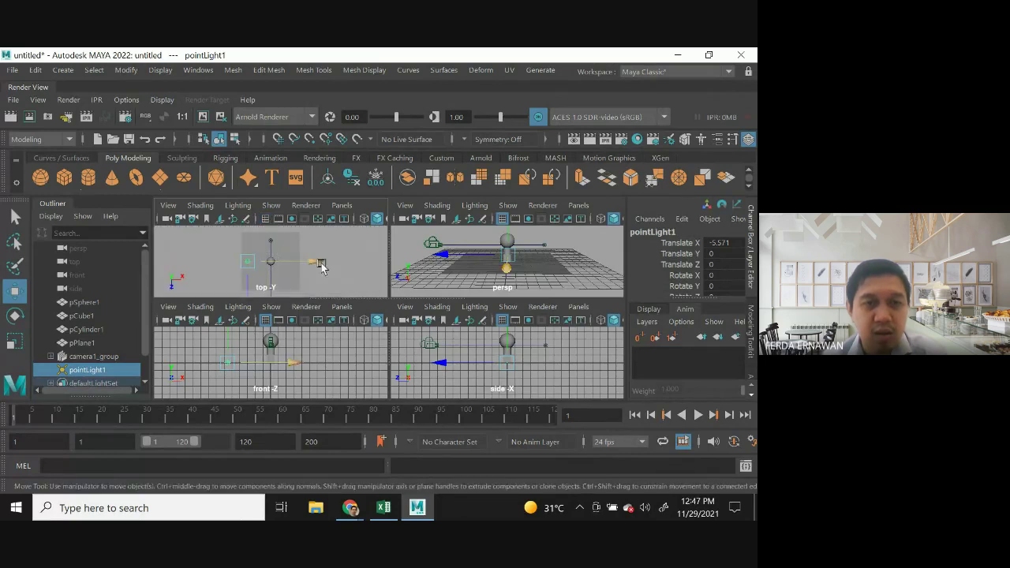
{"action": "scroll", "coordinate": [310, 274], "scroll_direction": "down", "scroll_amount": 1}
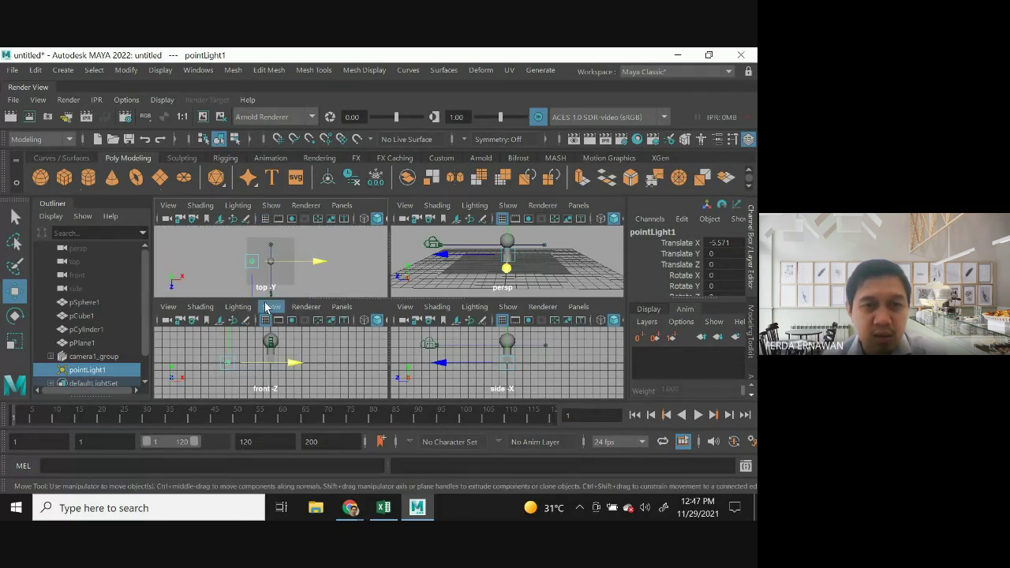
{"action": "mouse_move", "coordinate": [258, 295]}
{"action": "middle_mouse_down"}
{"action": "mouse_move", "coordinate": [253, 319]}
{"action": "mouse_move", "coordinate": [313, 289]}
{"action": "mouse_move", "coordinate": [267, 293]}
{"action": "middle_mouse_up"}
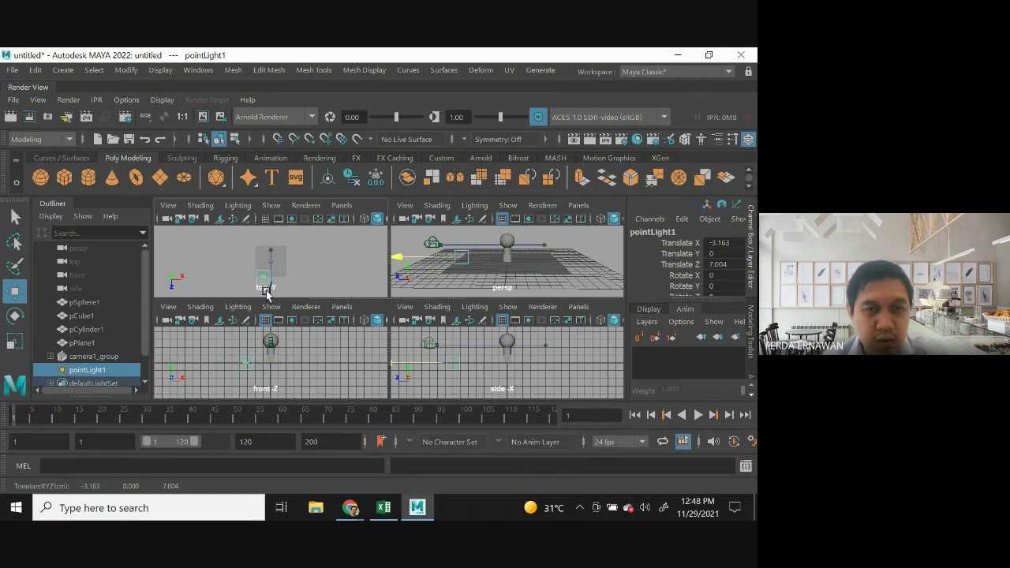
{"action": "left_click", "coordinate": [324, 261]}
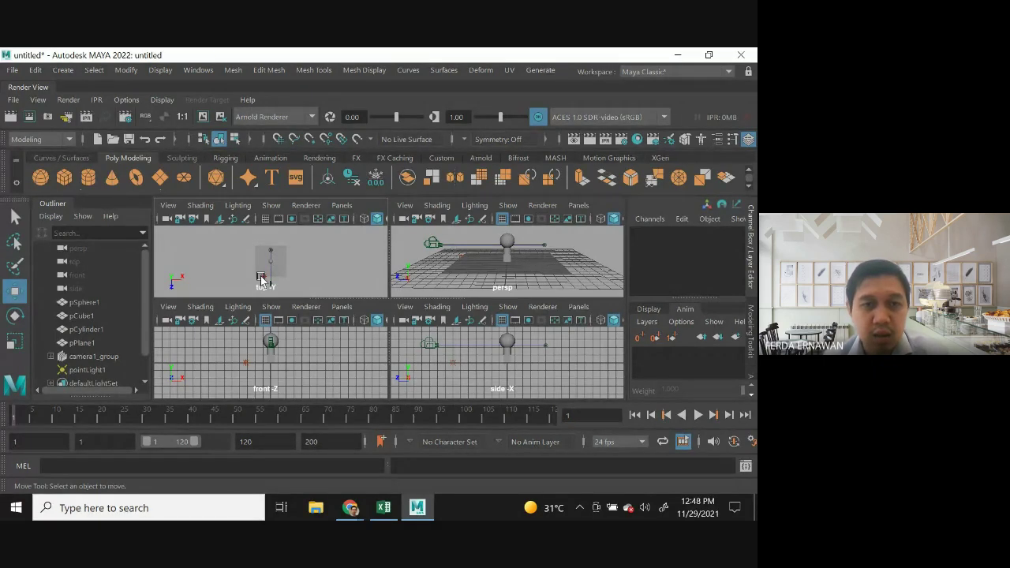
Reselect the point light, move it along Z to a Translate Z of about 7.8, and clear the selection.
{"action": "left_click", "coordinate": [262, 280]}
{"action": "left_click", "coordinate": [89, 371]}
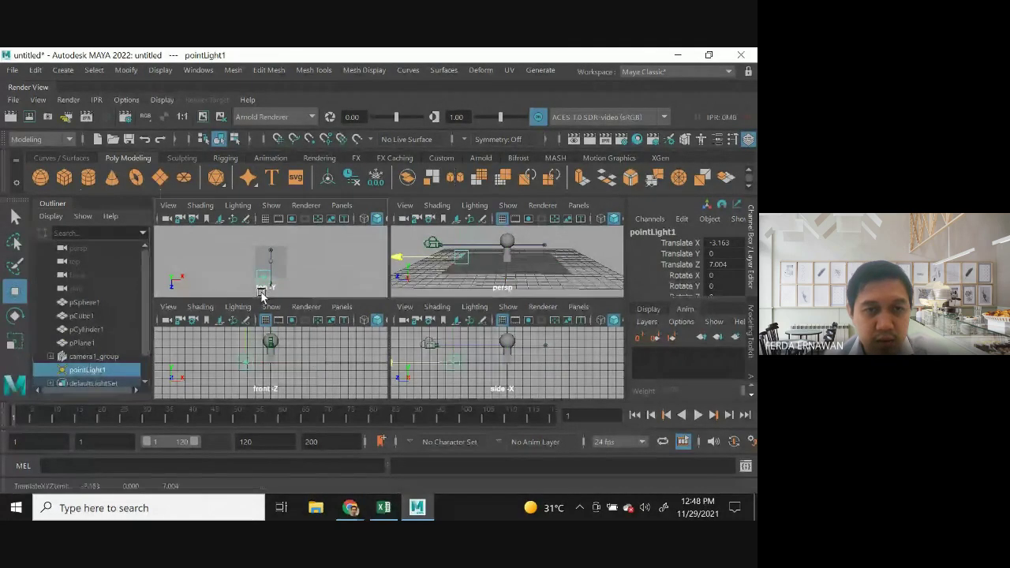
{"action": "middle_click_drag", "start_coordinate": [263, 296], "coordinate": [261, 294]}
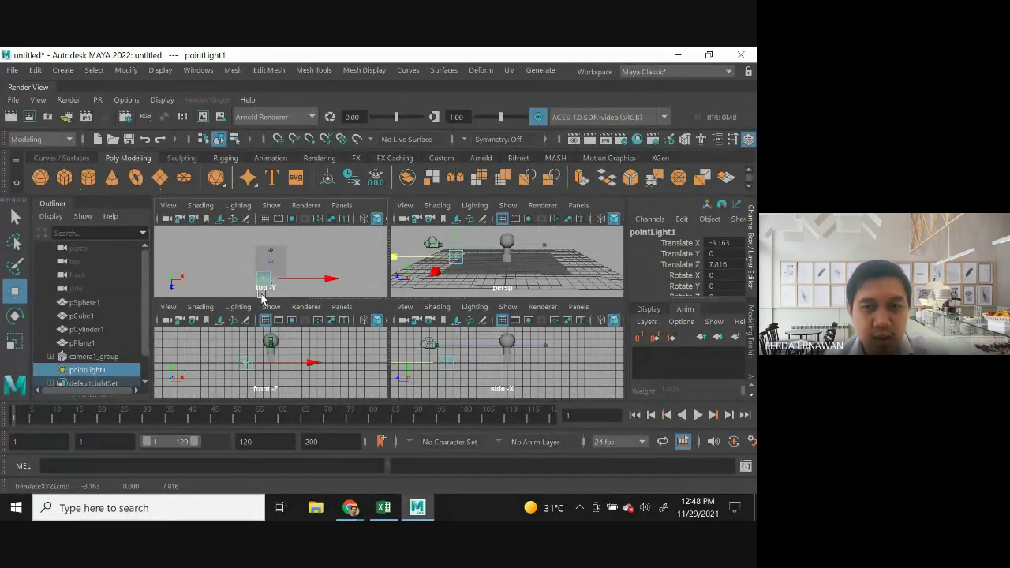
{"action": "left_click", "coordinate": [335, 259]}
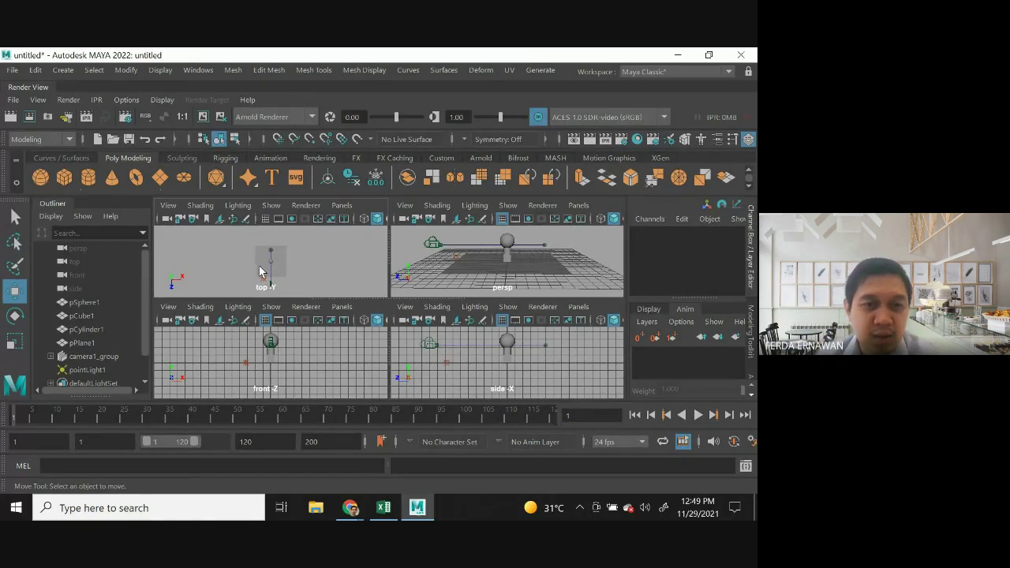
Select the point light in the side view and raise it to a Translate Y of about 3.4.
{"action": "left_click", "coordinate": [445, 360]}
{"action": "left_click", "coordinate": [445, 361]}
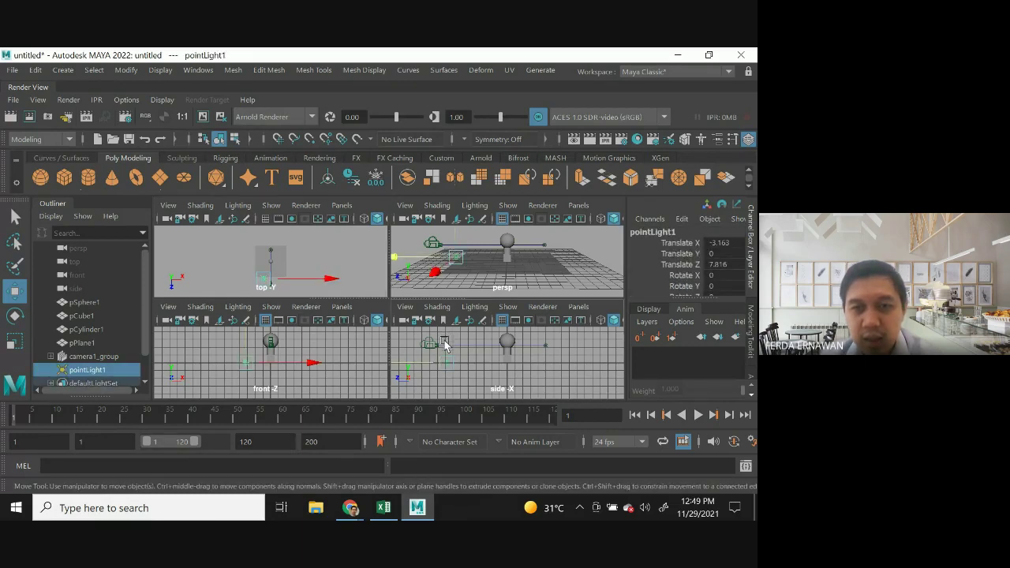
{"action": "left_click_drag", "start_coordinate": [445, 341], "coordinate": [443, 318]}
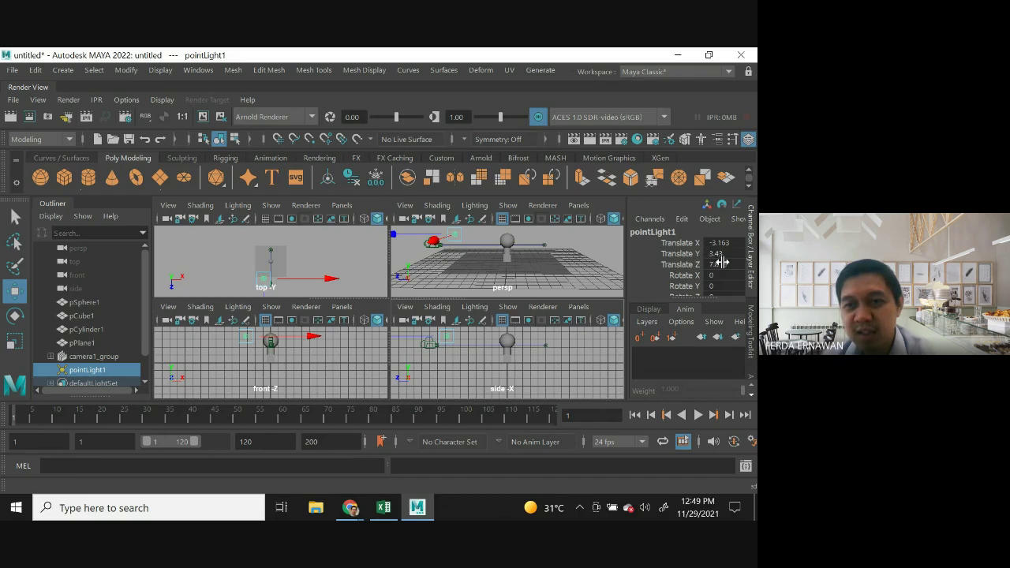
Check the sphere's height, raise the point light above it to a Translate Y of about 3.9, and clear the selection.
{"action": "left_click", "coordinate": [512, 342]}
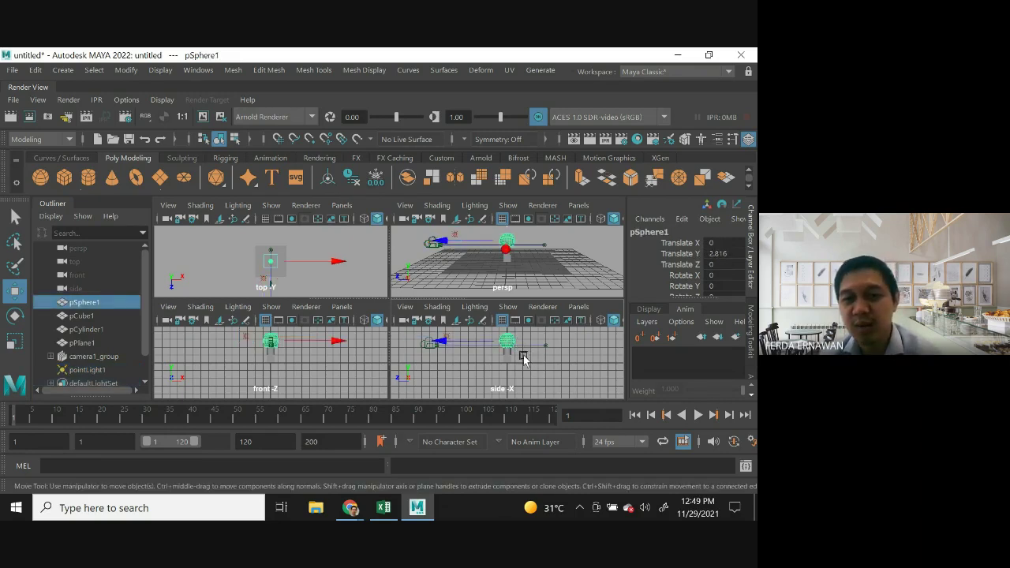
{"action": "left_click", "coordinate": [435, 354]}
{"action": "left_click", "coordinate": [446, 338]}
{"action": "scroll", "coordinate": [446, 355], "scroll_direction": "down", "scroll_amount": 2}
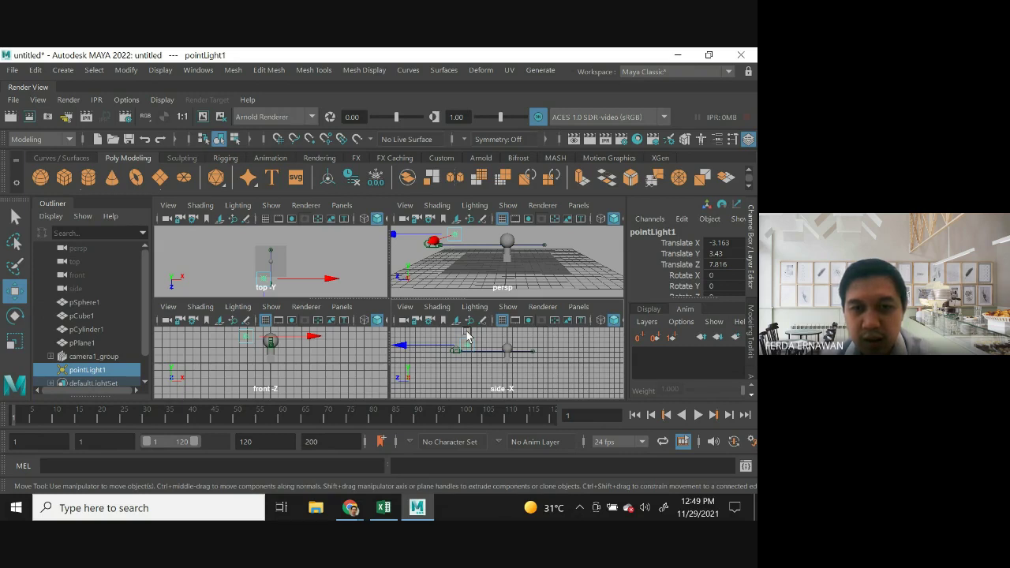
{"action": "left_click_drag", "start_coordinate": [466, 336], "coordinate": [468, 335]}
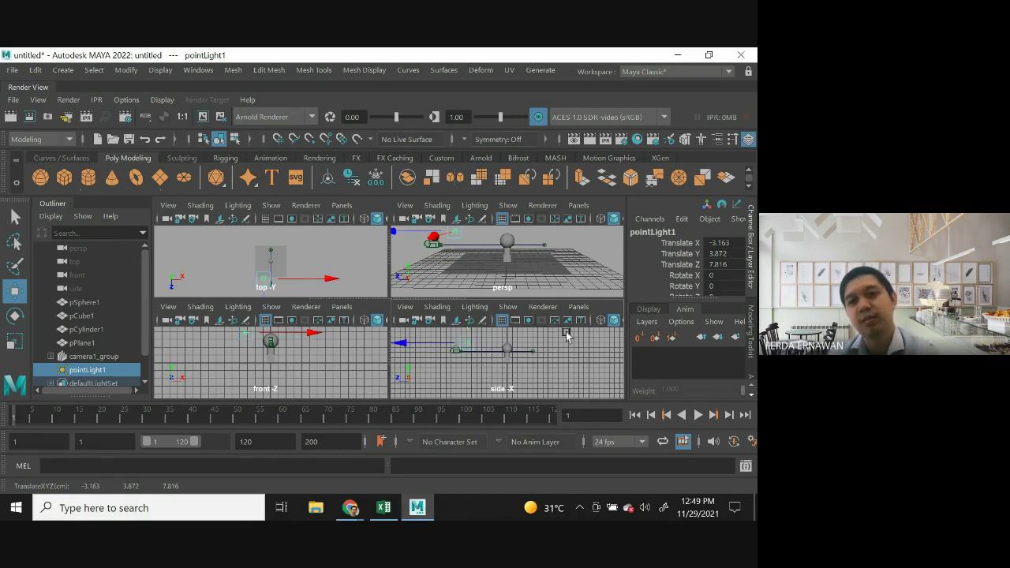
{"action": "left_click", "coordinate": [450, 371]}
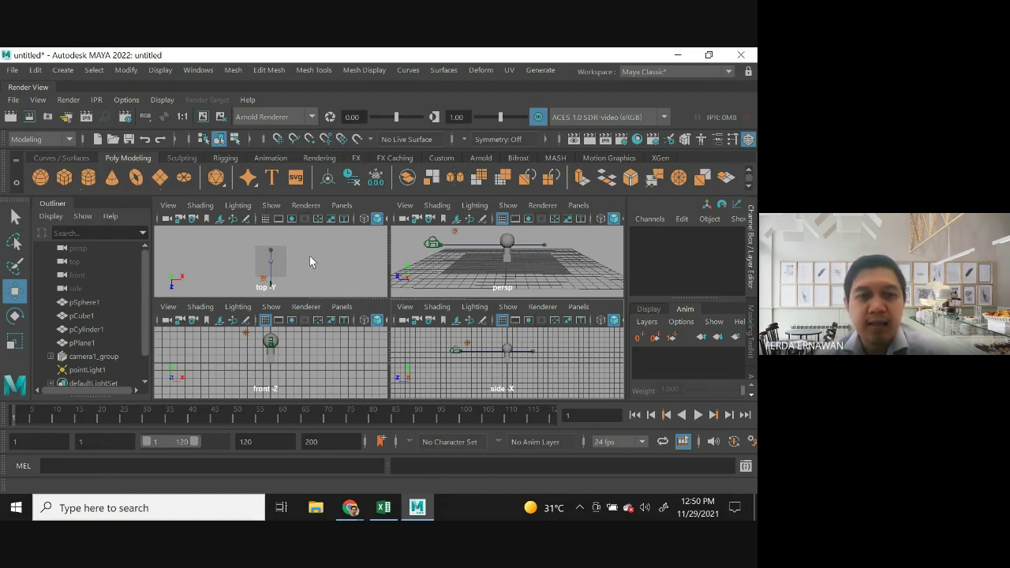
Select the point light, open its attributes, and look through the available light types, leaving it as Point Light.
{"action": "left_click_drag", "start_coordinate": [247, 273], "coordinate": [270, 289]}
{"action": "left_click", "coordinate": [251, 285]}
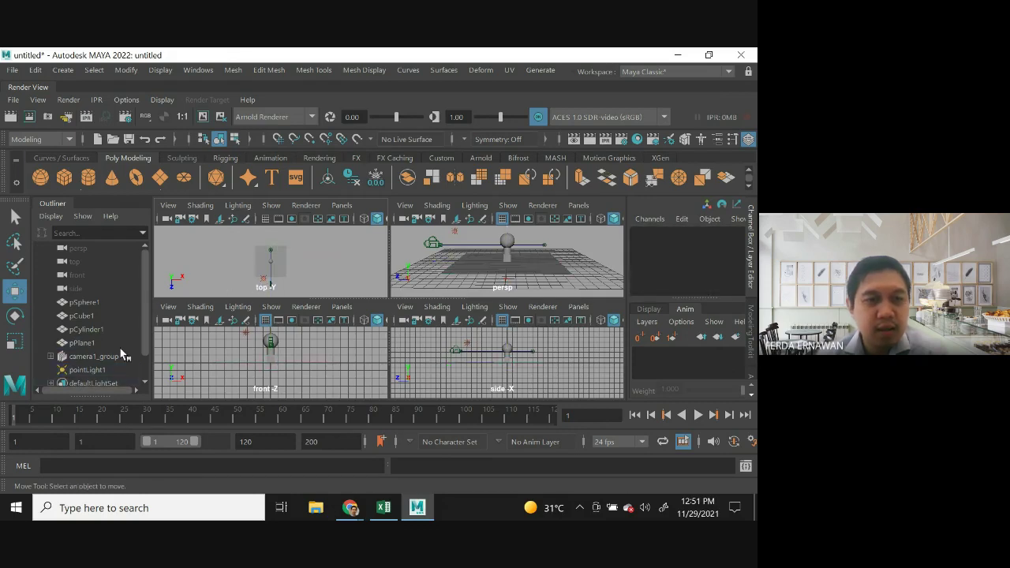
{"action": "left_click", "coordinate": [87, 369]}
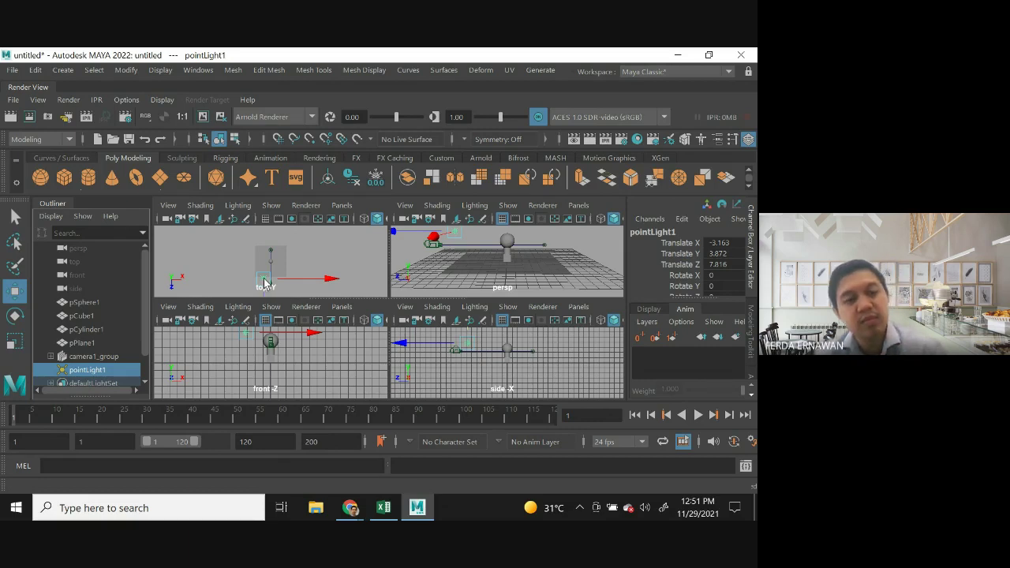
{"action": "key", "text": "ctrl+a"}
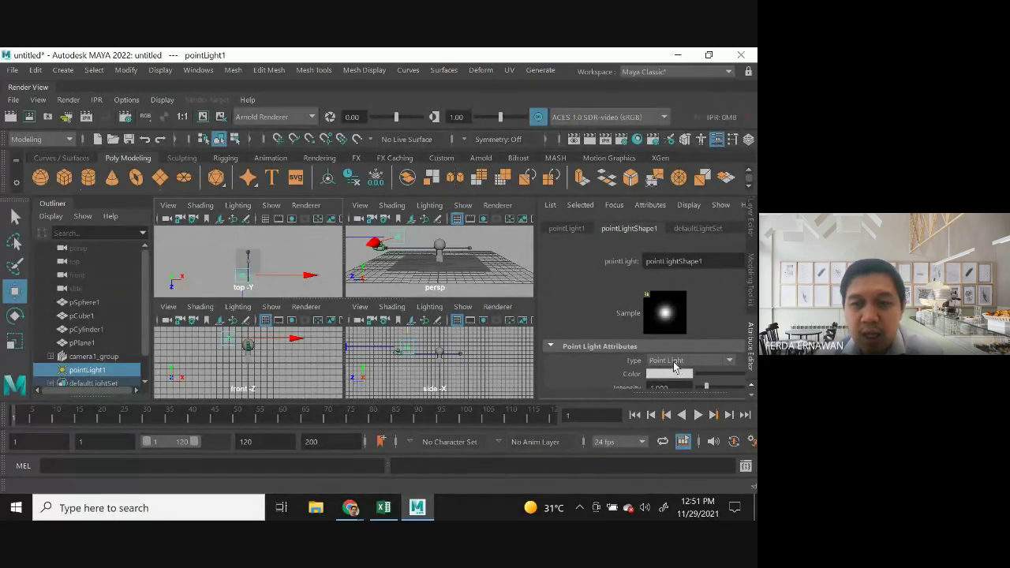
{"action": "left_click", "coordinate": [730, 361]}
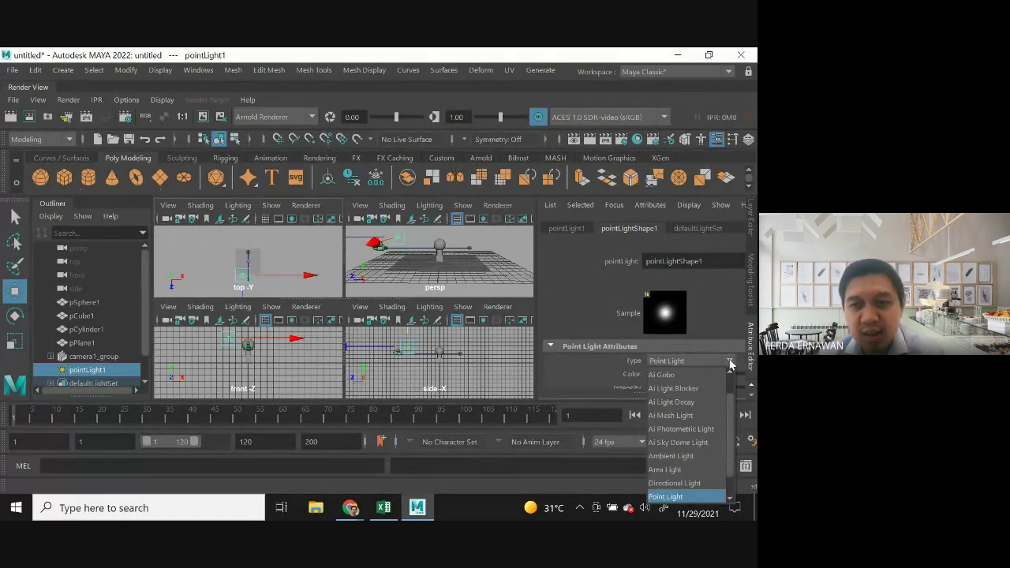
{"action": "scroll", "coordinate": [715, 391], "scroll_direction": "down", "scroll_amount": 1}
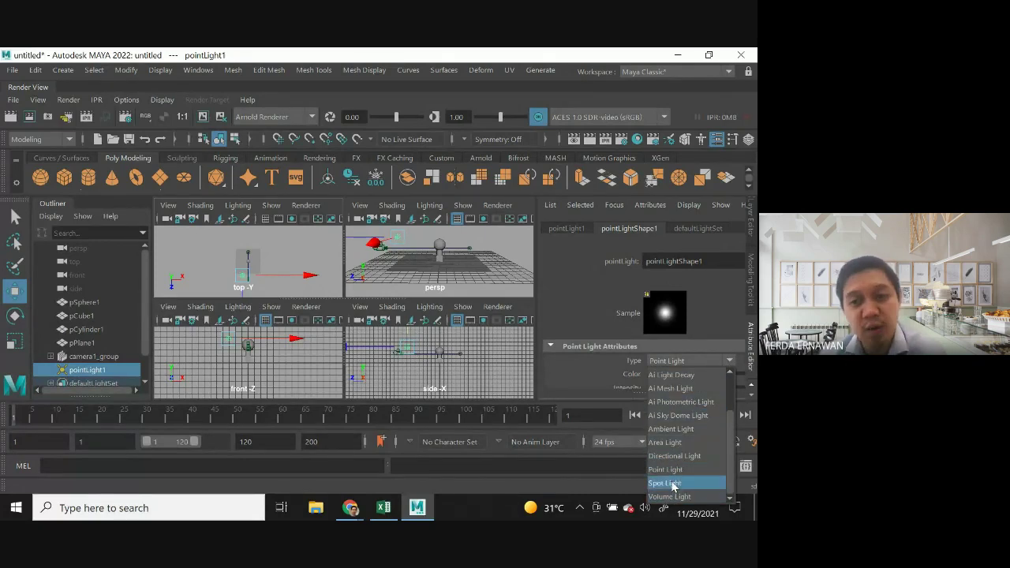
{"action": "left_click", "coordinate": [716, 307]}
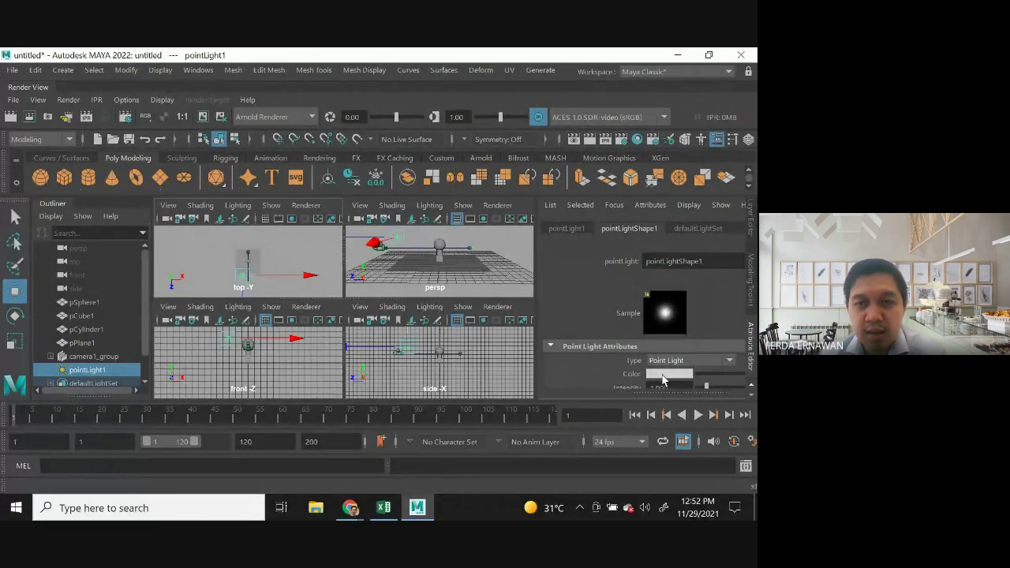
Tint the point light's color warm with a hue of about 36.6 and a saturation of about 0.2, then clear the selection.
{"action": "left_click", "coordinate": [663, 375]}
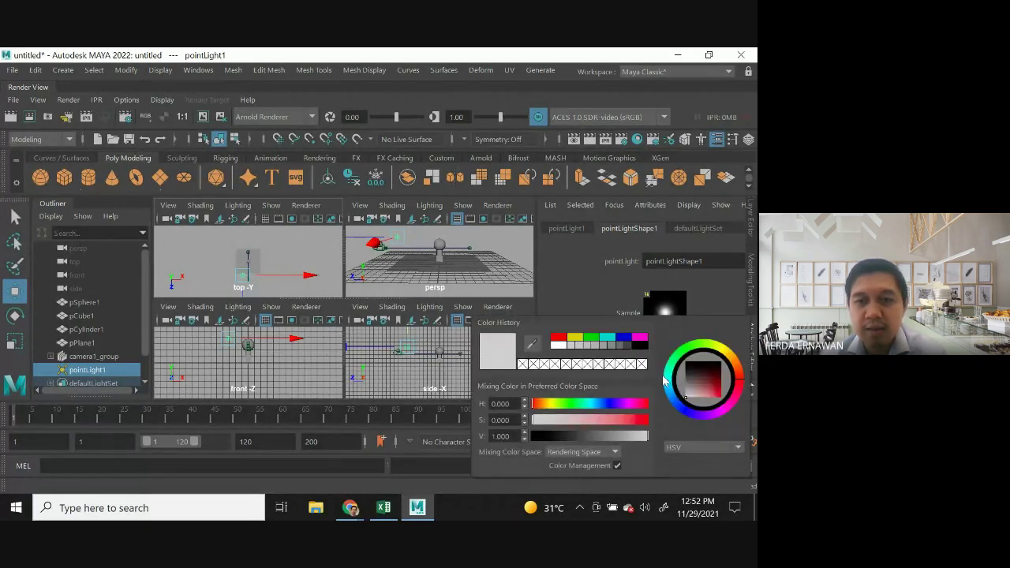
{"action": "left_click", "coordinate": [734, 360]}
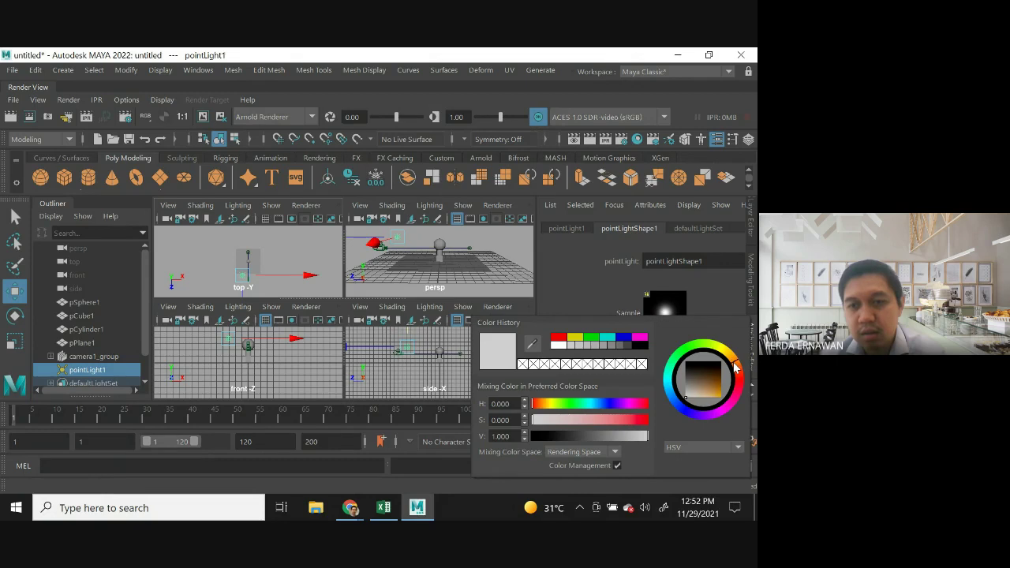
{"action": "left_click", "coordinate": [547, 406]}
{"action": "left_click_drag", "start_coordinate": [548, 407], "coordinate": [544, 409]}
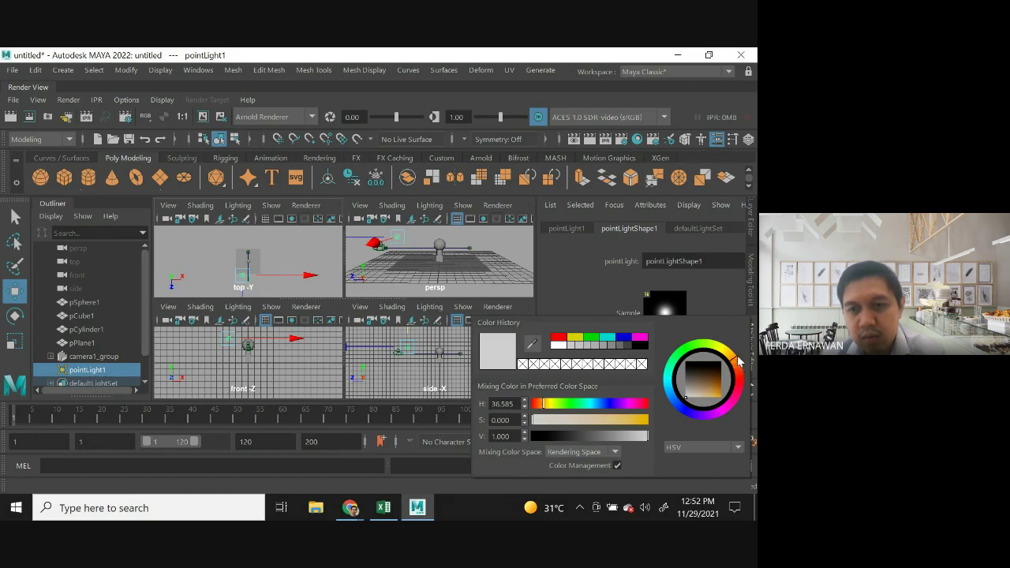
{"action": "left_click_drag", "start_coordinate": [536, 424], "coordinate": [559, 421]}
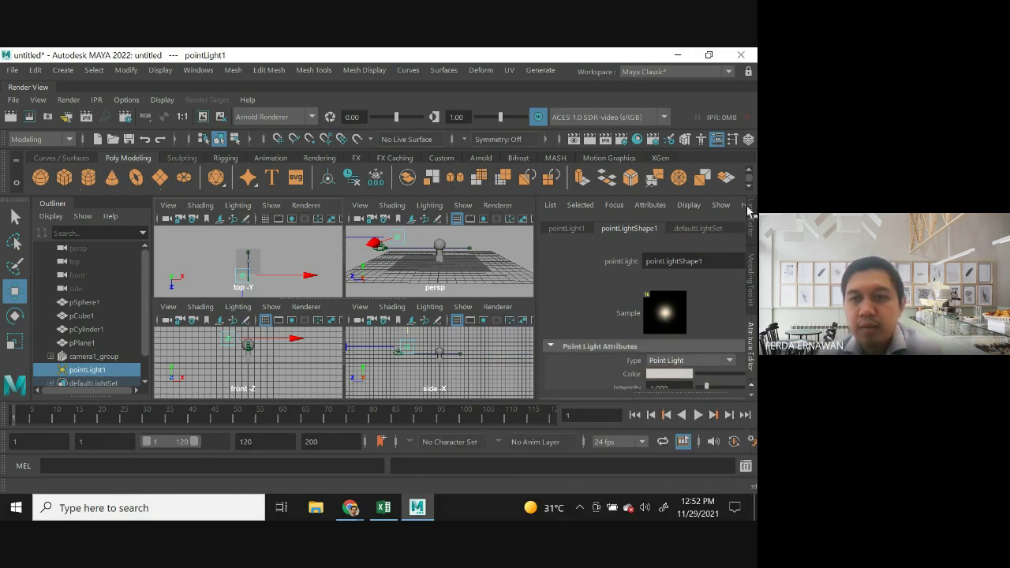
{"action": "left_click", "coordinate": [512, 246]}
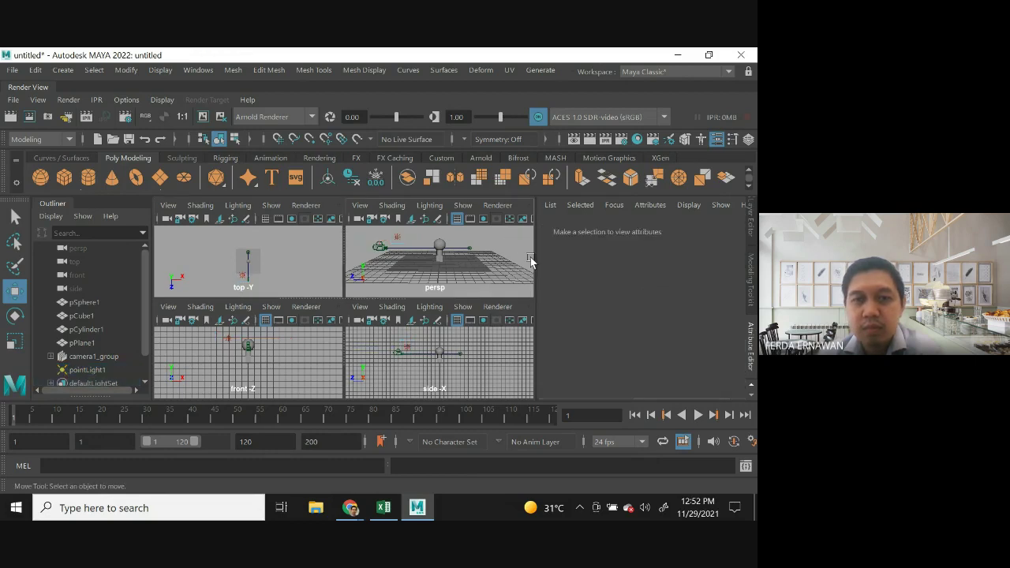
Maximize the perspective view, light it with all scene lights, and inspect the illuminated objects from the front.
{"action": "key", "text": "space"}
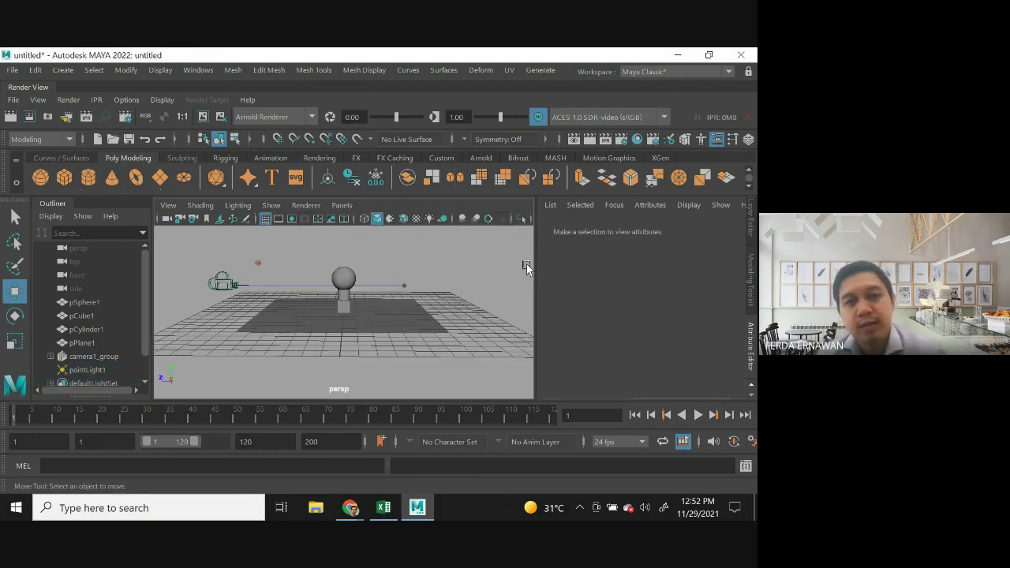
{"action": "left_click", "coordinate": [430, 220]}
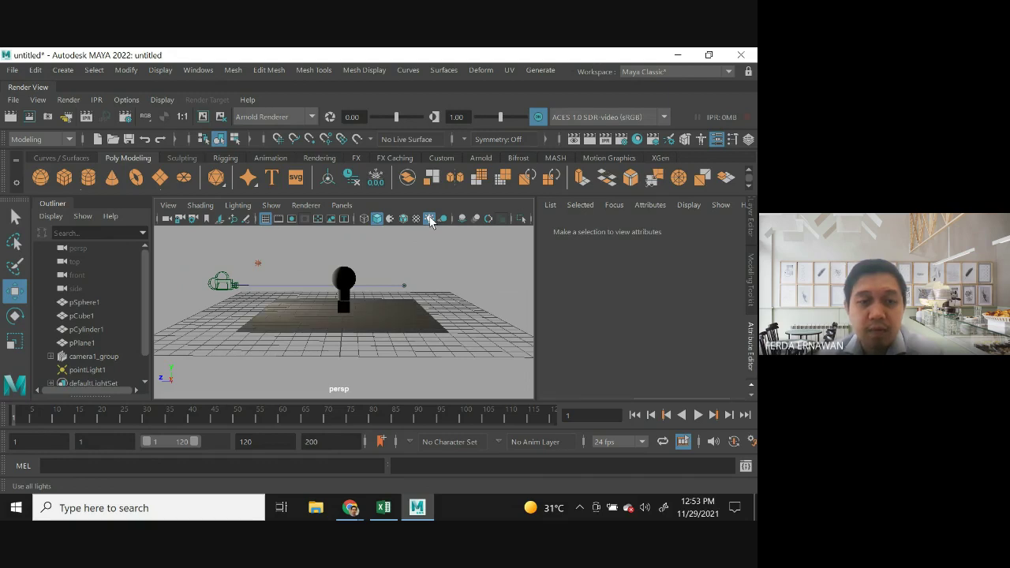
{"action": "left_click_drag", "start_coordinate": [209, 349], "coordinate": [308, 352], "text": "alt"}
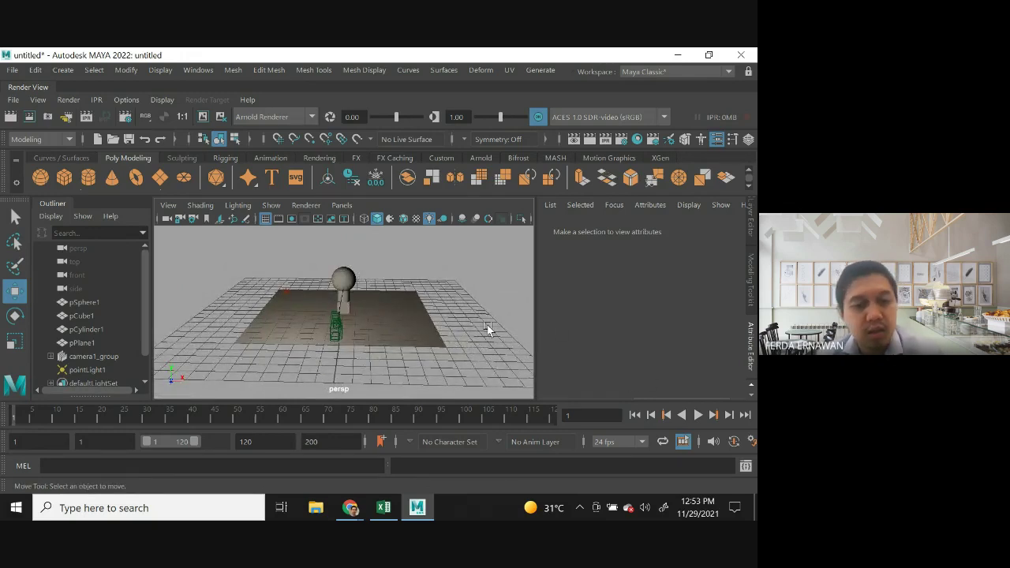
{"action": "key", "text": "ctrl+a"}
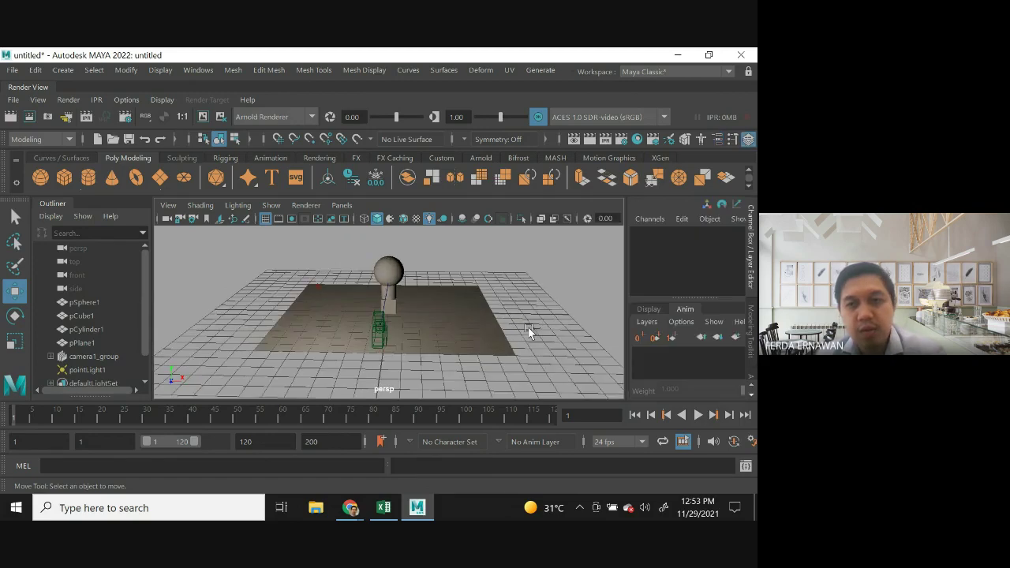
{"action": "left_click", "coordinate": [747, 363]}
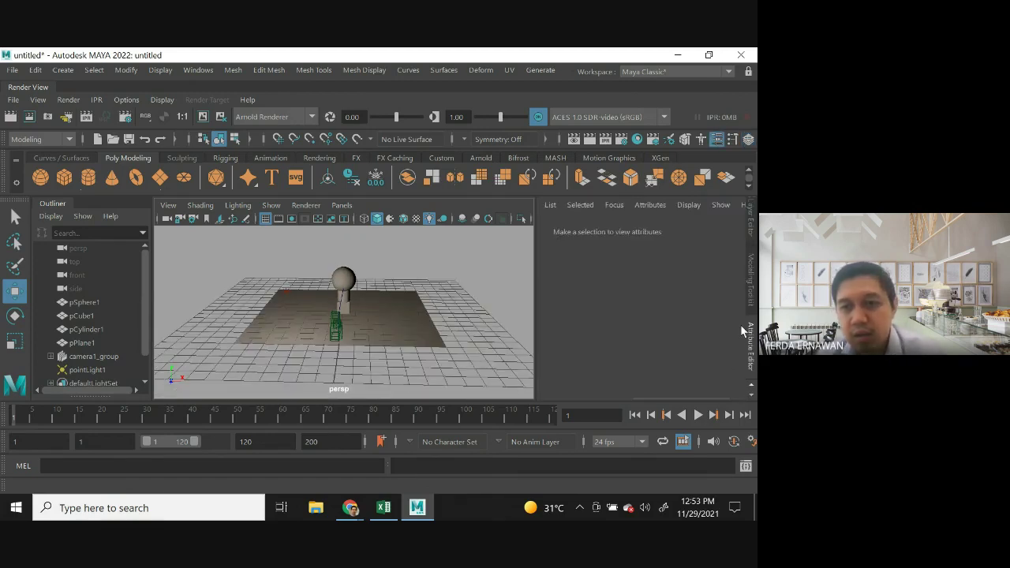
Select the point light and shift its color hue to about 30.5, fine-tuning the saturation.
{"action": "left_click", "coordinate": [297, 302]}
{"action": "left_click", "coordinate": [285, 288]}
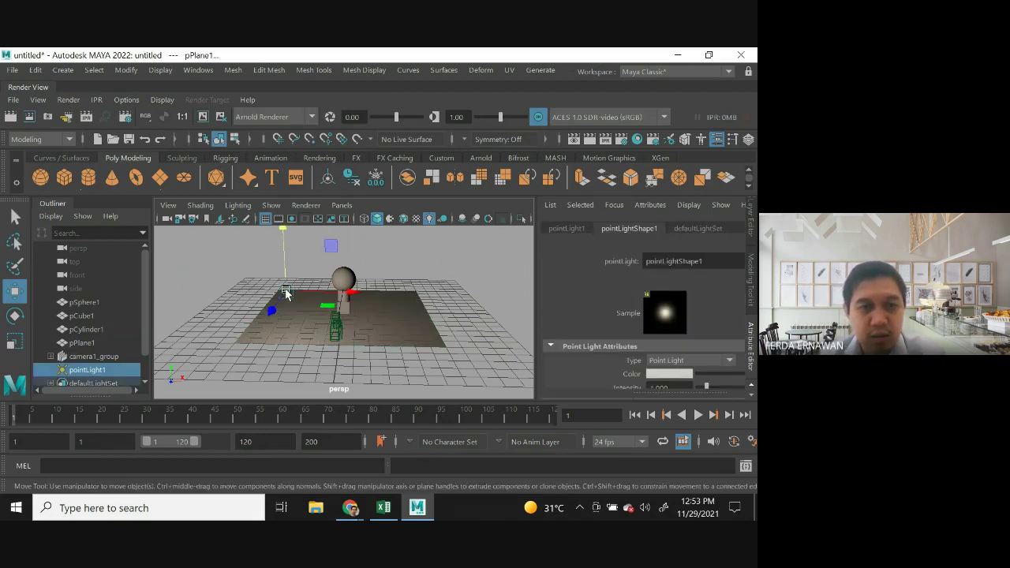
{"action": "left_click", "coordinate": [668, 374]}
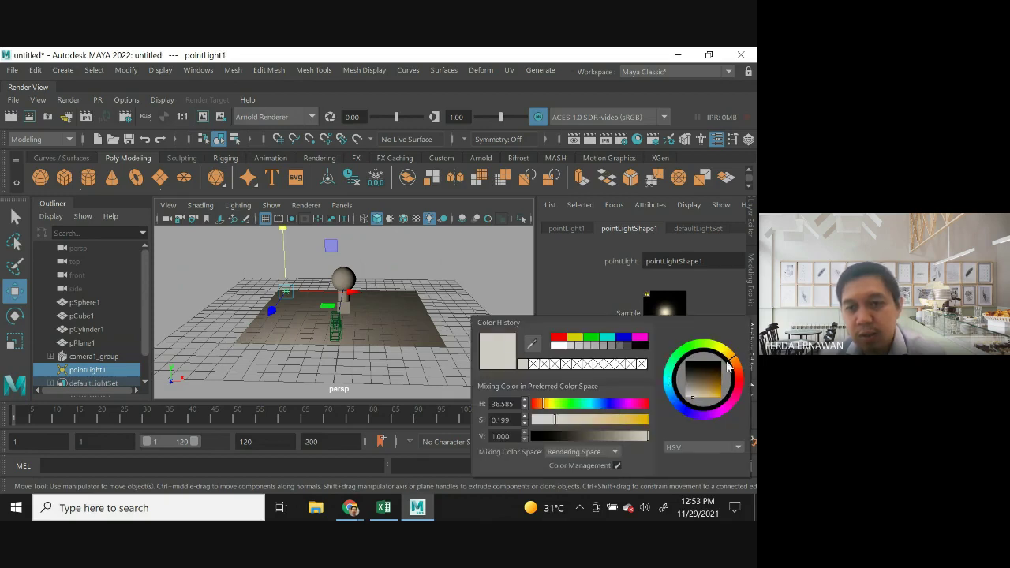
{"action": "left_click_drag", "start_coordinate": [733, 361], "coordinate": [739, 364]}
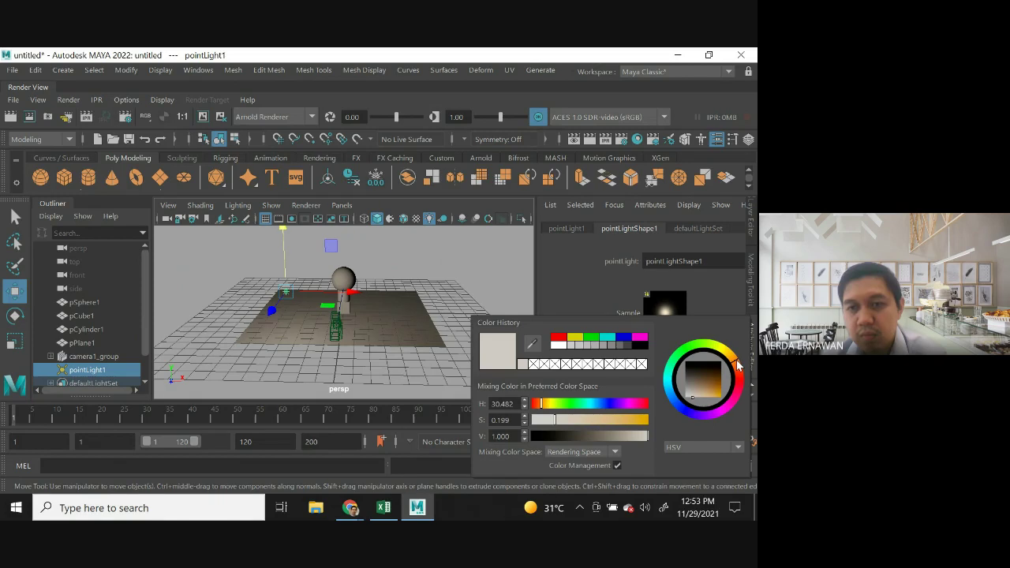
{"action": "mouse_move", "coordinate": [552, 420]}
{"action": "left_mouse_down"}
{"action": "mouse_move", "coordinate": [647, 420]}
{"action": "mouse_move", "coordinate": [543, 425]}
{"action": "mouse_move", "coordinate": [554, 426]}
{"action": "left_mouse_up"}
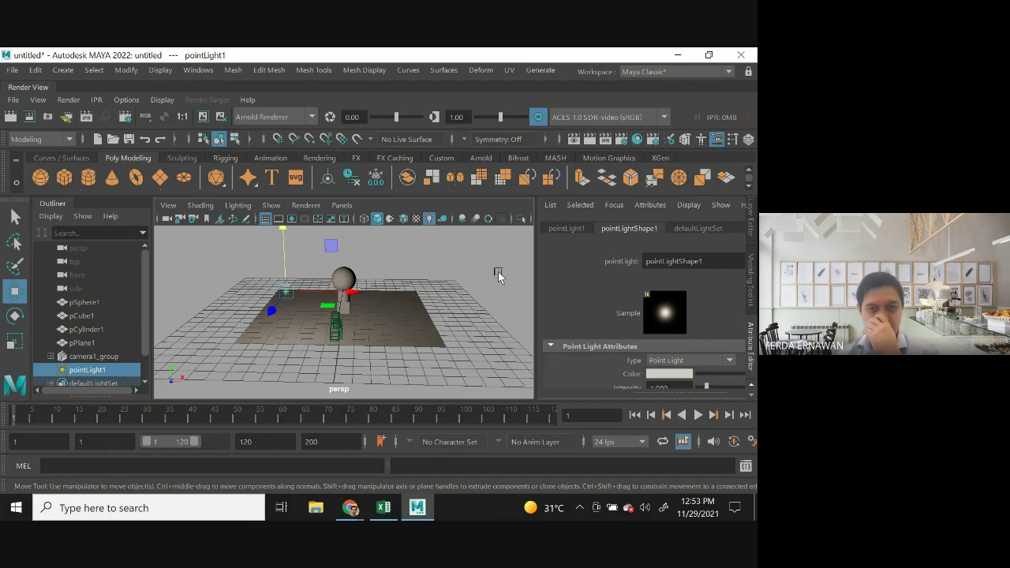
Review the point light's attributes and set its decay rate to Linear.
{"action": "scroll", "coordinate": [703, 342], "scroll_direction": "down", "scroll_amount": 1}
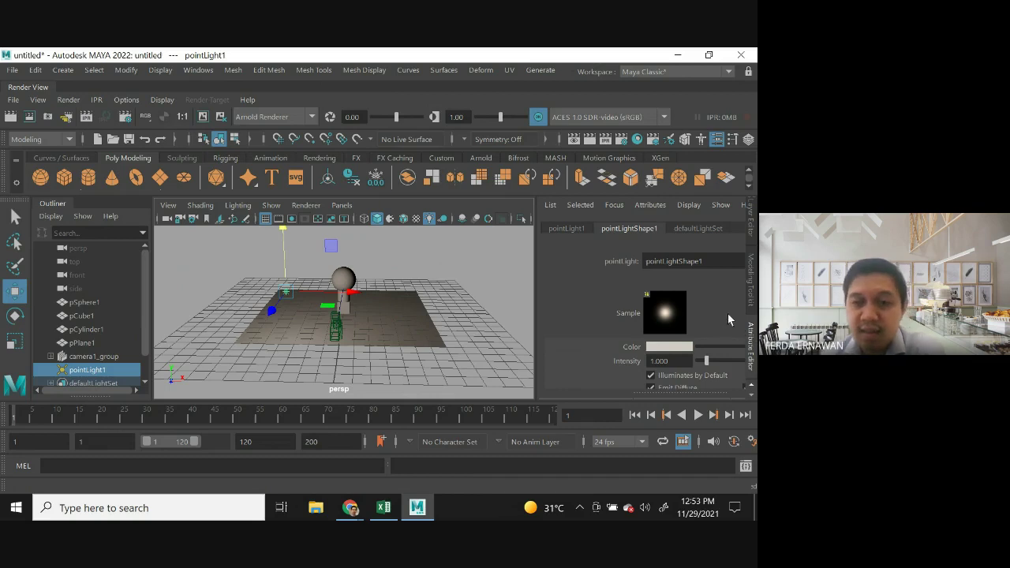
{"action": "scroll", "coordinate": [667, 361], "scroll_direction": "down", "scroll_amount": 1}
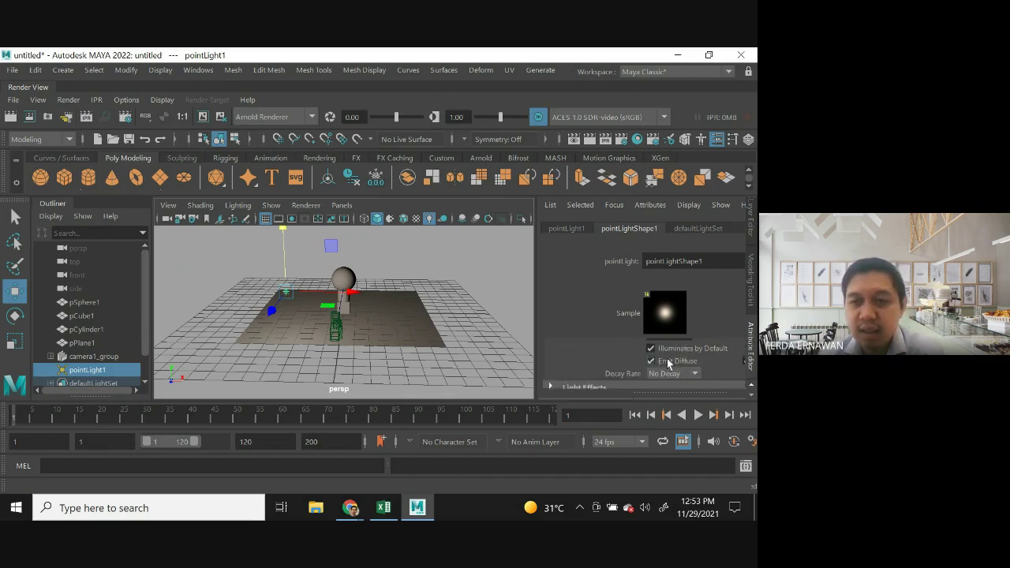
{"action": "scroll", "coordinate": [667, 361], "scroll_direction": "up", "scroll_amount": 1}
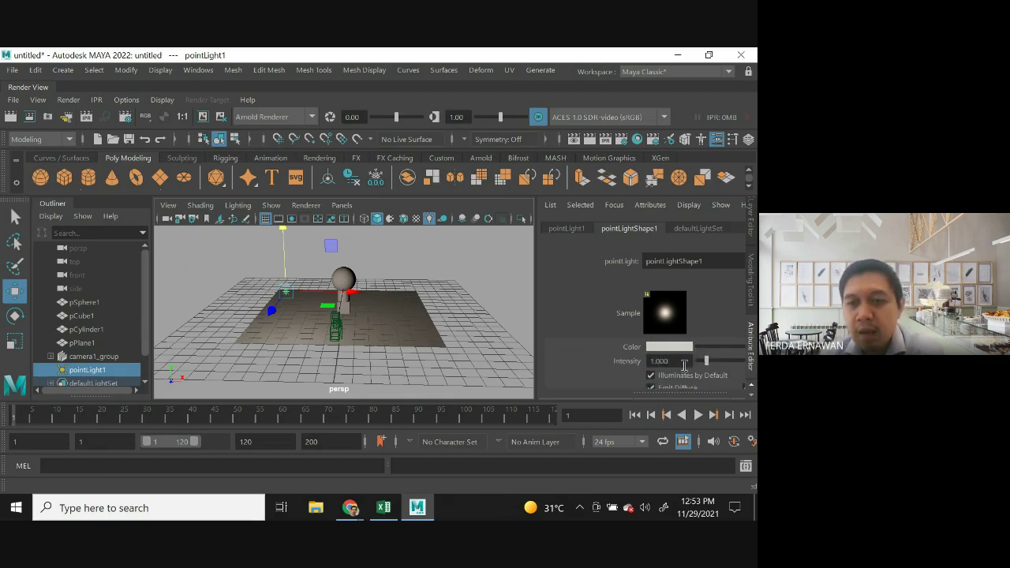
{"action": "scroll", "coordinate": [652, 365], "scroll_direction": "down", "scroll_amount": 1}
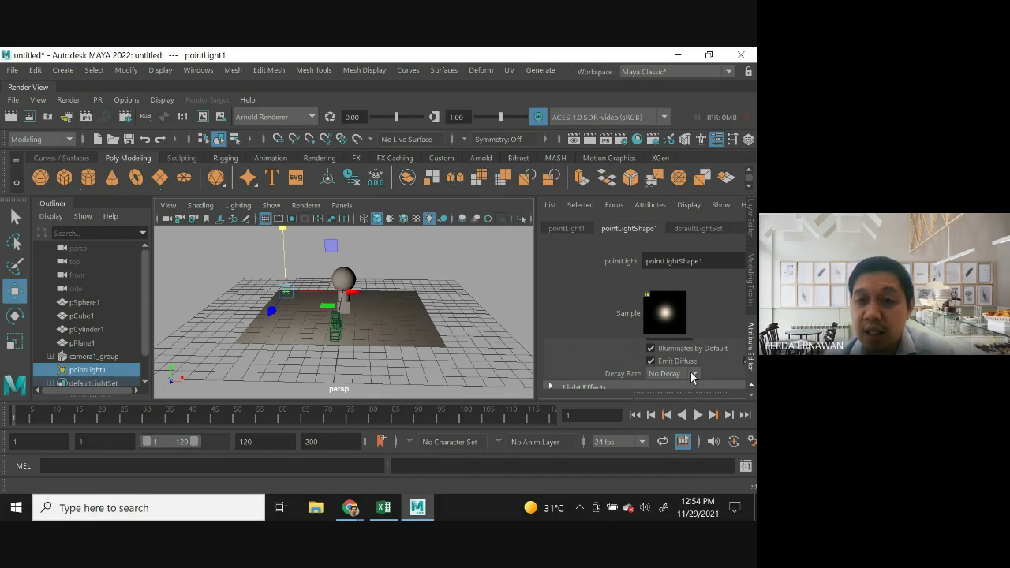
{"action": "left_click", "coordinate": [693, 376]}
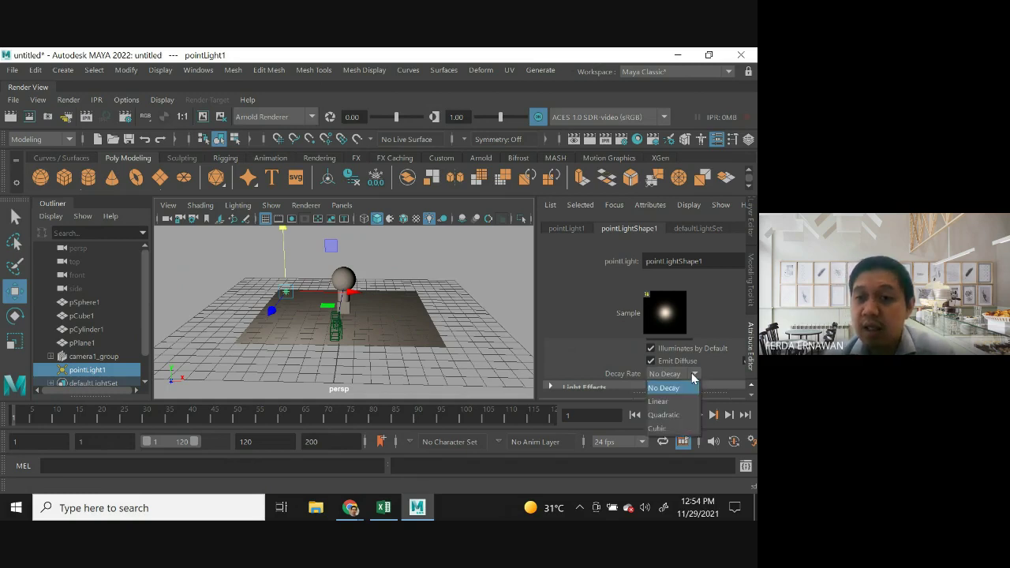
{"action": "left_click", "coordinate": [659, 402]}
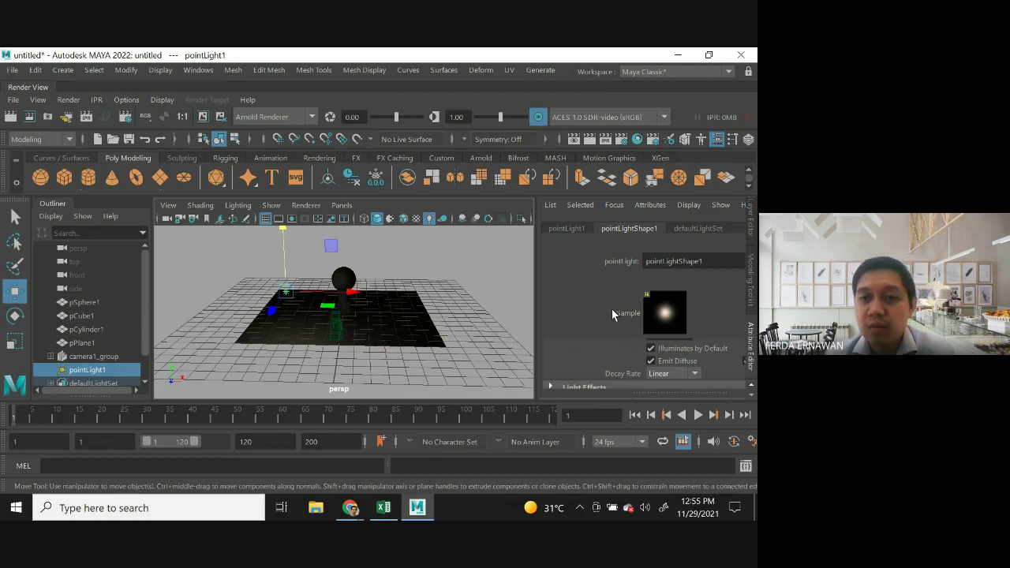
Set the point light's intensity to 10.
{"action": "scroll", "coordinate": [652, 360], "scroll_direction": "up", "scroll_amount": 2}
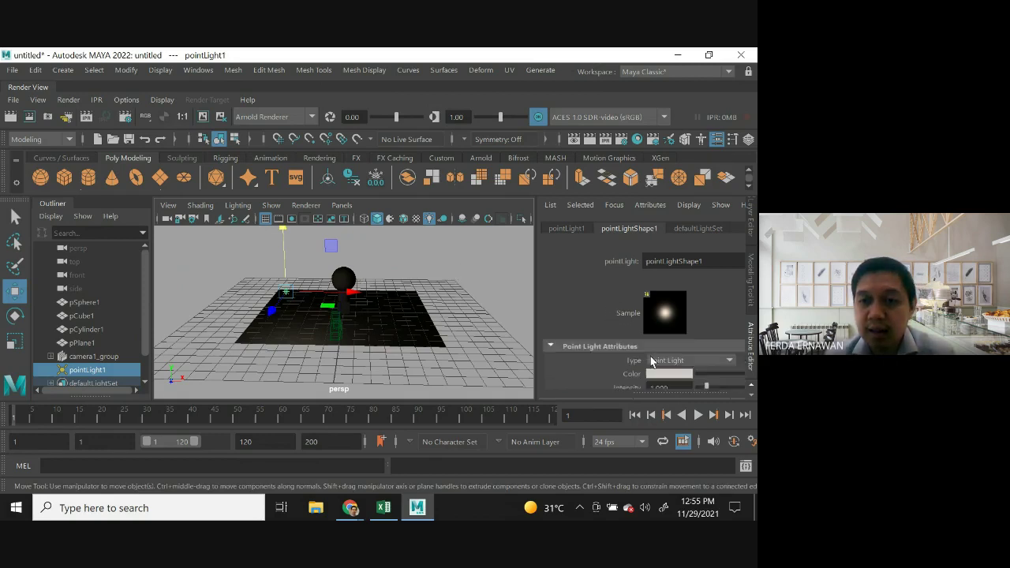
{"action": "left_click", "coordinate": [661, 361]}
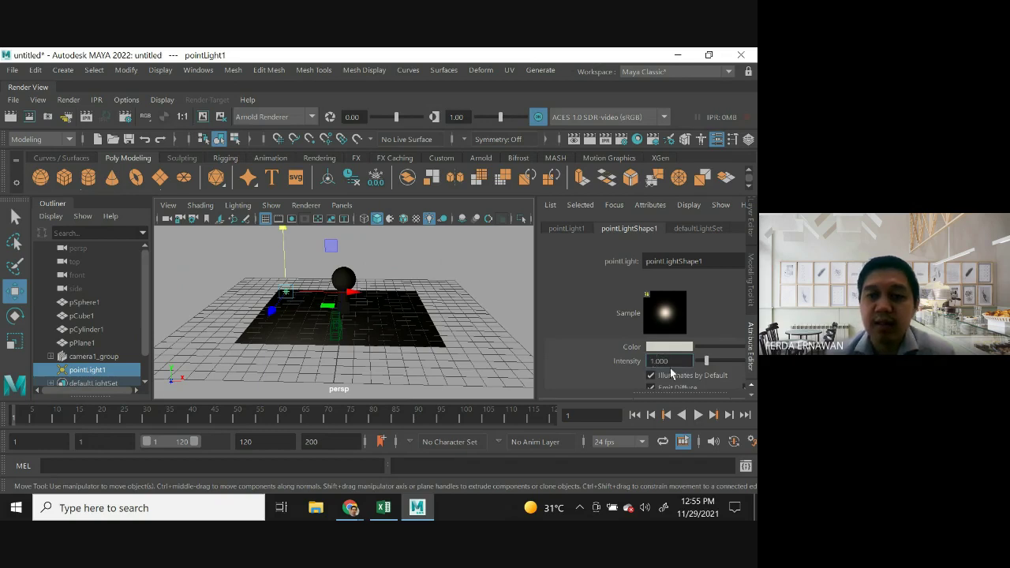
{"action": "type", "text": "10"}
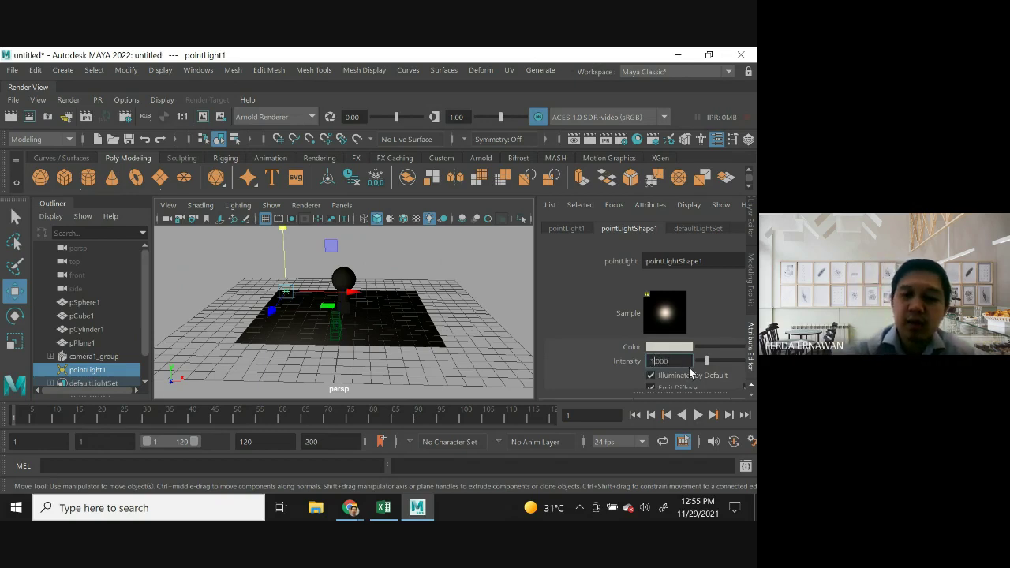
{"action": "key", "text": "Return"}
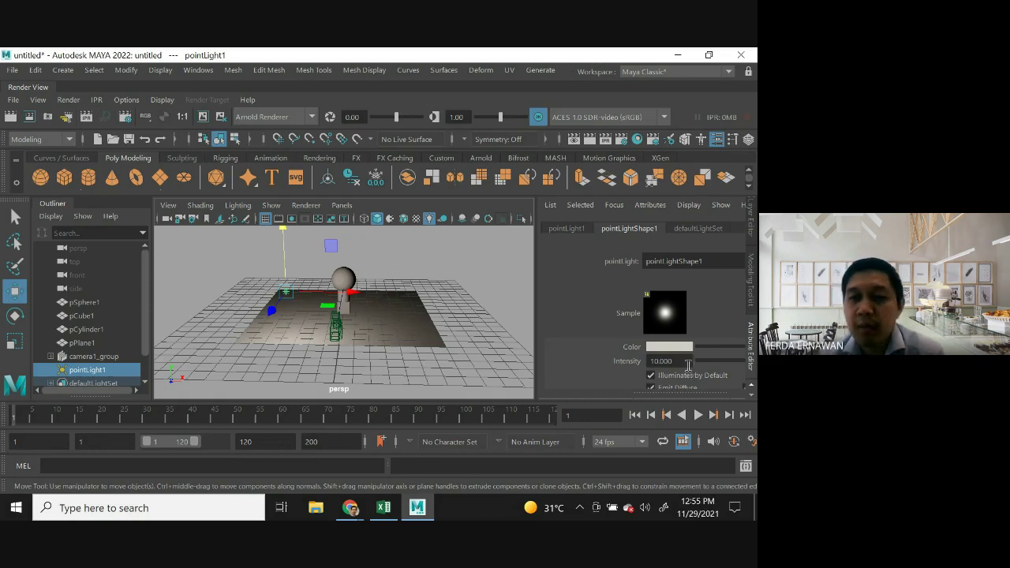
Change the point light's decay rate to Quadratic.
{"action": "scroll", "coordinate": [651, 362], "scroll_direction": "down", "scroll_amount": 2}
{"action": "left_click", "coordinate": [699, 372]}
{"action": "left_click", "coordinate": [686, 415]}
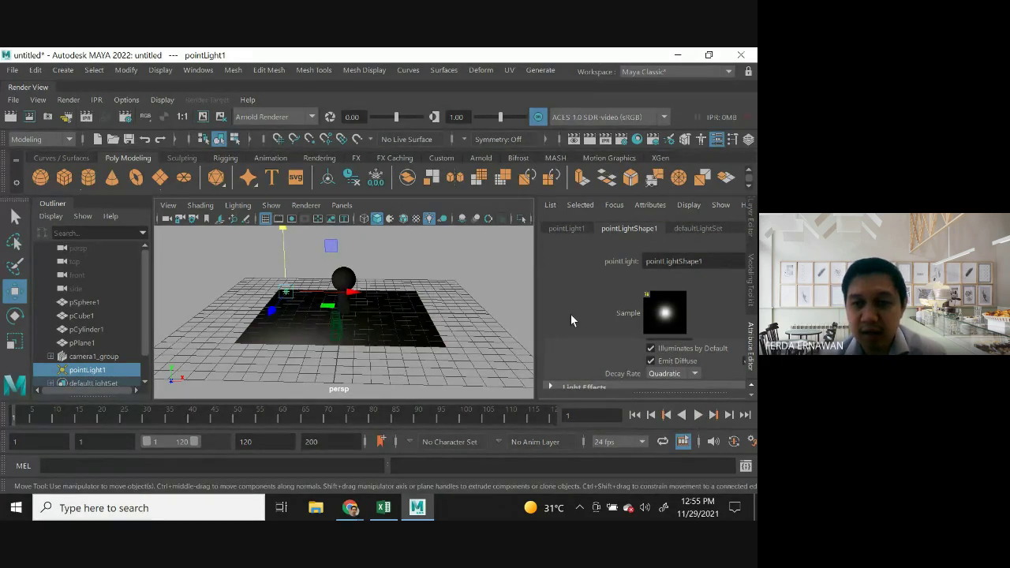
Set the point light's intensity to 50.
{"action": "scroll", "coordinate": [571, 320], "scroll_direction": "up", "scroll_amount": 2}
{"action": "double_click", "coordinate": [655, 362]}
{"action": "type", "text": "5"}
{"action": "key", "text": "Return"}
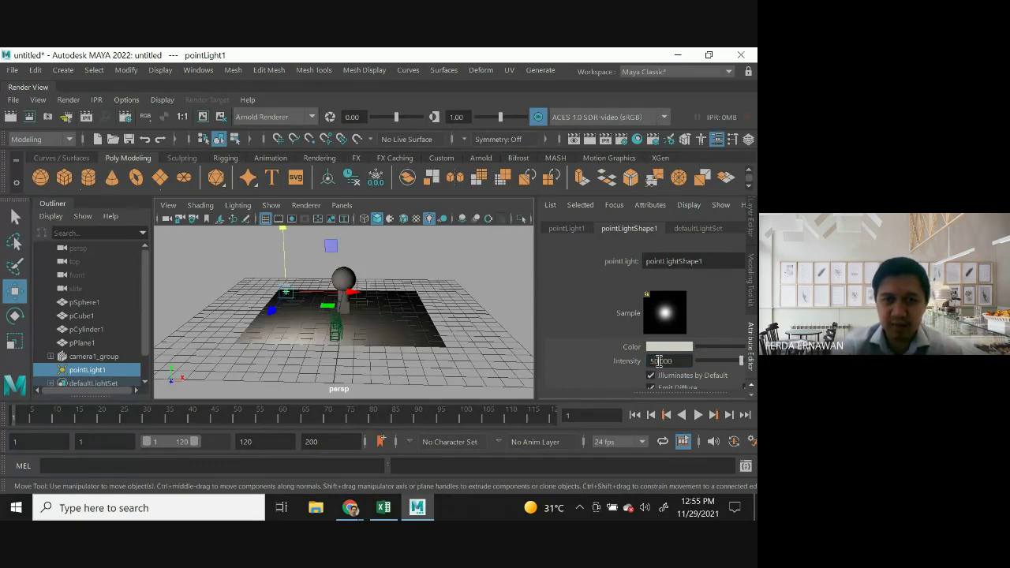
Raise the point light's intensity to 100 and inspect the lit objects in the perspective view.
{"action": "double_click", "coordinate": [659, 361]}
{"action": "type", "text": "1000"}
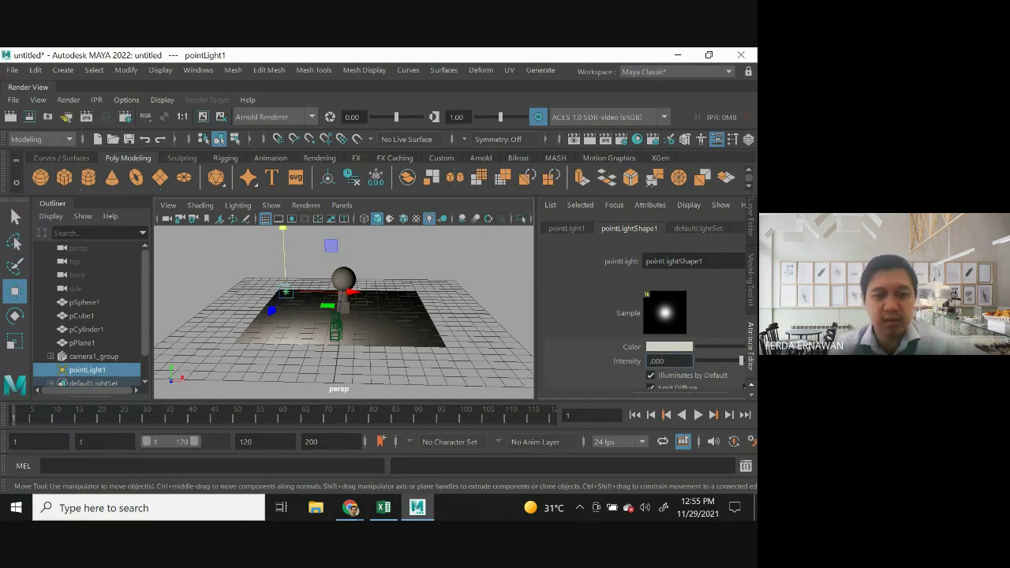
{"action": "key", "text": "Return"}
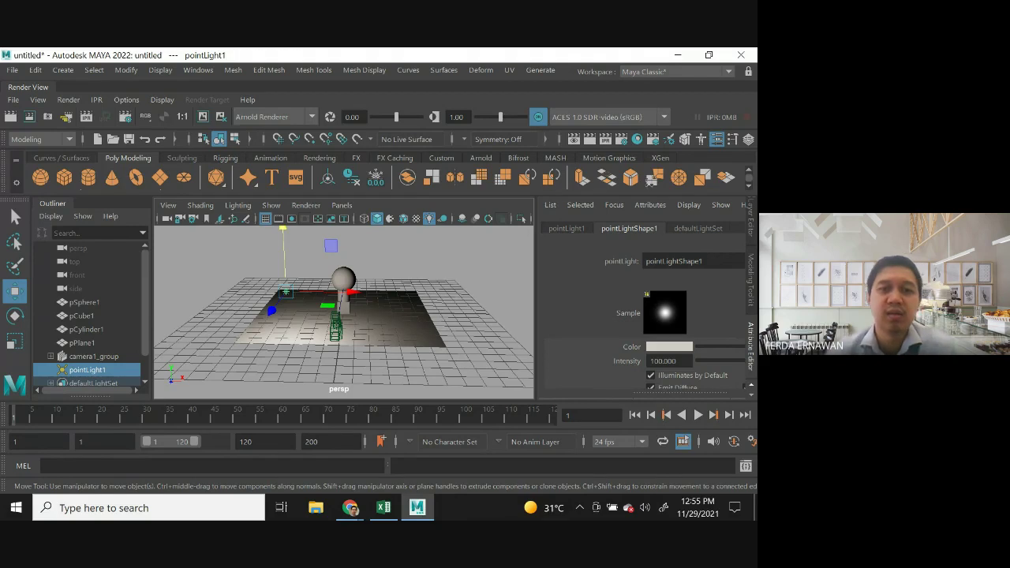
{"action": "left_click_drag", "start_coordinate": [327, 355], "coordinate": [280, 344], "text": "alt"}
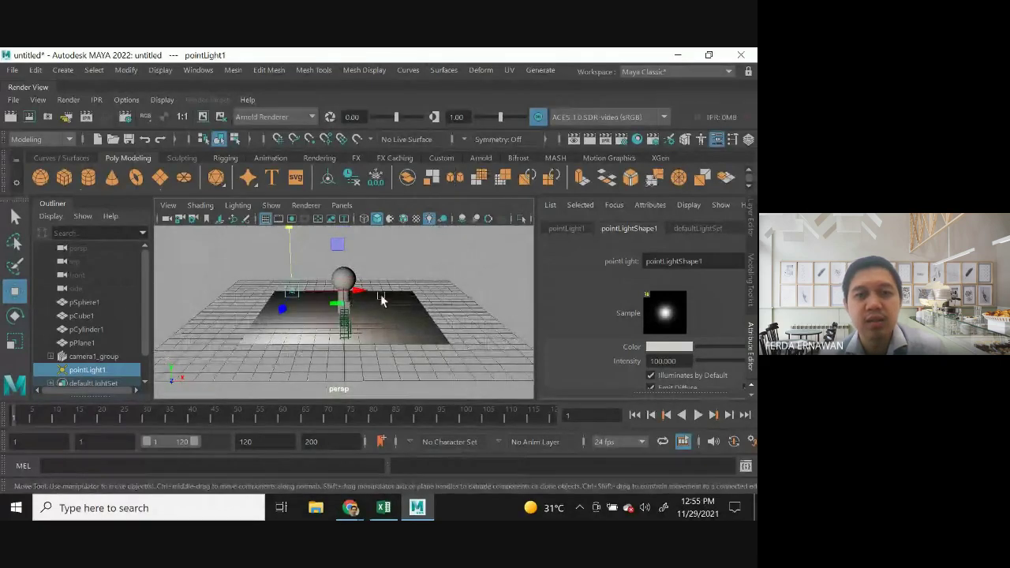
Switch the perspective viewport to look through camera1.
{"action": "left_click", "coordinate": [342, 205]}
{"action": "mouse_move", "coordinate": [373, 220]}
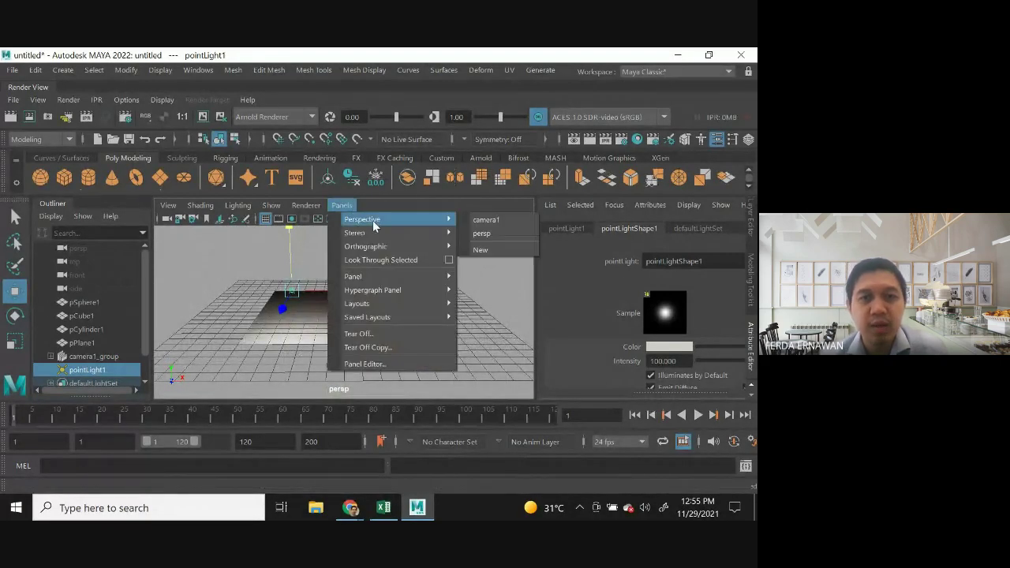
{"action": "left_click", "coordinate": [487, 220]}
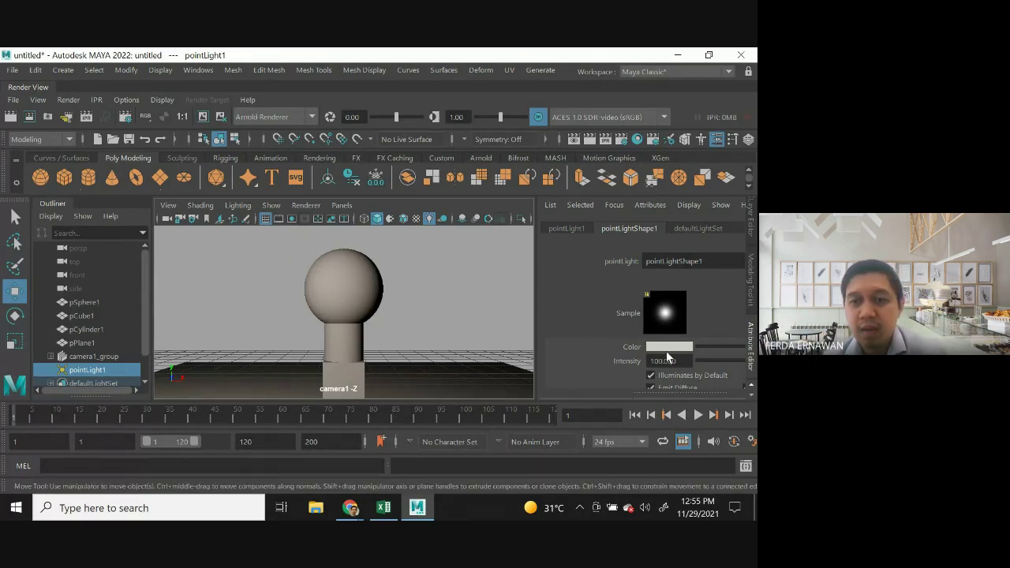
Change the point light's decay rate to Cubic.
{"action": "scroll", "coordinate": [679, 367], "scroll_direction": "down", "scroll_amount": 1}
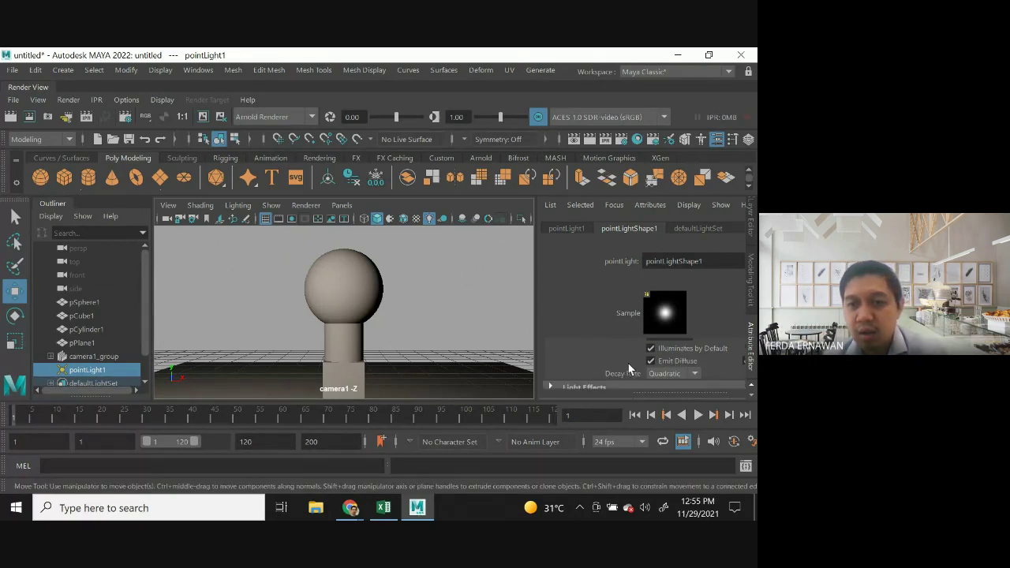
{"action": "left_click", "coordinate": [685, 375]}
{"action": "left_click", "coordinate": [667, 428]}
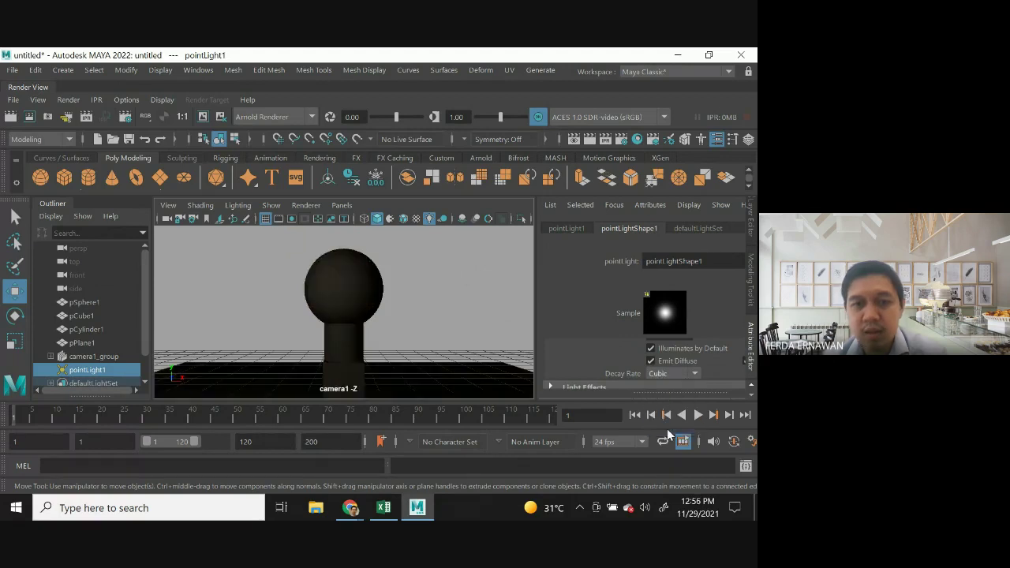
Try point light intensities of 500 and 700 with the cubic decay.
{"action": "scroll", "coordinate": [649, 350], "scroll_direction": "up", "scroll_amount": 2}
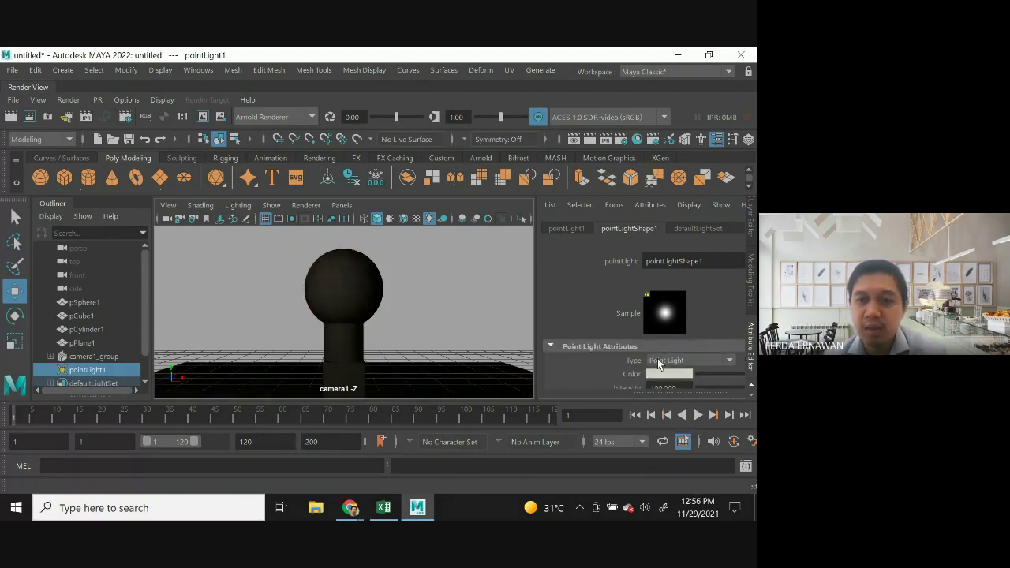
{"action": "scroll", "coordinate": [656, 364], "scroll_direction": "down", "scroll_amount": 1}
{"action": "left_click", "coordinate": [655, 361]}
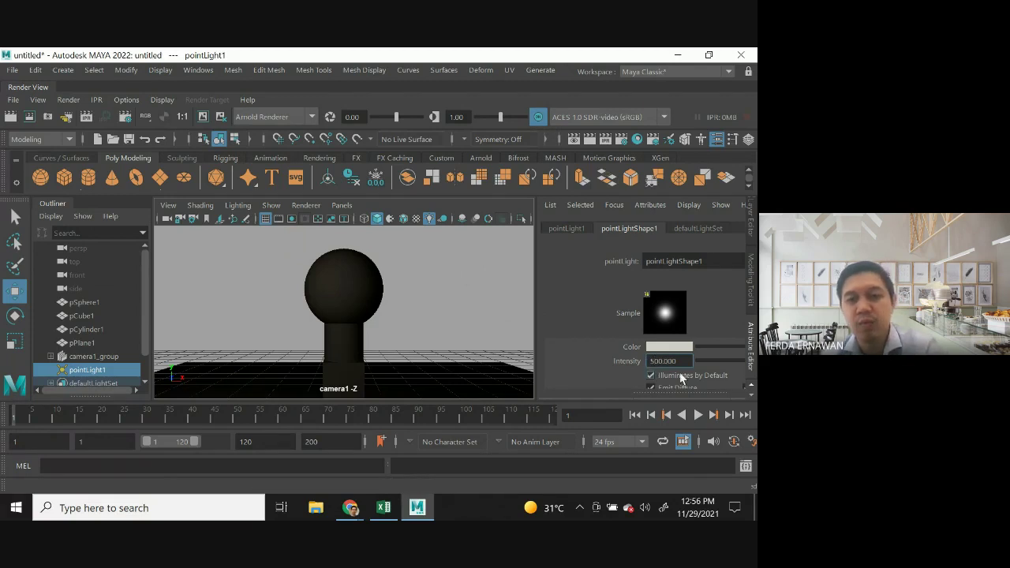
{"action": "key", "text": "Return"}
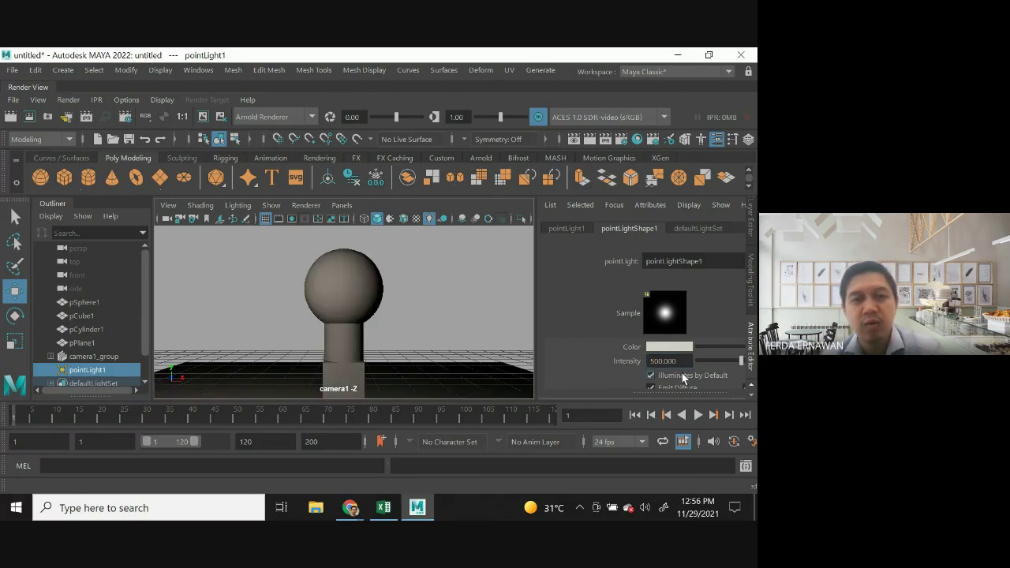
{"action": "left_click", "coordinate": [648, 360]}
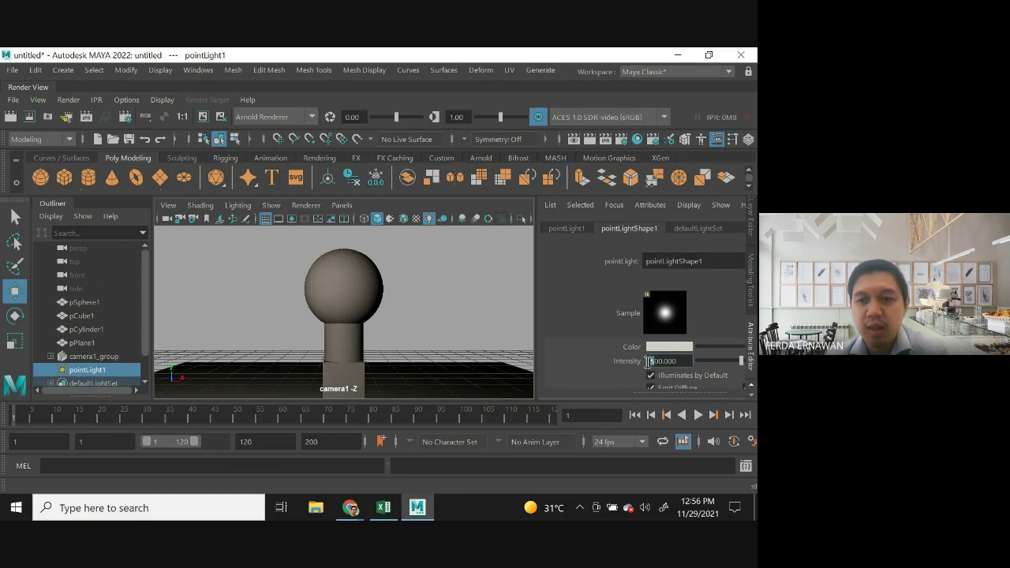
{"action": "key", "text": "Return"}
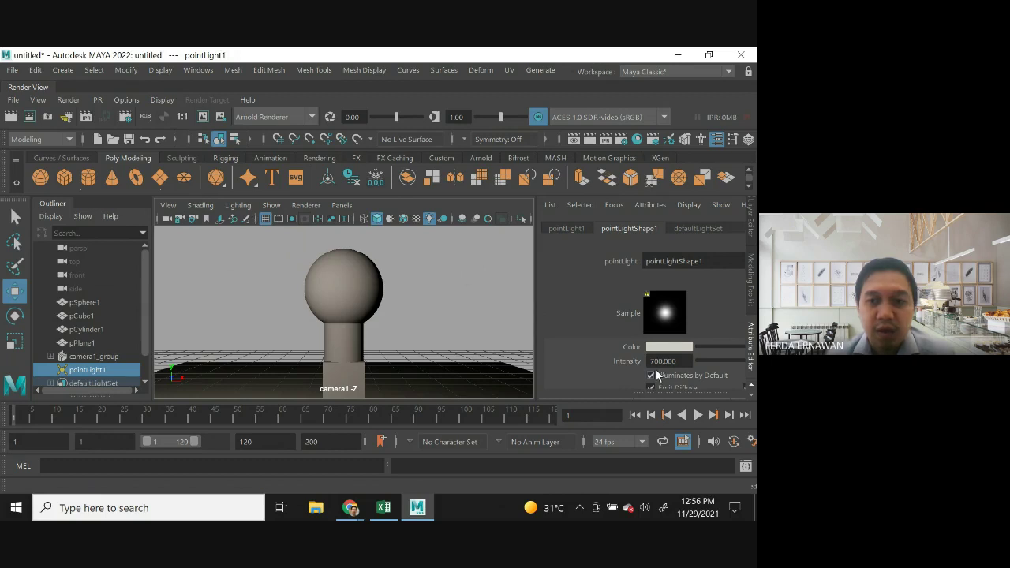
Change the point light's decay rate to Linear and set its intensity to 20, leaving the light deselected.
{"action": "scroll", "coordinate": [620, 369], "scroll_direction": "down", "scroll_amount": 2}
{"action": "left_click", "coordinate": [692, 375]}
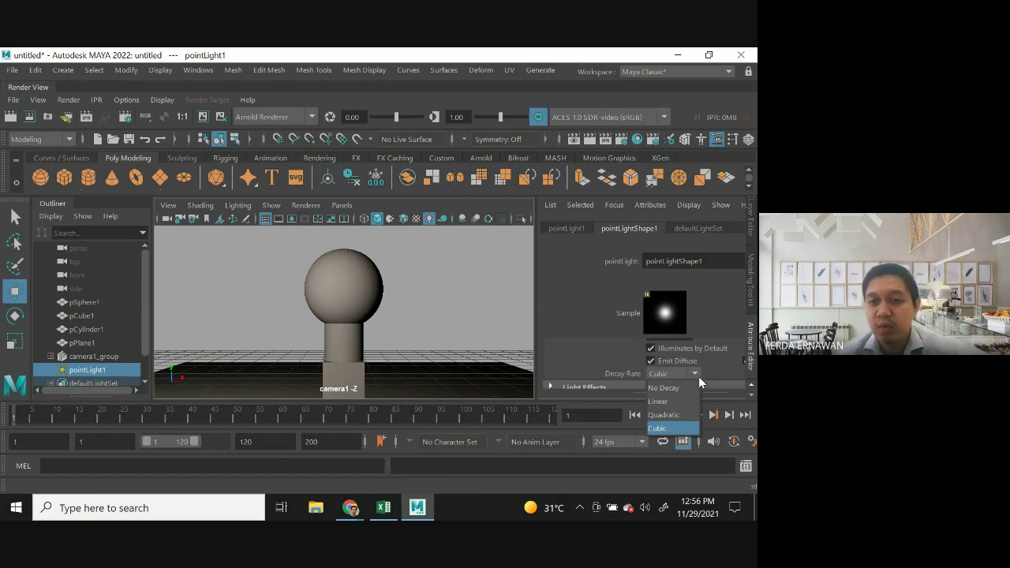
{"action": "left_click", "coordinate": [694, 402]}
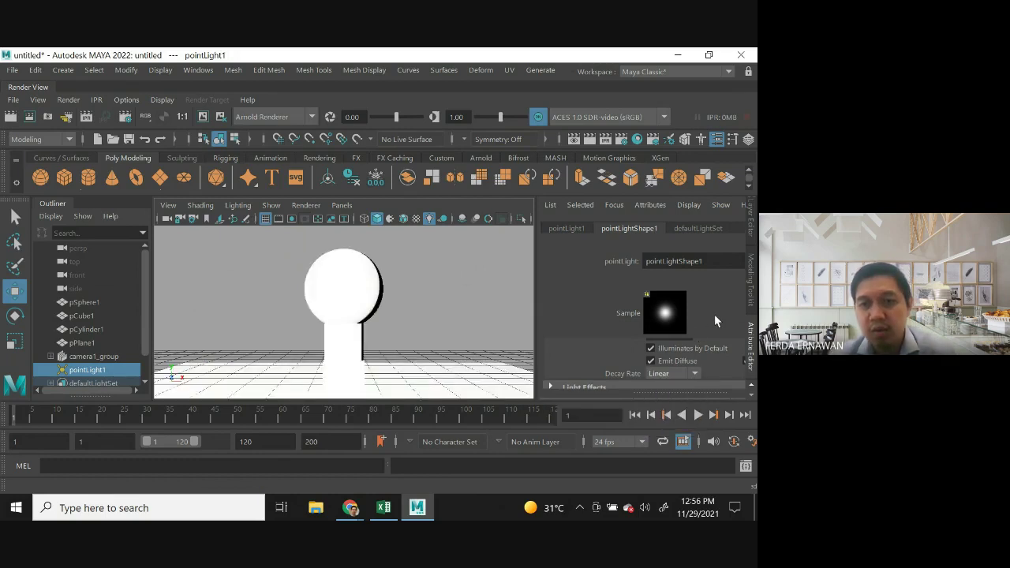
{"action": "scroll", "coordinate": [680, 348], "scroll_direction": "up", "scroll_amount": 3}
{"action": "double_click", "coordinate": [661, 361]}
{"action": "type", "text": "20000"}
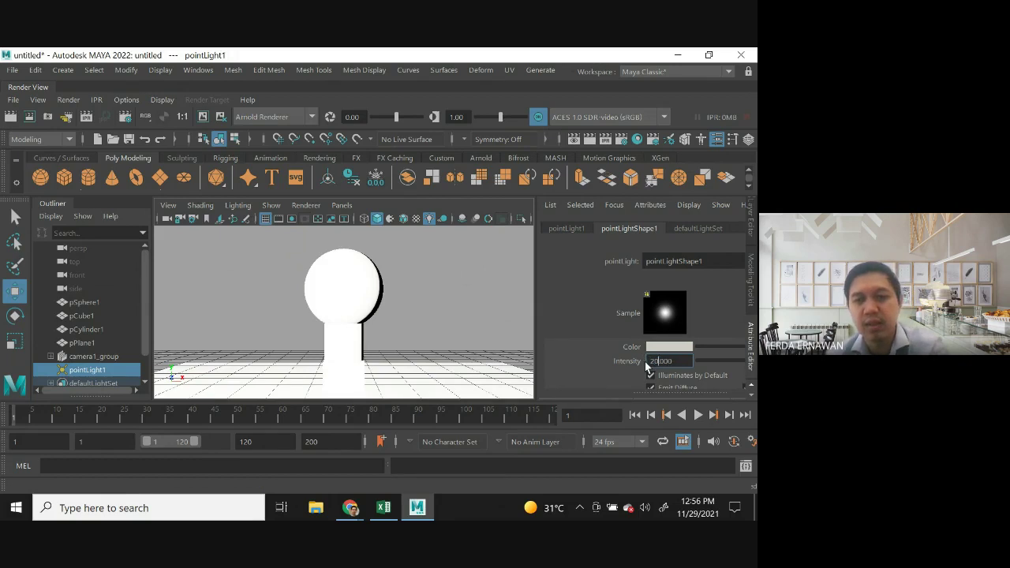
{"action": "key", "text": "Return"}
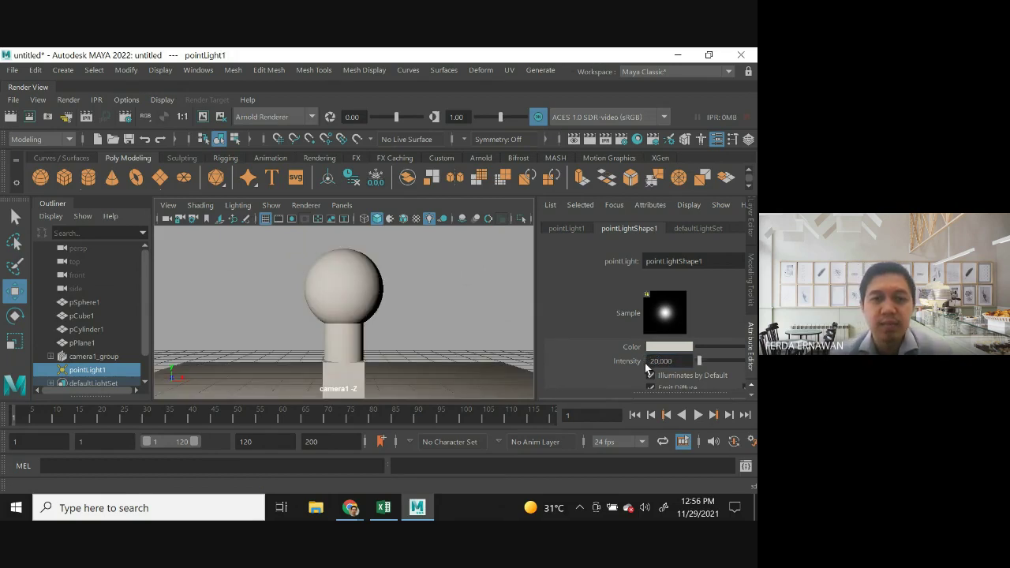
{"action": "left_click", "coordinate": [484, 304]}
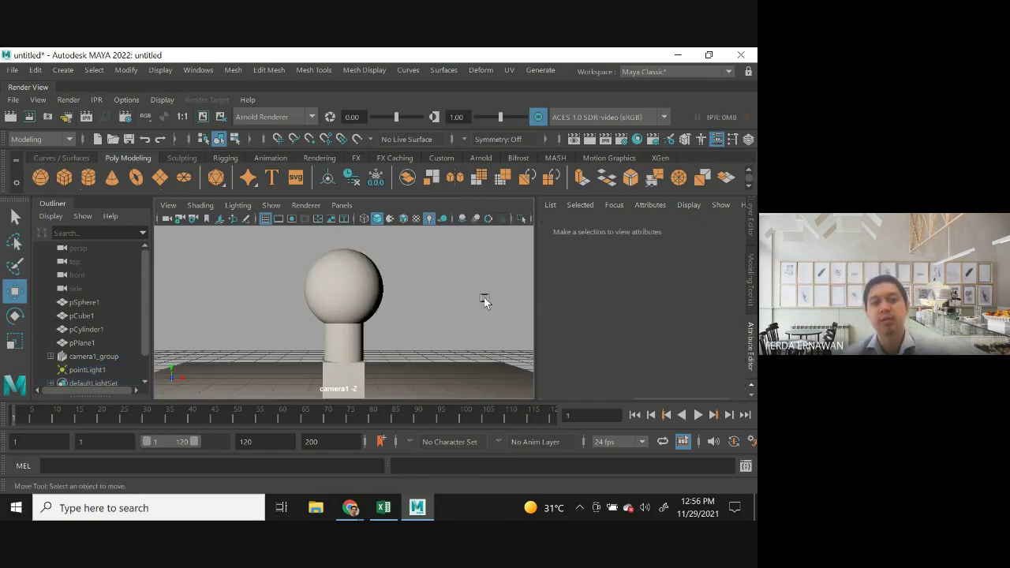
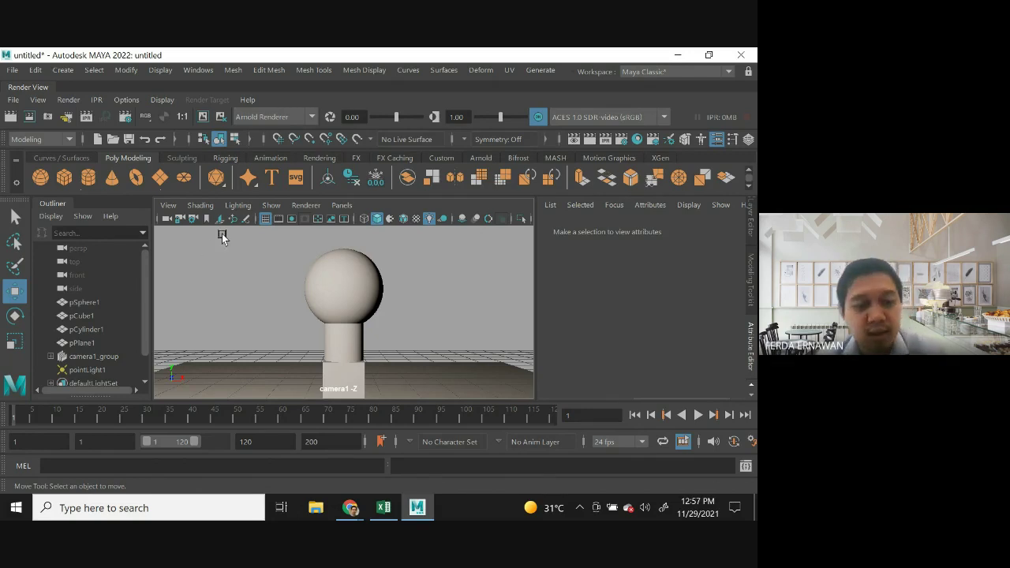
Select pointLight1 and examine its Light Effects and Shadows attributes.
{"action": "key", "text": "ctrl+a"}
{"action": "key", "text": "ctrl+a"}
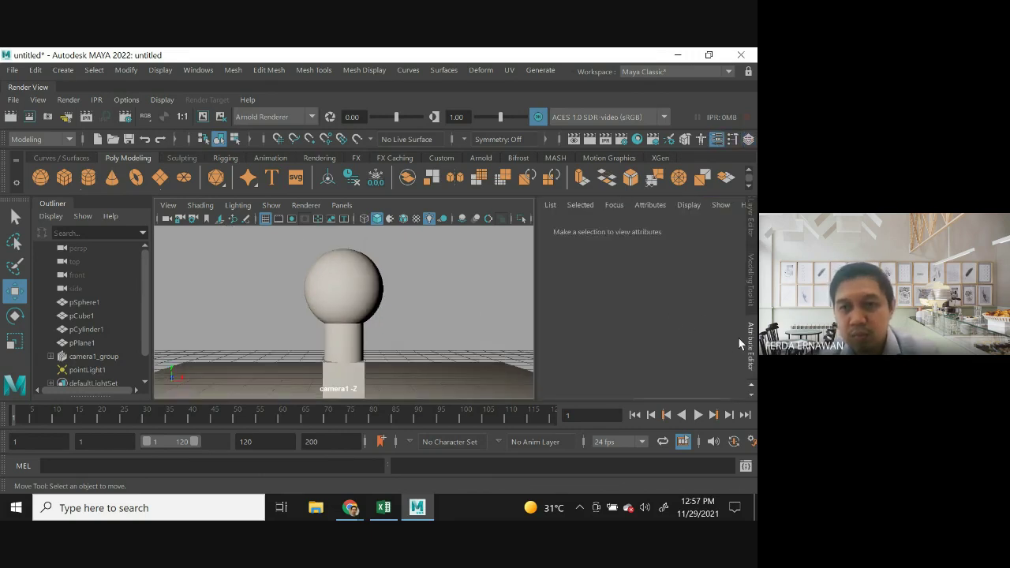
{"action": "left_click", "coordinate": [88, 369]}
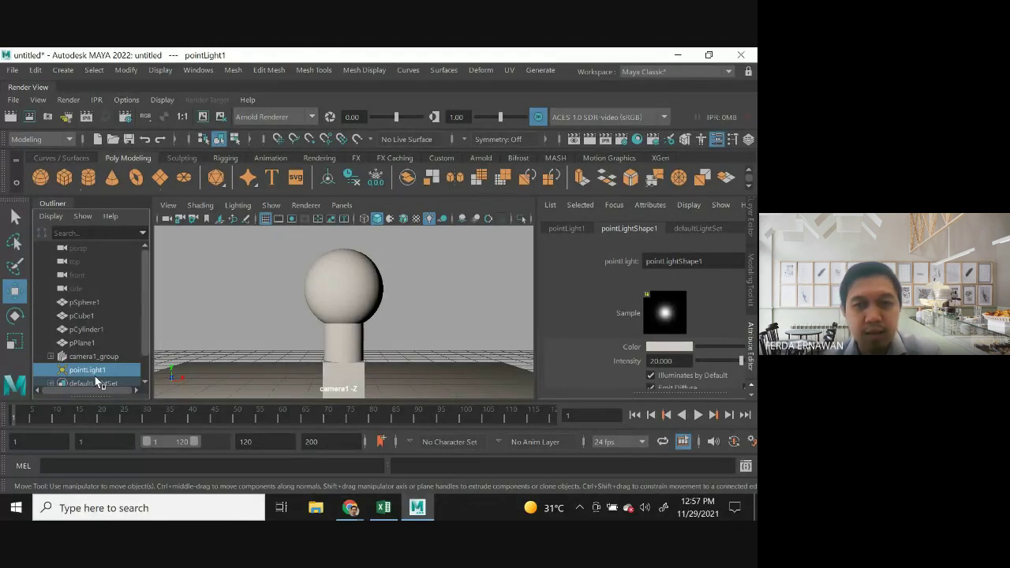
{"action": "scroll", "coordinate": [629, 362], "scroll_direction": "down", "scroll_amount": 5}
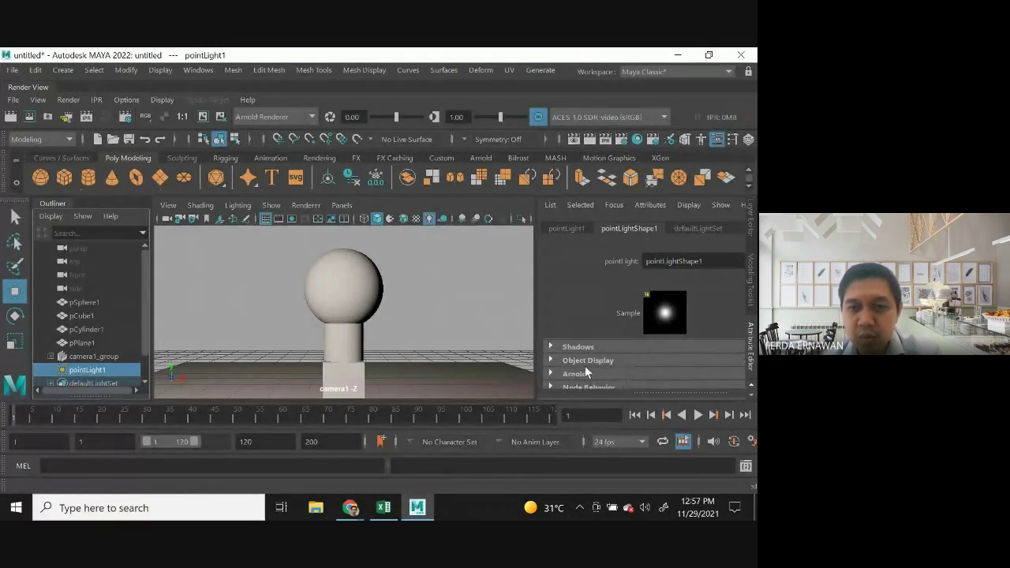
{"action": "left_click", "coordinate": [551, 360]}
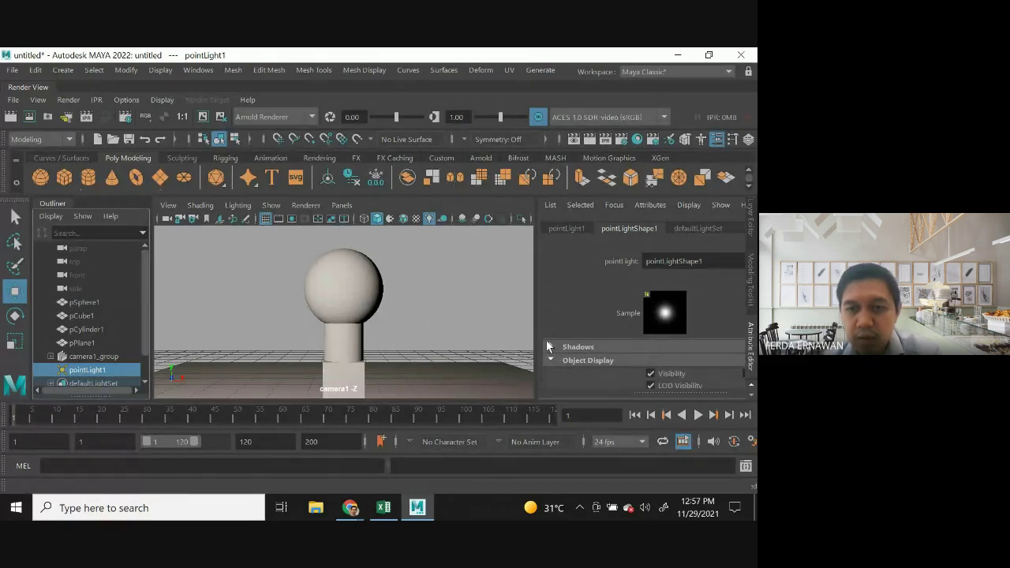
{"action": "left_click", "coordinate": [550, 347]}
{"action": "left_click", "coordinate": [562, 347]}
{"action": "left_click", "coordinate": [563, 348]}
{"action": "scroll", "coordinate": [563, 349], "scroll_direction": "up", "scroll_amount": 1}
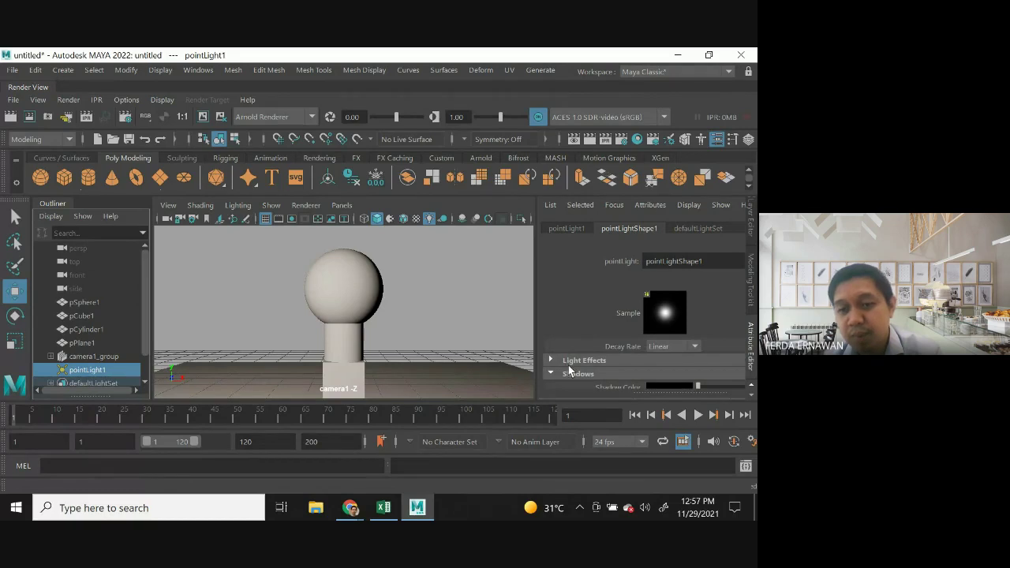
{"action": "left_click", "coordinate": [579, 361]}
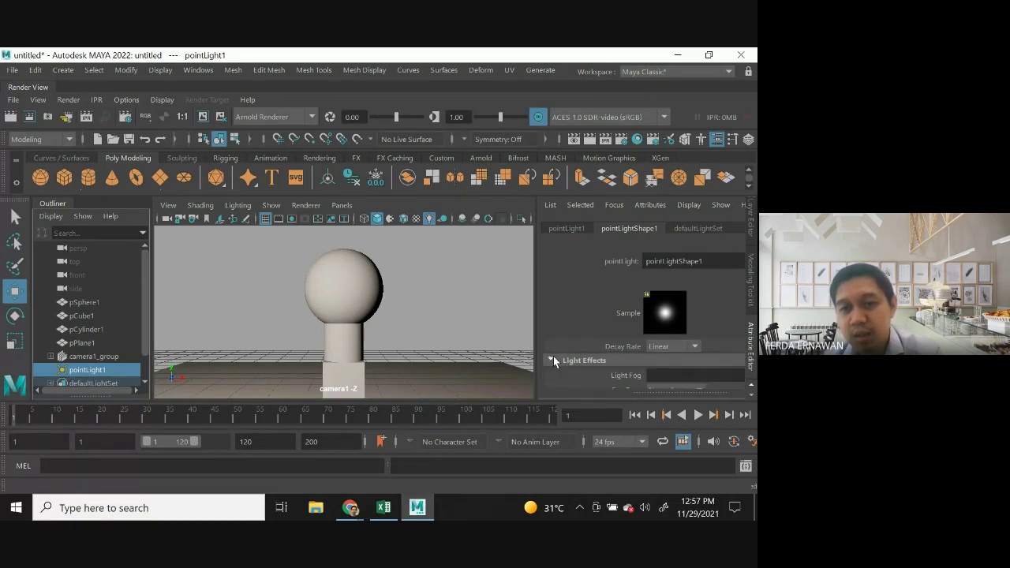
{"action": "scroll", "coordinate": [568, 360], "scroll_direction": "down", "scroll_amount": 2}
{"action": "scroll", "coordinate": [567, 361], "scroll_direction": "down", "scroll_amount": 1}
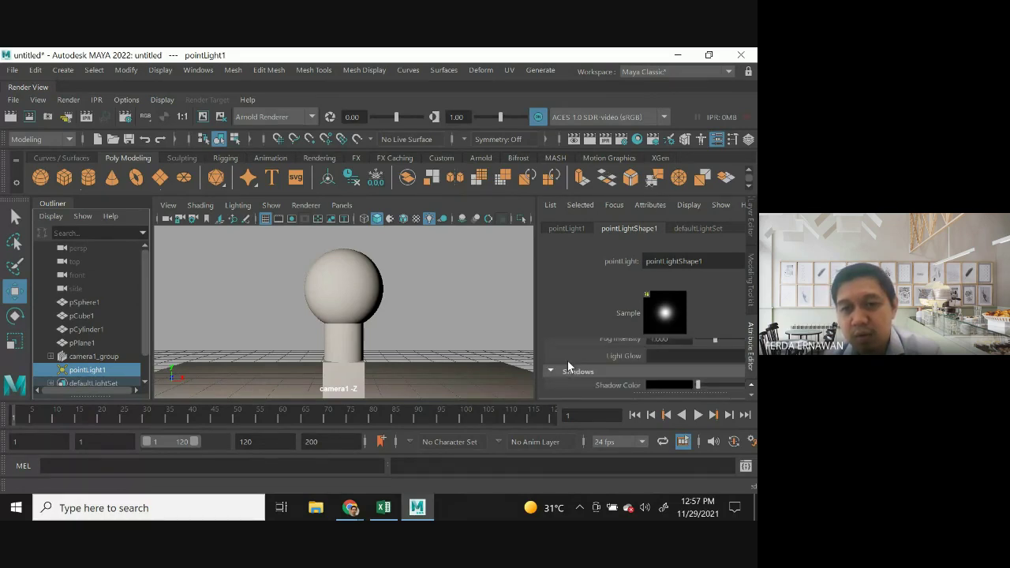
Enable Use Depth Map Shadows for the point light.
{"action": "scroll", "coordinate": [563, 377], "scroll_direction": "down", "scroll_amount": 1}
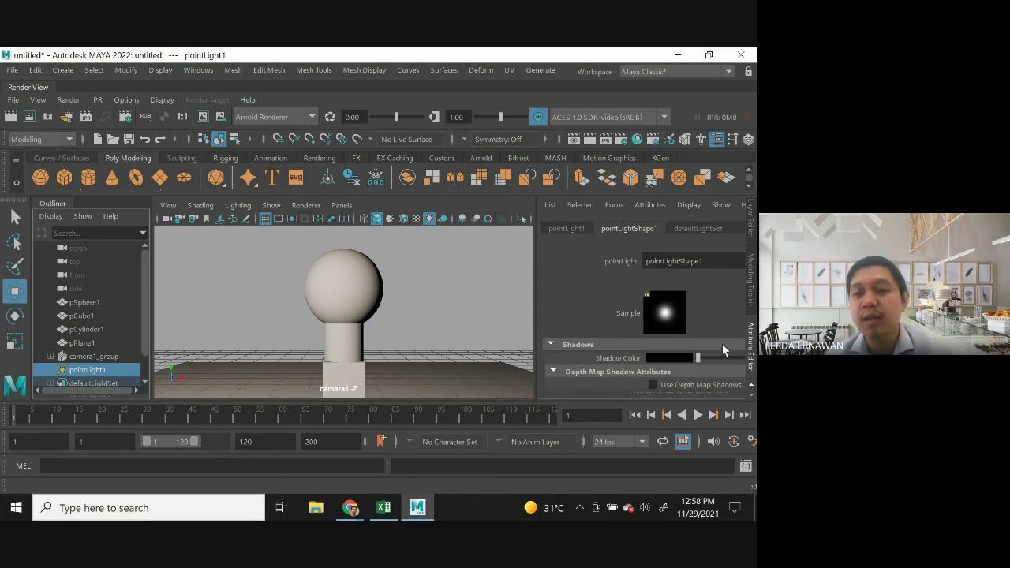
{"action": "scroll", "coordinate": [666, 357], "scroll_direction": "down", "scroll_amount": 1}
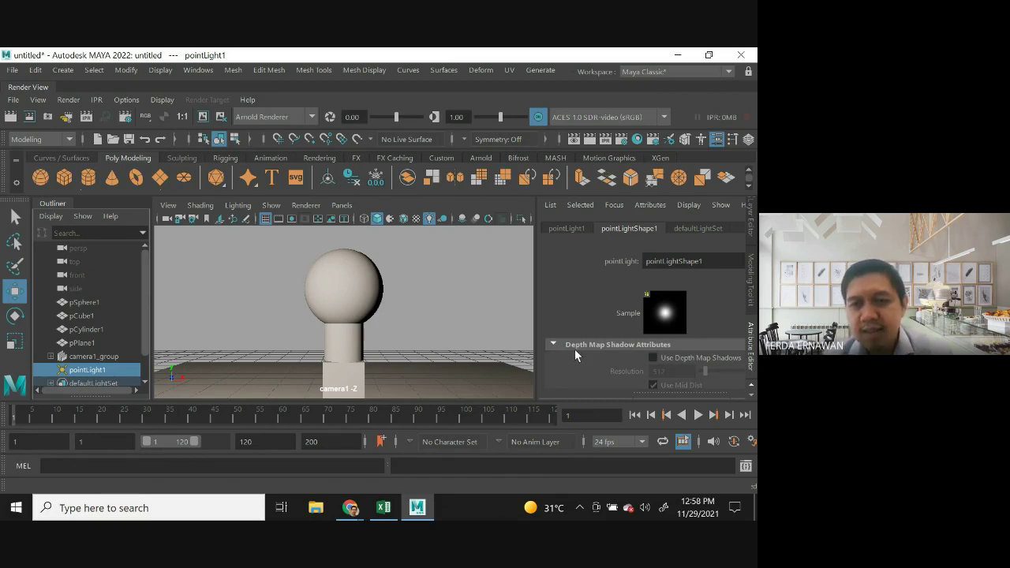
{"action": "left_click", "coordinate": [653, 359]}
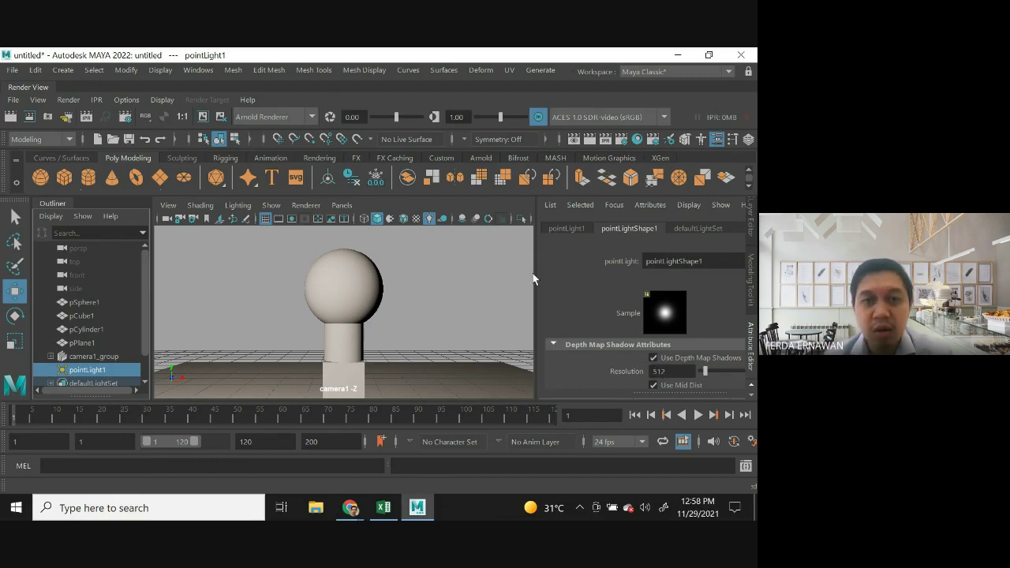
Turn on shadow display in the camera1 viewport and inspect the stack's shadow on the floor from farther away.
{"action": "left_click", "coordinate": [441, 220]}
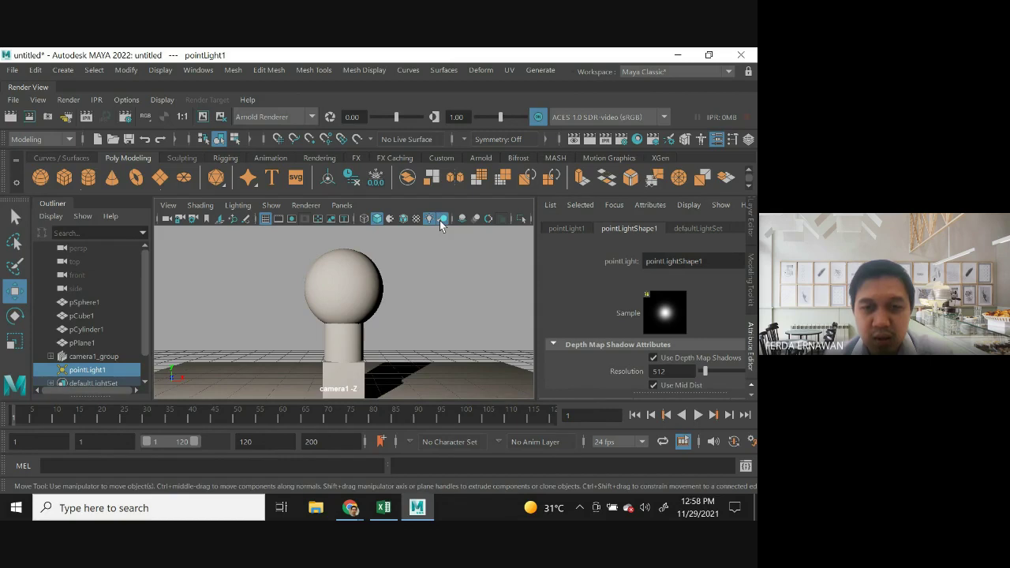
{"action": "scroll", "coordinate": [409, 358], "scroll_direction": "down", "scroll_amount": 5}
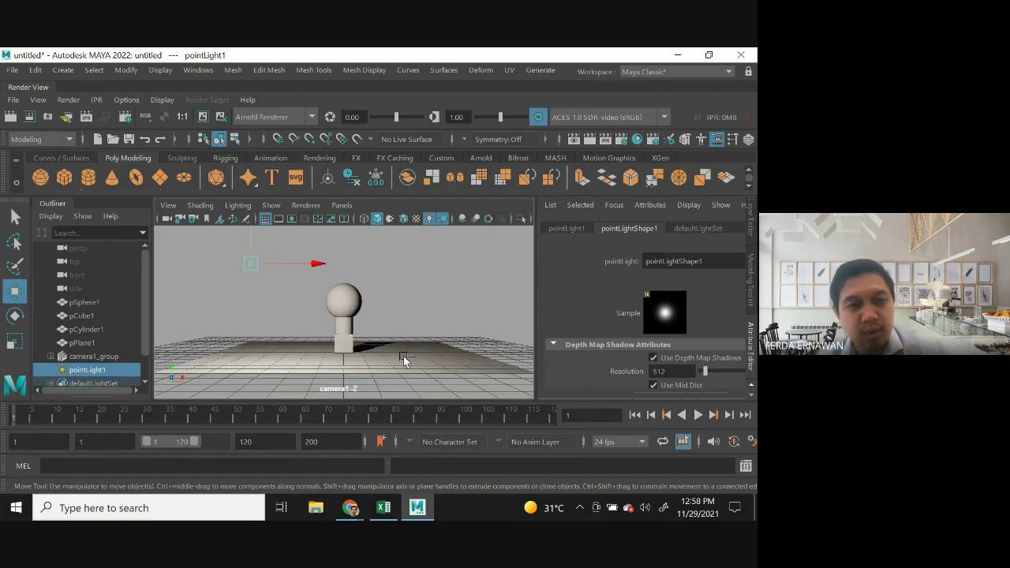
{"action": "left_click_drag", "start_coordinate": [404, 360], "coordinate": [377, 377], "text": "alt"}
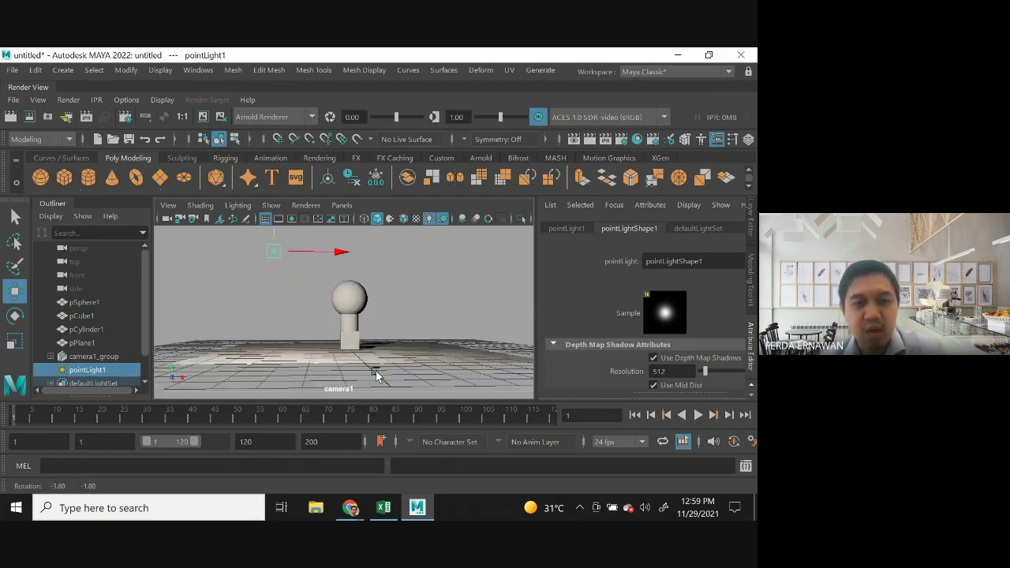
Undo the depth map shadow setting and the recent selection and light attribute changes, viewing the four-view layout before restoring the full camera1 view.
{"action": "key", "text": "ctrl+z"}
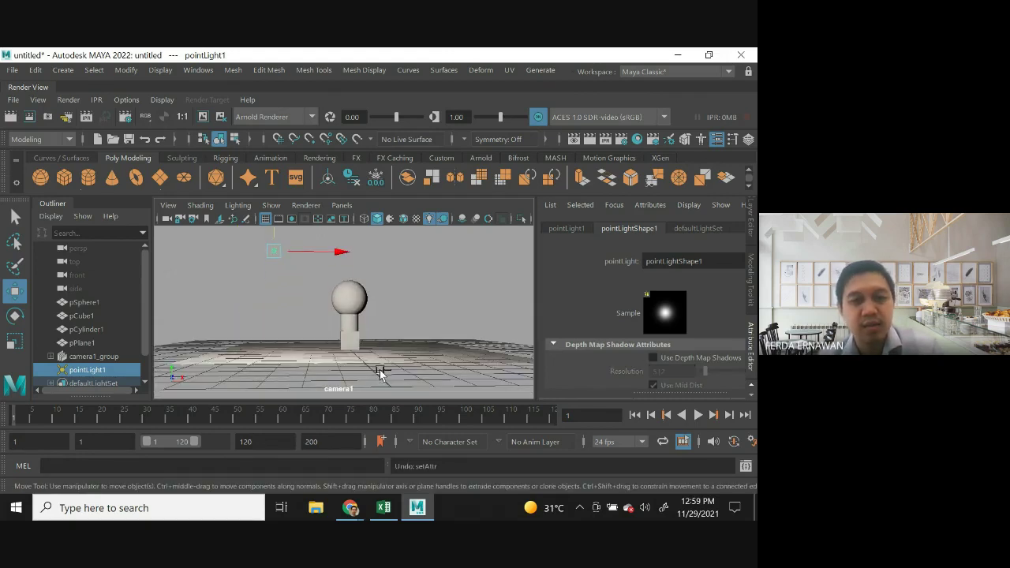
{"action": "key", "text": "ctrl+z"}
{"action": "key", "text": "ctrl+z"}
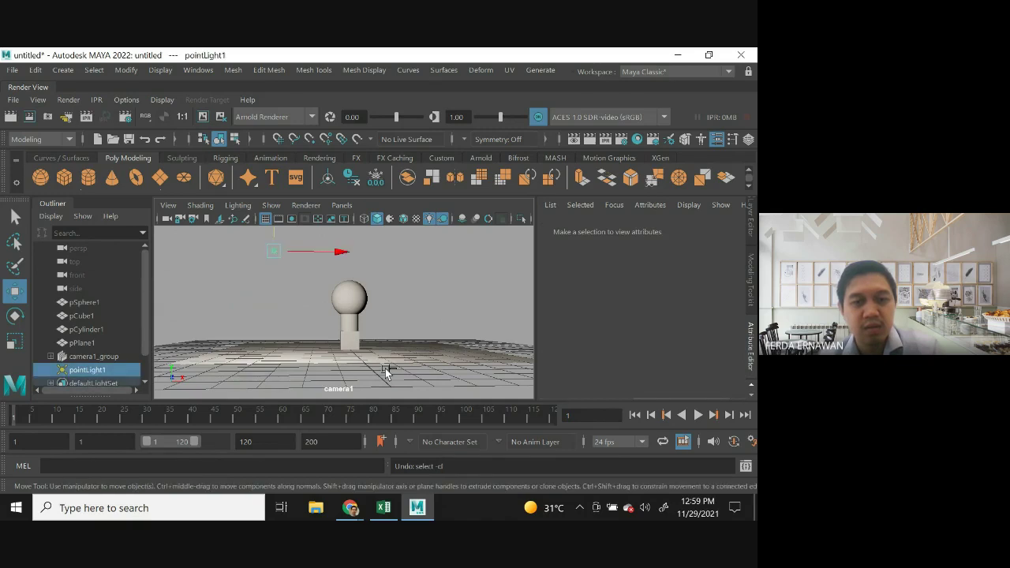
{"action": "key", "text": "space"}
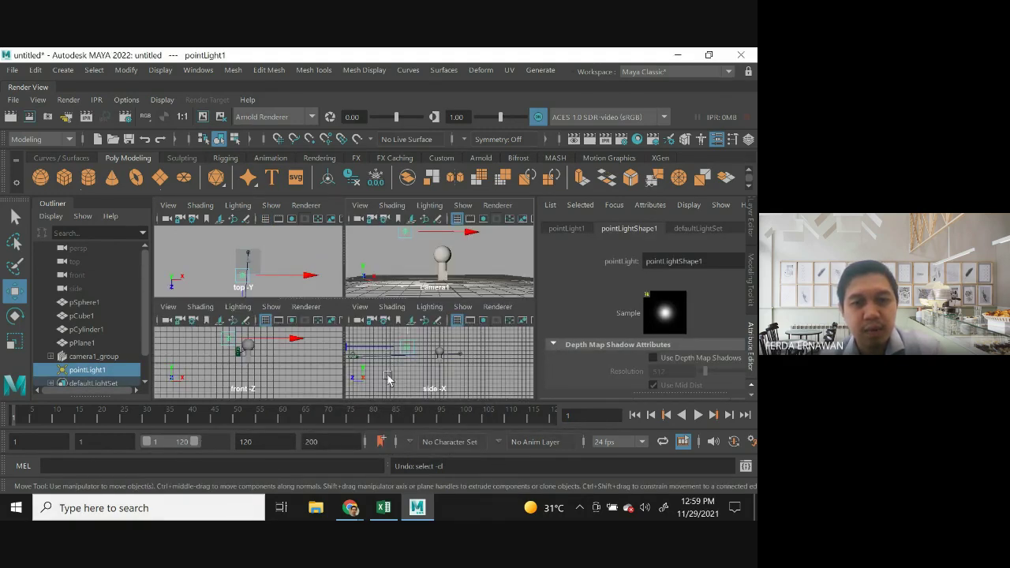
{"action": "left_click", "coordinate": [388, 320]}
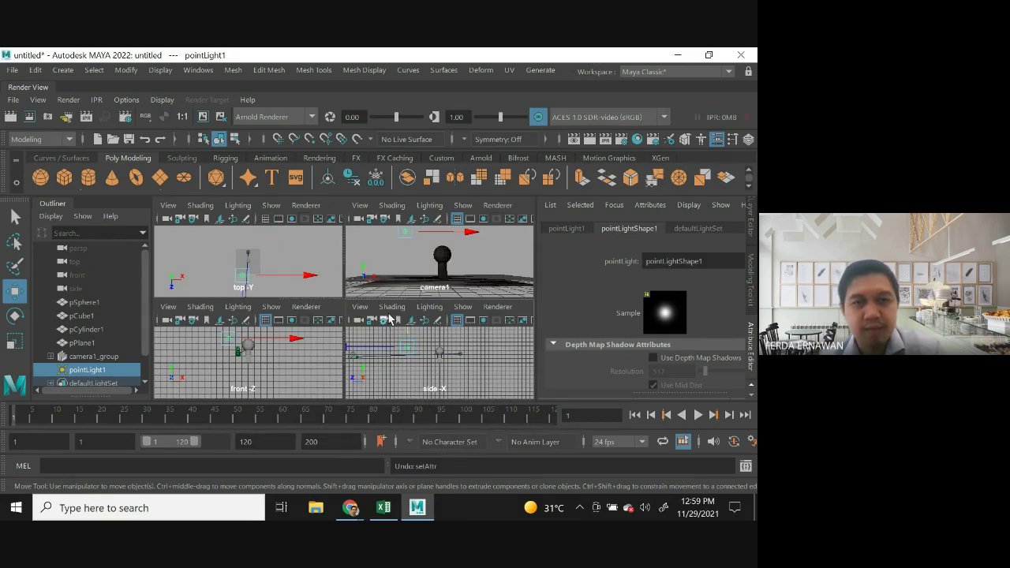
{"action": "left_click", "coordinate": [399, 263]}
{"action": "key", "text": "space"}
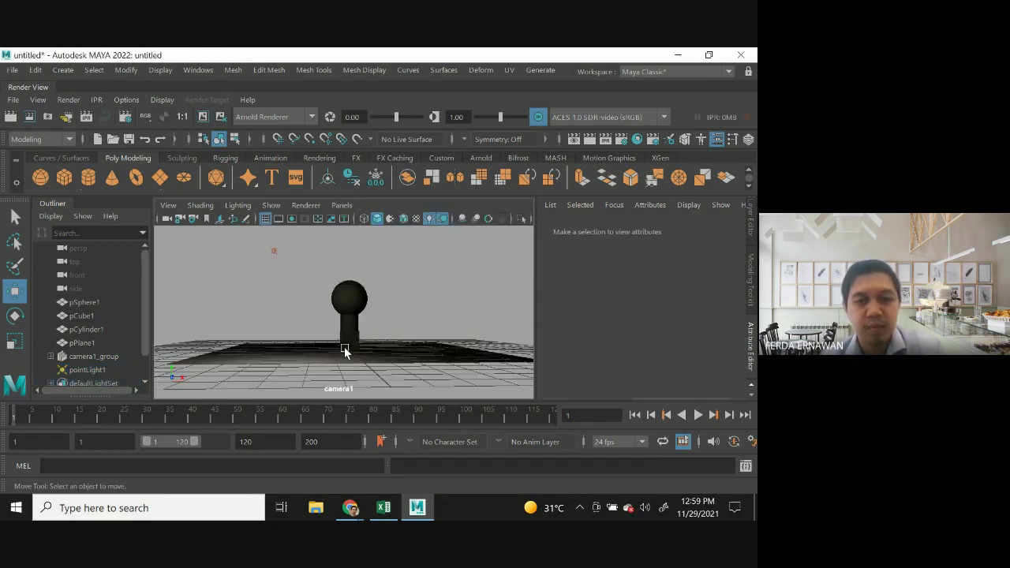
Select the point light in the camera1 view and check the lighting on the stacked primitives.
{"action": "left_click", "coordinate": [278, 253]}
{"action": "scroll", "coordinate": [353, 316], "scroll_direction": "up", "scroll_amount": 3}
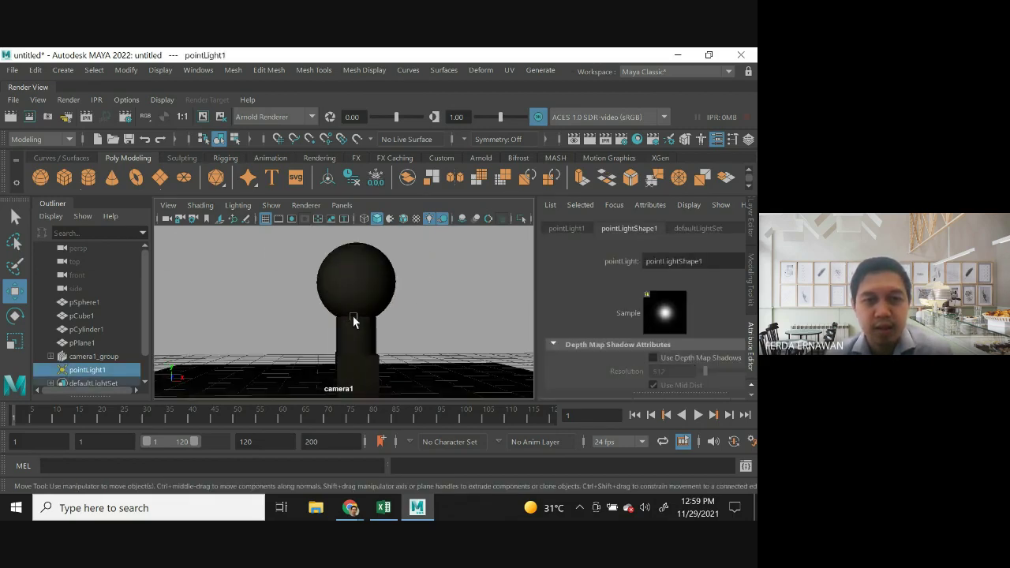
{"action": "scroll", "coordinate": [353, 316], "scroll_direction": "down", "scroll_amount": 2}
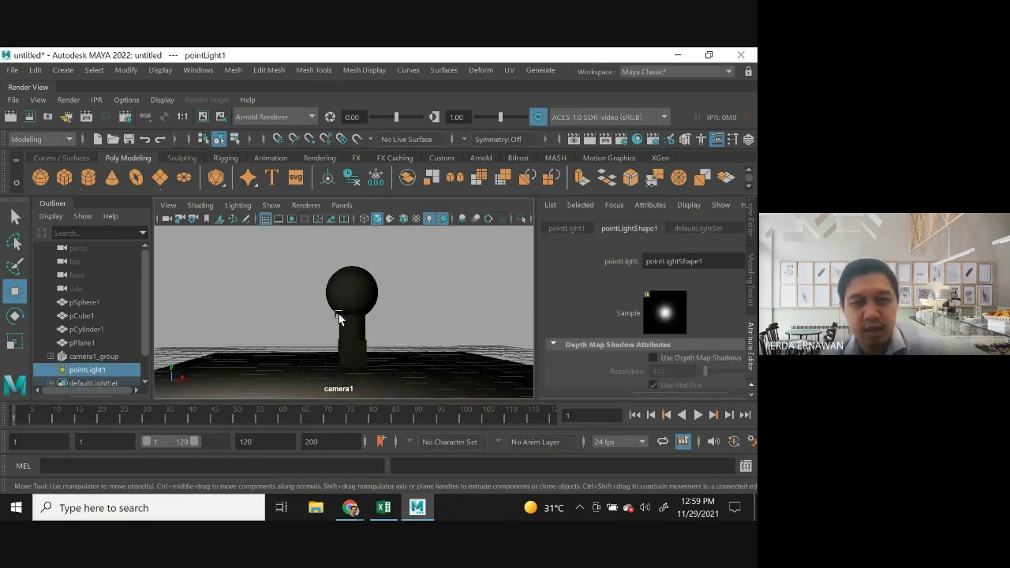
Move camera1 slightly upward in the side view and clear the selection.
{"action": "key", "text": "space"}
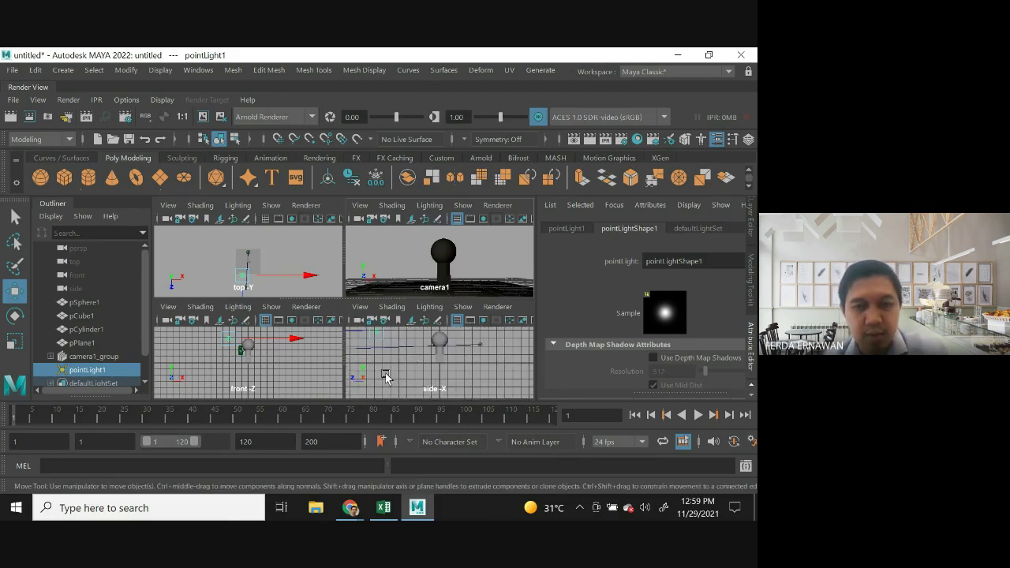
{"action": "scroll", "coordinate": [395, 375], "scroll_direction": "up", "scroll_amount": 3}
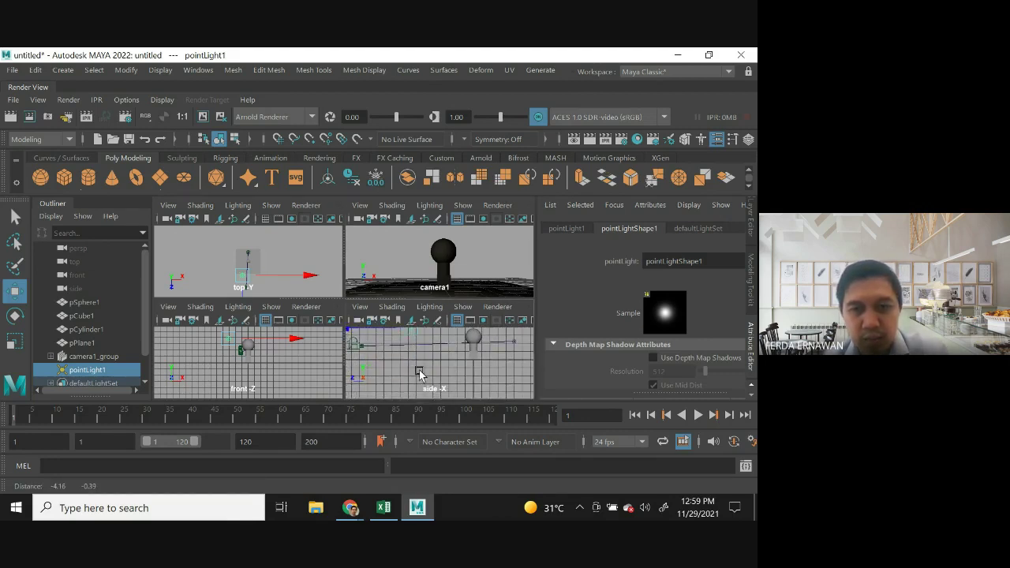
{"action": "left_click", "coordinate": [356, 346]}
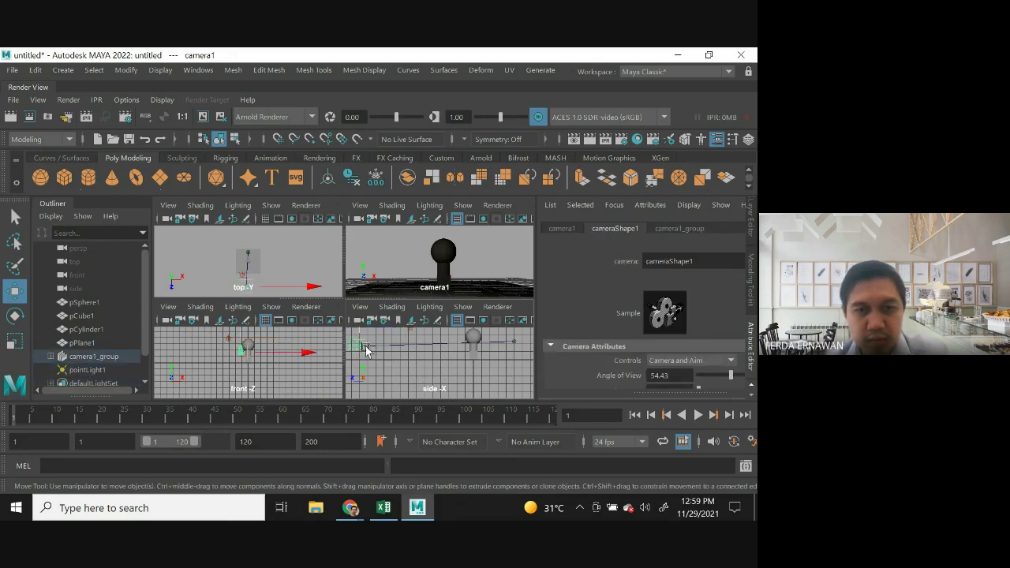
{"action": "left_click_drag", "start_coordinate": [360, 337], "coordinate": [359, 330]}
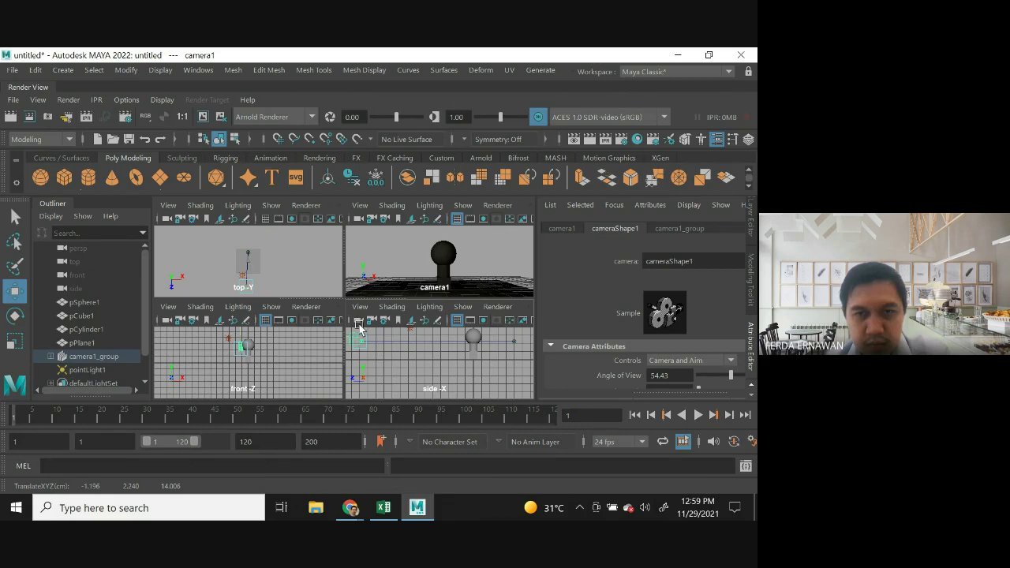
{"action": "left_click", "coordinate": [409, 252]}
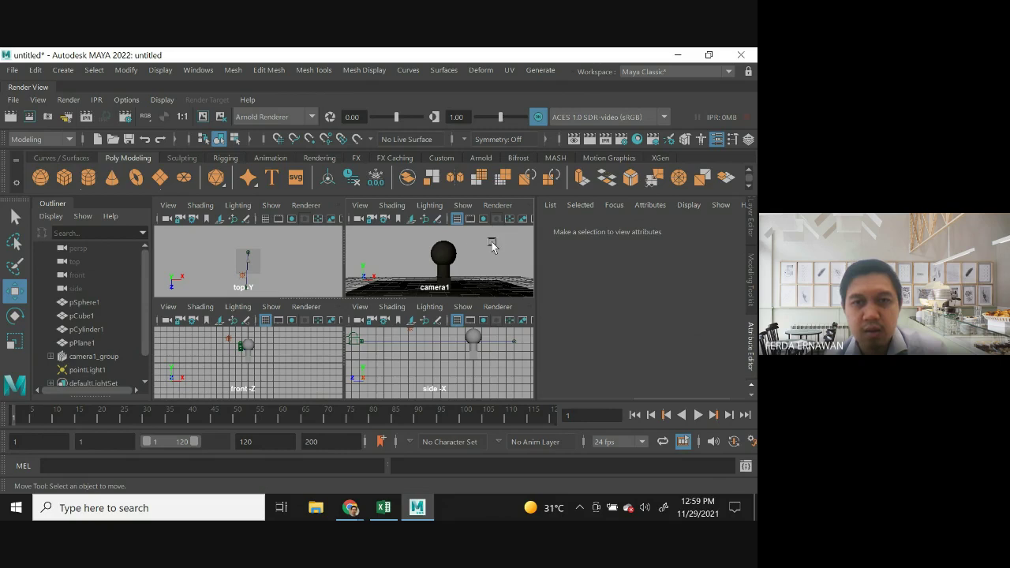
Show the scene through the persp camera in the maximized viewport and select the point light.
{"action": "key", "text": "space"}
{"action": "left_click", "coordinate": [342, 205]}
{"action": "mouse_move", "coordinate": [356, 223]}
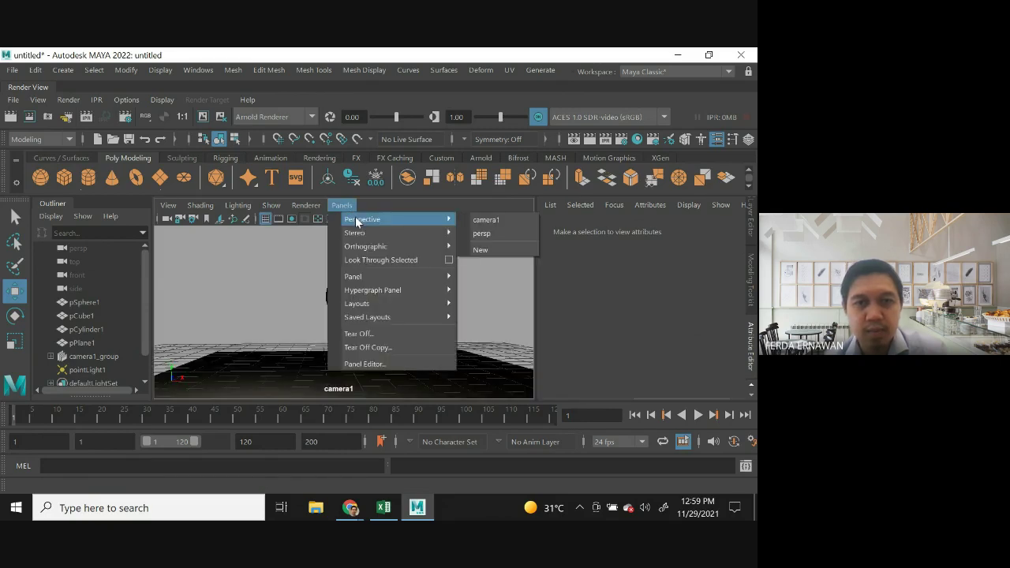
{"action": "left_click", "coordinate": [481, 234]}
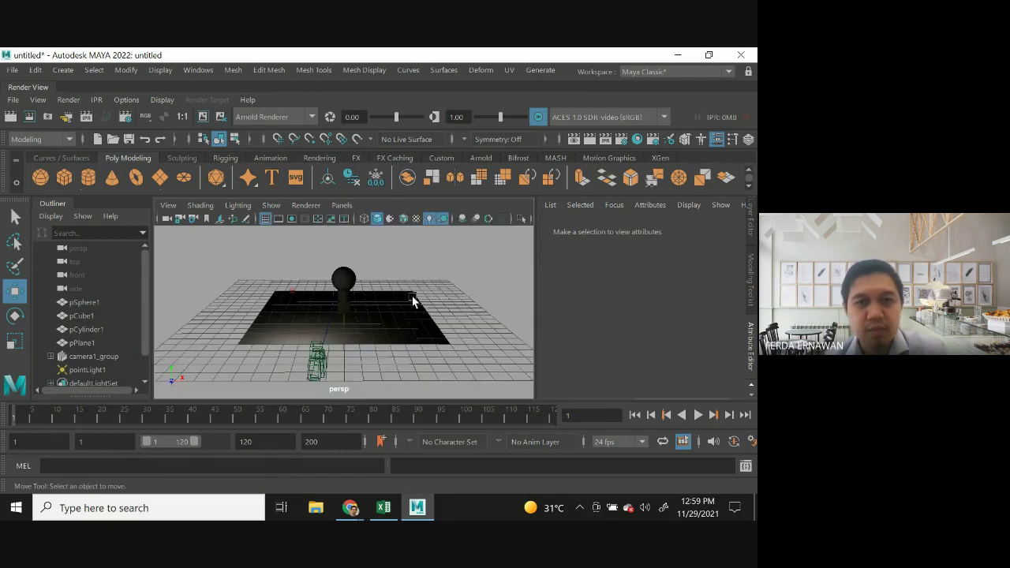
{"action": "left_click", "coordinate": [390, 311]}
{"action": "left_click", "coordinate": [282, 278]}
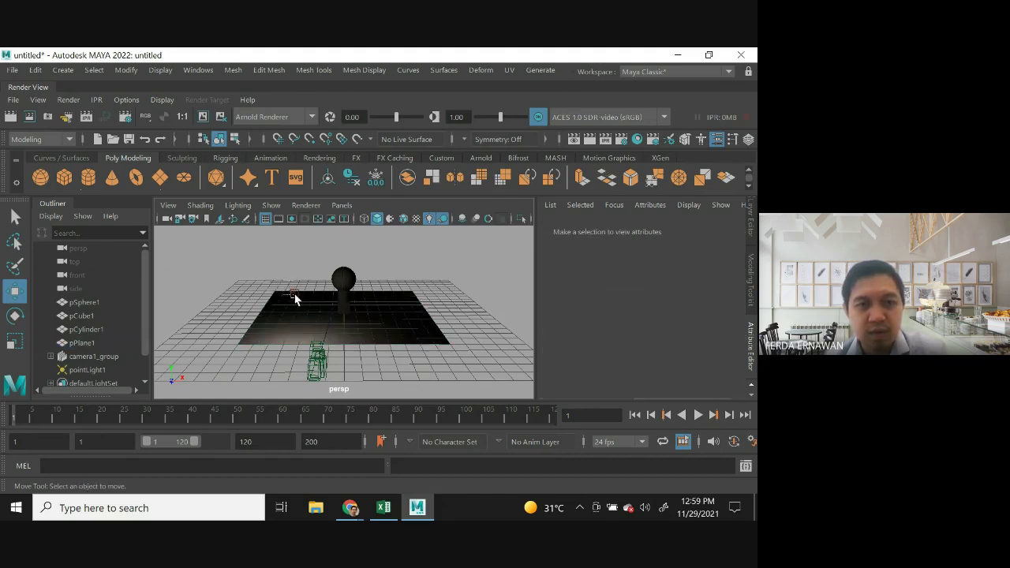
{"action": "left_click", "coordinate": [294, 298]}
{"action": "left_click", "coordinate": [234, 280]}
{"action": "left_click", "coordinate": [88, 370]}
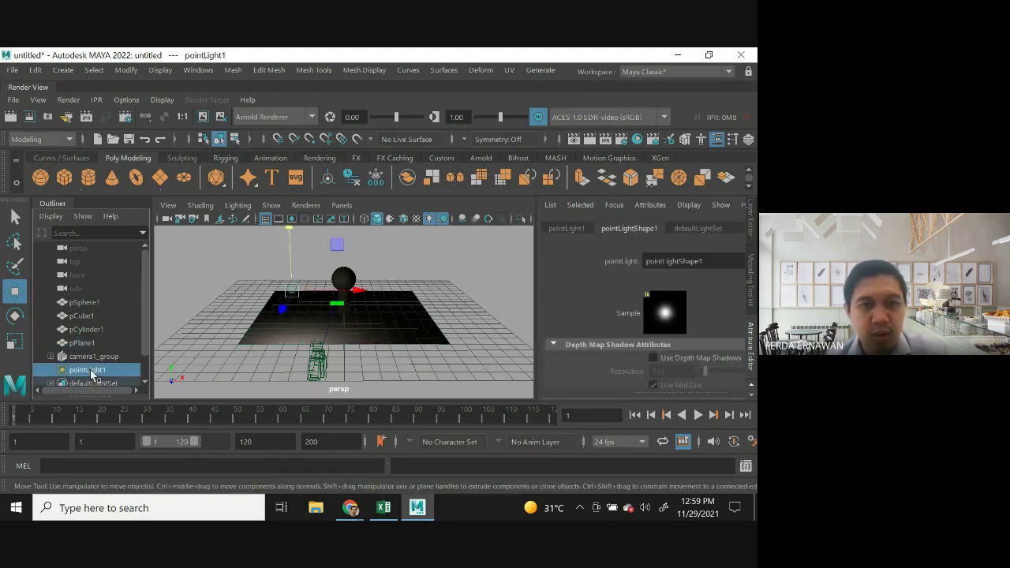
Change the point light's decay rate and set its intensity to 20.
{"action": "scroll", "coordinate": [648, 338], "scroll_direction": "up", "scroll_amount": 1}
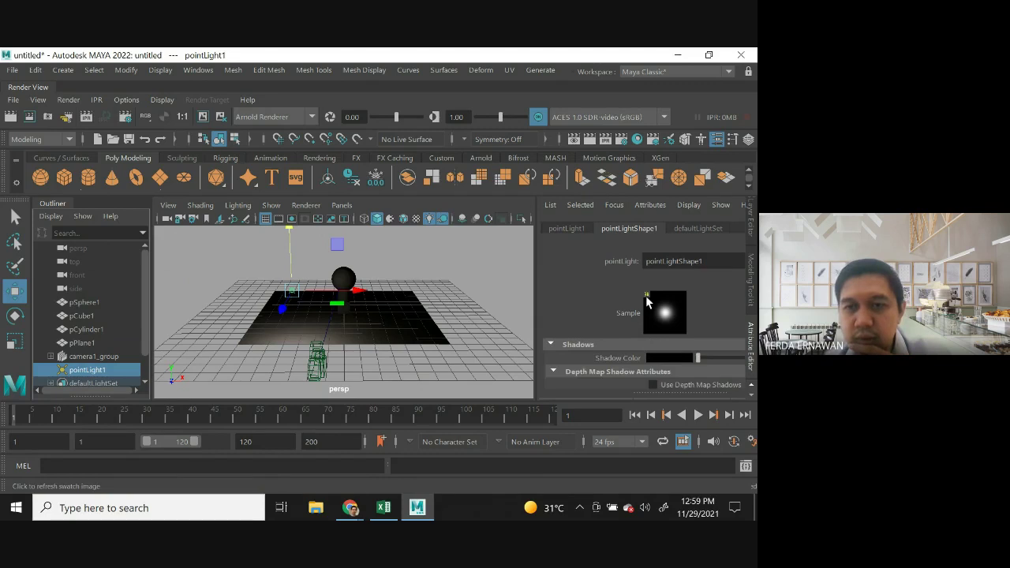
{"action": "scroll", "coordinate": [652, 340], "scroll_direction": "up", "scroll_amount": 3}
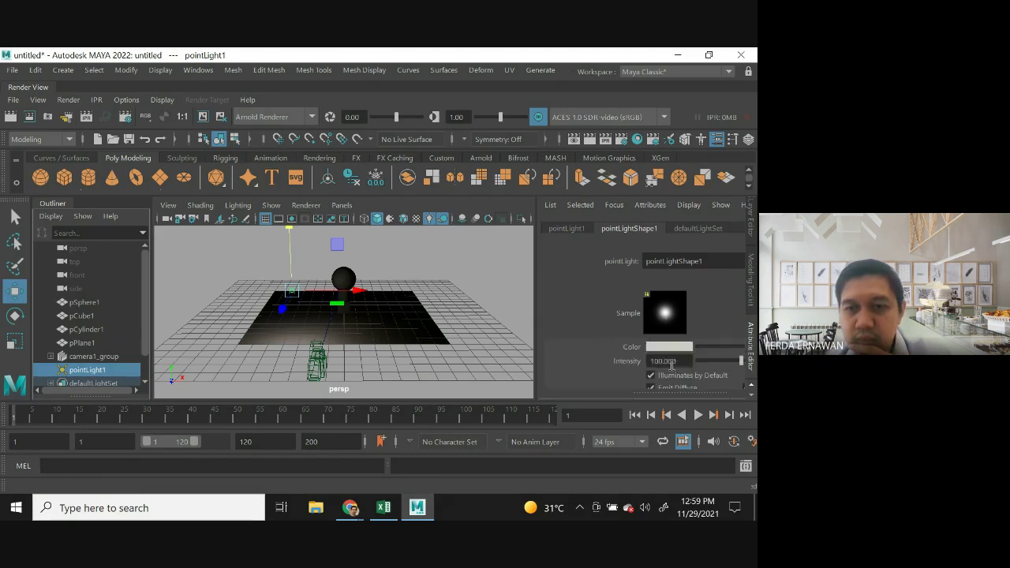
{"action": "left_click", "coordinate": [692, 373]}
{"action": "left_click", "coordinate": [678, 400]}
{"action": "scroll", "coordinate": [693, 353], "scroll_direction": "up", "scroll_amount": 3}
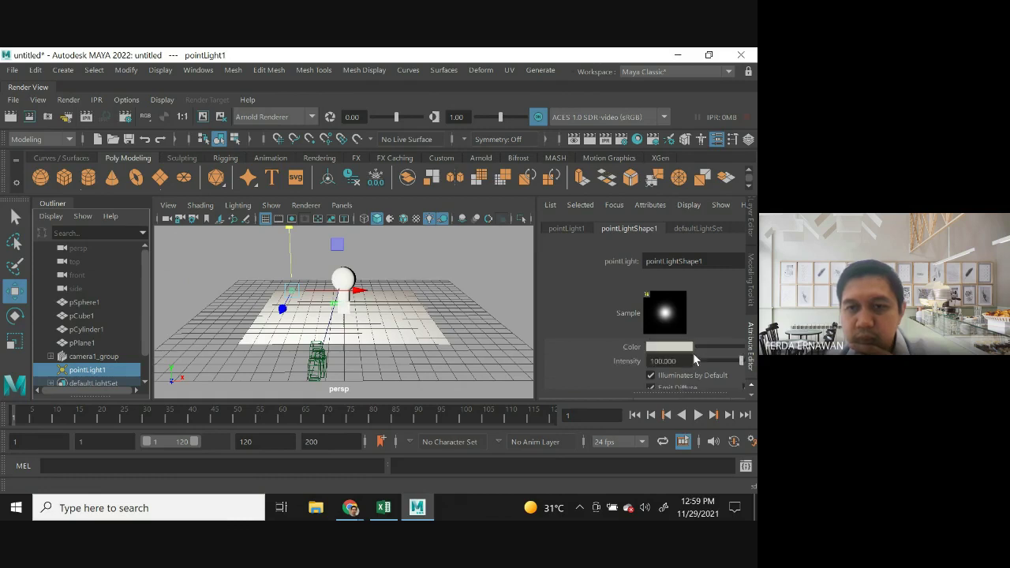
{"action": "double_click", "coordinate": [662, 362]}
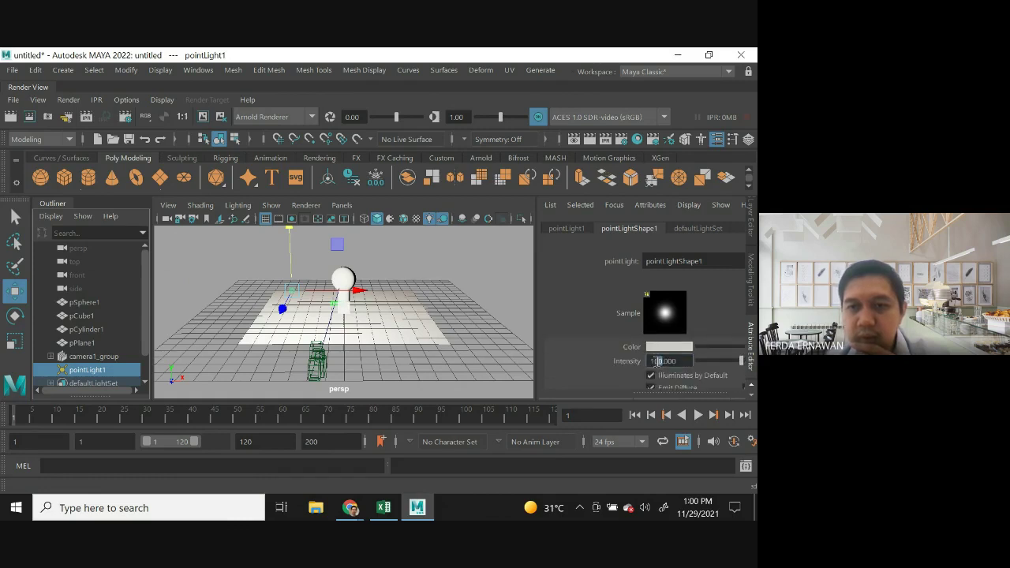
{"action": "type", "text": "20"}
{"action": "key", "text": "Return"}
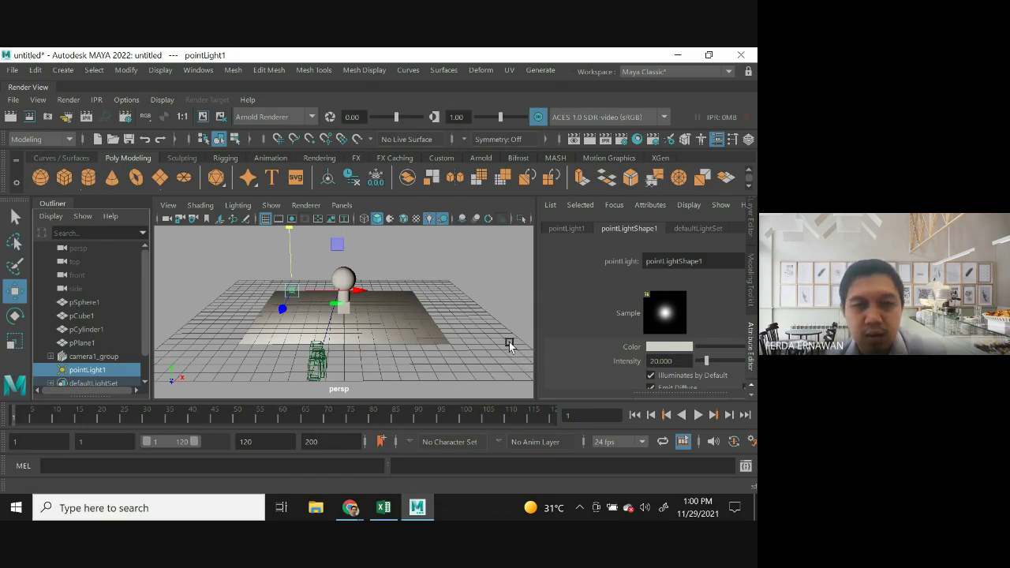
Enable Use Depth Map Shadows for the point light and compare the floor shadow with the option off and on.
{"action": "scroll", "coordinate": [639, 367], "scroll_direction": "down", "scroll_amount": 5}
{"action": "scroll", "coordinate": [639, 367], "scroll_direction": "down", "scroll_amount": 5}
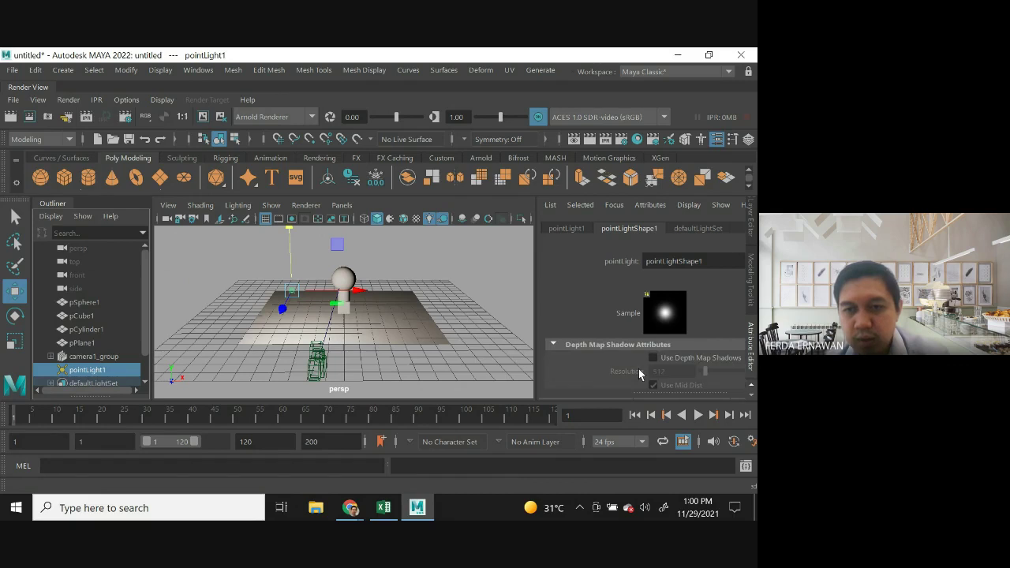
{"action": "left_click", "coordinate": [654, 357]}
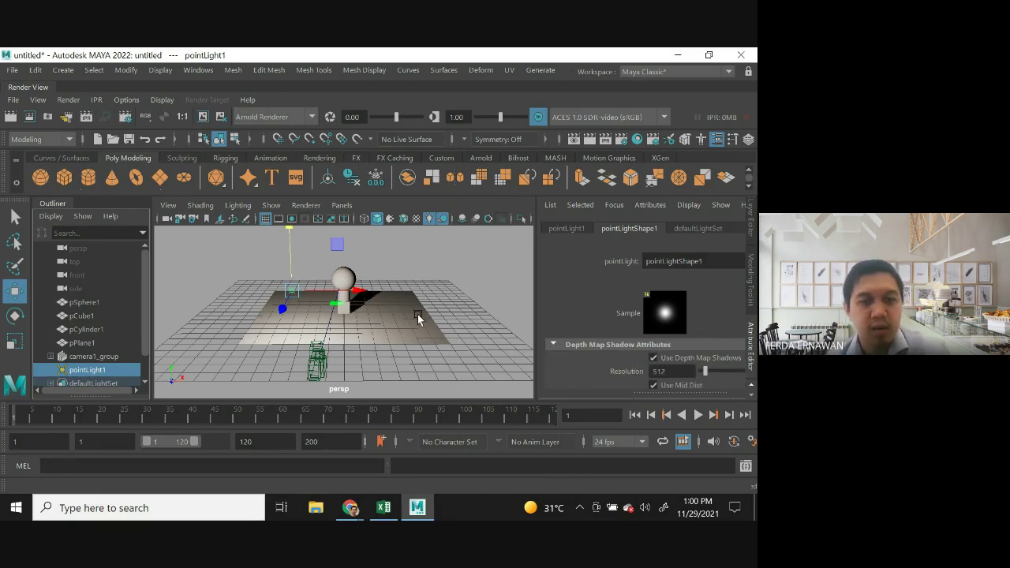
{"action": "left_click", "coordinate": [428, 341], "text": "alt"}
{"action": "mouse_move", "coordinate": [427, 337]}
{"action": "left_mouse_down", "text": "alt"}
{"action": "mouse_move", "coordinate": [417, 335]}
{"action": "mouse_move", "coordinate": [485, 328]}
{"action": "mouse_move", "coordinate": [350, 345]}
{"action": "mouse_move", "coordinate": [334, 401]}
{"action": "mouse_move", "coordinate": [329, 365]}
{"action": "mouse_move", "coordinate": [397, 334]}
{"action": "mouse_move", "coordinate": [477, 331]}
{"action": "mouse_move", "coordinate": [430, 332]}
{"action": "mouse_move", "coordinate": [434, 355]}
{"action": "mouse_move", "coordinate": [432, 334]}
{"action": "left_mouse_up", "text": "alt"}
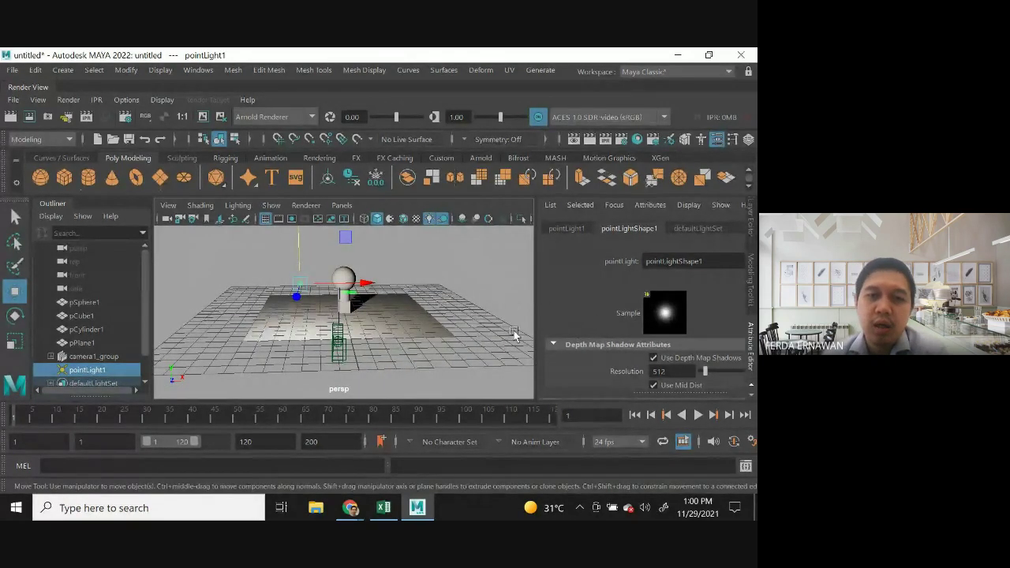
{"action": "left_click", "coordinate": [652, 359]}
{"action": "left_click", "coordinate": [652, 360]}
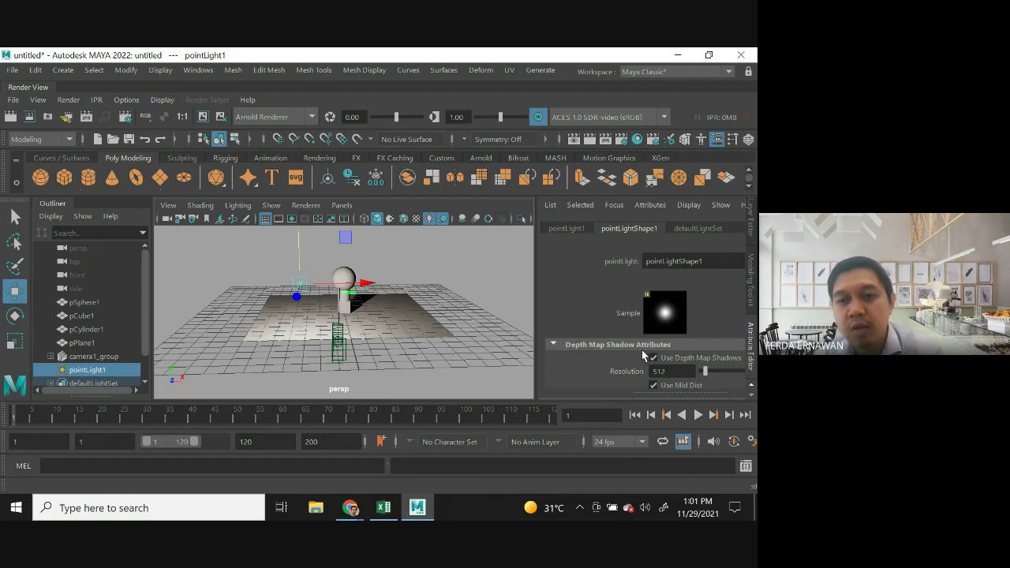
Replace the point light's depth map shadows with Use Ray Trace Shadows and inspect the stack's cast shadow in the persp view.
{"action": "left_click", "coordinate": [653, 358]}
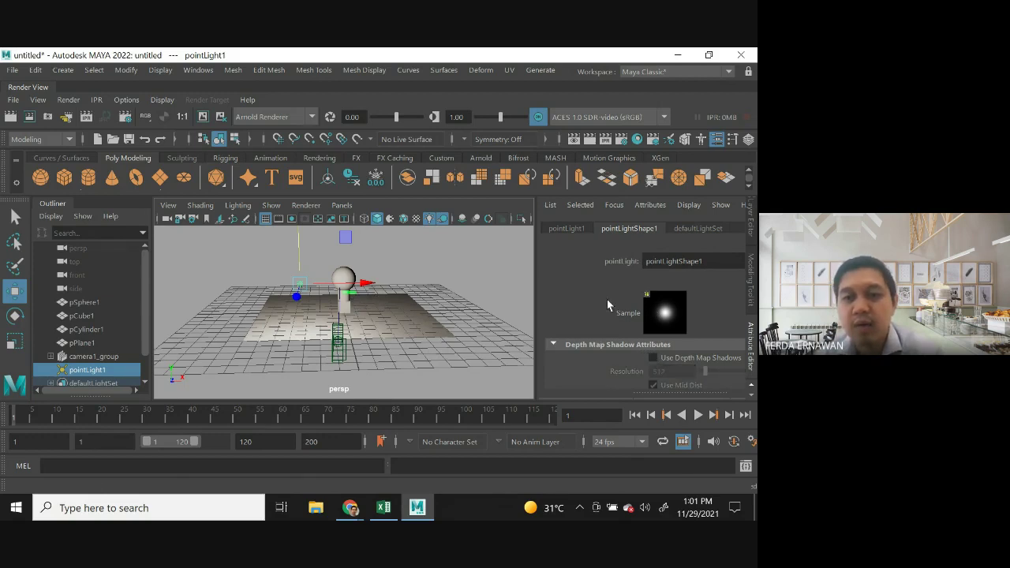
{"action": "scroll", "coordinate": [616, 352], "scroll_direction": "down", "scroll_amount": 5}
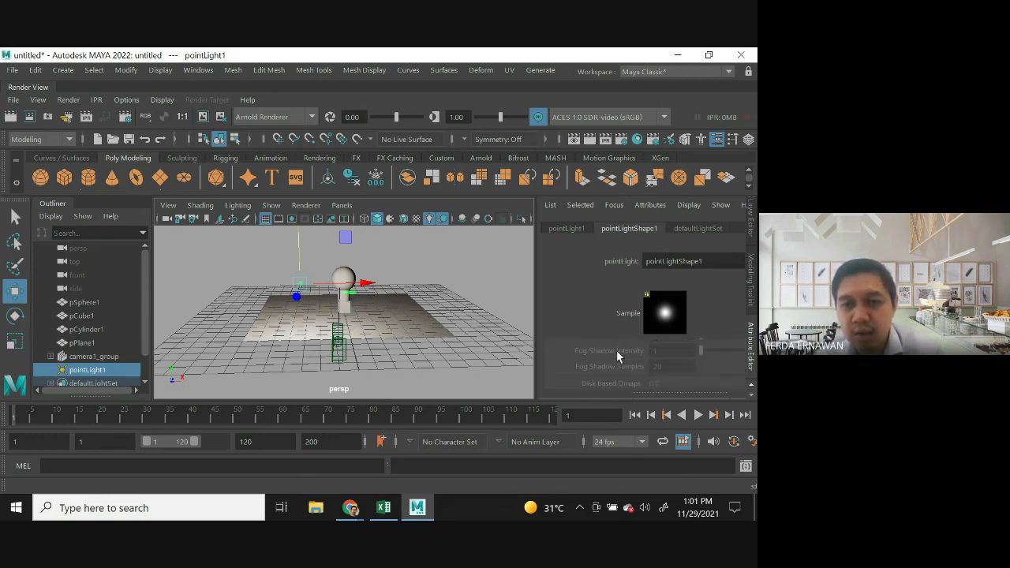
{"action": "scroll", "coordinate": [617, 351], "scroll_direction": "down", "scroll_amount": 3}
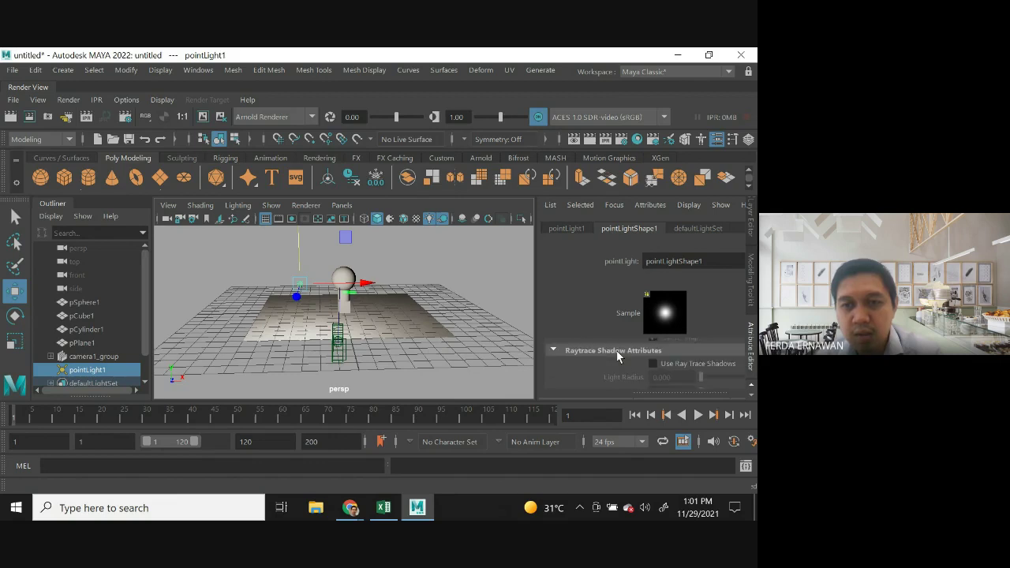
{"action": "left_click", "coordinate": [654, 365]}
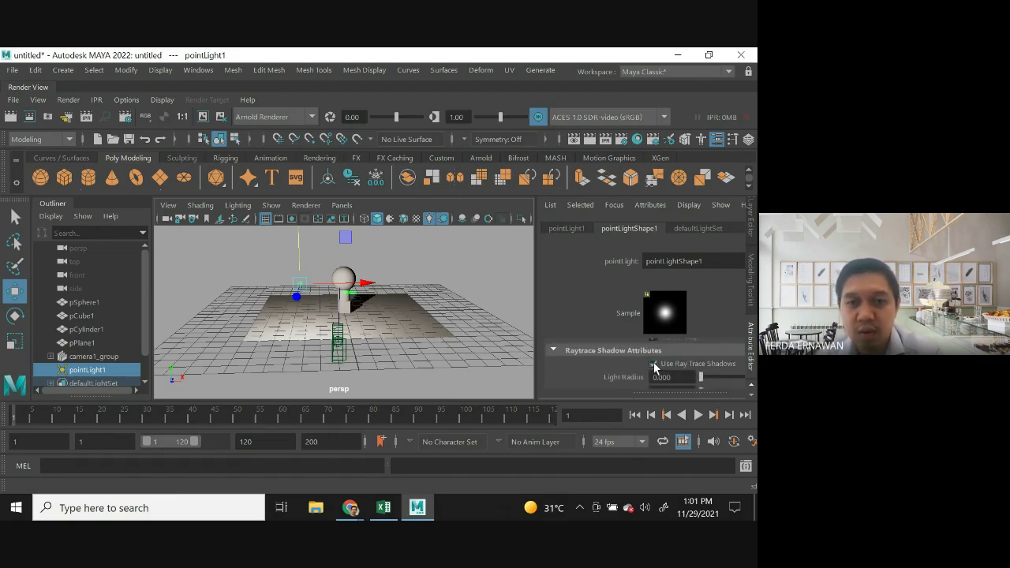
{"action": "scroll", "coordinate": [596, 363], "scroll_direction": "down", "scroll_amount": 1}
{"action": "scroll", "coordinate": [596, 363], "scroll_direction": "up", "scroll_amount": 1}
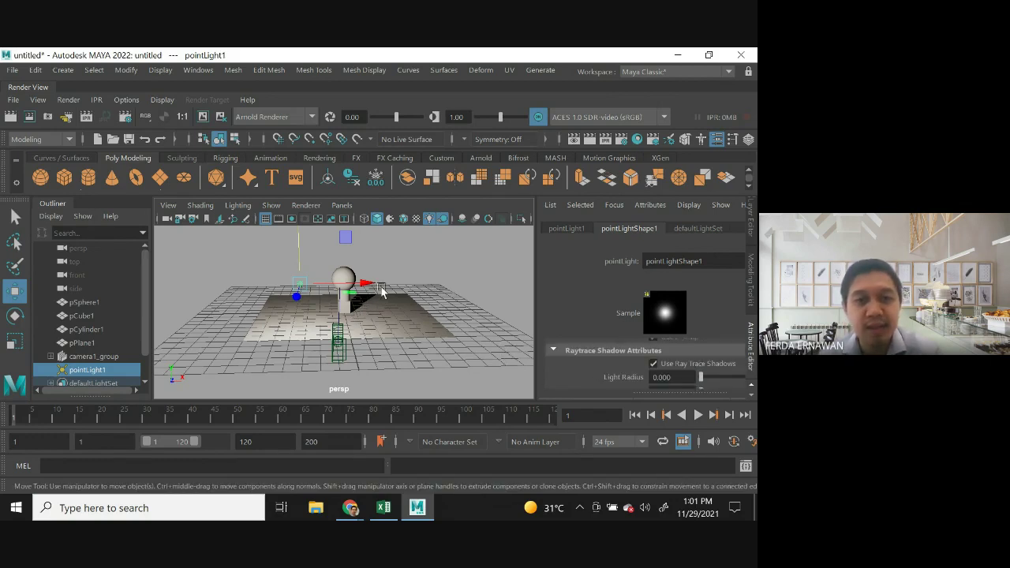
{"action": "left_click_drag", "start_coordinate": [388, 316], "coordinate": [356, 321], "text": "alt"}
{"action": "scroll", "coordinate": [607, 381], "scroll_direction": "down", "scroll_amount": 3}
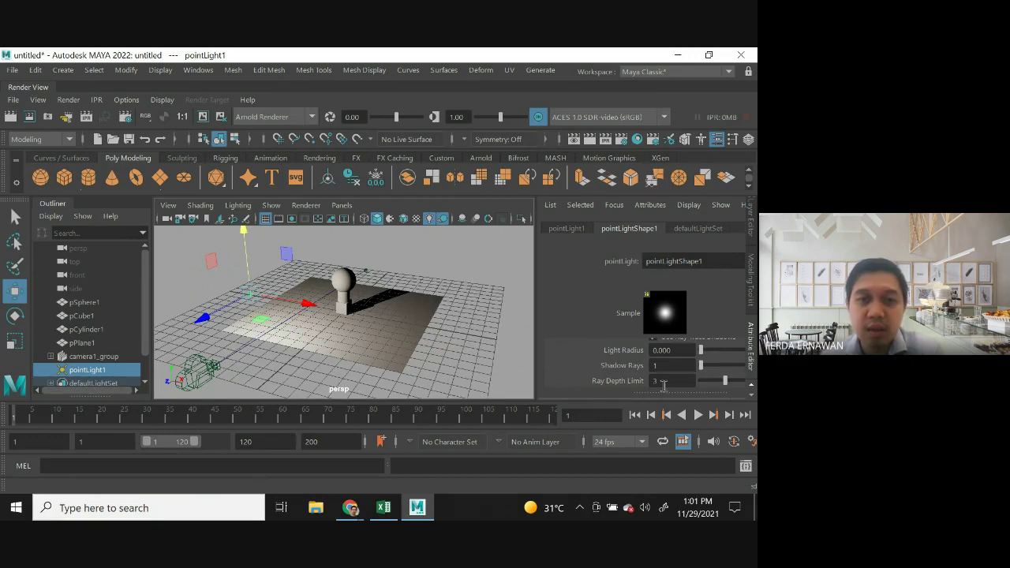
{"action": "left_click", "coordinate": [468, 286]}
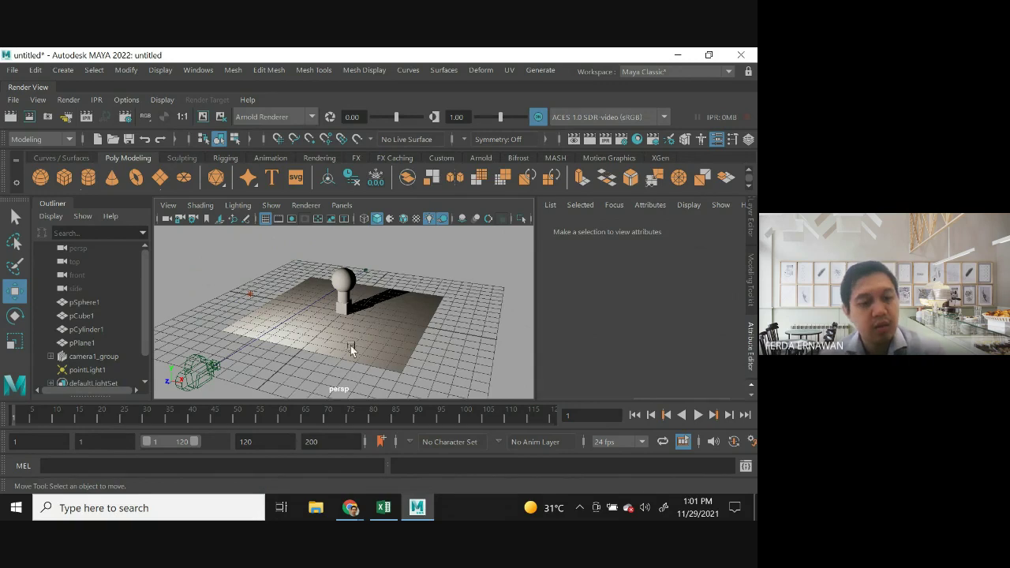
{"action": "left_click_drag", "start_coordinate": [315, 357], "coordinate": [294, 371], "text": "alt"}
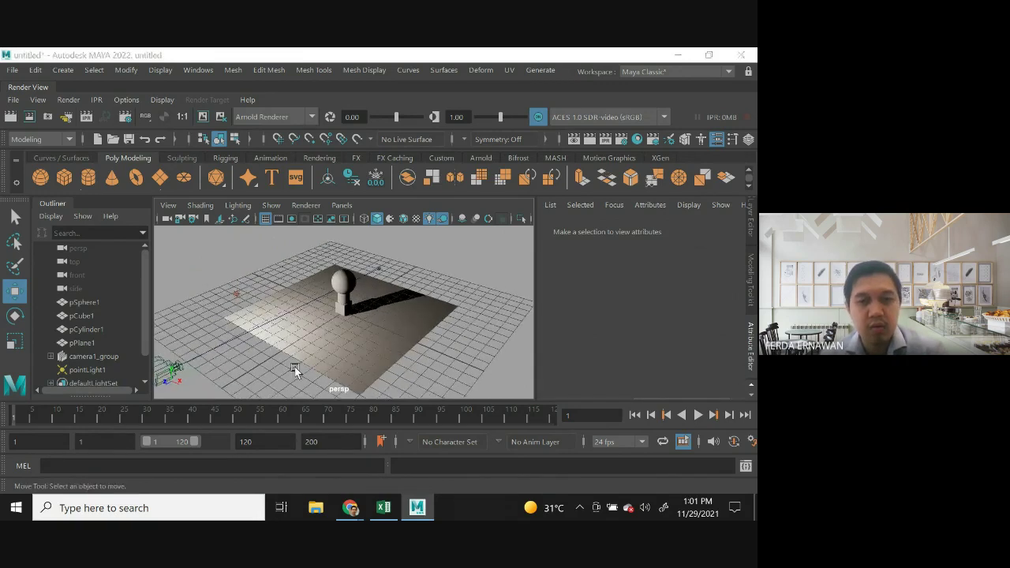
Select camera1 in the top view and move it sideways along X until it lines up with the stack.
{"action": "key", "text": "space"}
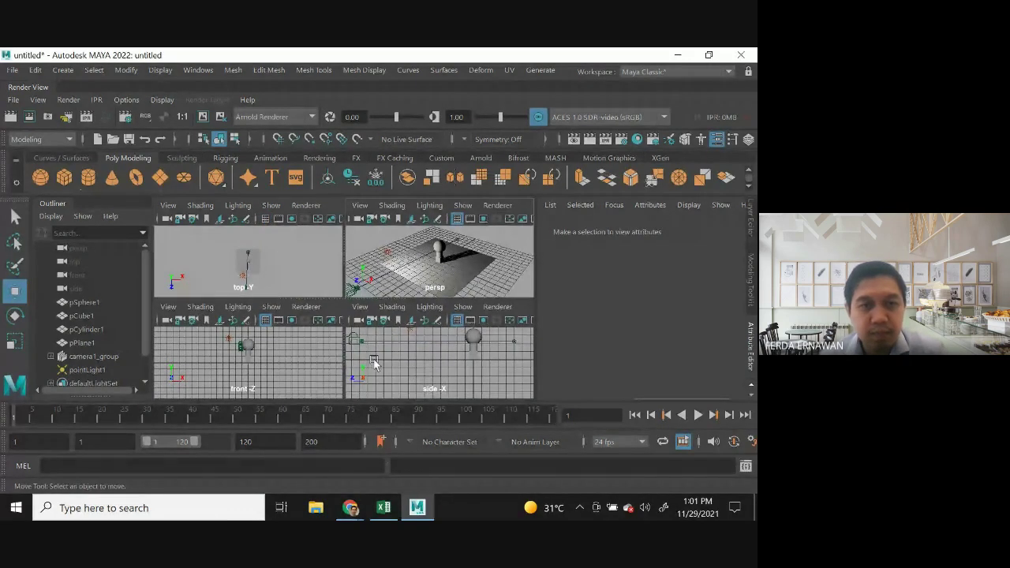
{"action": "mouse_move", "coordinate": [230, 274]}
{"action": "left_mouse_down"}
{"action": "mouse_move", "coordinate": [253, 292]}
{"action": "mouse_move", "coordinate": [237, 281]}
{"action": "mouse_move", "coordinate": [286, 289]}
{"action": "left_mouse_up"}
{"action": "left_click", "coordinate": [257, 289]}
{"action": "left_click", "coordinate": [284, 289]}
{"action": "left_click", "coordinate": [285, 254]}
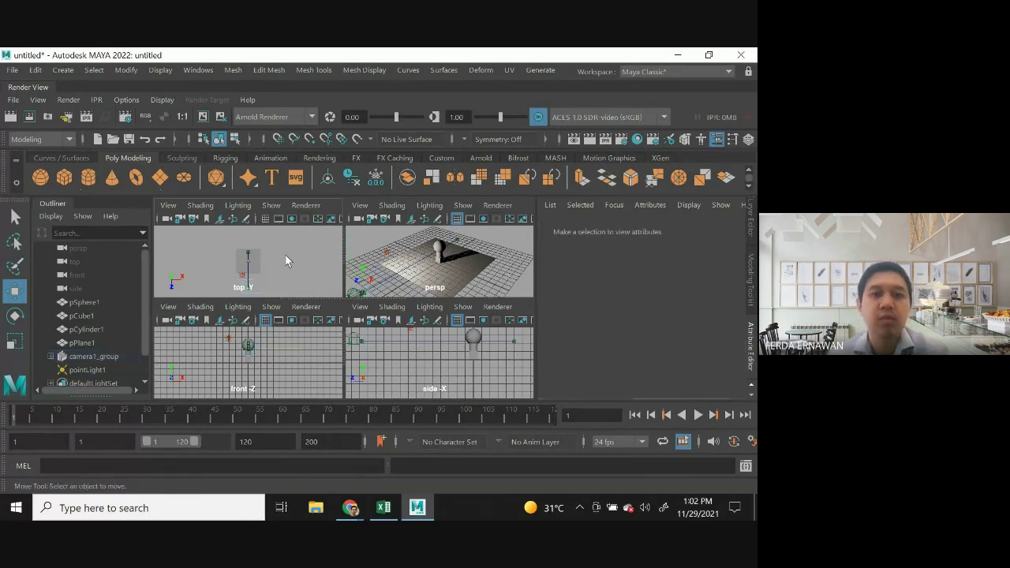
Maximize the persp view and inspect the stack's shadow on the floor from several angles.
{"action": "left_click", "coordinate": [407, 278]}
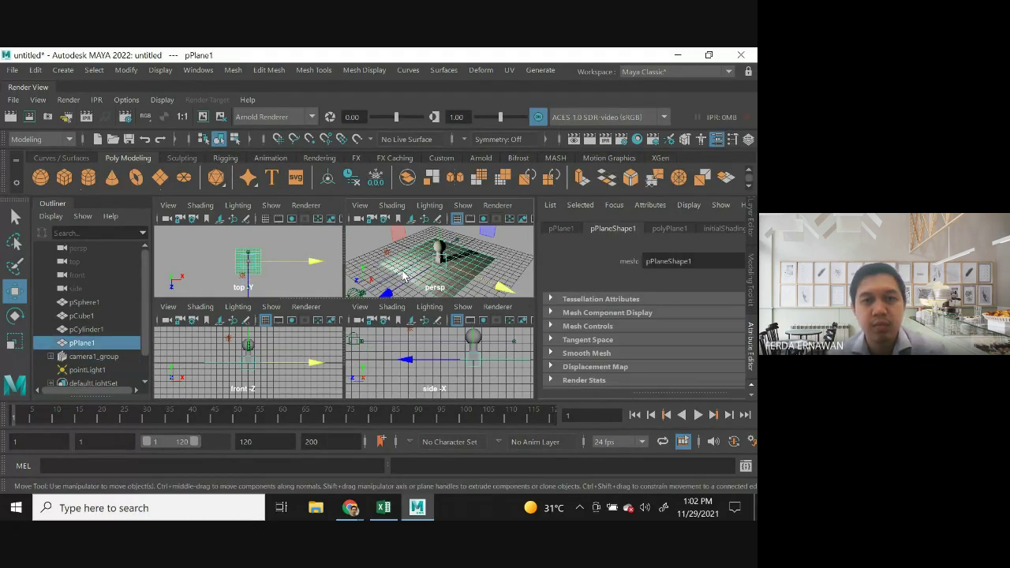
{"action": "key", "text": "space"}
{"action": "left_click_drag", "start_coordinate": [259, 348], "coordinate": [464, 322], "text": "alt"}
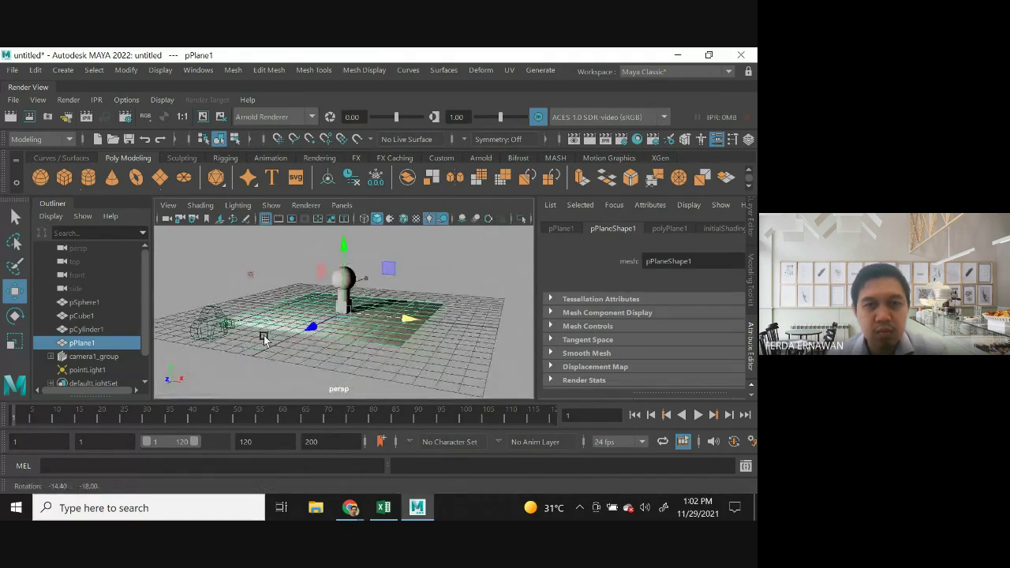
{"action": "left_click", "coordinate": [450, 305]}
{"action": "left_click_drag", "start_coordinate": [350, 352], "coordinate": [384, 368], "text": "alt"}
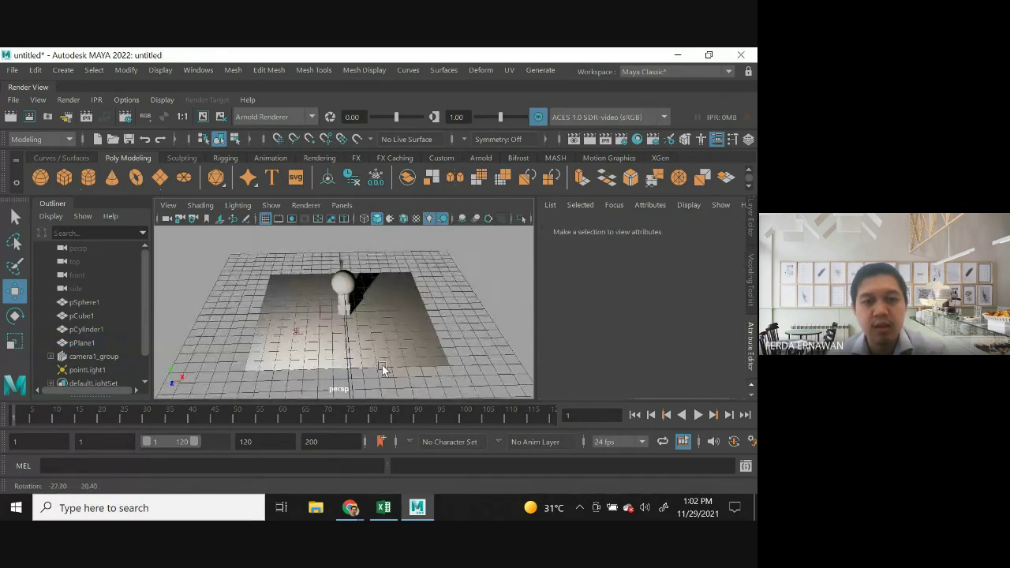
Switch the maximized viewport to camera1 and check its framing against the four-view layout.
{"action": "left_click", "coordinate": [342, 206]}
{"action": "mouse_move", "coordinate": [349, 220]}
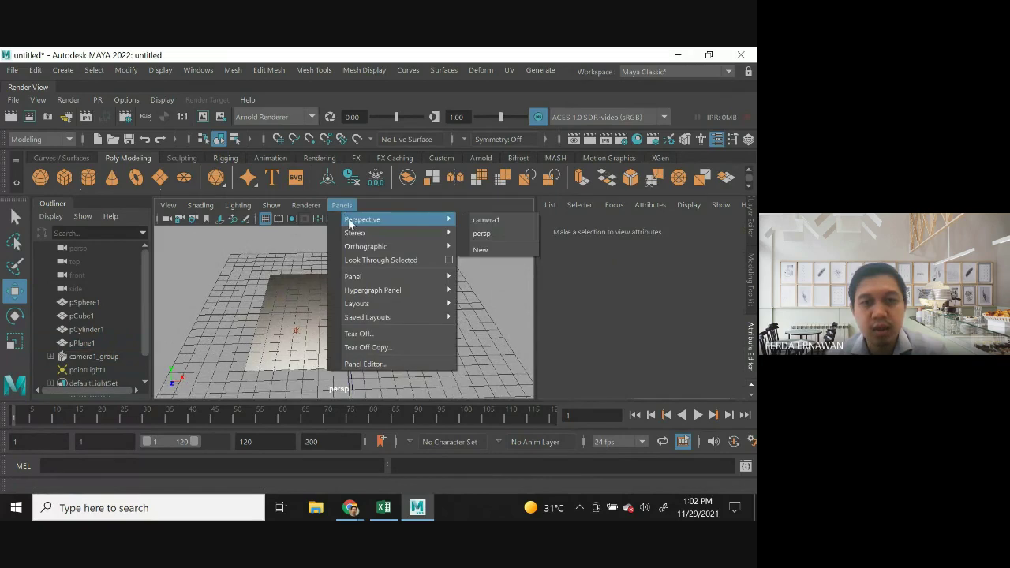
{"action": "left_click", "coordinate": [474, 220]}
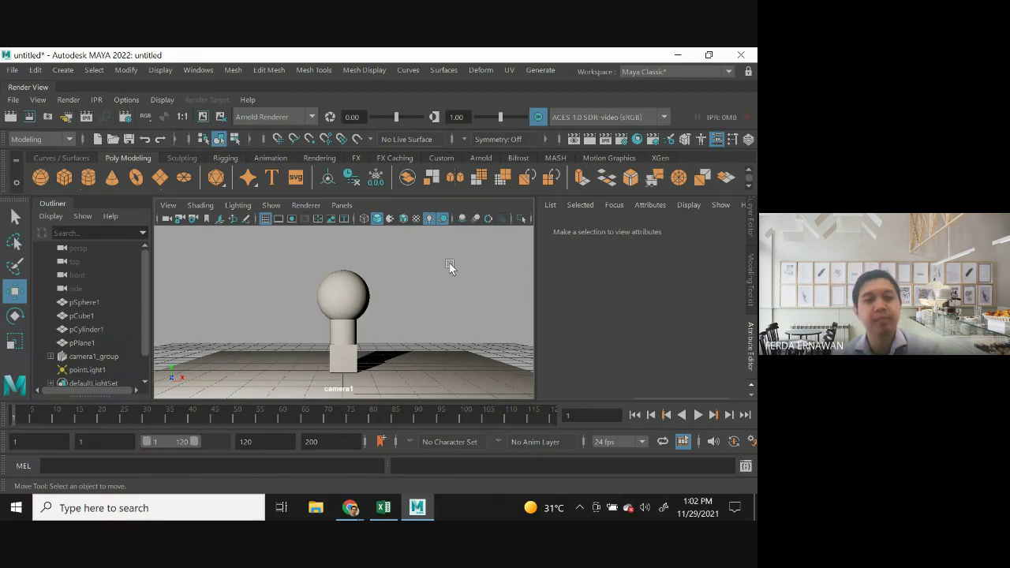
{"action": "key", "text": "space"}
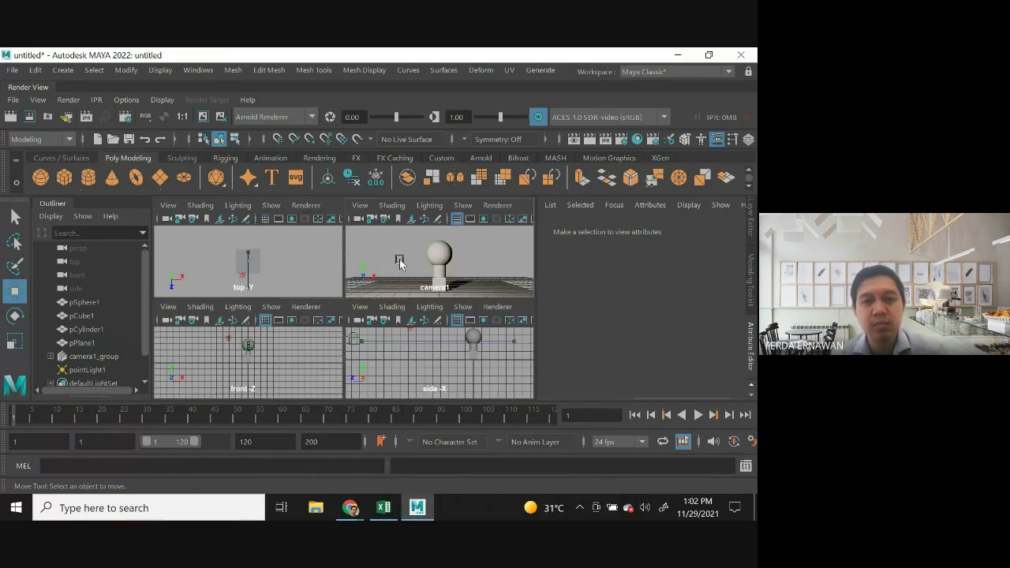
{"action": "key", "text": "space"}
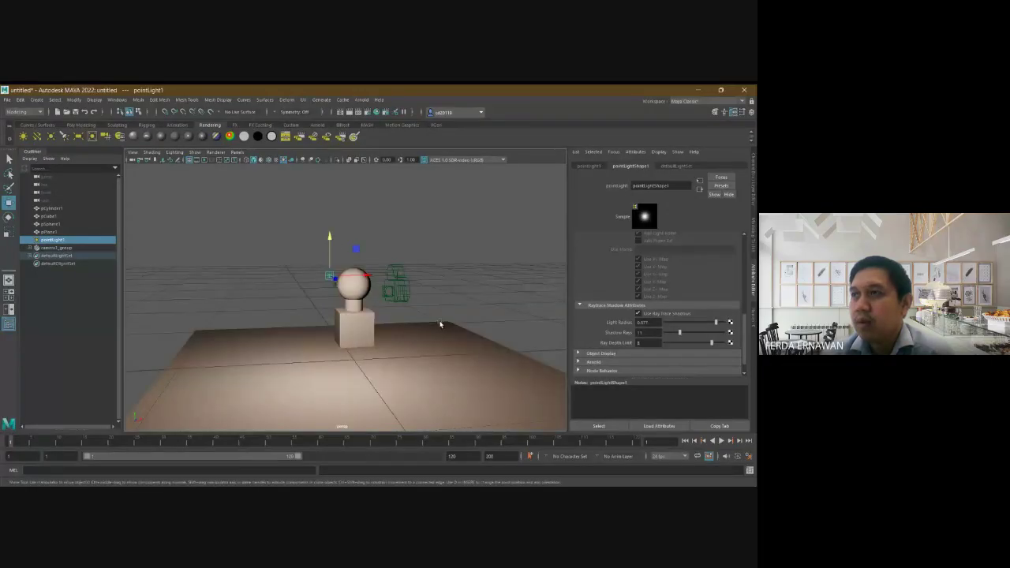
Brighten the point light's turquoise shadow color and enable Use Depth Map Shadows while viewing the stack through camera1.
{"action": "right_click_drag", "start_coordinate": [441, 324], "coordinate": [463, 323], "text": "alt"}
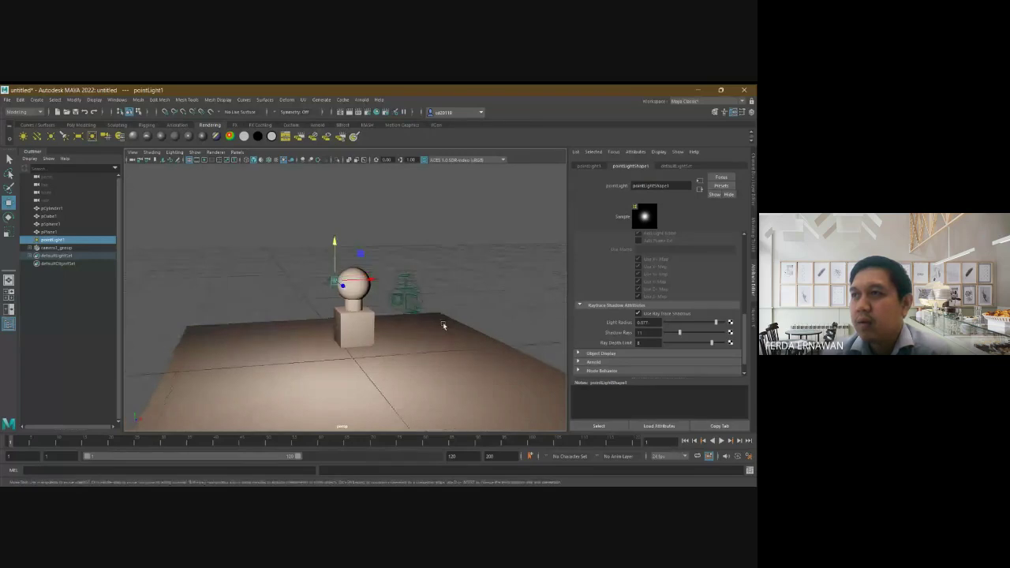
{"action": "left_click_drag", "start_coordinate": [469, 308], "coordinate": [466, 308], "text": "alt"}
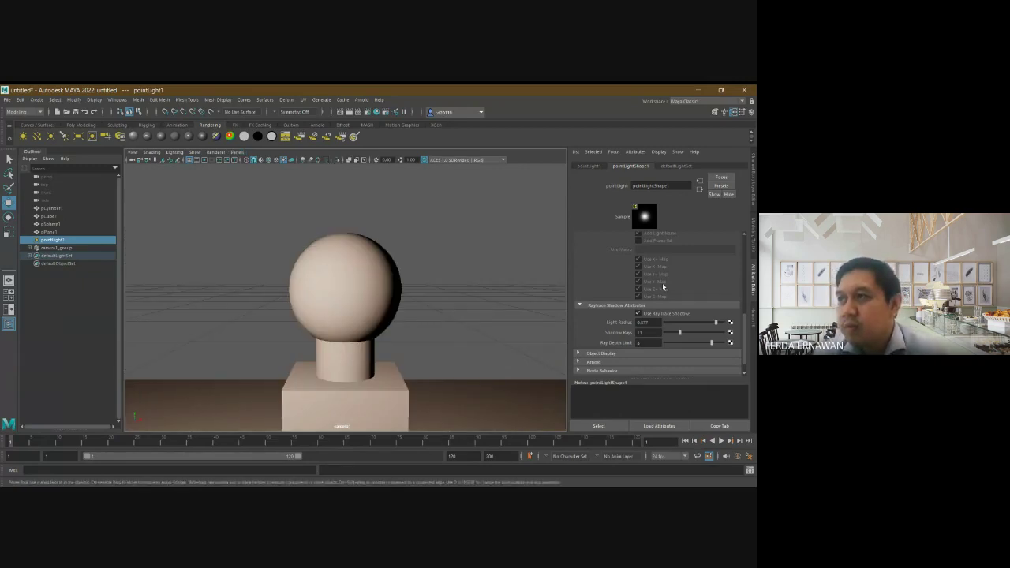
{"action": "scroll", "coordinate": [662, 283], "scroll_direction": "up", "scroll_amount": 5}
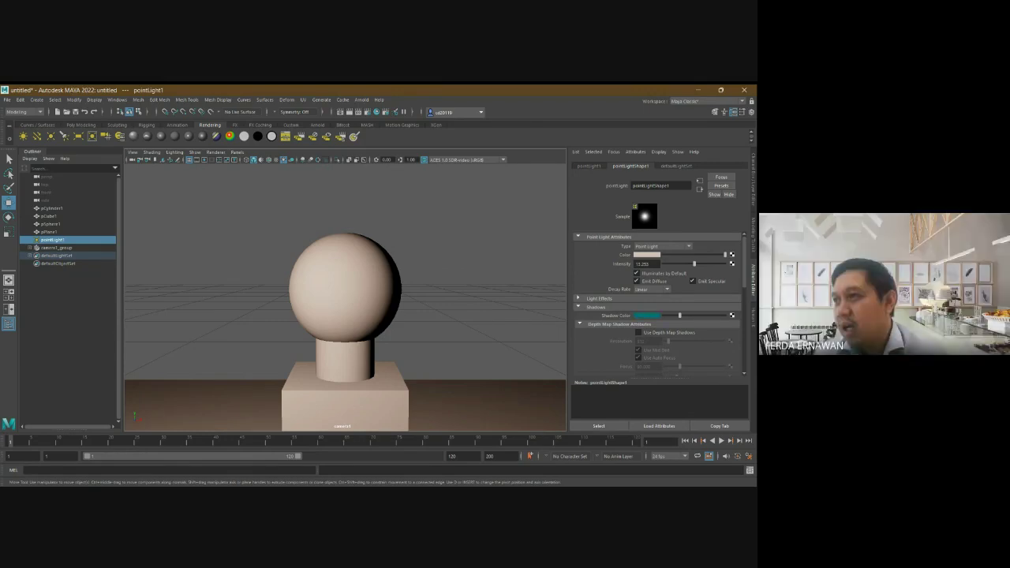
{"action": "scroll", "coordinate": [517, 297], "scroll_direction": "down", "scroll_amount": 3}
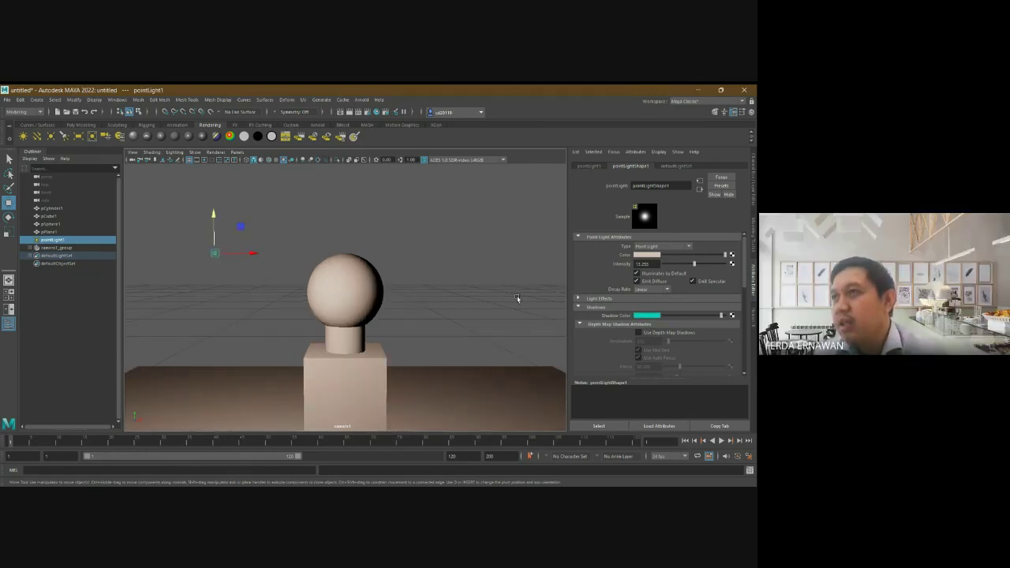
{"action": "left_click", "coordinate": [640, 334]}
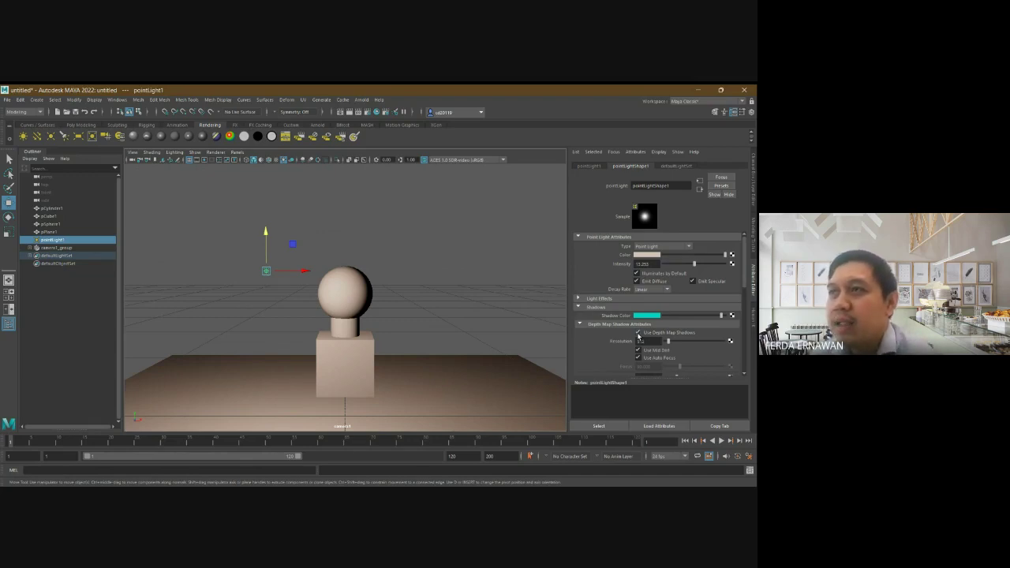
Turn off depth map shadows for the point light and look through its shadow attributes.
{"action": "left_click", "coordinate": [639, 333]}
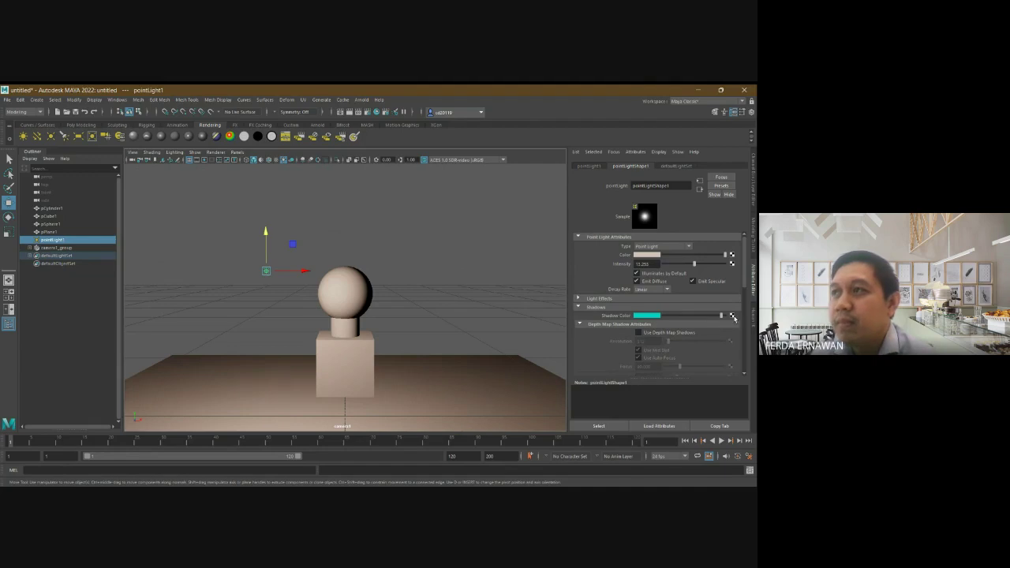
{"action": "left_click", "coordinate": [733, 316]}
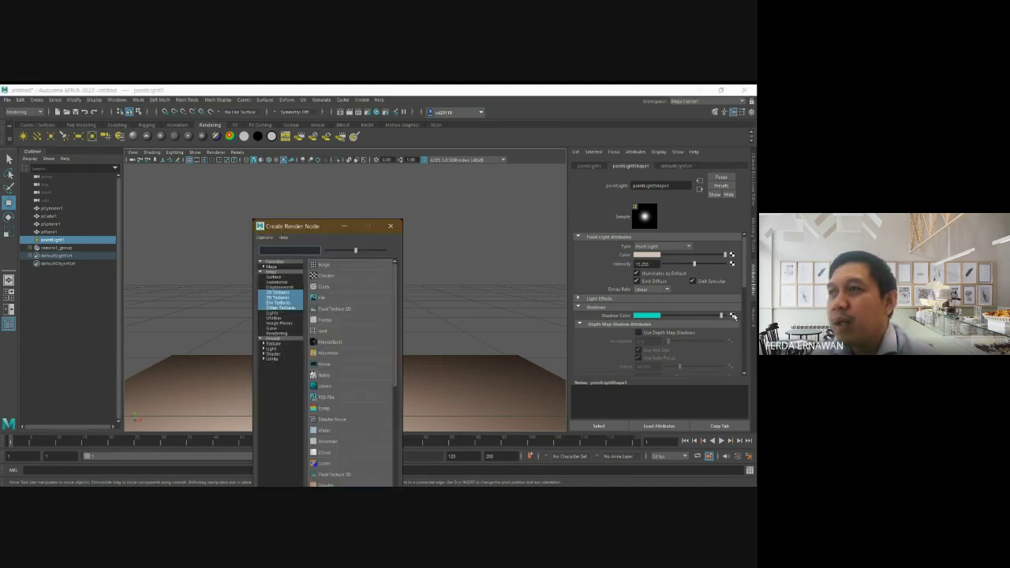
{"action": "left_click", "coordinate": [390, 226]}
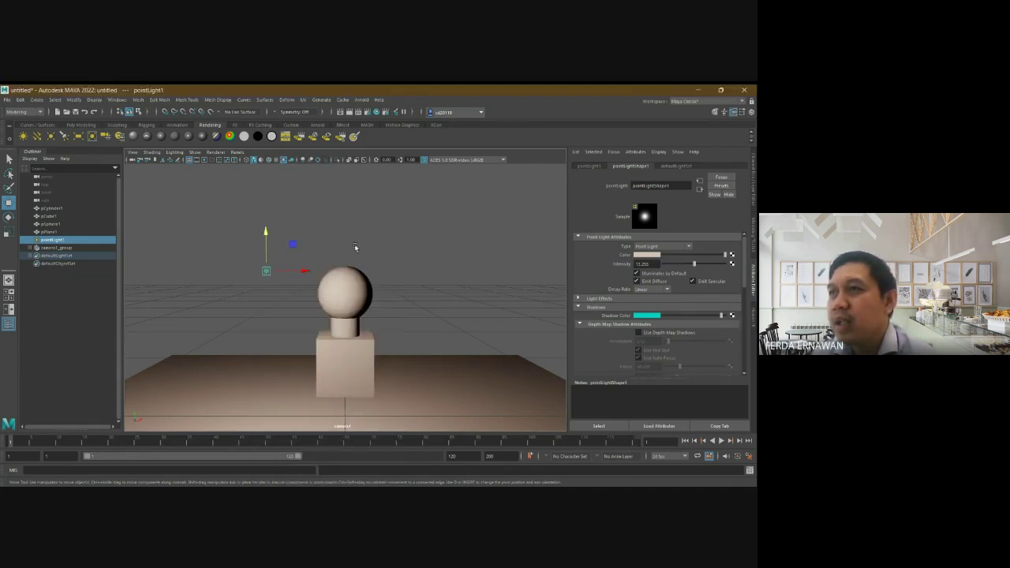
{"action": "scroll", "coordinate": [355, 244], "scroll_direction": "up", "scroll_amount": 2}
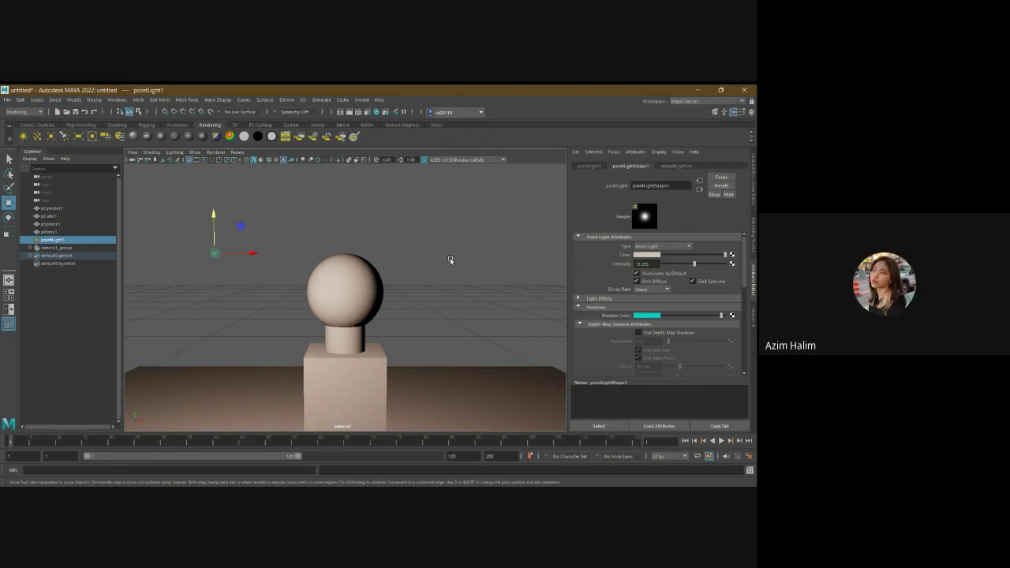
{"action": "scroll", "coordinate": [662, 309], "scroll_direction": "down", "scroll_amount": 6}
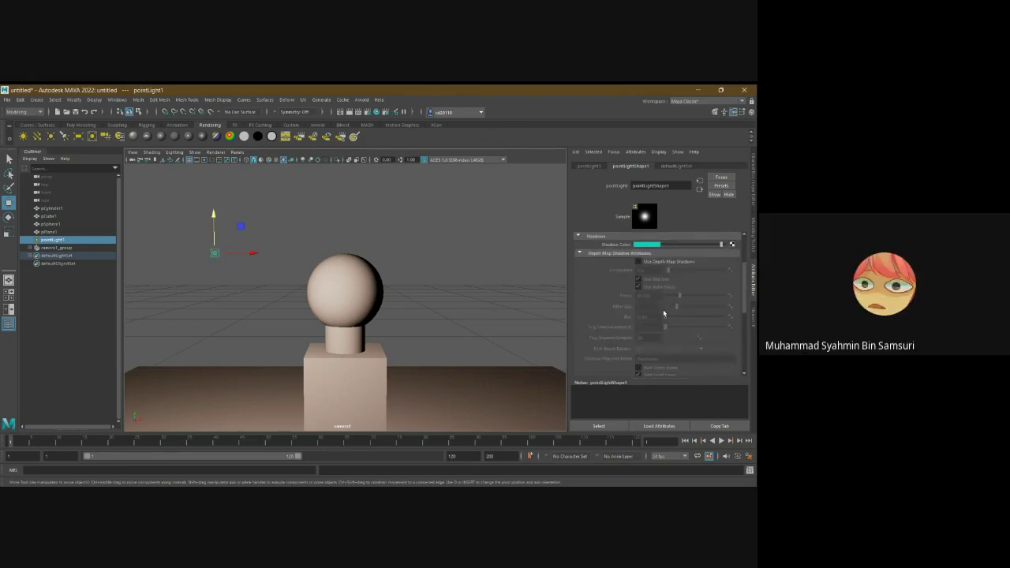
{"action": "scroll", "coordinate": [661, 313], "scroll_direction": "down", "scroll_amount": 3}
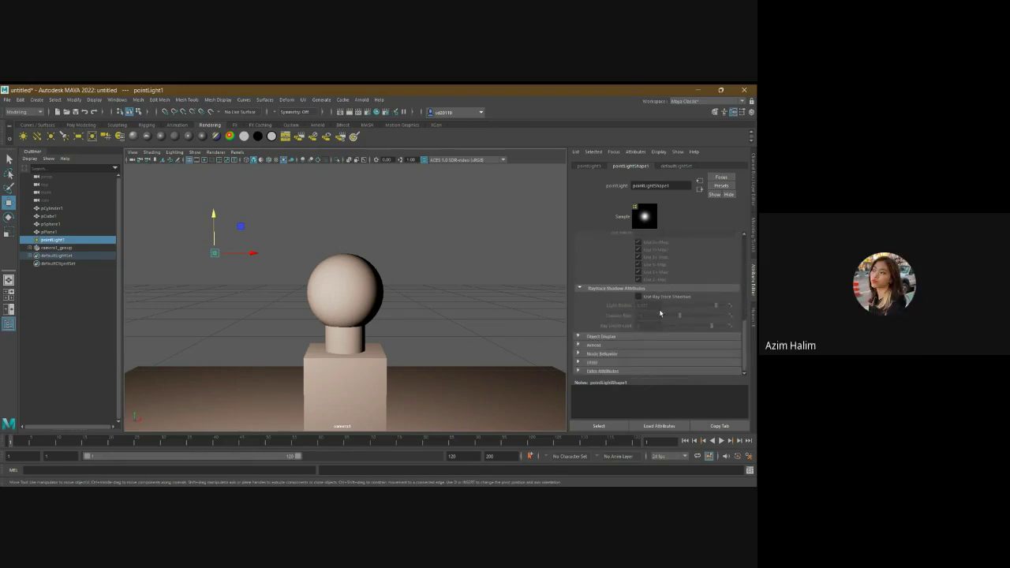
{"action": "scroll", "coordinate": [661, 314], "scroll_direction": "up", "scroll_amount": 8}
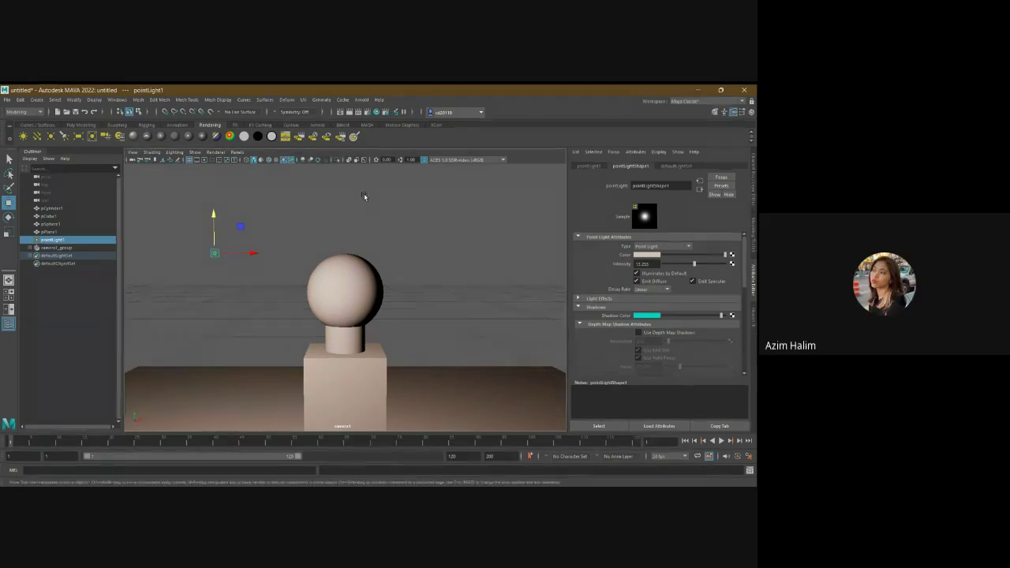
{"action": "left_click_drag", "start_coordinate": [453, 281], "coordinate": [447, 234], "text": "alt"}
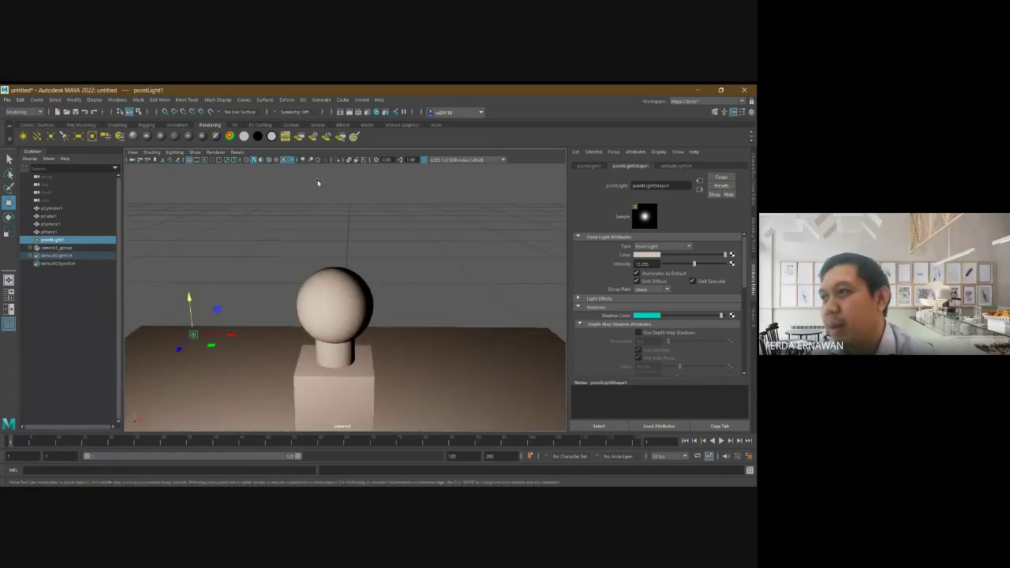
Turn on depth map shadows for the point light and set its shadow color to black.
{"action": "left_click", "coordinate": [638, 332]}
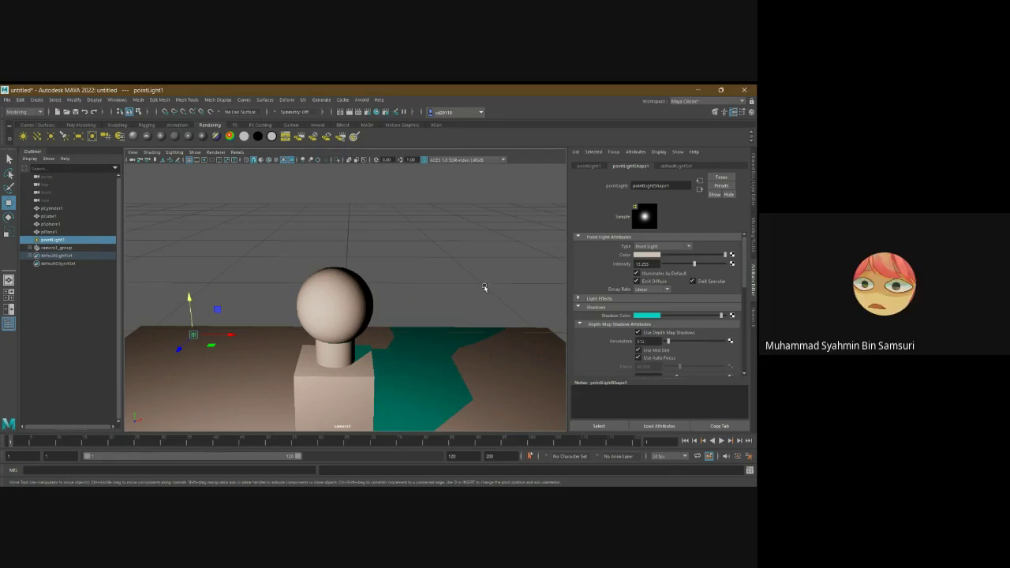
{"action": "left_click_drag", "start_coordinate": [478, 284], "coordinate": [476, 279], "text": "alt"}
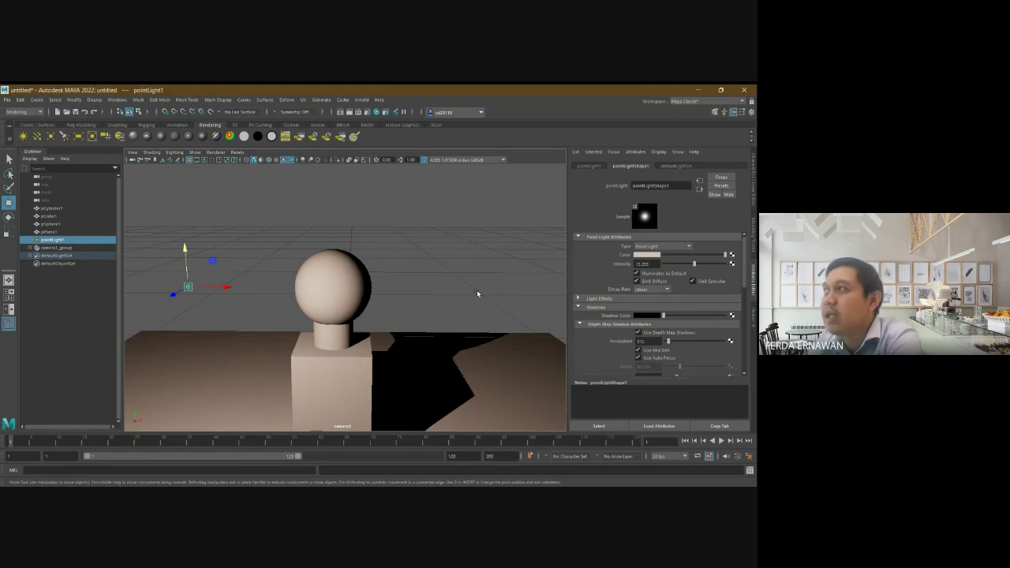
{"action": "left_click_drag", "start_coordinate": [451, 293], "coordinate": [406, 285], "text": "alt"}
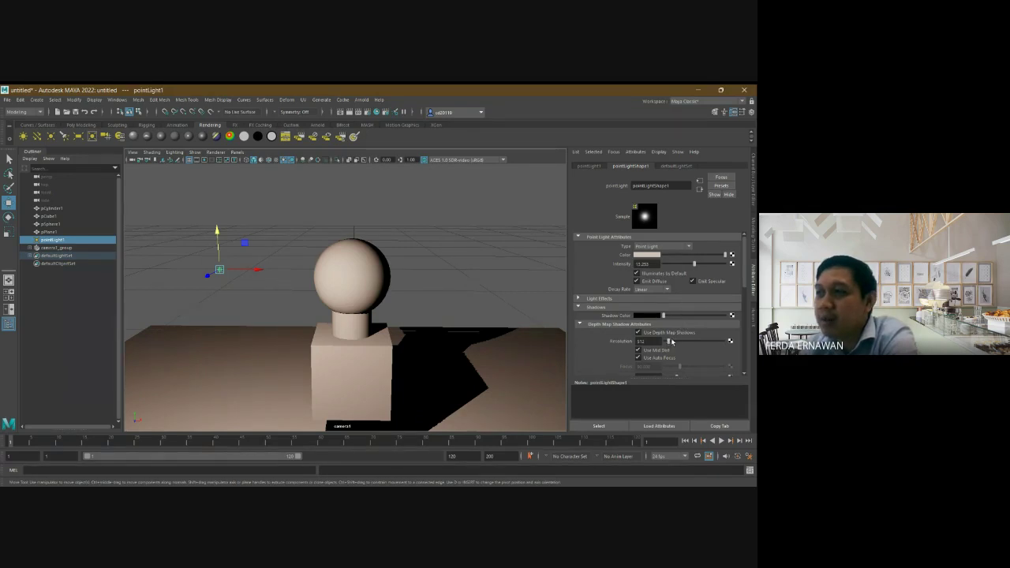
Turn off the point light's depth map shadows and enable ray trace shadows instead.
{"action": "left_click", "coordinate": [638, 332]}
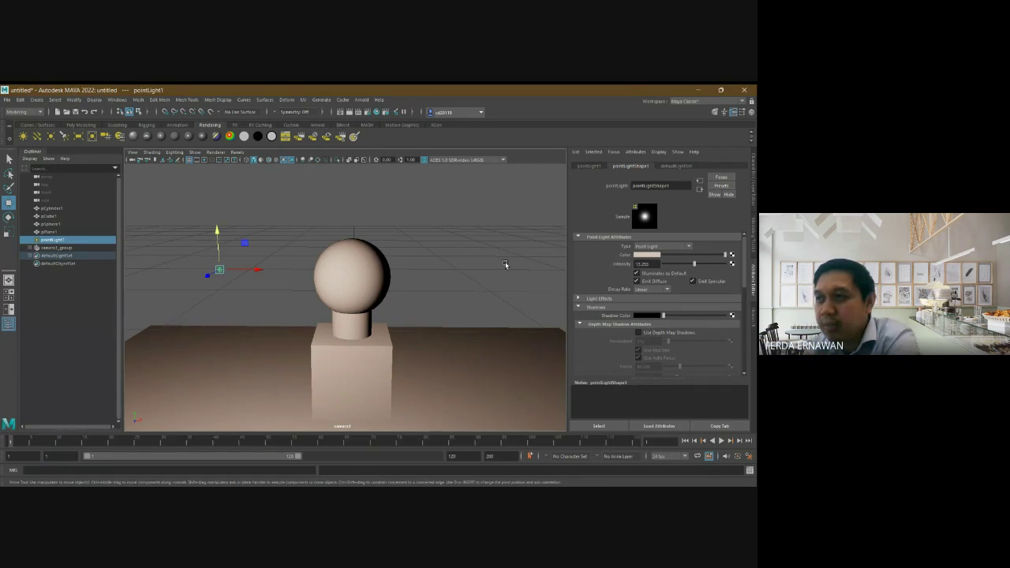
{"action": "scroll", "coordinate": [645, 327], "scroll_direction": "down", "scroll_amount": 3}
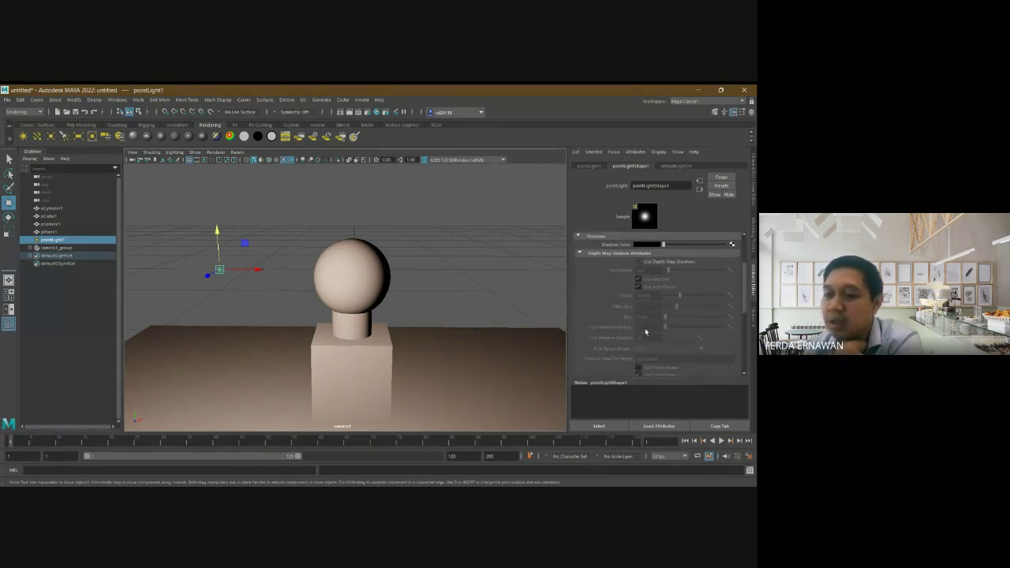
{"action": "scroll", "coordinate": [645, 328], "scroll_direction": "down", "scroll_amount": 1}
{"action": "scroll", "coordinate": [645, 328], "scroll_direction": "up", "scroll_amount": 3}
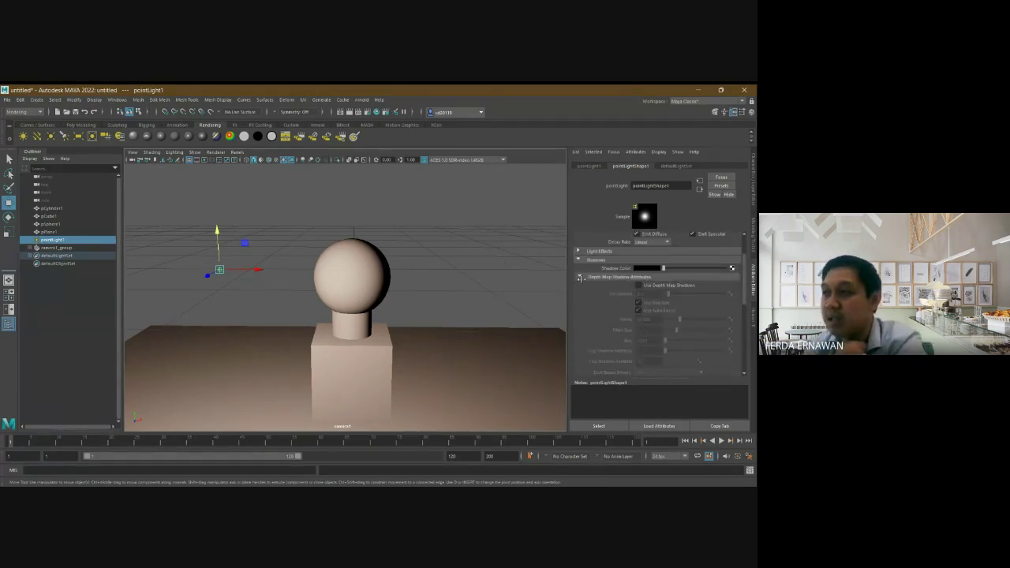
{"action": "left_click", "coordinate": [581, 279]}
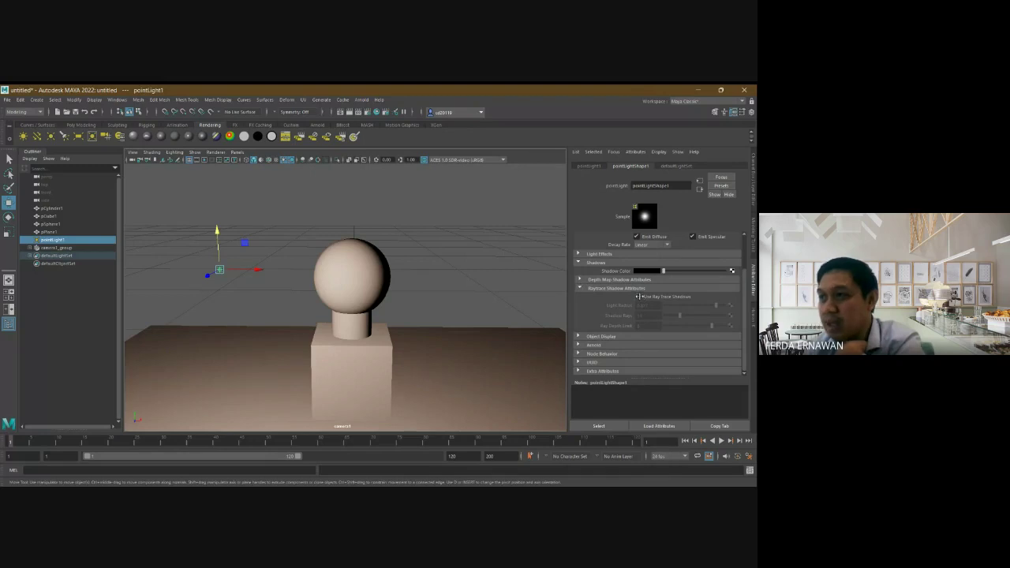
{"action": "left_click", "coordinate": [639, 298]}
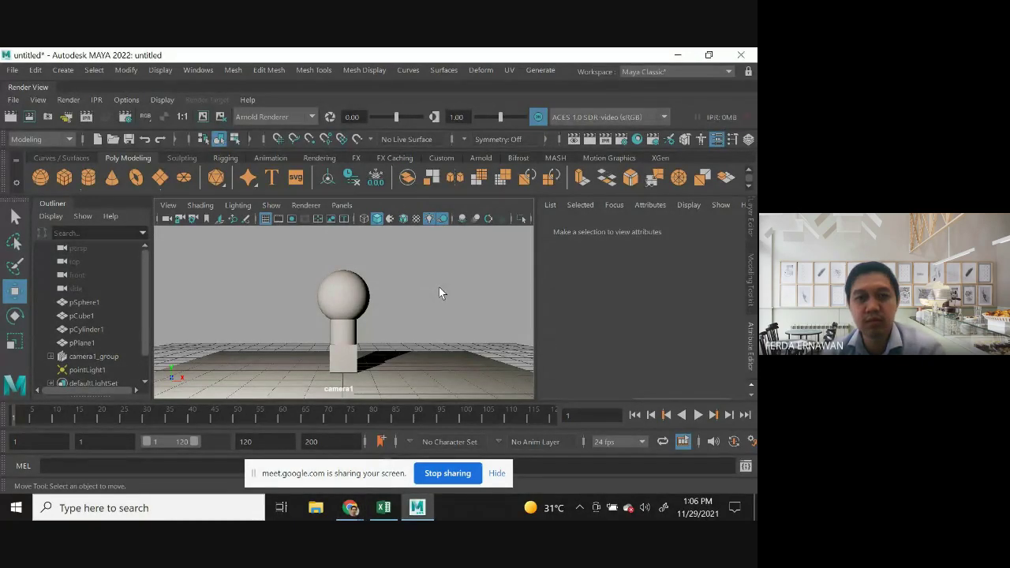
Switch the camera1 viewport to the persp camera.
{"action": "key", "text": "space"}
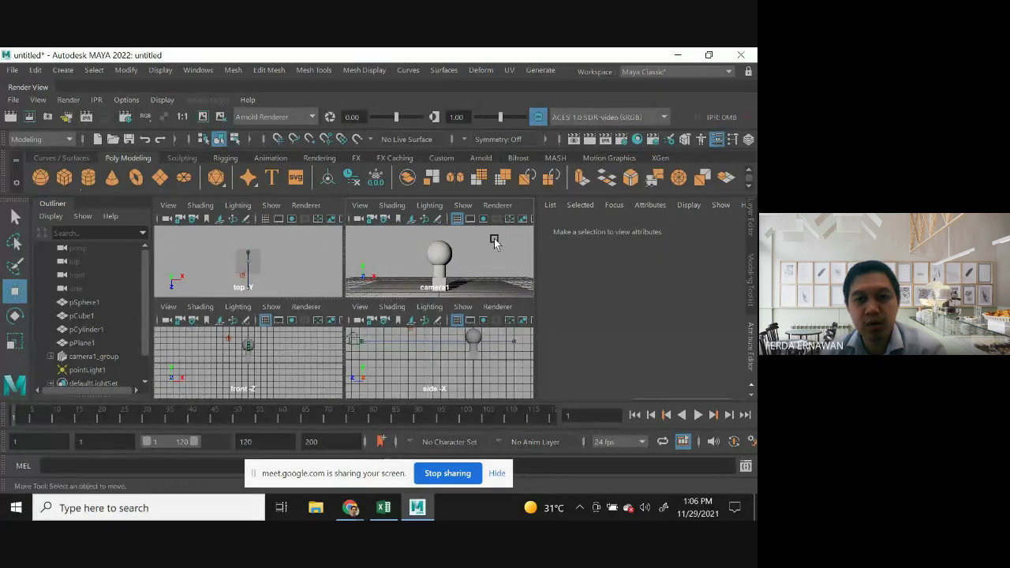
{"action": "key", "text": "space"}
{"action": "left_click", "coordinate": [342, 206]}
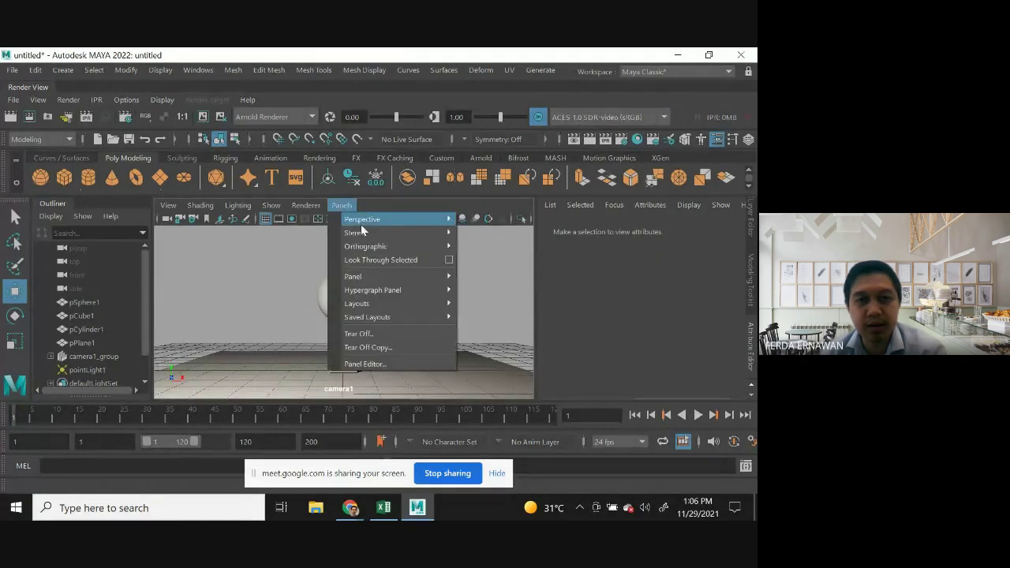
{"action": "mouse_move", "coordinate": [425, 219]}
{"action": "left_click", "coordinate": [480, 233]}
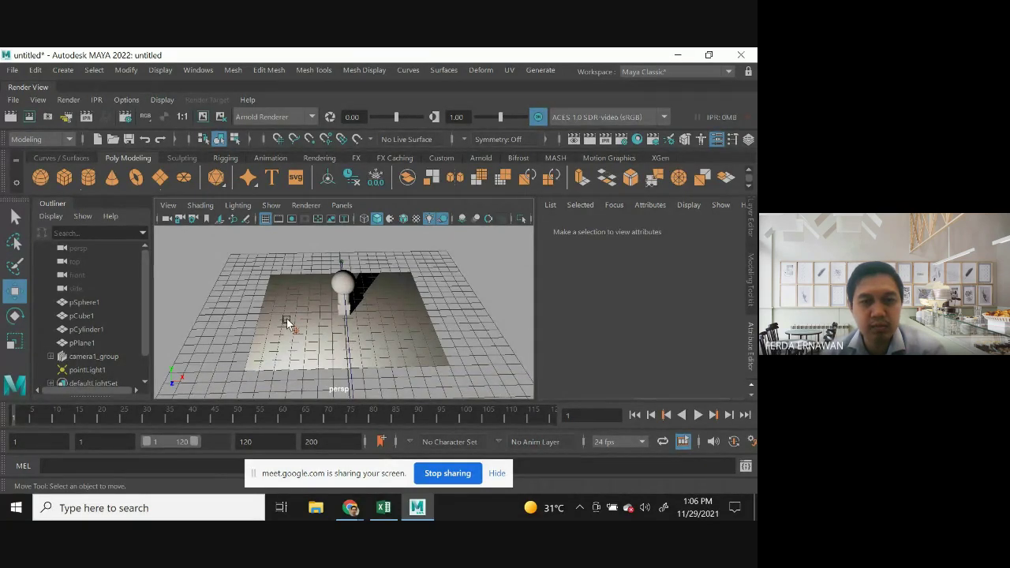
Duplicate the existing point light in the maximized top view.
{"action": "key", "text": "space"}
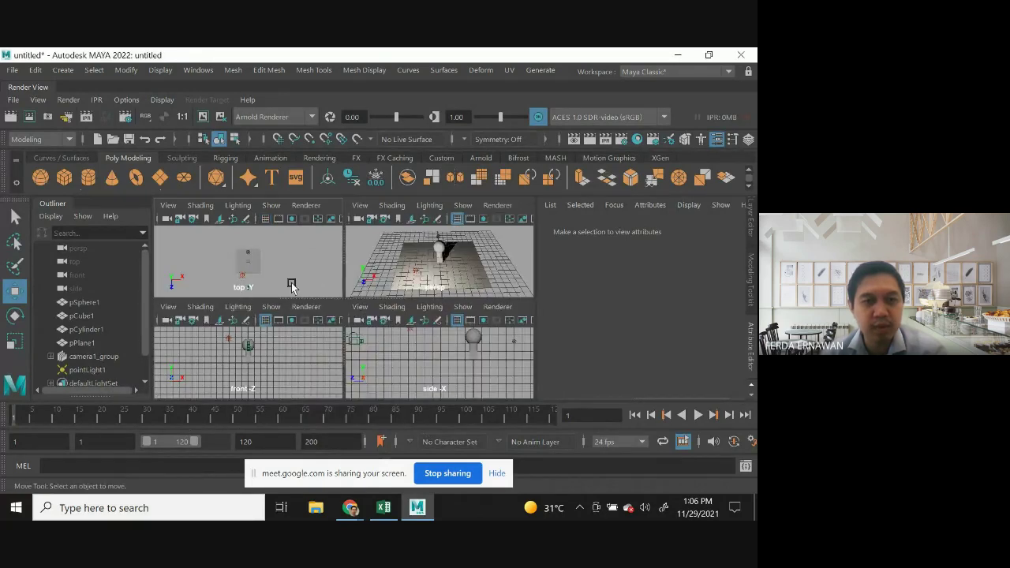
{"action": "key", "text": "space"}
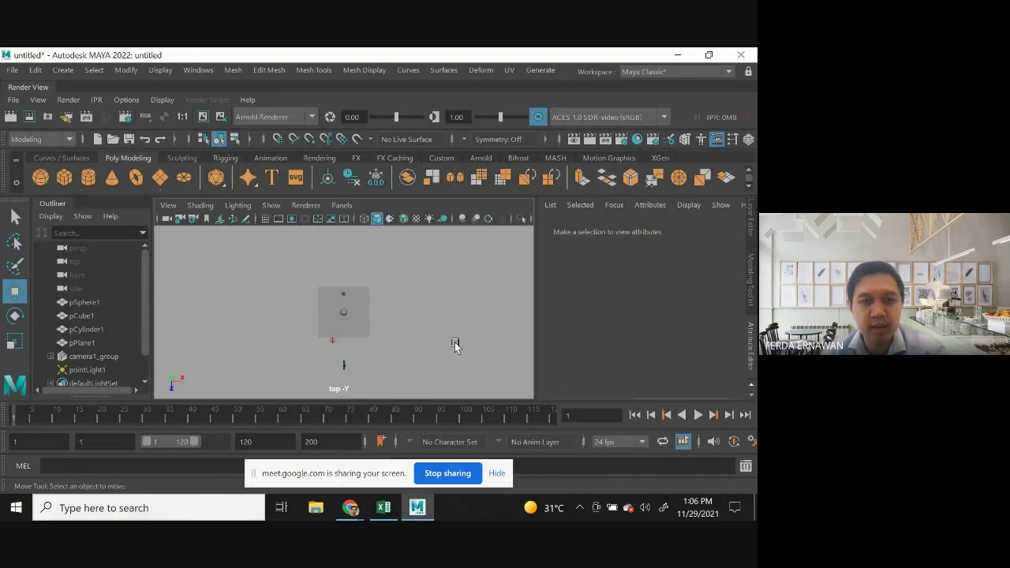
{"action": "left_click_drag", "start_coordinate": [325, 338], "coordinate": [293, 340]}
{"action": "left_click", "coordinate": [300, 350]}
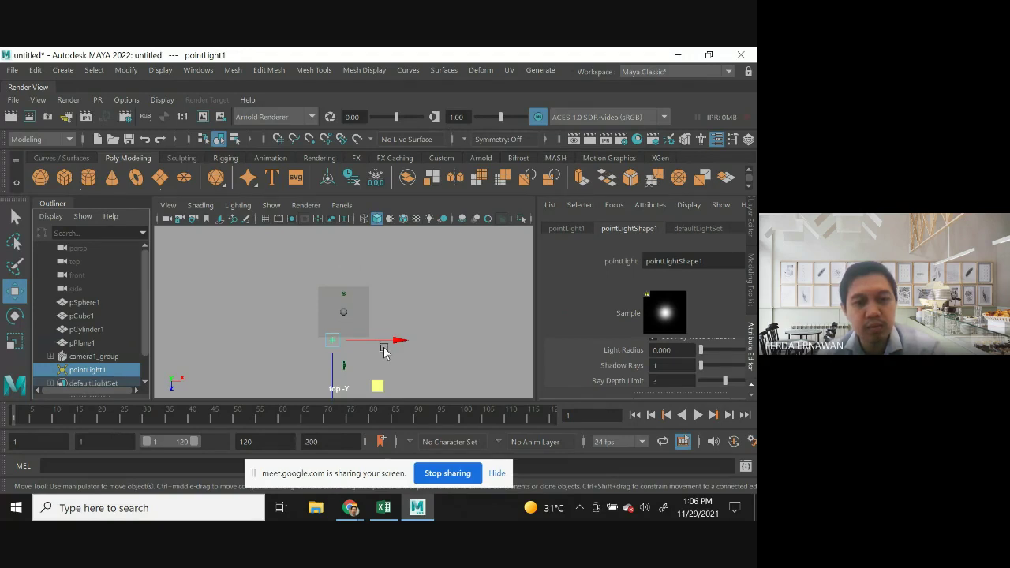
{"action": "key", "text": "ctrl+d"}
Move the duplicated light beside the plane to about X 7.7, Y 3.9, Z 2.9, and show the result in a maximized perspective view.
{"action": "left_click_drag", "start_coordinate": [397, 343], "coordinate": [428, 341]}
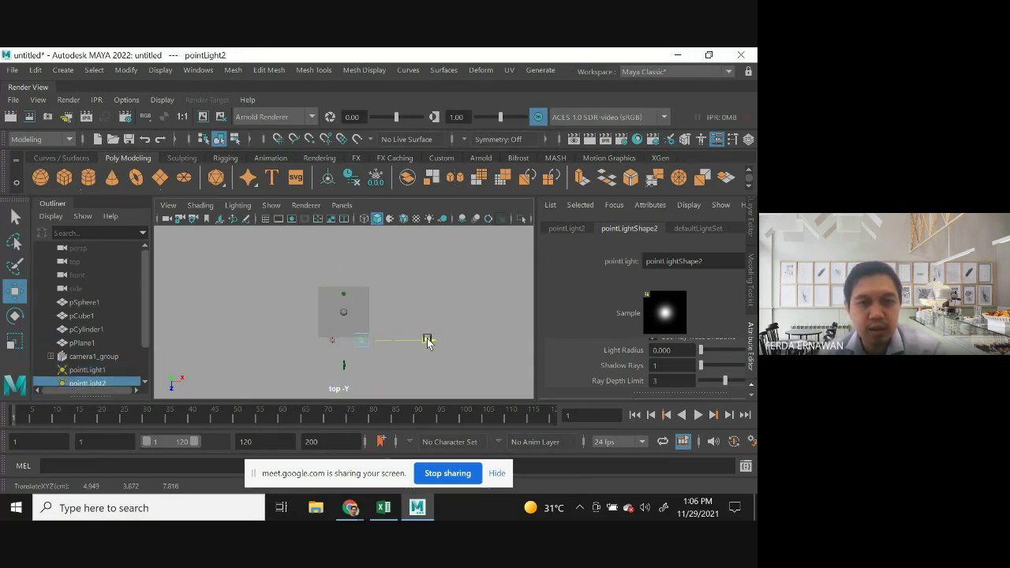
{"action": "left_click_drag", "start_coordinate": [363, 384], "coordinate": [370, 385]}
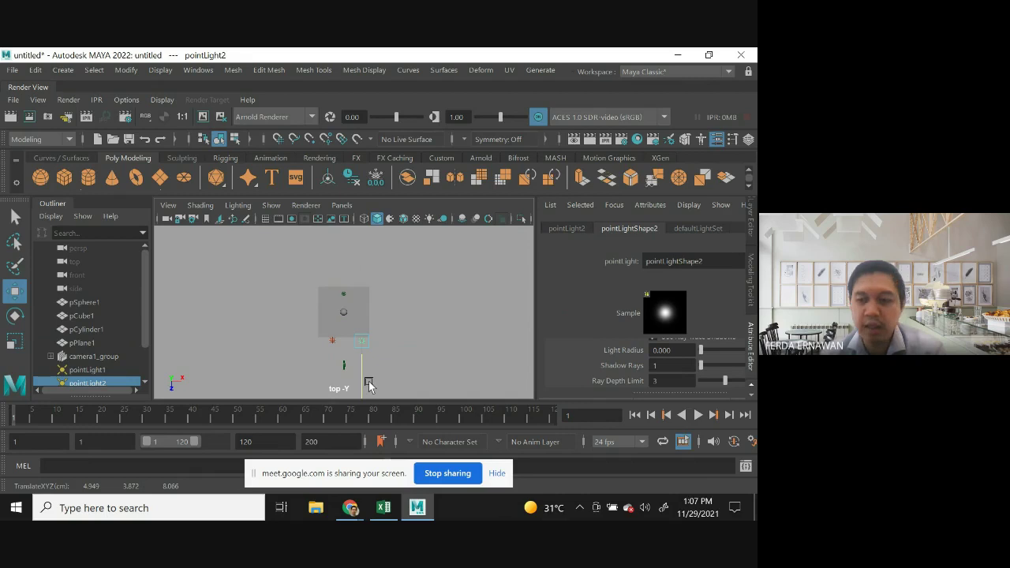
{"action": "left_click_drag", "start_coordinate": [370, 386], "coordinate": [436, 330]}
{"action": "key", "text": "space"}
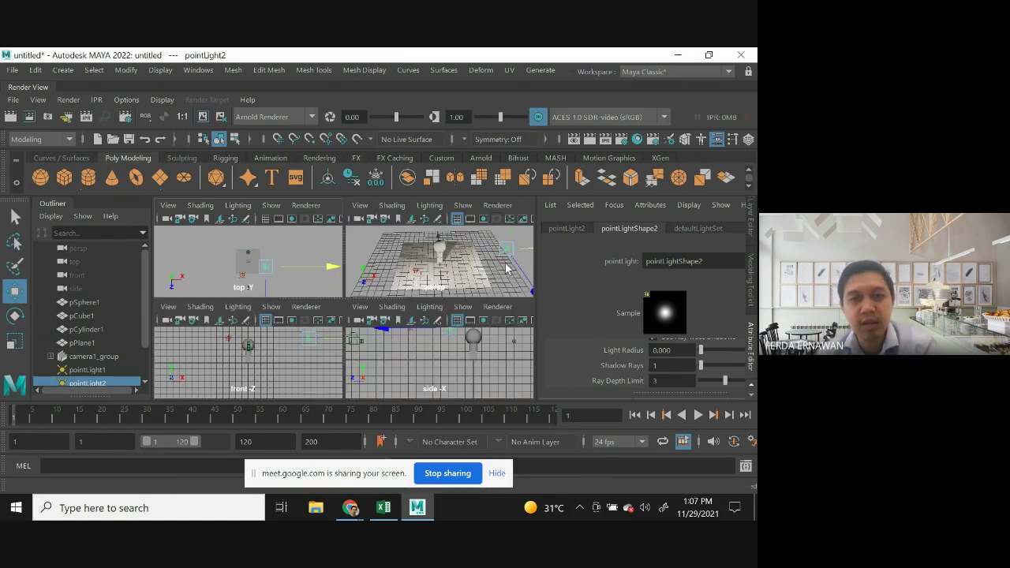
{"action": "mouse_move", "coordinate": [318, 276]}
{"action": "left_mouse_down"}
{"action": "mouse_move", "coordinate": [277, 273]}
{"action": "mouse_move", "coordinate": [307, 277]}
{"action": "left_mouse_up"}
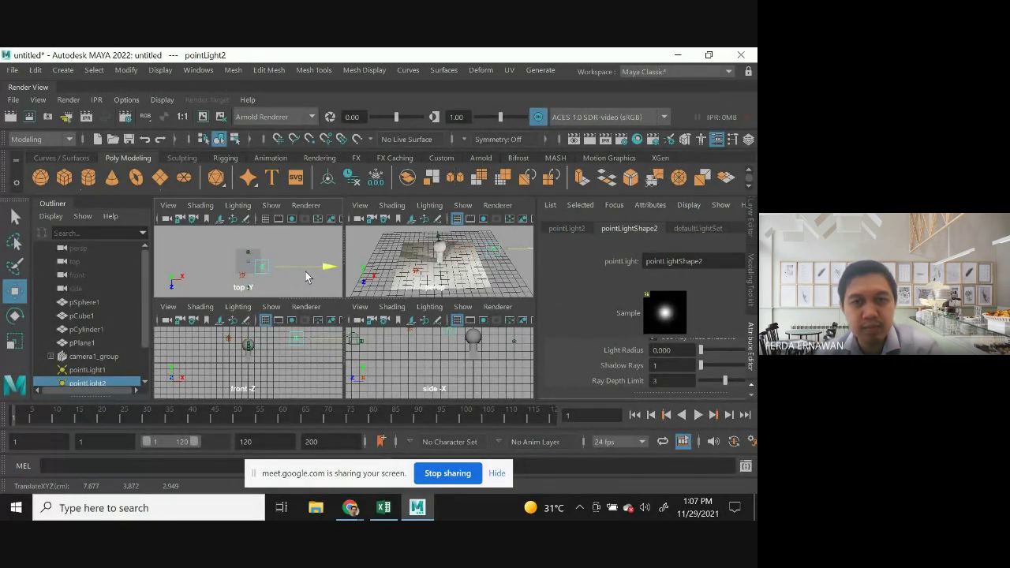
{"action": "left_click_drag", "start_coordinate": [307, 277], "coordinate": [308, 278]}
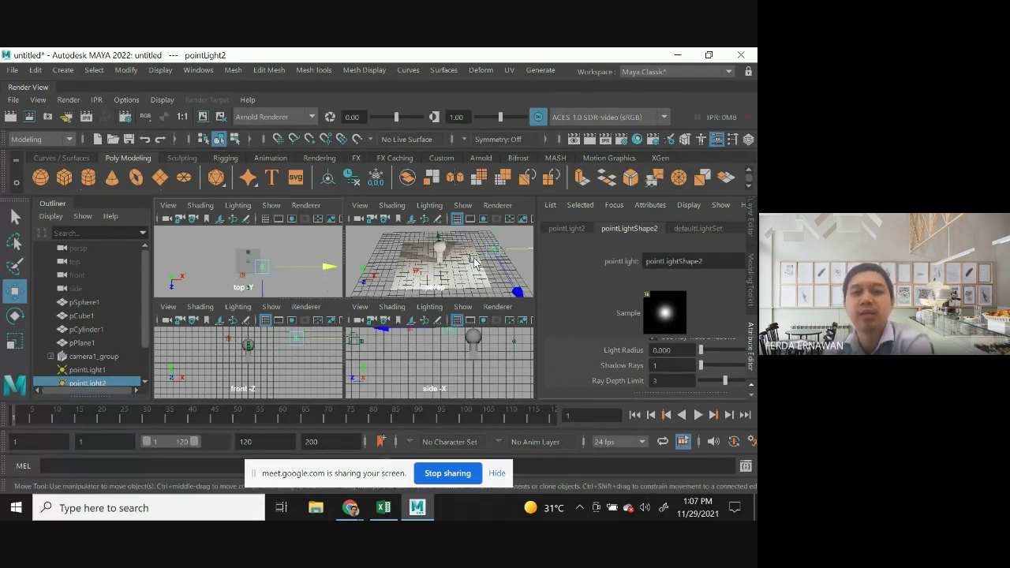
{"action": "left_click", "coordinate": [496, 275]}
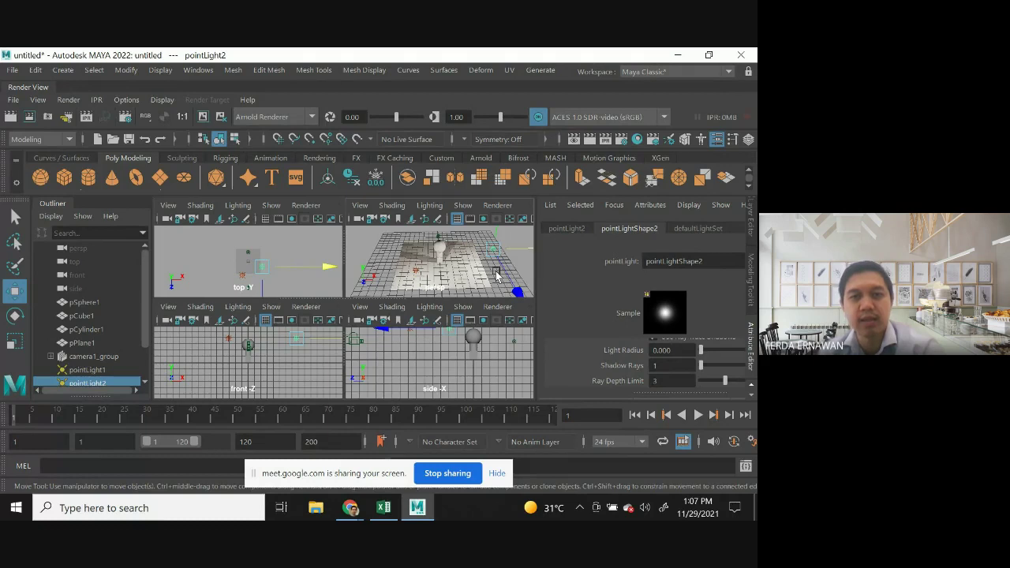
{"action": "key", "text": "space"}
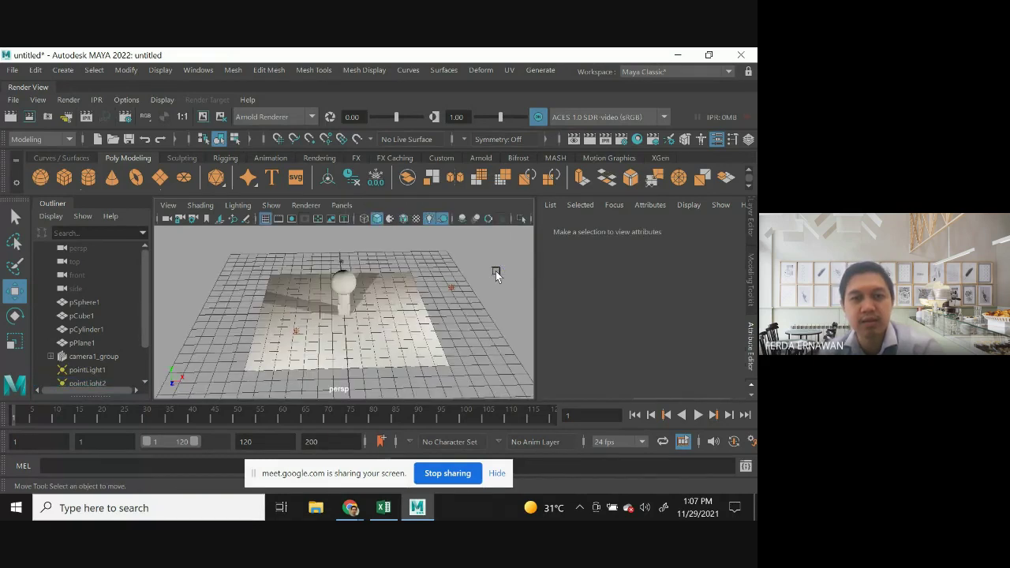
Turn off ray trace shadows for the duplicated point light beside the plane.
{"action": "left_click", "coordinate": [456, 293]}
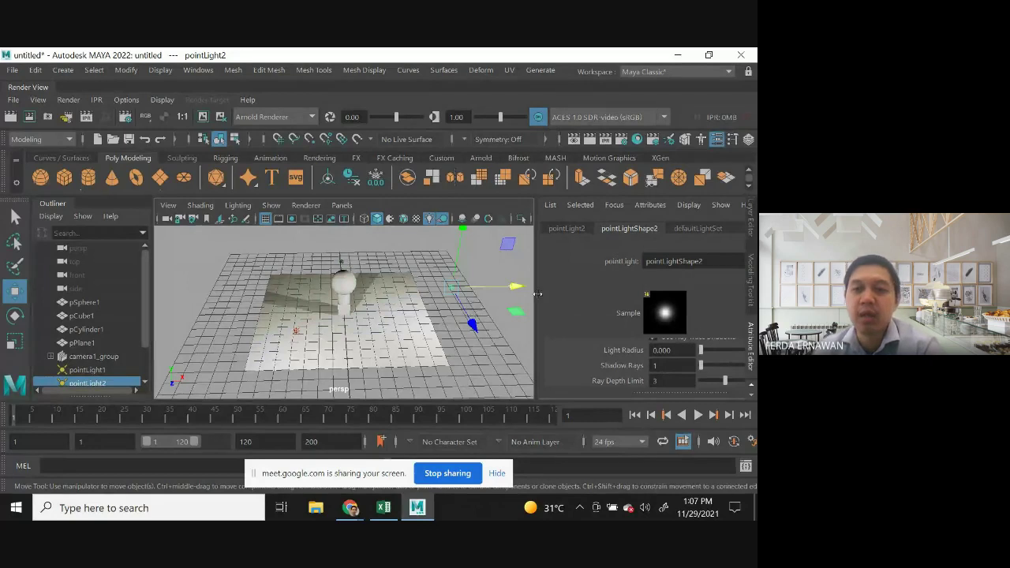
{"action": "scroll", "coordinate": [674, 364], "scroll_direction": "up", "scroll_amount": 4}
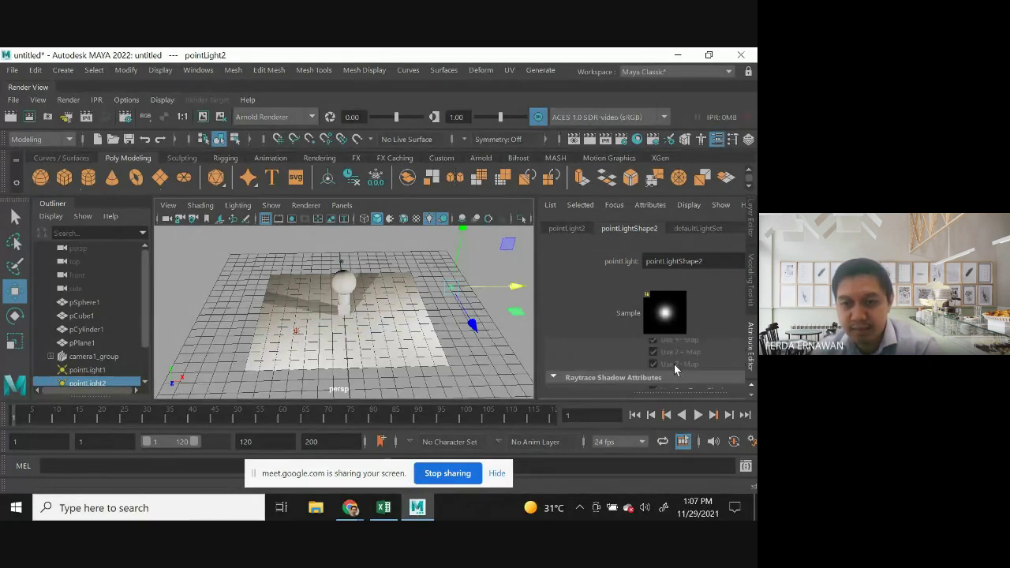
{"action": "scroll", "coordinate": [692, 359], "scroll_direction": "down", "scroll_amount": 5}
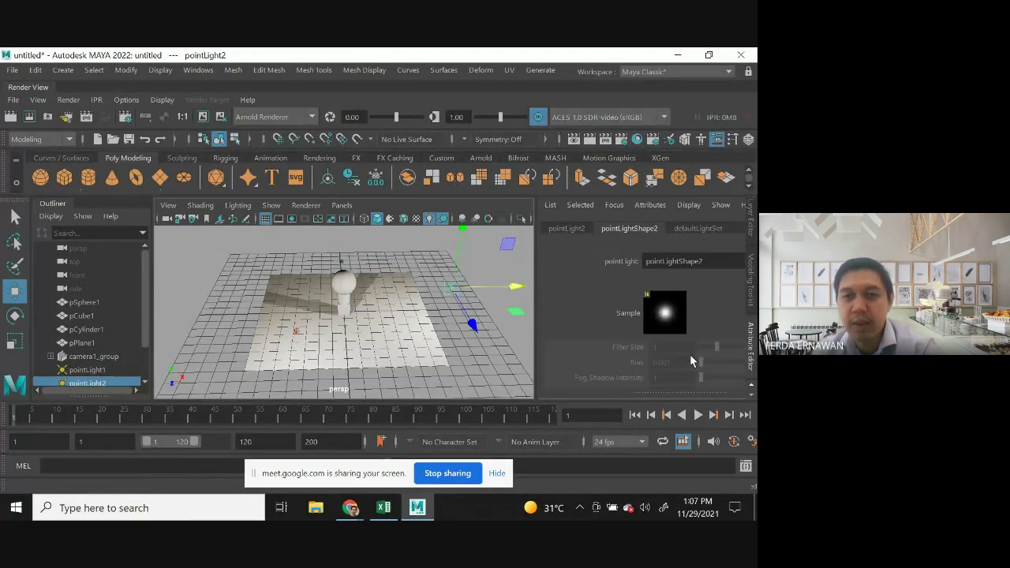
{"action": "scroll", "coordinate": [615, 316], "scroll_direction": "down", "scroll_amount": 3}
{"action": "scroll", "coordinate": [687, 353], "scroll_direction": "down", "scroll_amount": 2}
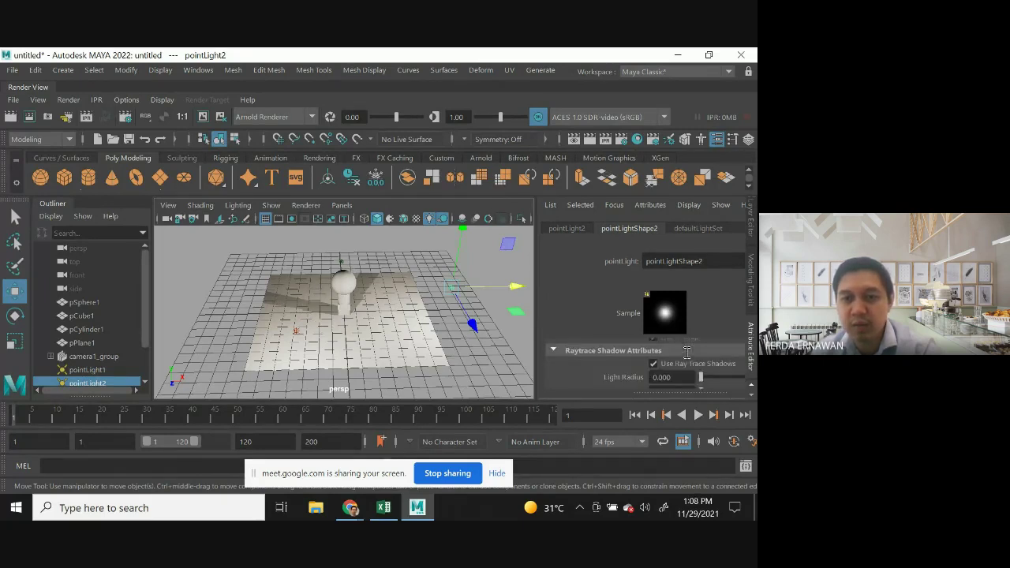
{"action": "left_click", "coordinate": [654, 364]}
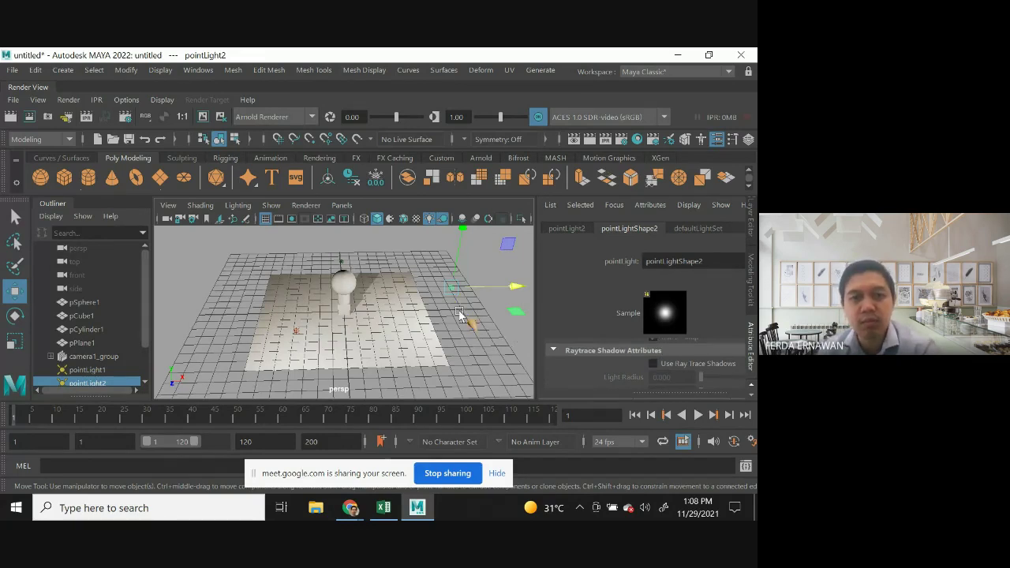
{"action": "scroll", "coordinate": [682, 351], "scroll_direction": "up", "scroll_amount": 3}
{"action": "scroll", "coordinate": [680, 364], "scroll_direction": "up", "scroll_amount": 5}
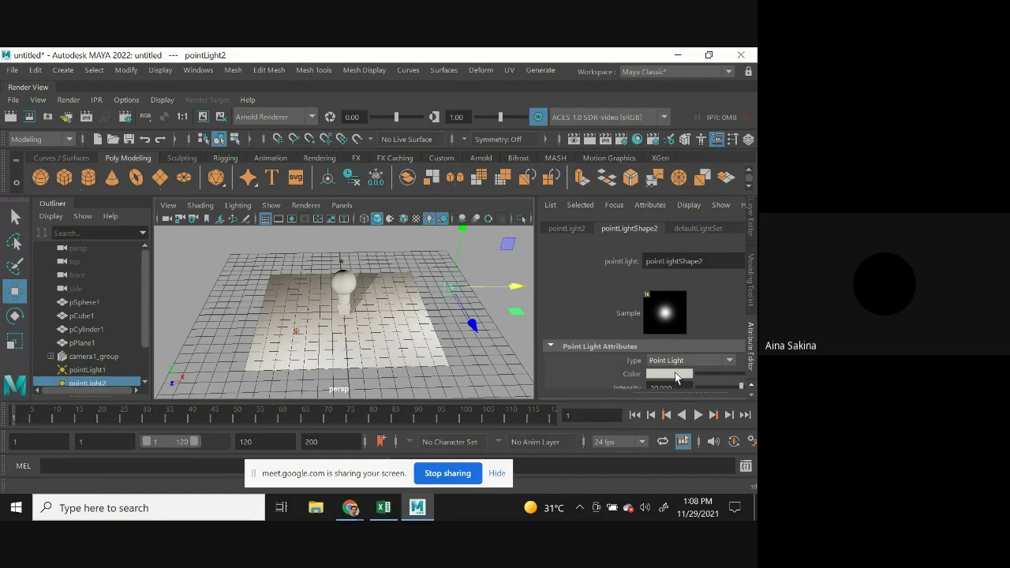
Tint the second point light pale cyan, with hue 180, saturation about 0.175 and value 1.
{"action": "left_click", "coordinate": [676, 378]}
{"action": "left_click", "coordinate": [606, 338]}
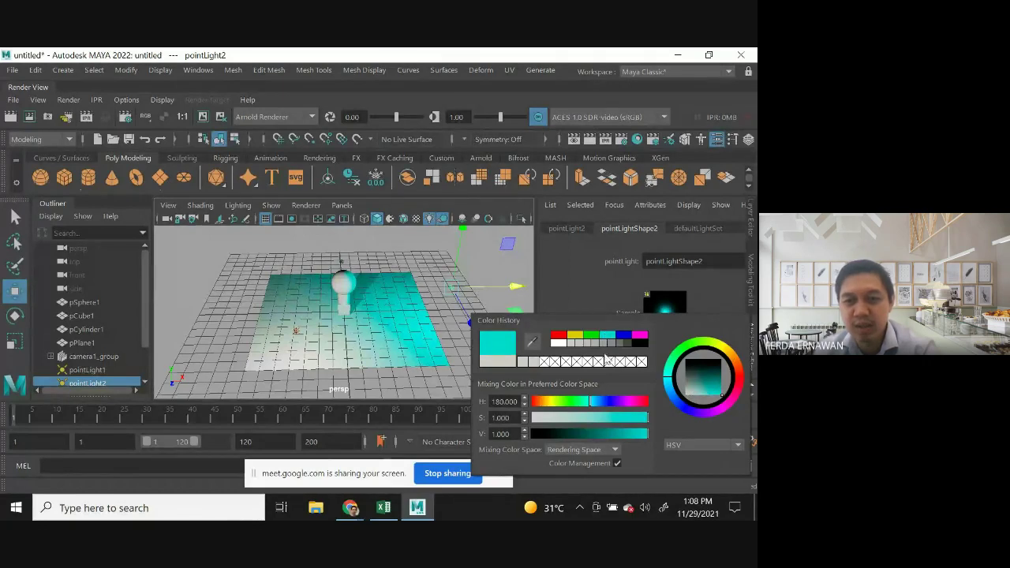
{"action": "left_click_drag", "start_coordinate": [648, 418], "coordinate": [564, 425]}
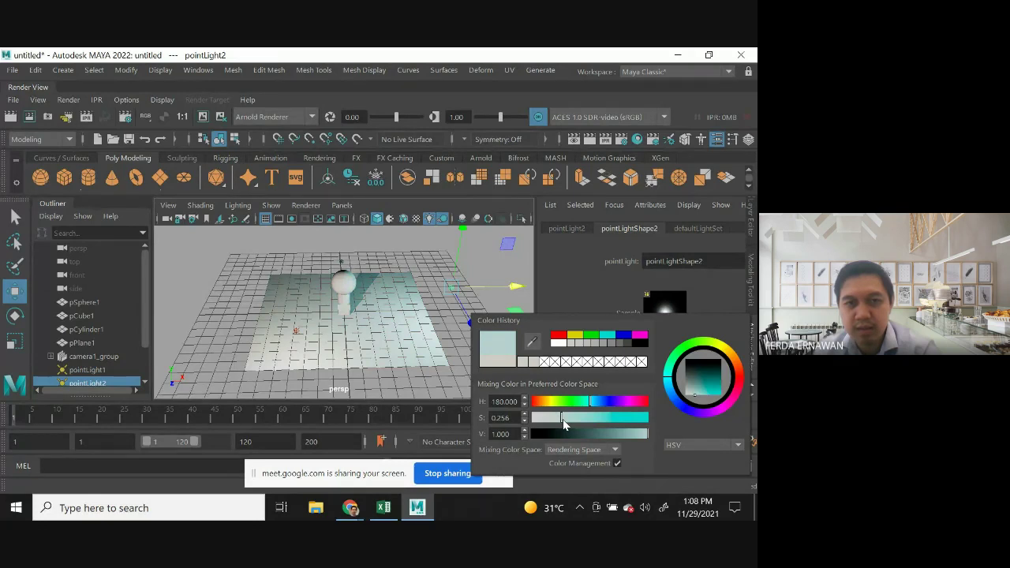
{"action": "left_click_drag", "start_coordinate": [567, 427], "coordinate": [555, 422]}
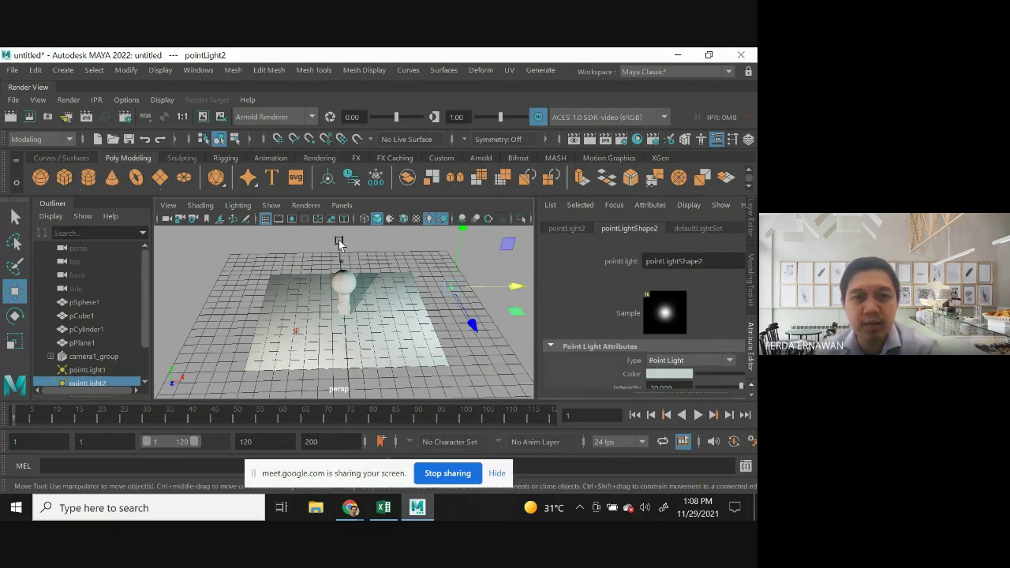
Switch the maximized persp viewport to camera1 and return to the four-view layout.
{"action": "left_click", "coordinate": [342, 205]}
{"action": "mouse_move", "coordinate": [385, 223]}
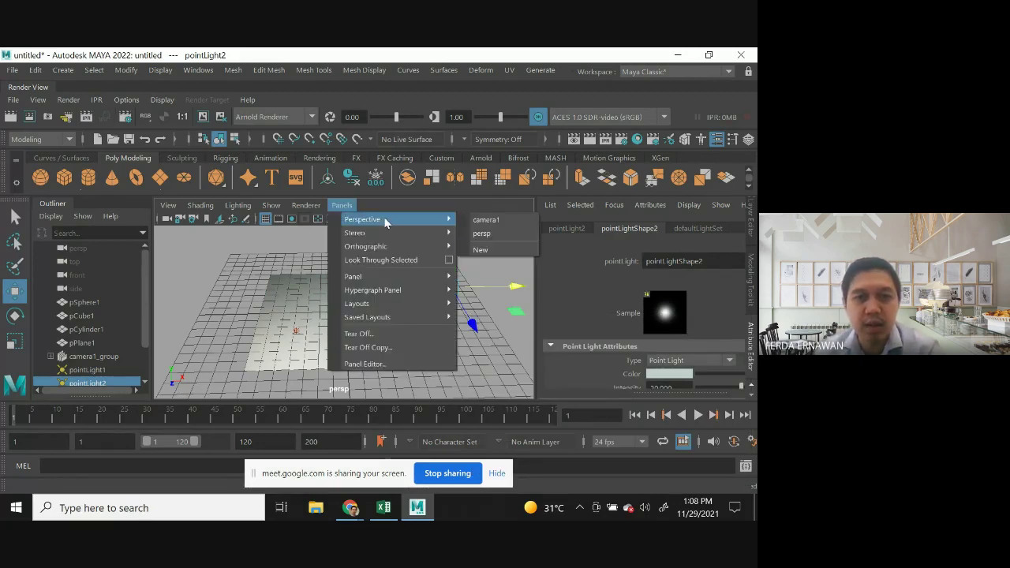
{"action": "left_click", "coordinate": [488, 221]}
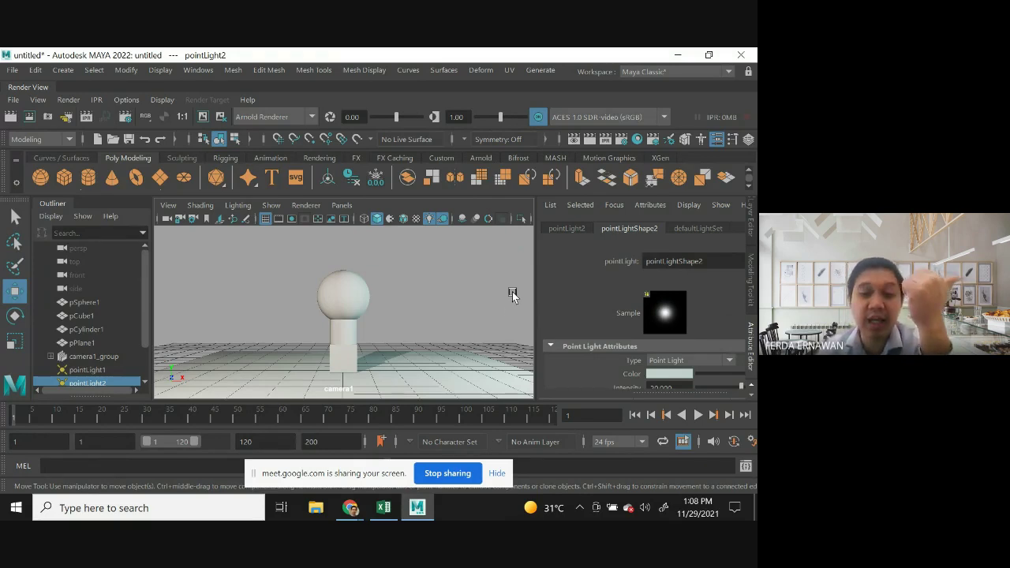
{"action": "key", "text": "space"}
{"action": "left_click", "coordinate": [511, 301]}
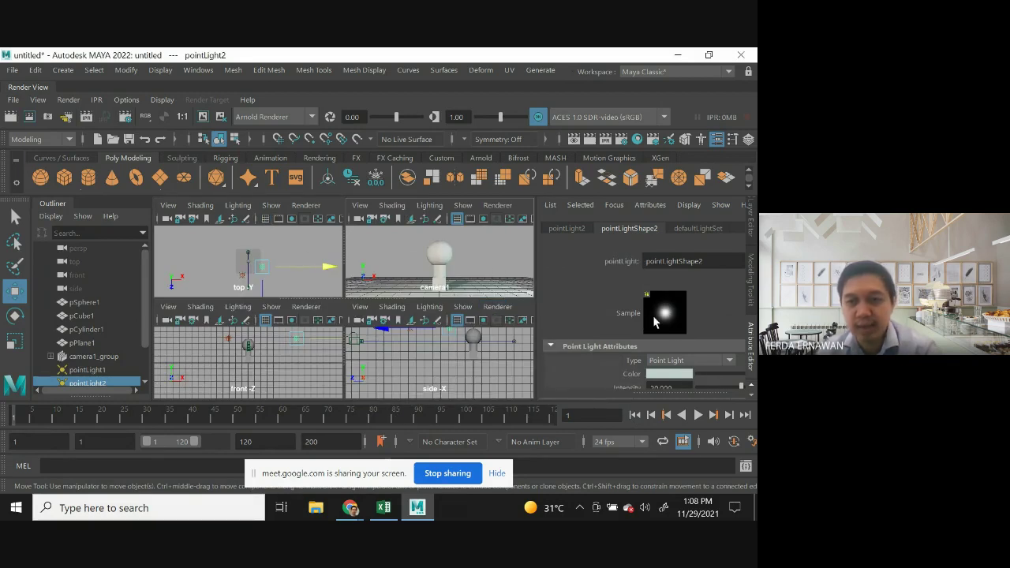
Set the second point light's intensity to 10 and check the lighting in a maximized camera1 view before restoring the four views.
{"action": "scroll", "coordinate": [658, 331], "scroll_direction": "down", "scroll_amount": 1}
{"action": "left_click_drag", "start_coordinate": [659, 363], "coordinate": [645, 364]}
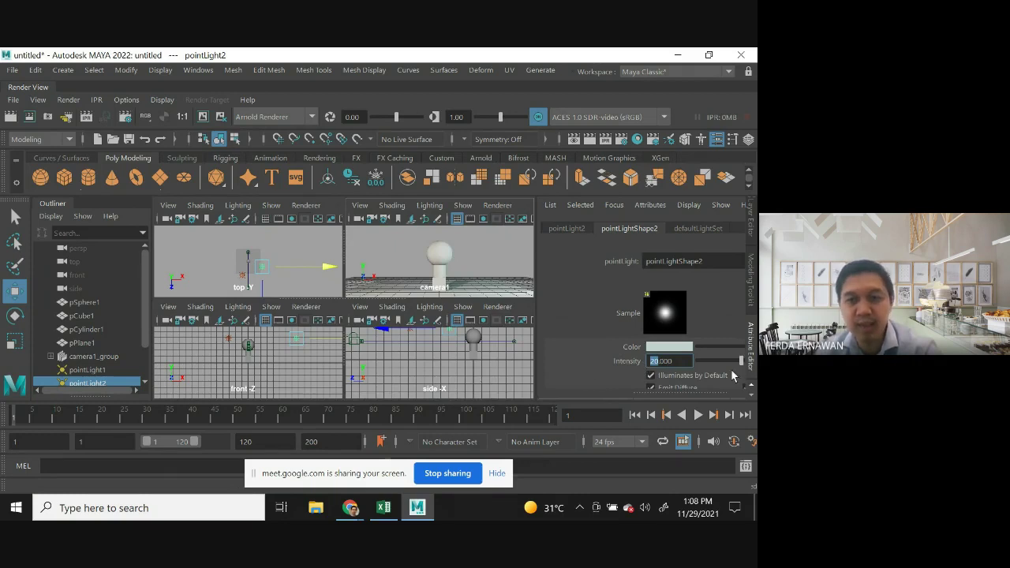
{"action": "key", "text": "Return"}
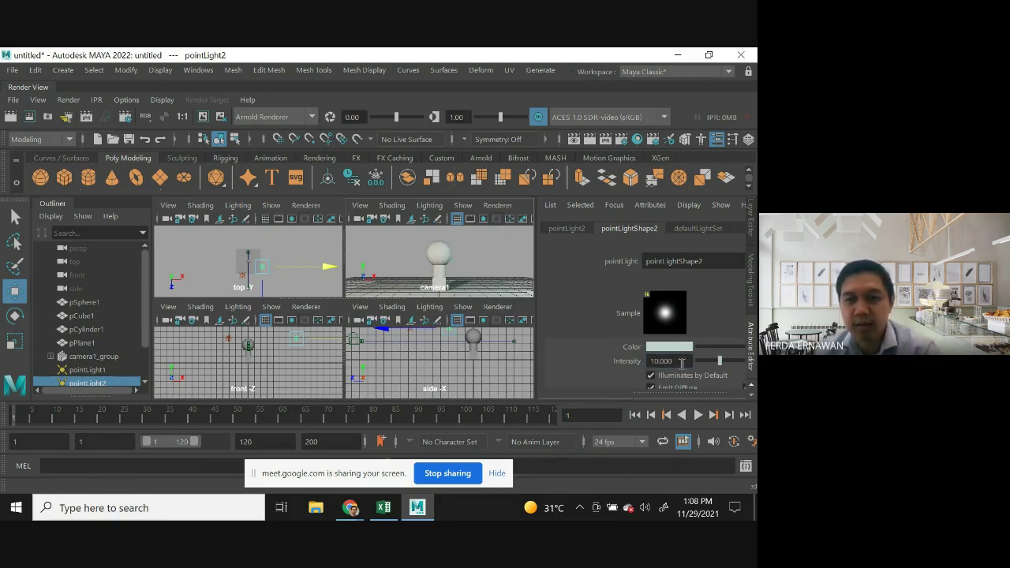
{"action": "left_click", "coordinate": [478, 248]}
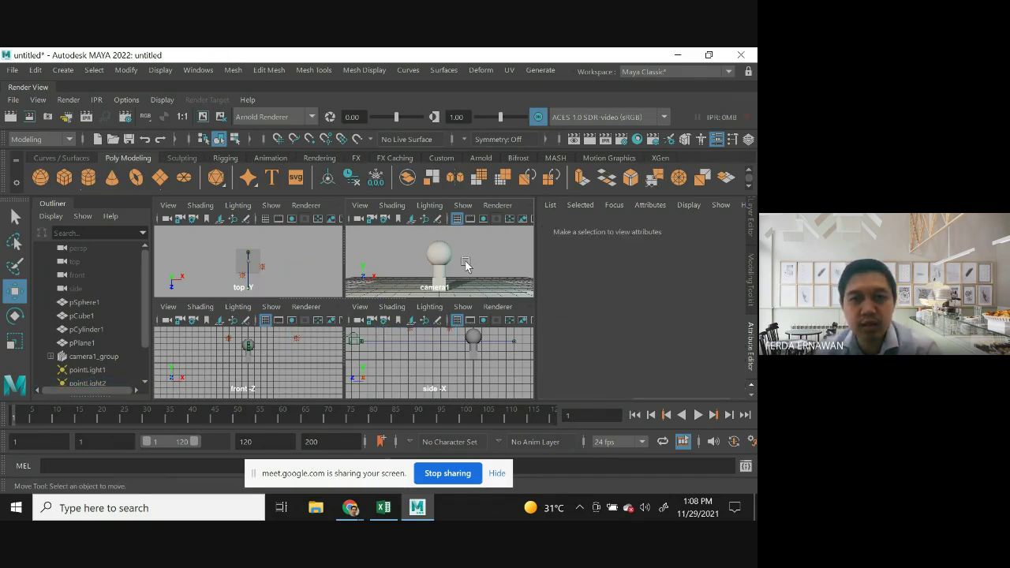
{"action": "key", "text": "space"}
{"action": "key", "text": "space"}
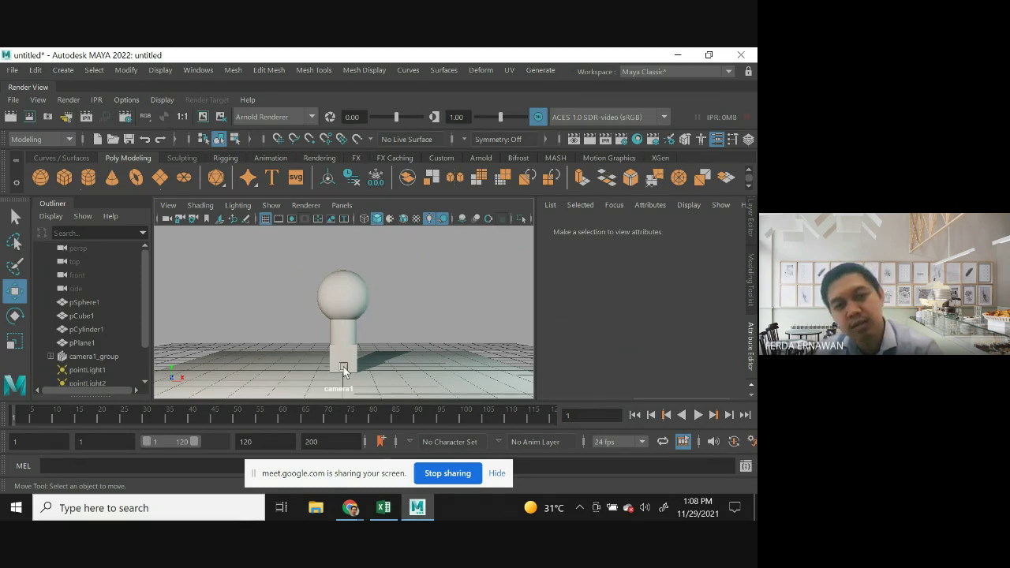
{"action": "key", "text": "space"}
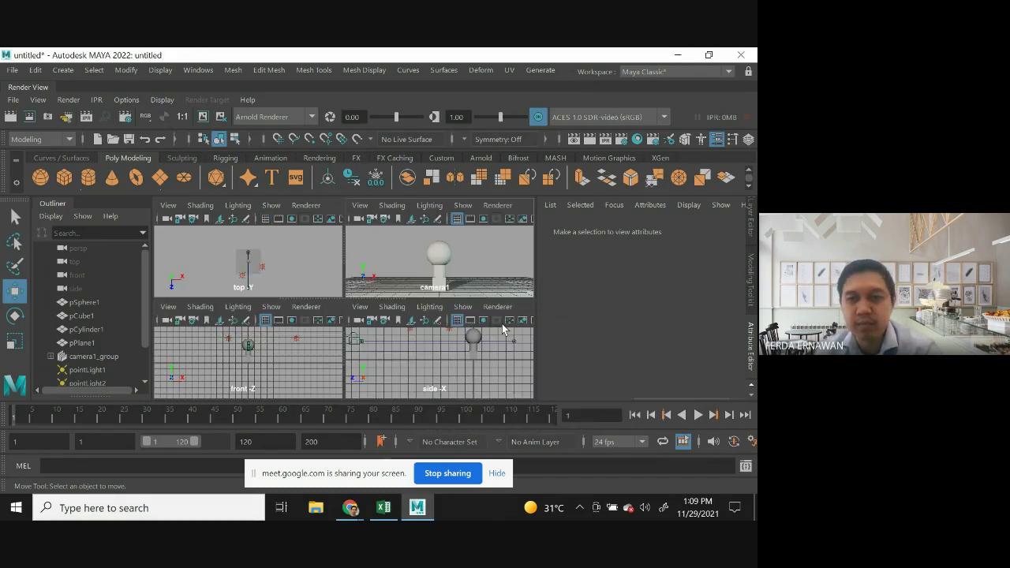
Duplicate pointLight2, the light beside the plane.
{"action": "left_click", "coordinate": [747, 340]}
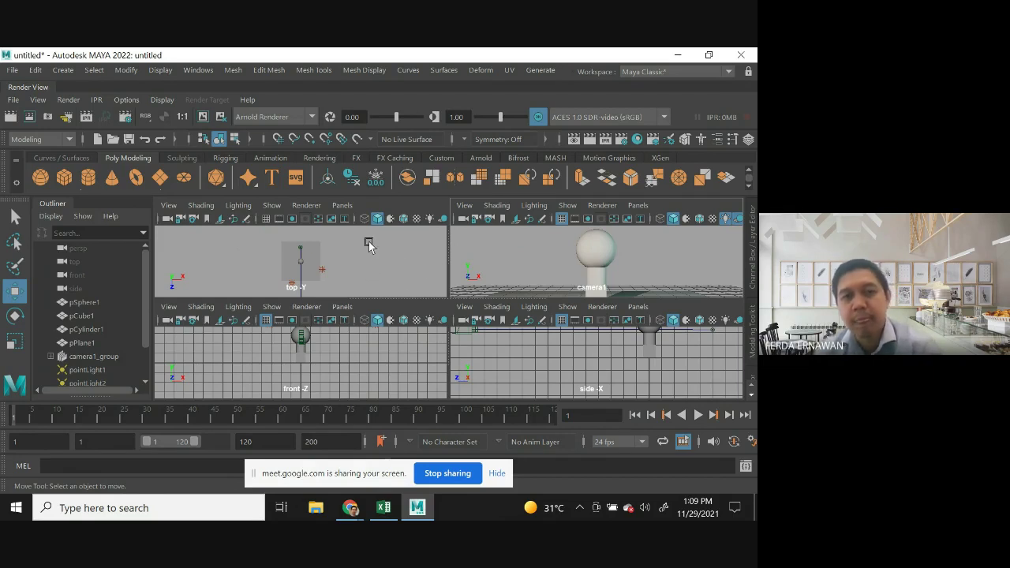
{"action": "left_click", "coordinate": [319, 262]}
{"action": "left_click", "coordinate": [231, 291]}
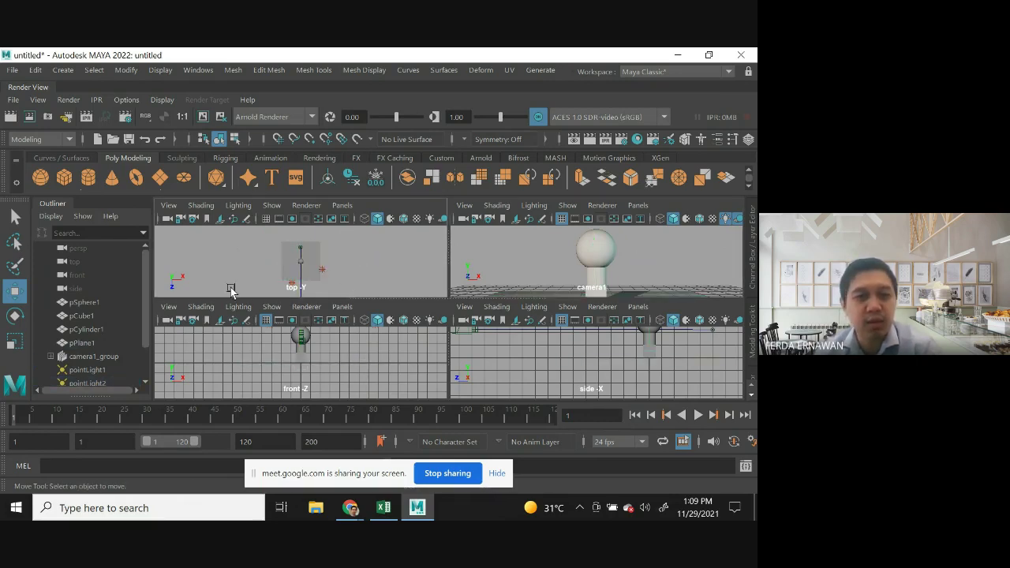
{"action": "left_click", "coordinate": [89, 383]}
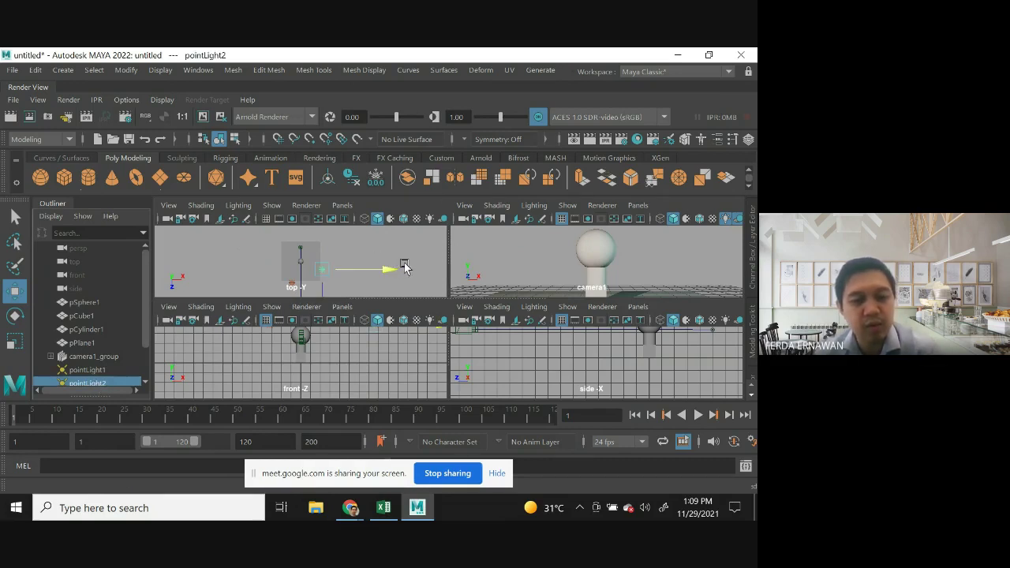
{"action": "key", "text": "ctrl+d"}
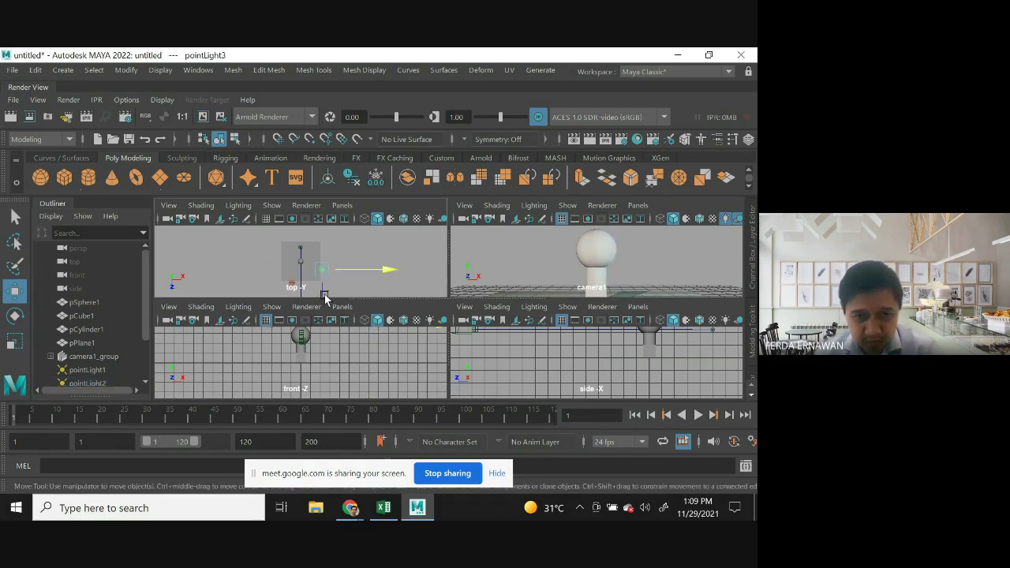
Move the new duplicate light in the top view over the plane, to about X -2.9 and Z -1.6.
{"action": "left_click_drag", "start_coordinate": [327, 275], "coordinate": [357, 258]}
{"action": "left_click_drag", "start_coordinate": [295, 285], "coordinate": [316, 288]}
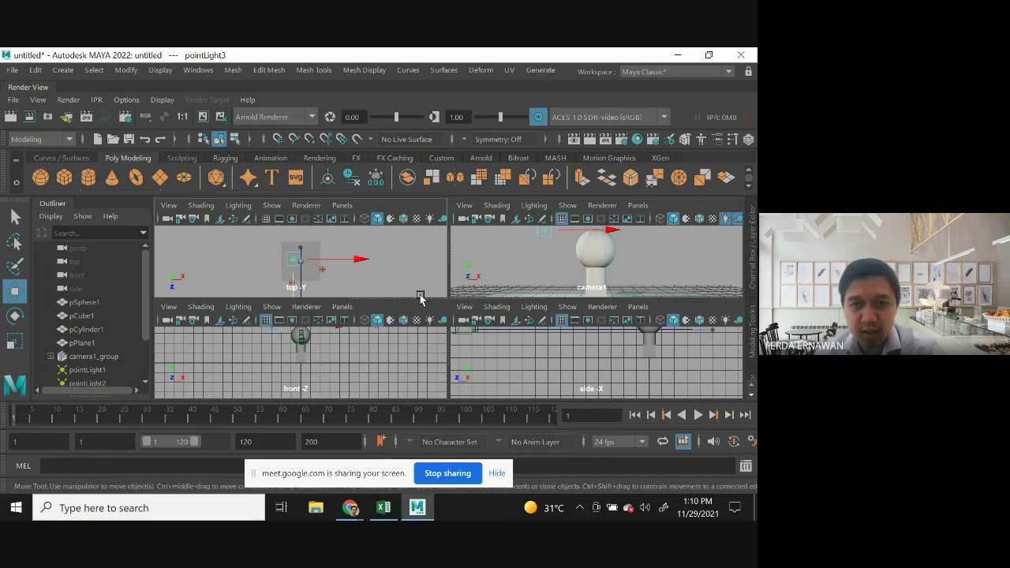
{"action": "left_click_drag", "start_coordinate": [355, 260], "coordinate": [347, 263]}
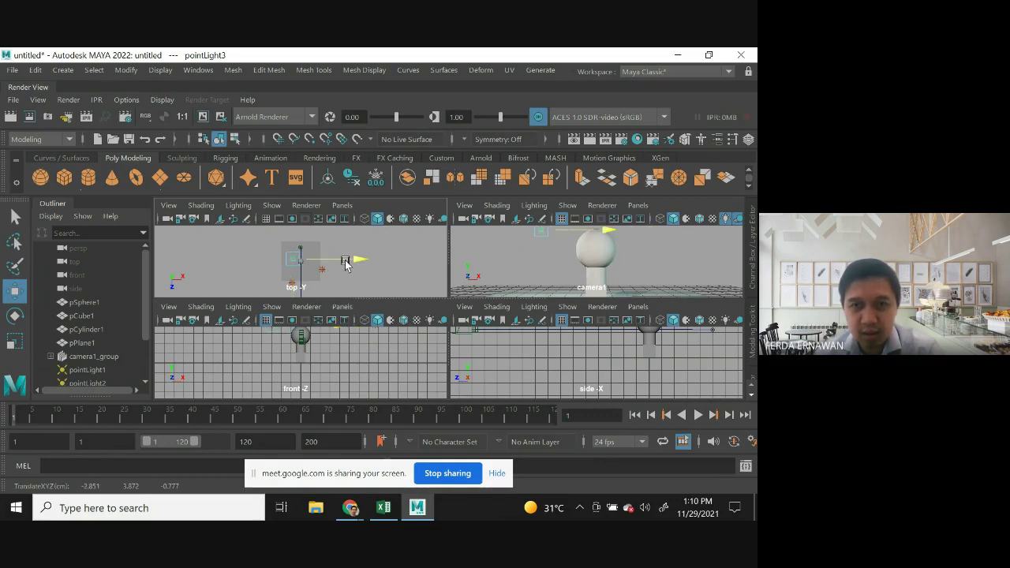
{"action": "left_click_drag", "start_coordinate": [293, 294], "coordinate": [300, 290]}
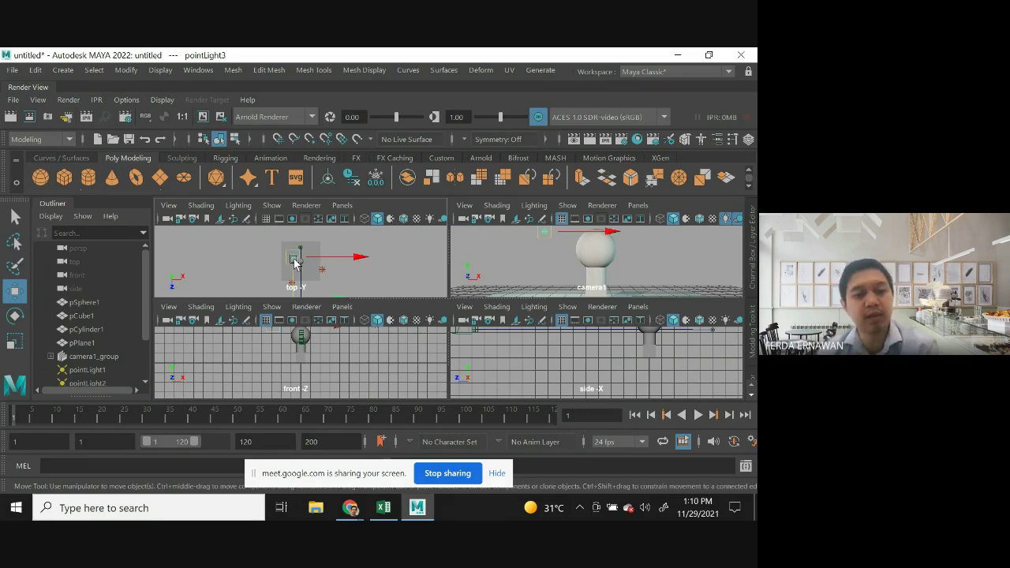
Change the color of the duplicated third point light from pale cyan to neutral white.
{"action": "key", "text": "ctrl+a"}
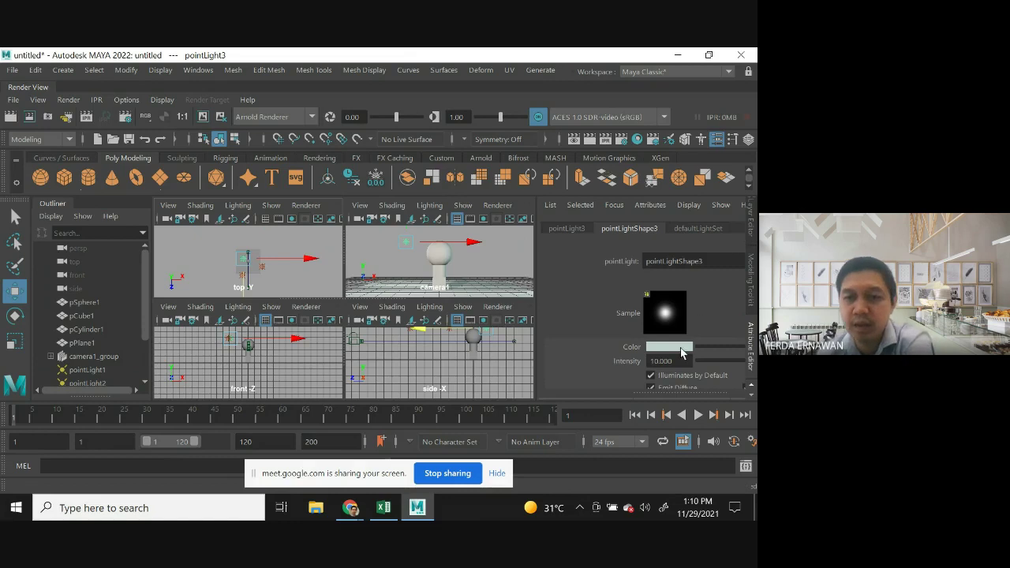
{"action": "left_click", "coordinate": [682, 351]}
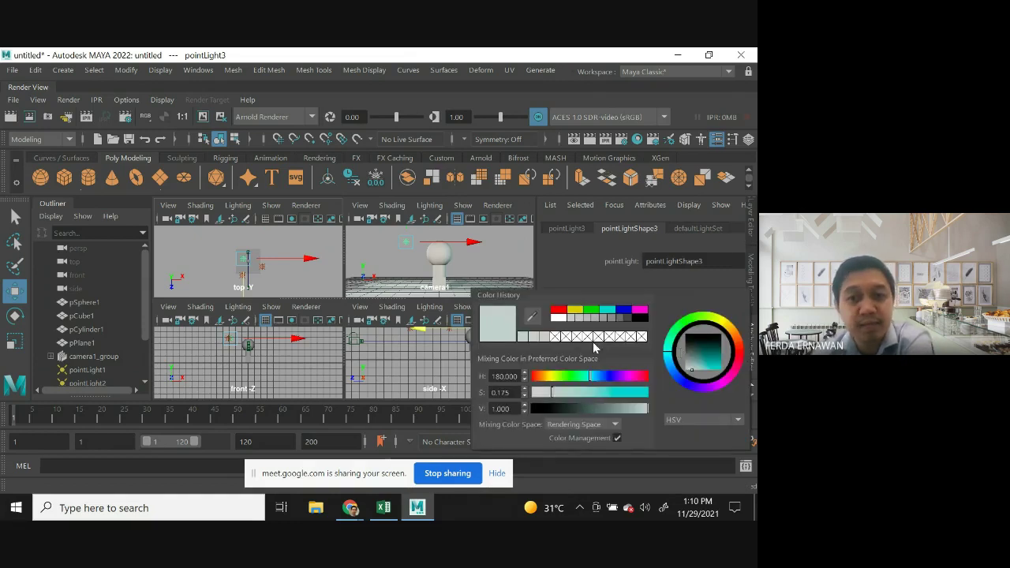
{"action": "left_click", "coordinate": [679, 351]}
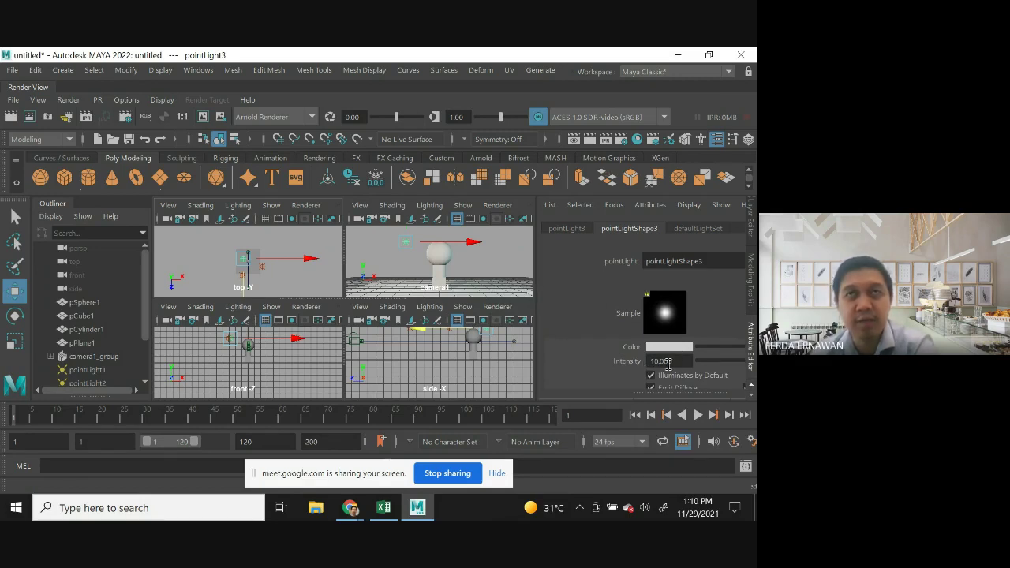
Review the third point light's decay rate and shadow attributes.
{"action": "scroll", "coordinate": [680, 363], "scroll_direction": "down", "scroll_amount": 1}
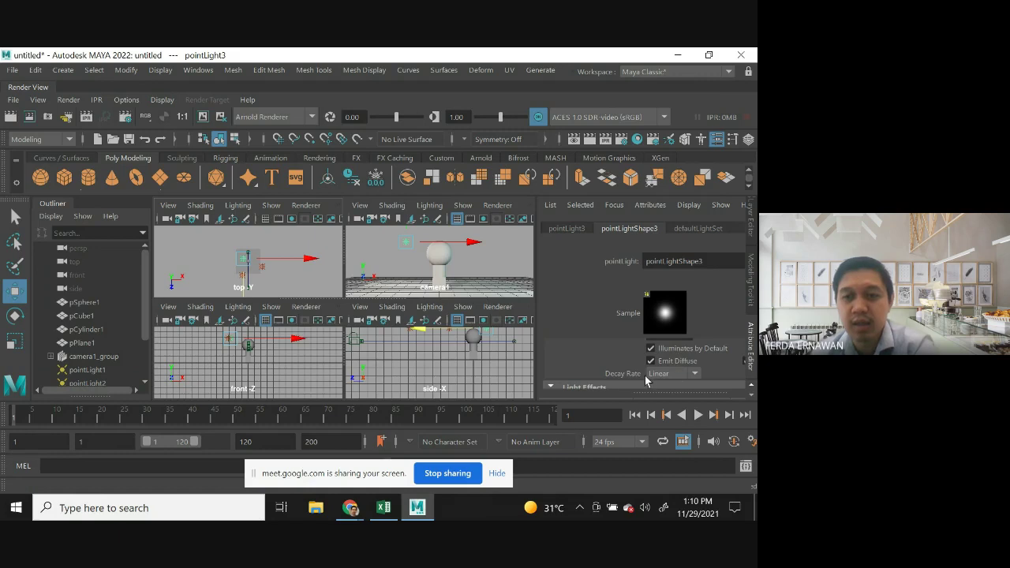
{"action": "scroll", "coordinate": [629, 376], "scroll_direction": "down", "scroll_amount": 1}
{"action": "scroll", "coordinate": [647, 374], "scroll_direction": "down", "scroll_amount": 4}
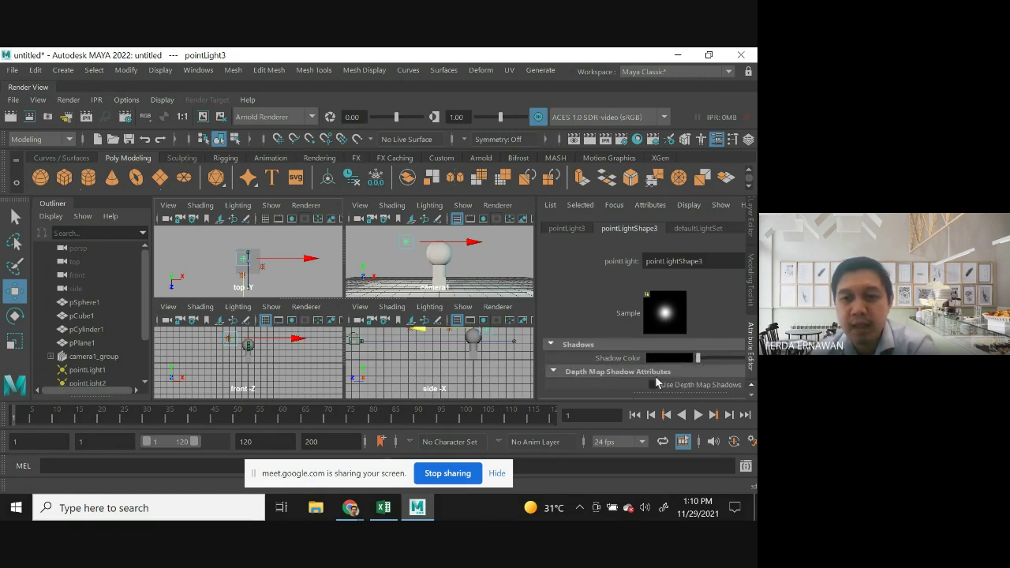
{"action": "scroll", "coordinate": [665, 371], "scroll_direction": "down", "scroll_amount": 1}
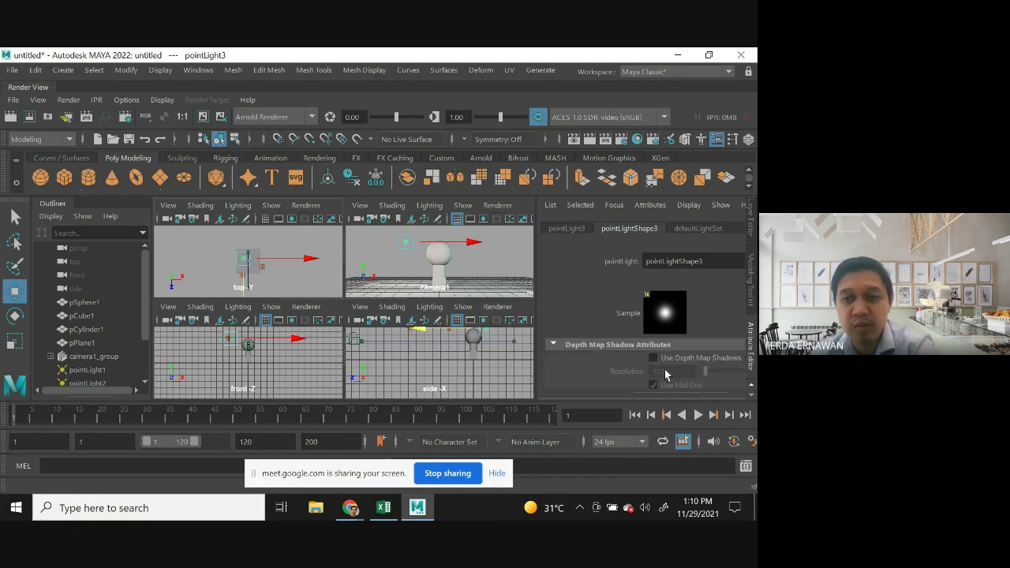
{"action": "scroll", "coordinate": [665, 376], "scroll_direction": "down", "scroll_amount": 4}
{"action": "scroll", "coordinate": [666, 379], "scroll_direction": "down", "scroll_amount": 5}
{"action": "scroll", "coordinate": [663, 381], "scroll_direction": "down", "scroll_amount": 3}
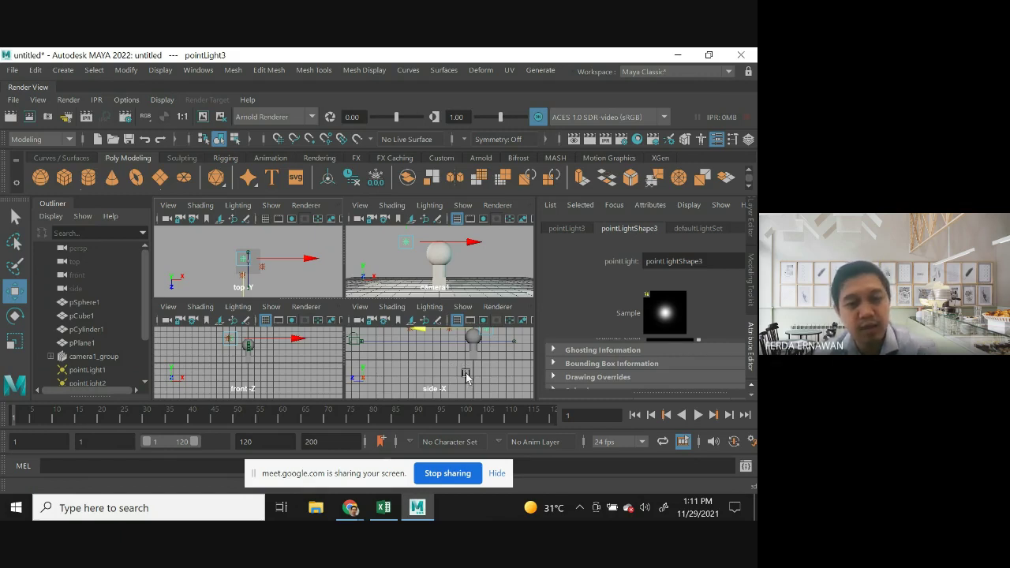
Raise pointLight3 above the other lights in the side view, to about Y 5.6.
{"action": "left_click", "coordinate": [495, 368]}
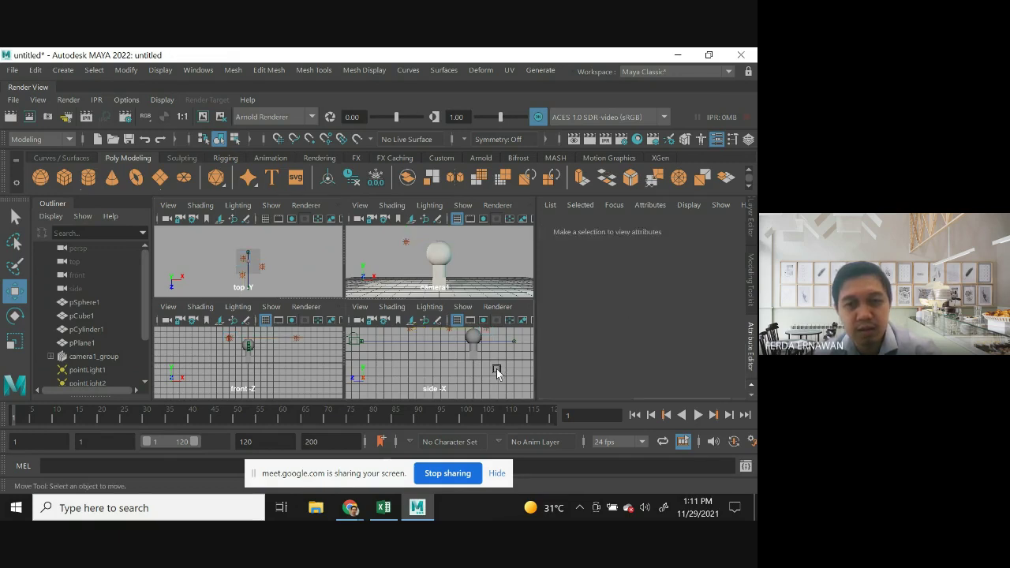
{"action": "right_click_drag", "start_coordinate": [492, 368], "coordinate": [485, 397], "text": "alt"}
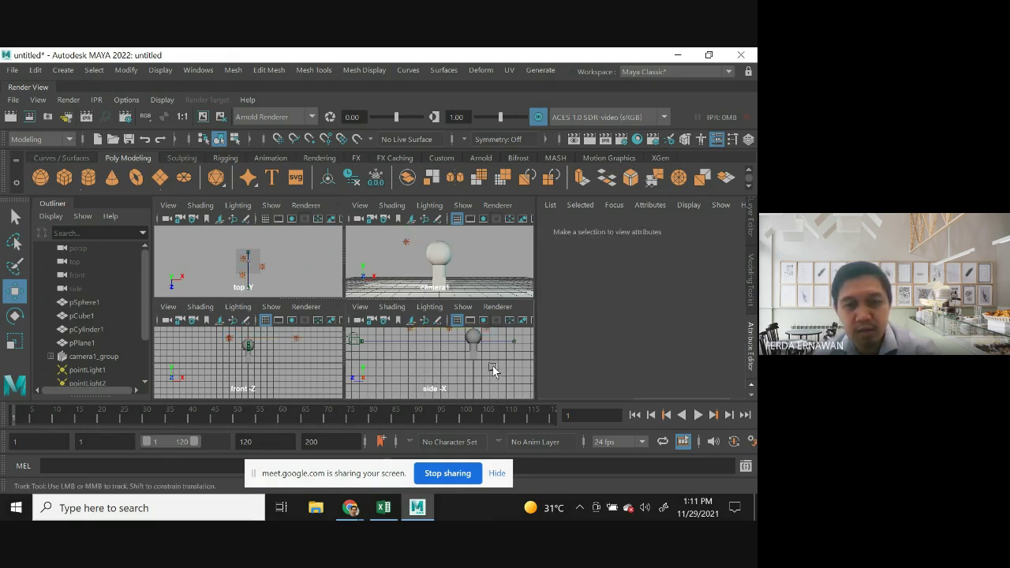
{"action": "middle_click_drag", "start_coordinate": [485, 397], "coordinate": [478, 392], "text": "alt"}
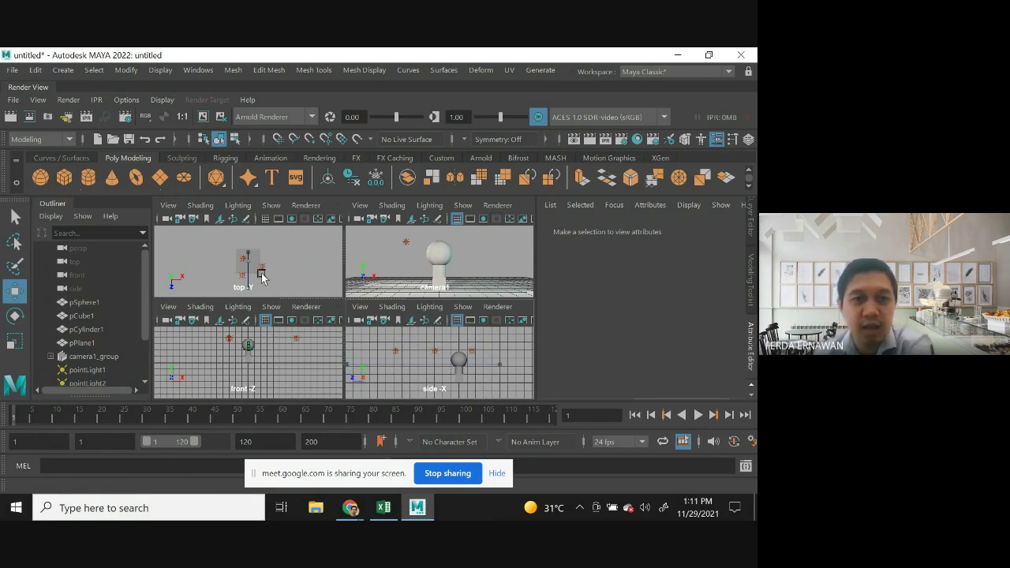
{"action": "scroll", "coordinate": [93, 375], "scroll_direction": "down", "scroll_amount": 2}
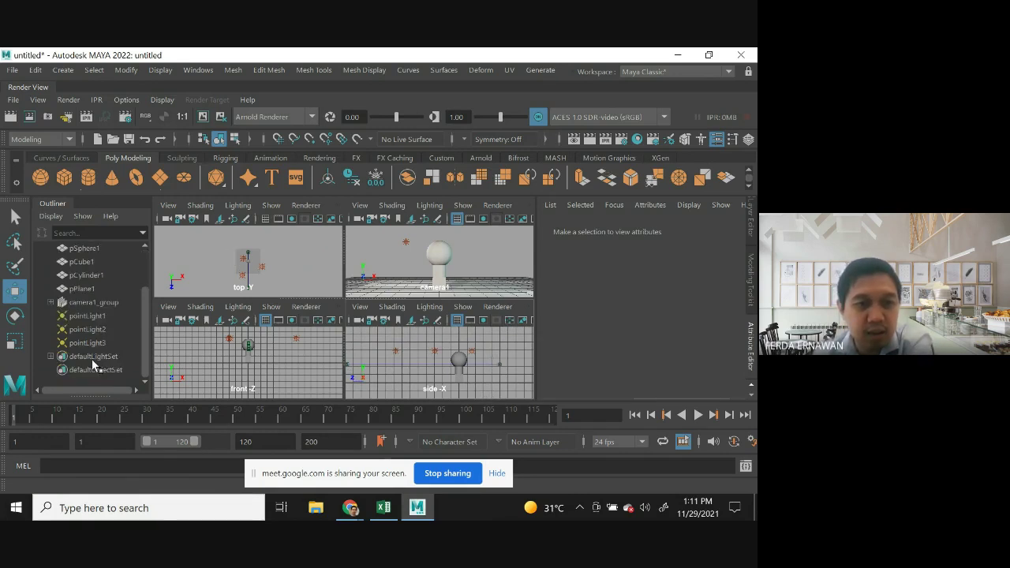
{"action": "left_click", "coordinate": [95, 345]}
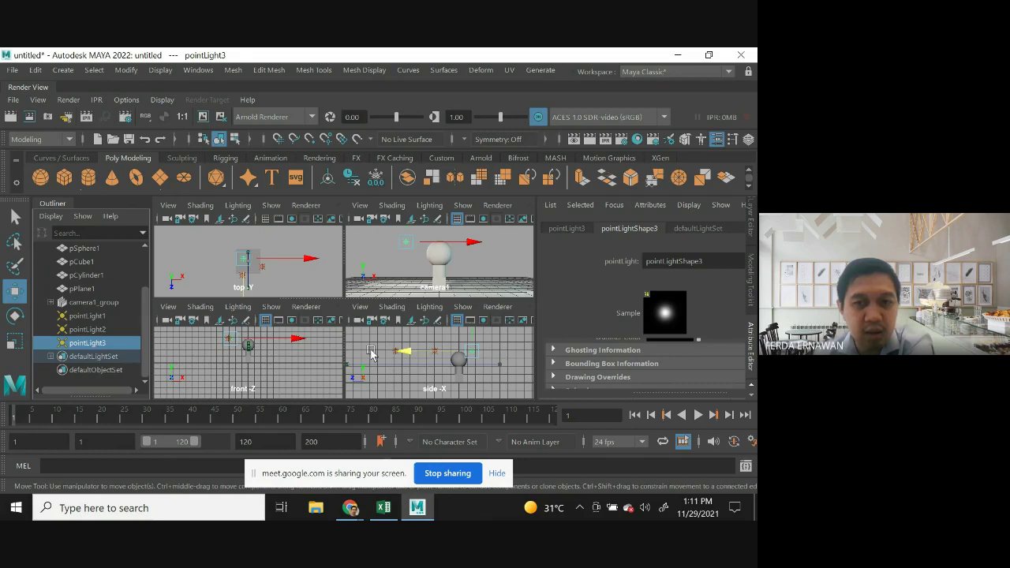
{"action": "middle_click_drag", "start_coordinate": [488, 380], "coordinate": [485, 402], "text": "alt"}
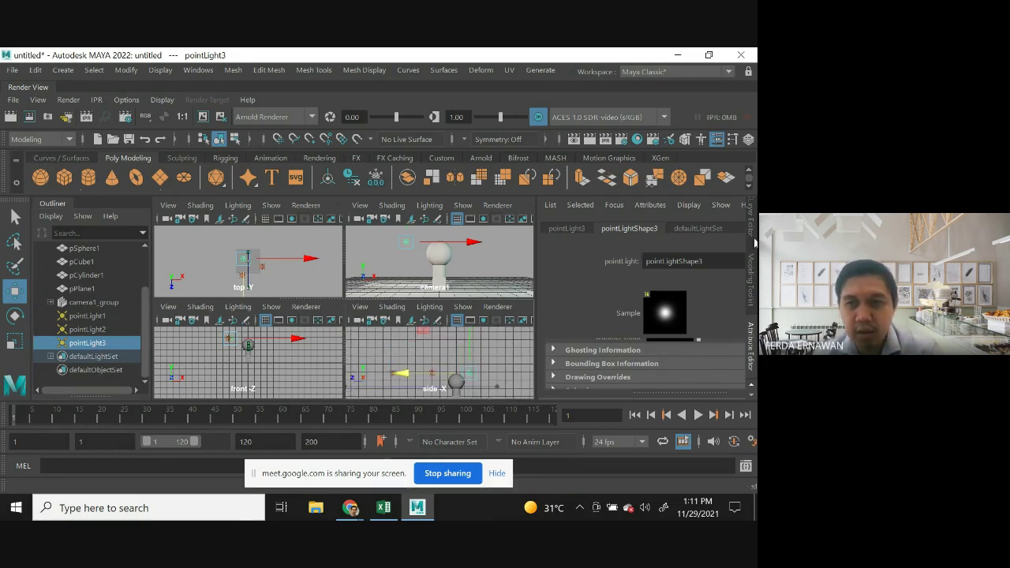
{"action": "left_click_drag", "start_coordinate": [474, 352], "coordinate": [488, 332]}
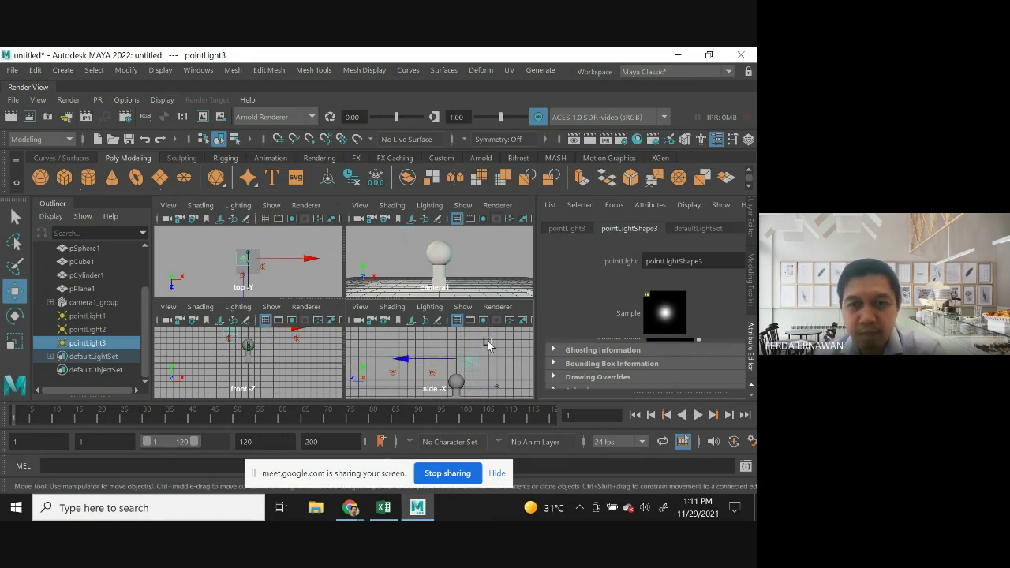
Compare the translate values of pointLight3 and pointLight2, leaving pointLight3 selected.
{"action": "left_click", "coordinate": [751, 237]}
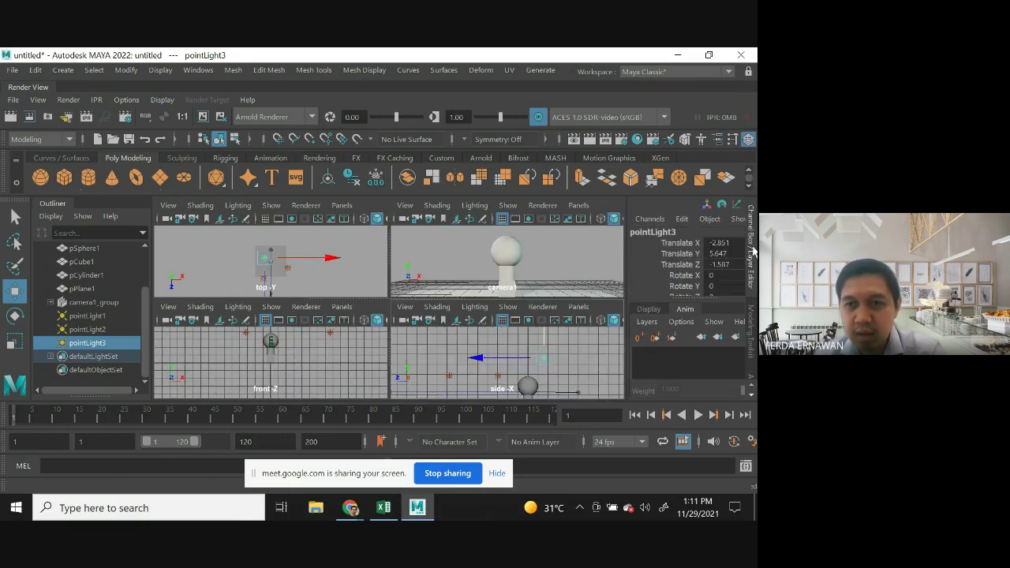
{"action": "left_click", "coordinate": [497, 378]}
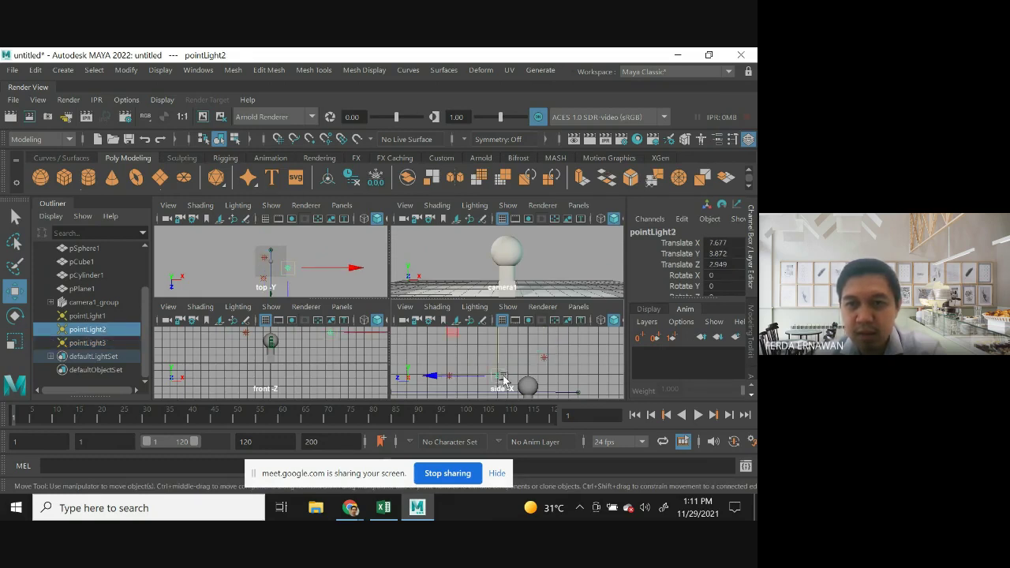
{"action": "left_click", "coordinate": [543, 359]}
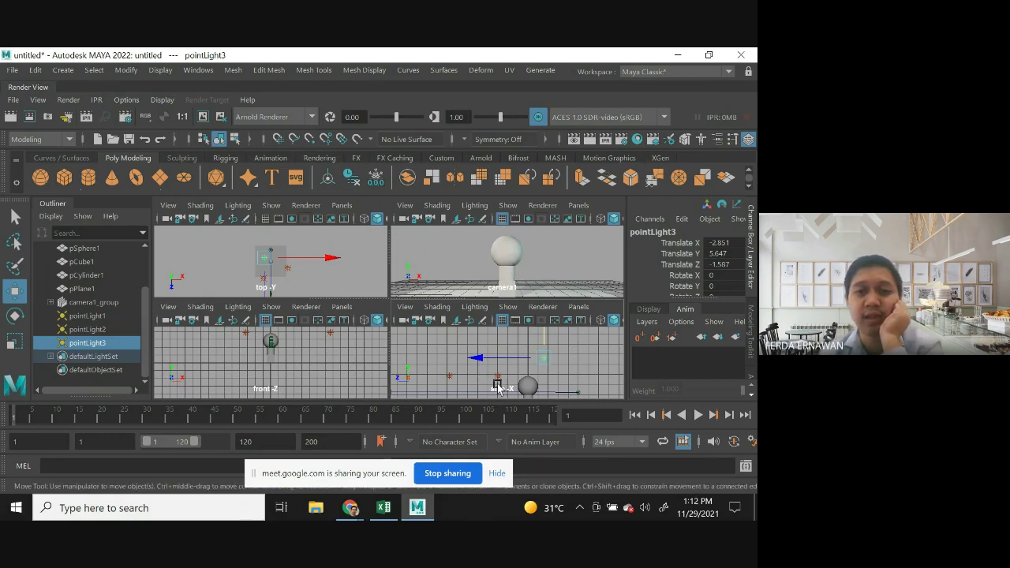
Set the intensity of pointLight1 to 10 and the intensity of pointLight2 to 5.
{"action": "left_click_drag", "start_coordinate": [546, 332], "coordinate": [549, 337]}
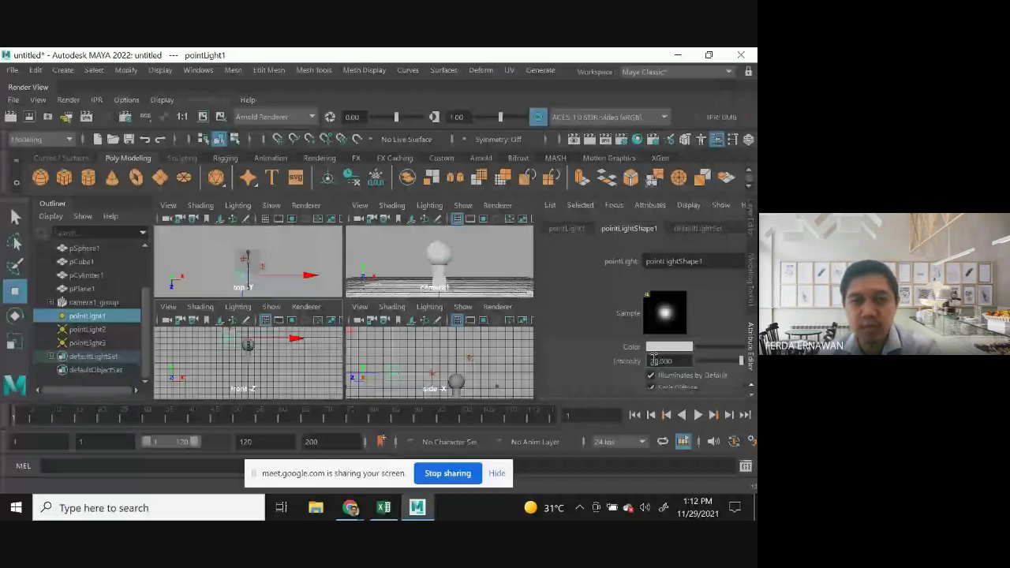
{"action": "left_click", "coordinate": [720, 360]}
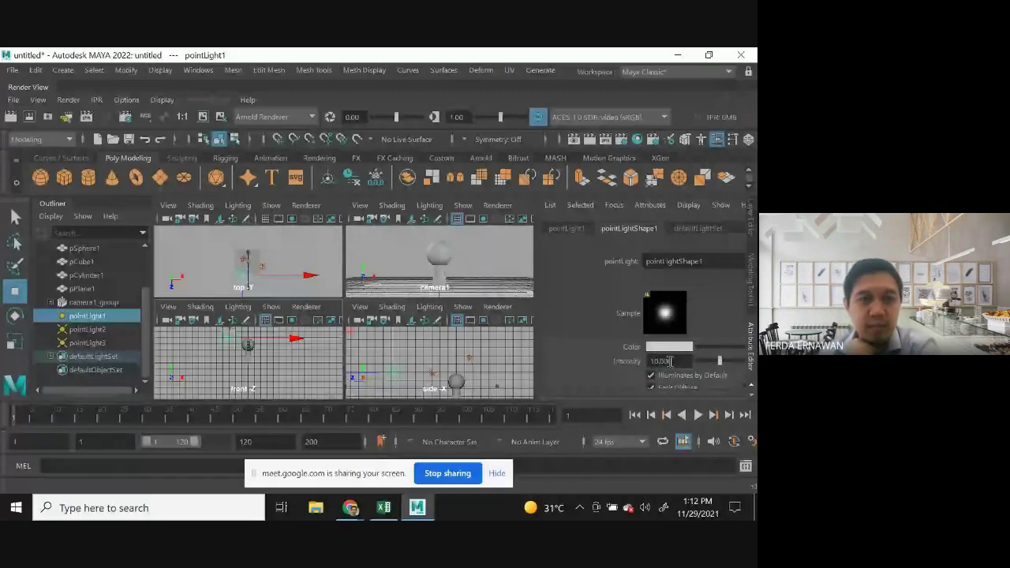
{"action": "key", "text": "Down"}
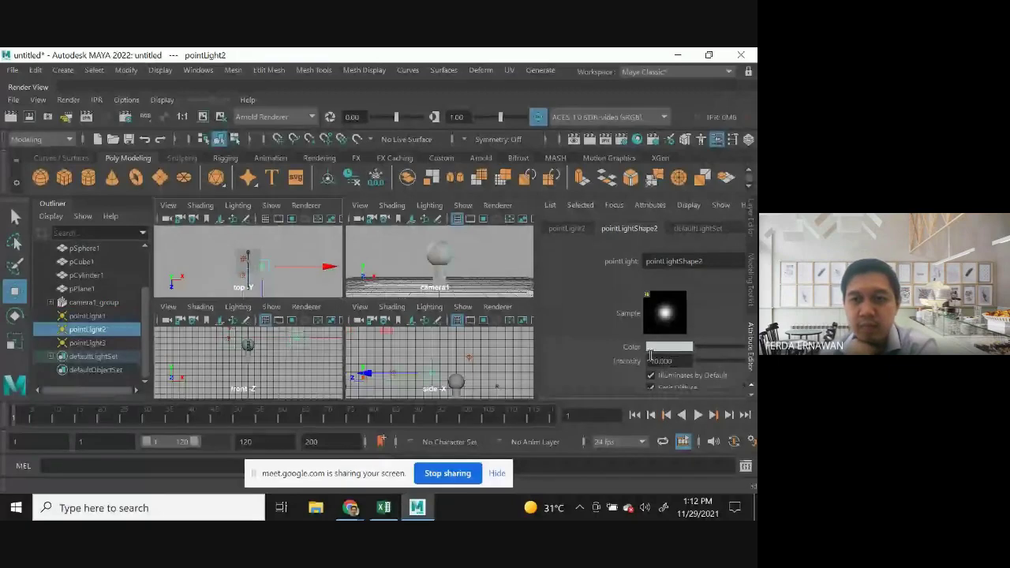
{"action": "double_click", "coordinate": [655, 361]}
{"action": "type", "text": "5"}
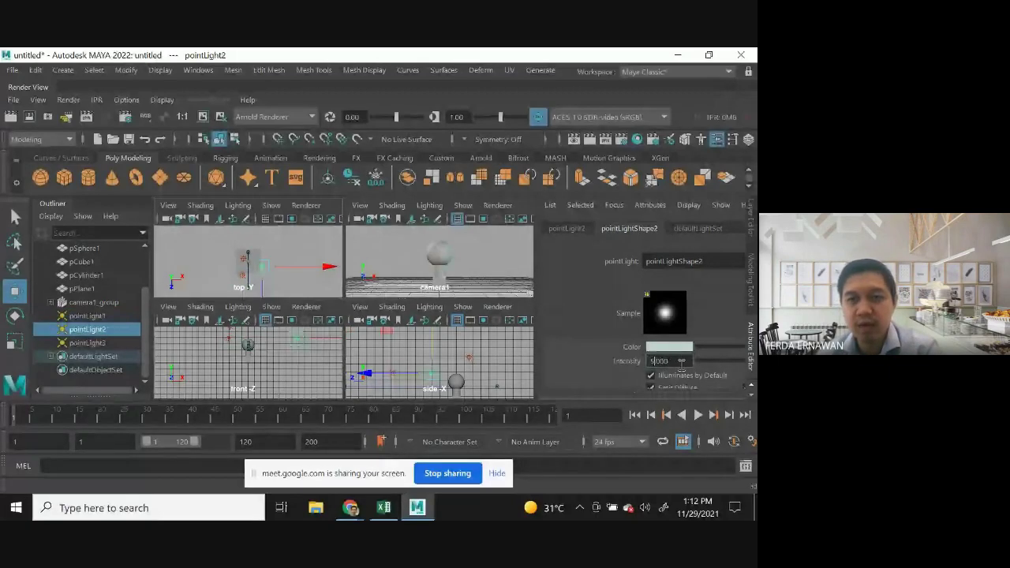
{"action": "key", "text": "Return"}
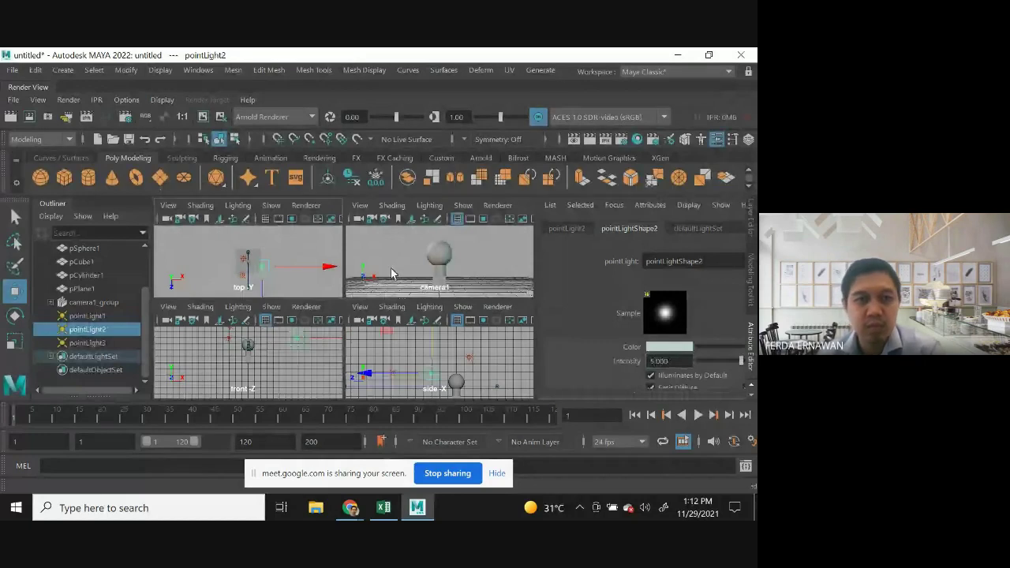
Select pointLight3 and set its intensity to 5.
{"action": "left_click", "coordinate": [212, 261]}
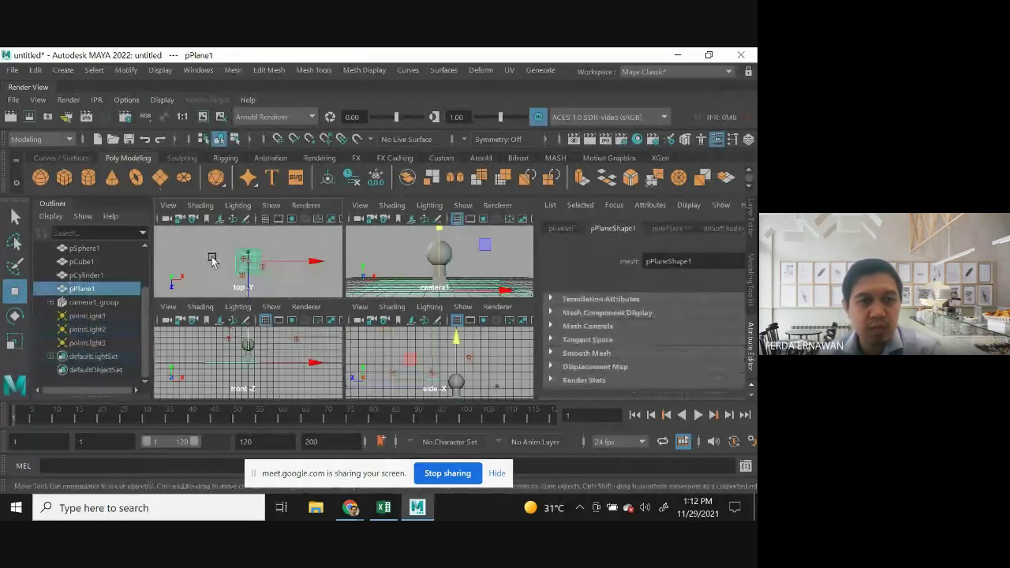
{"action": "left_click", "coordinate": [247, 261]}
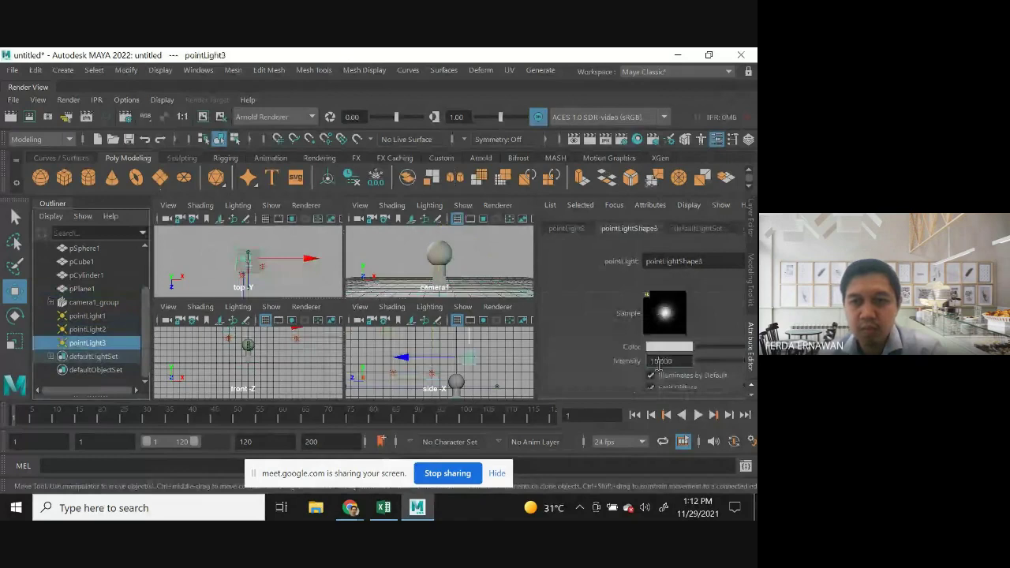
{"action": "double_click", "coordinate": [648, 361]}
{"action": "type", "text": "1"}
{"action": "key", "text": "Return"}
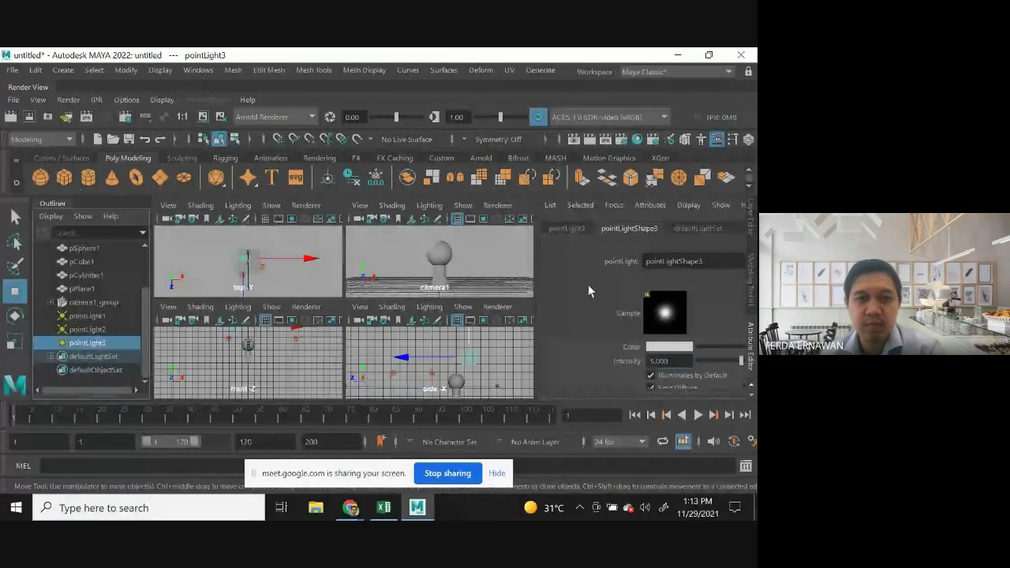
Enlarge the camera1 view to check the lighting and switch that view to the persp camera.
{"action": "left_click", "coordinate": [479, 259]}
{"action": "key", "text": "space"}
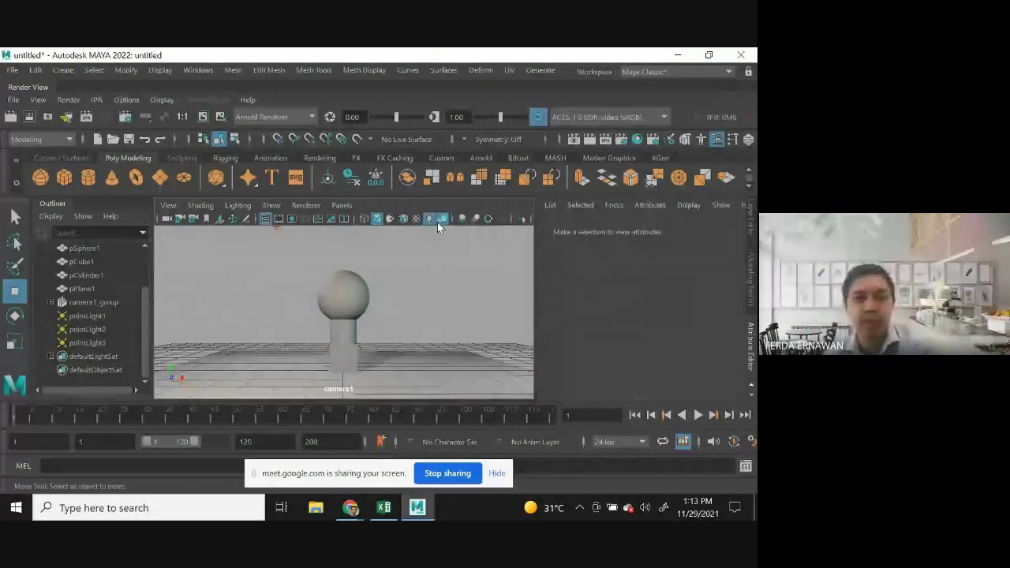
{"action": "left_click", "coordinate": [342, 205]}
{"action": "mouse_move", "coordinate": [395, 219]}
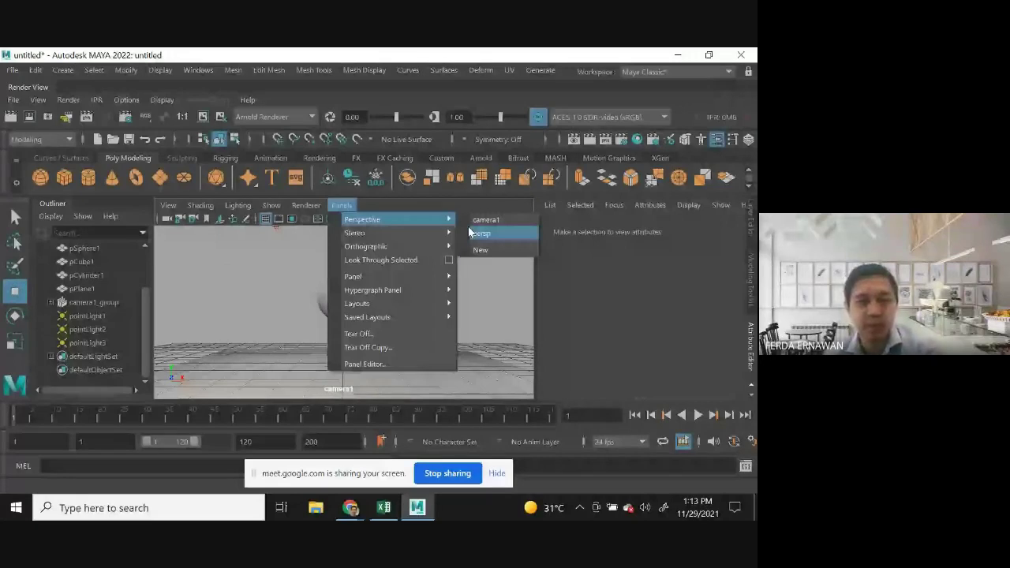
{"action": "left_click", "coordinate": [472, 231]}
{"action": "key", "text": "space"}
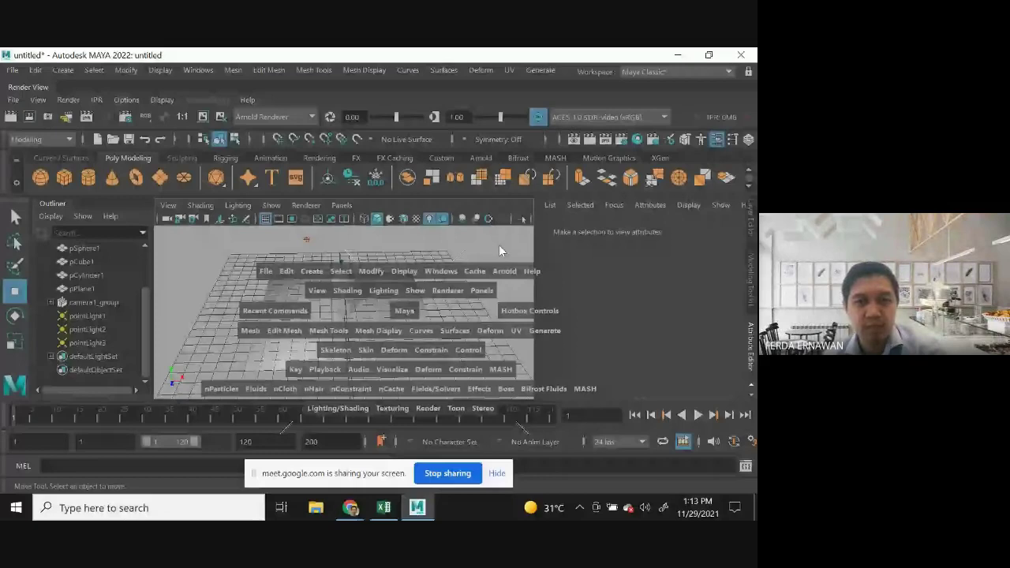
{"action": "left_click_drag", "start_coordinate": [499, 245], "coordinate": [460, 195]}
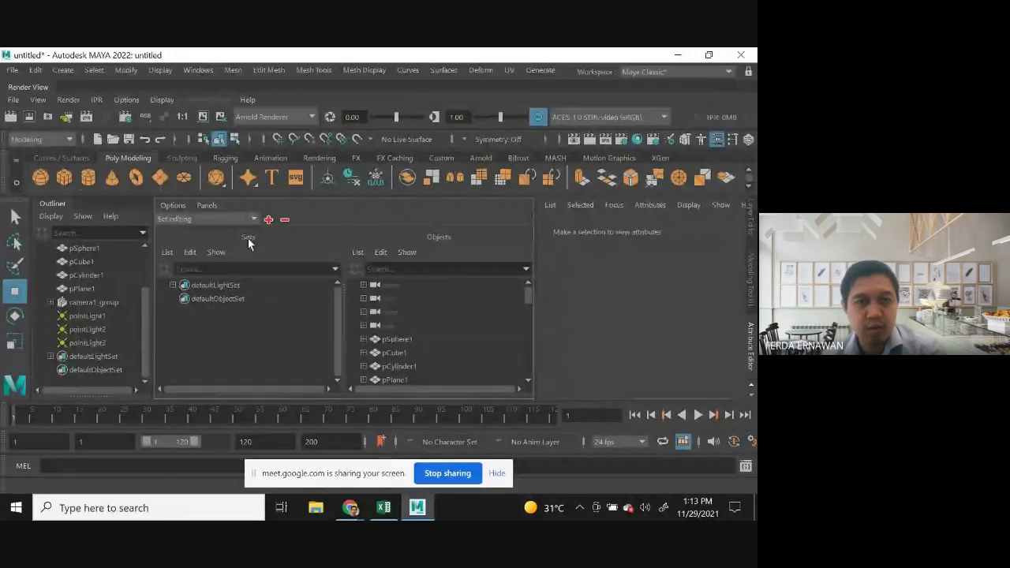
{"action": "left_click", "coordinate": [220, 219]}
{"action": "left_click", "coordinate": [181, 206]}
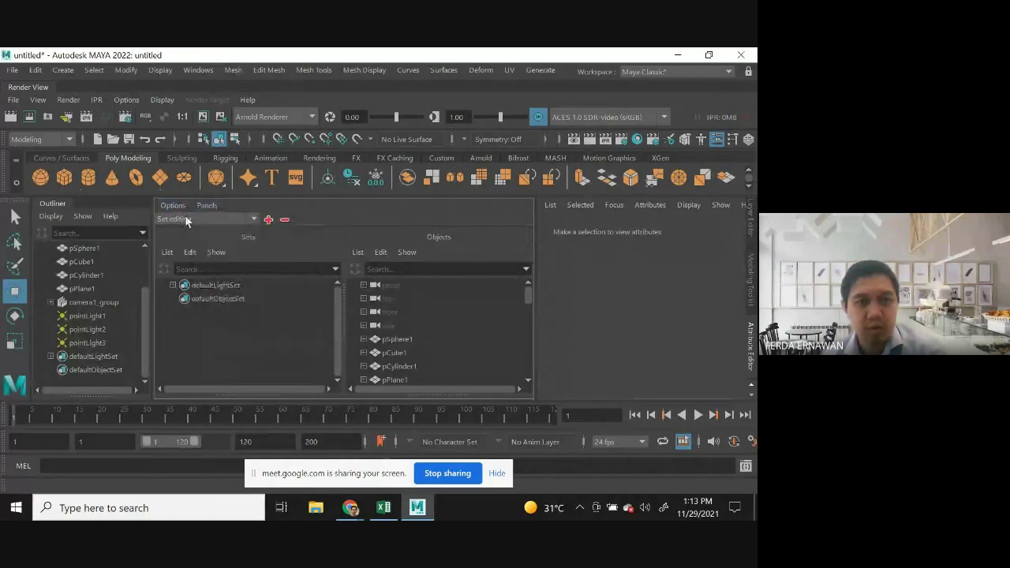
{"action": "left_click", "coordinate": [189, 219]}
{"action": "left_click", "coordinate": [285, 219]}
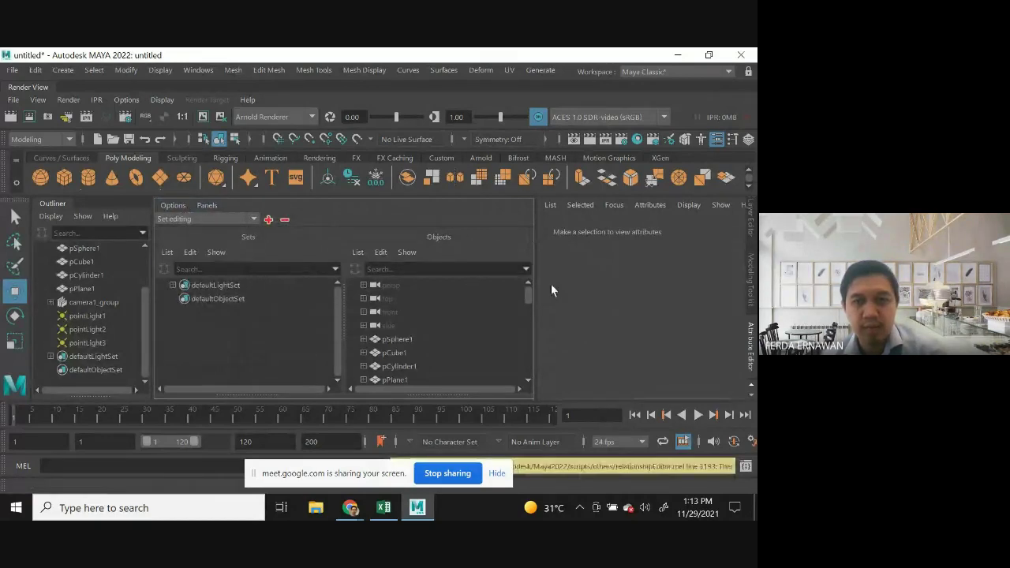
{"action": "left_click_drag", "start_coordinate": [490, 54], "coordinate": [543, 53]}
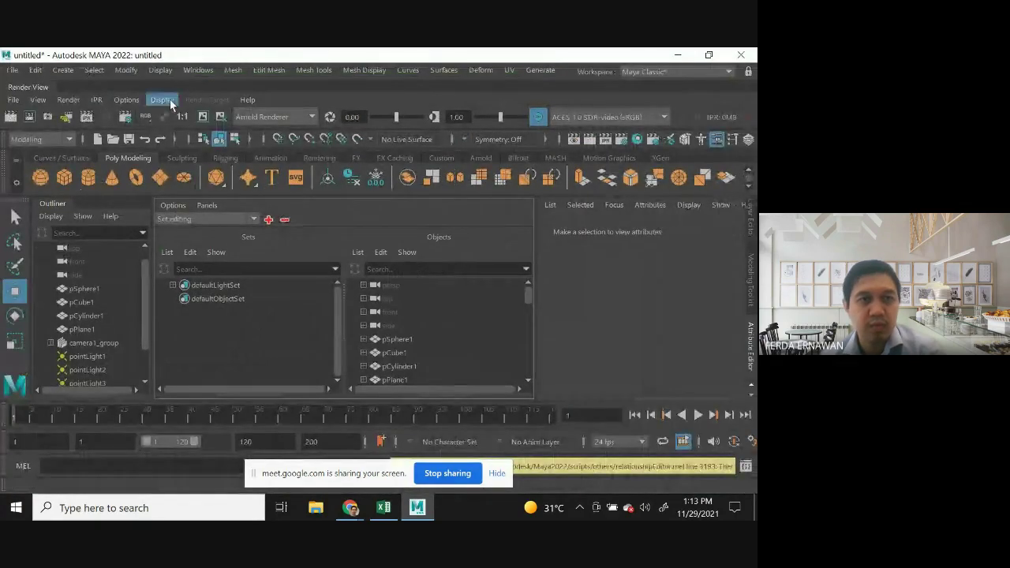
{"action": "left_click", "coordinate": [196, 69]}
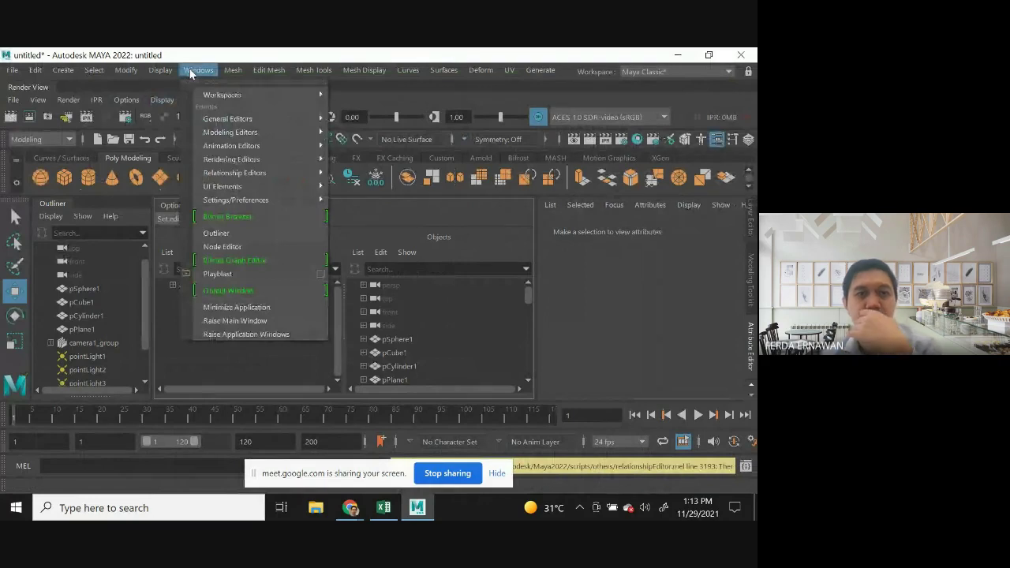
{"action": "left_click", "coordinate": [565, 281]}
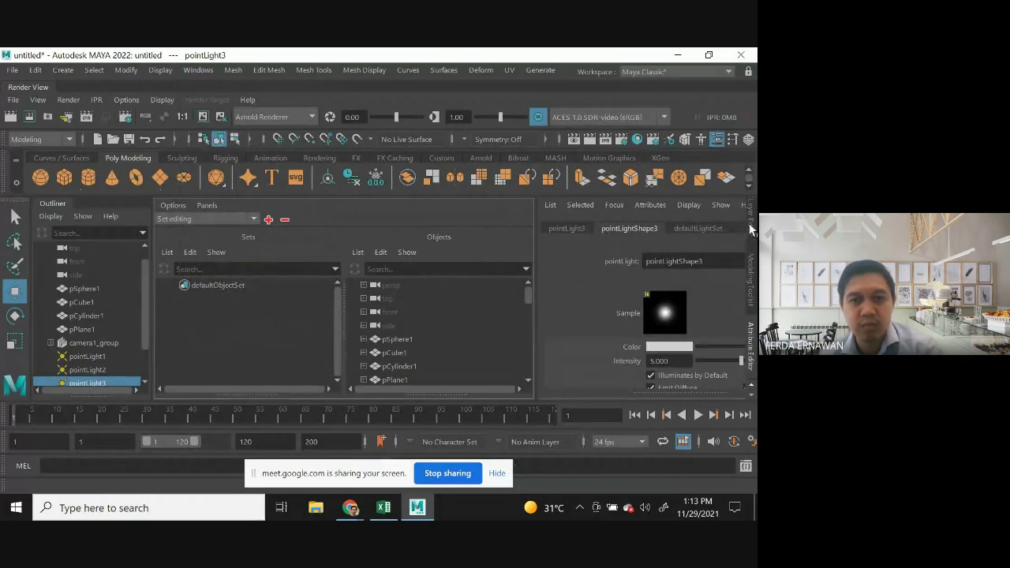
{"action": "left_click_drag", "start_coordinate": [531, 394], "coordinate": [516, 375]}
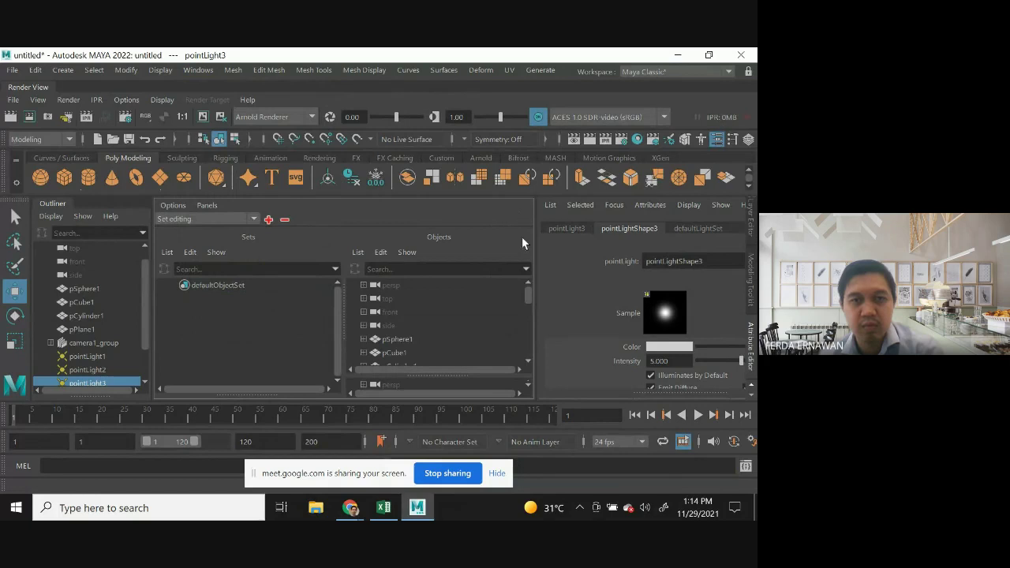
{"action": "left_click", "coordinate": [162, 208]}
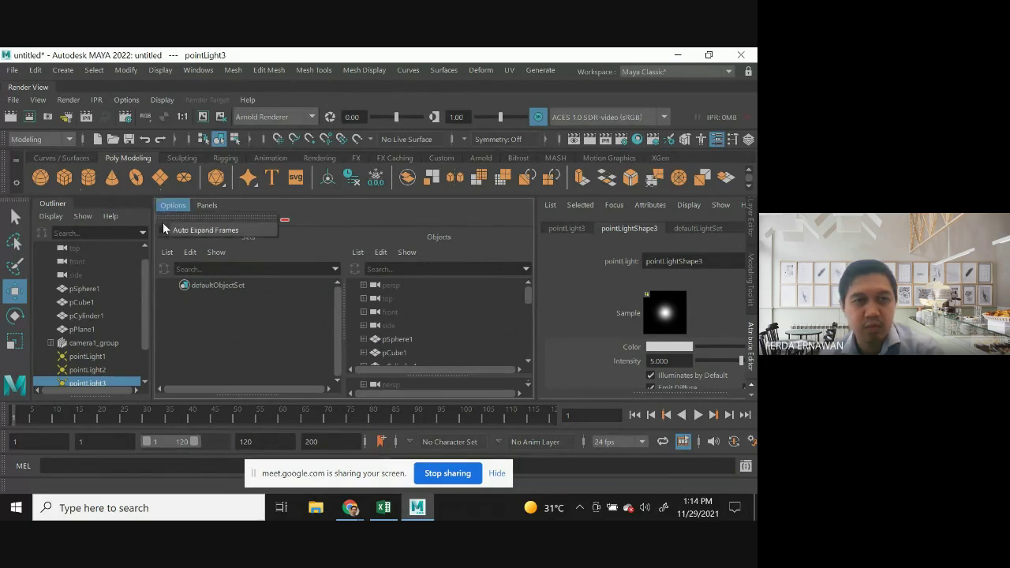
{"action": "left_click", "coordinate": [181, 229]}
{"action": "left_click", "coordinate": [173, 206]}
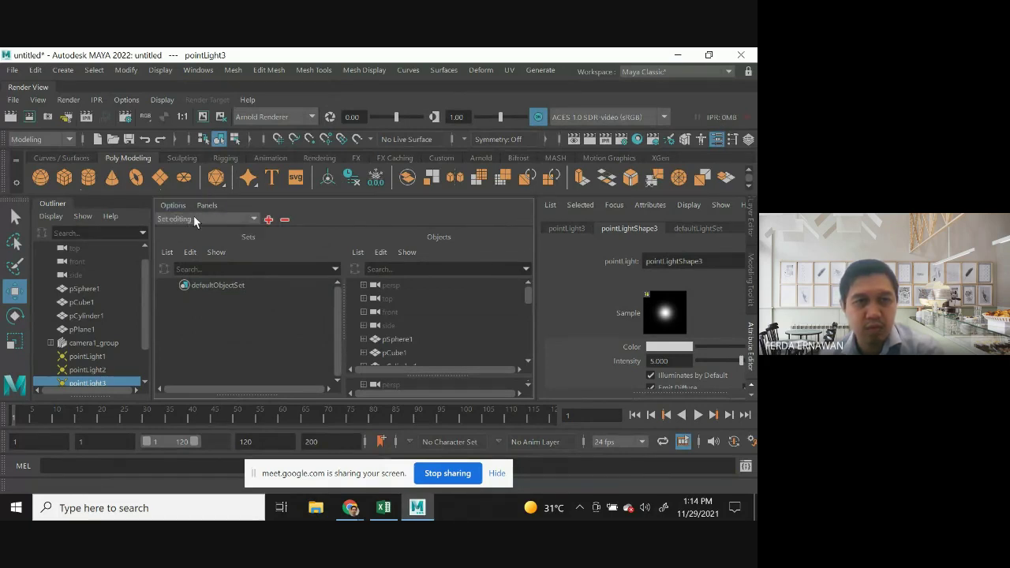
Change the workspace view layout to Four Panes and clear the selection.
{"action": "left_click", "coordinate": [203, 205]}
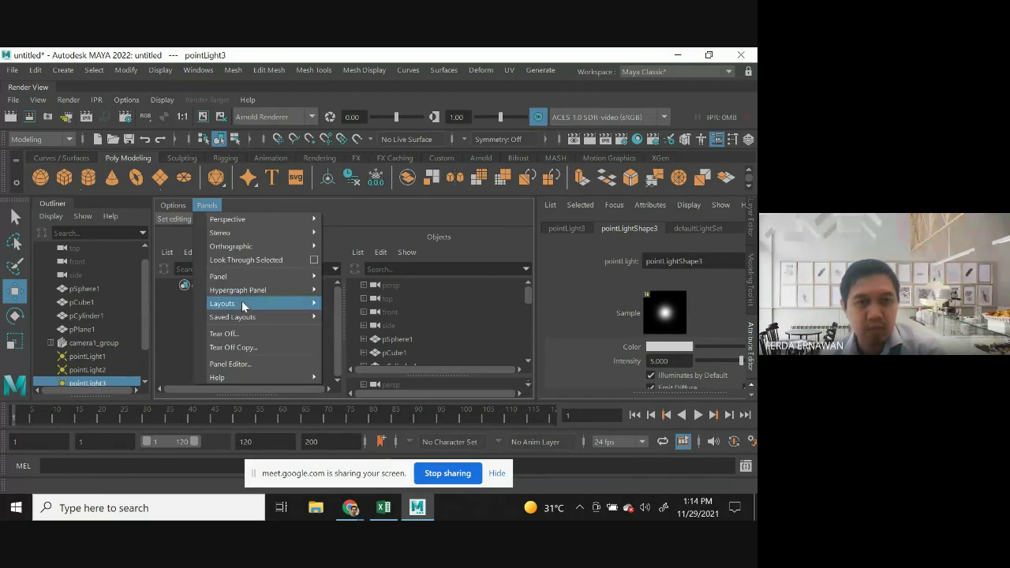
{"action": "mouse_move", "coordinate": [312, 304]}
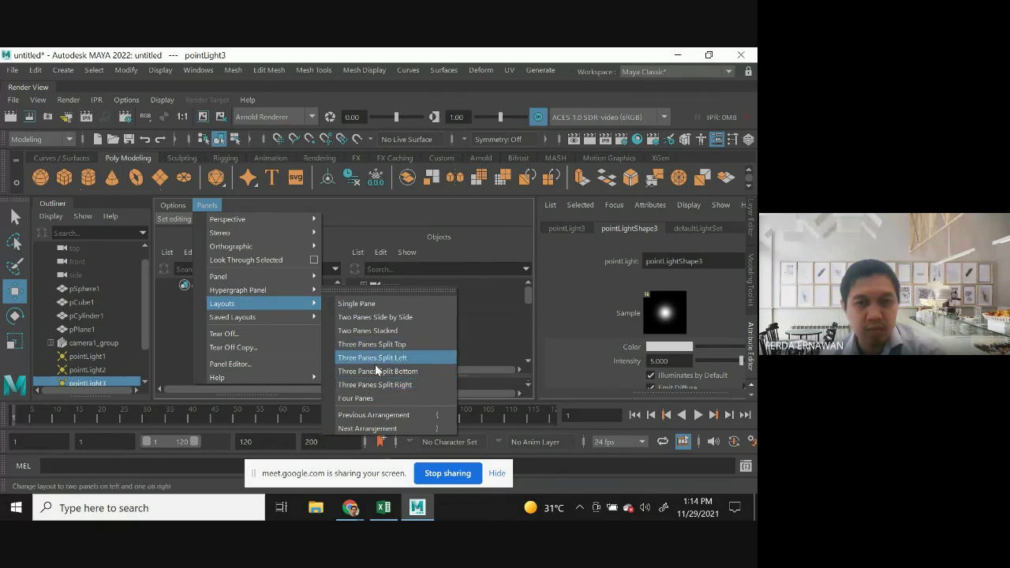
{"action": "left_click", "coordinate": [370, 398]}
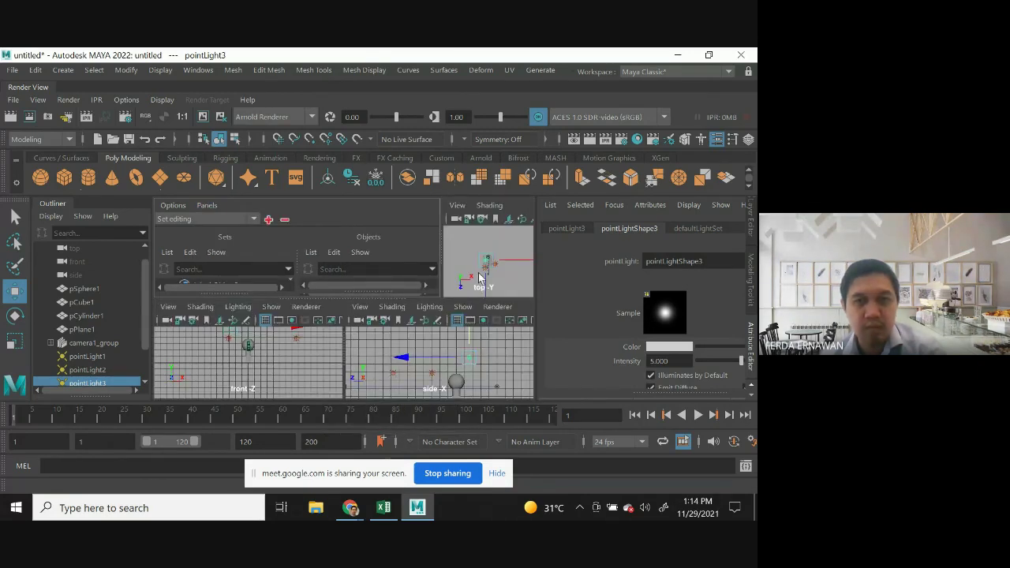
{"action": "left_click", "coordinate": [458, 255]}
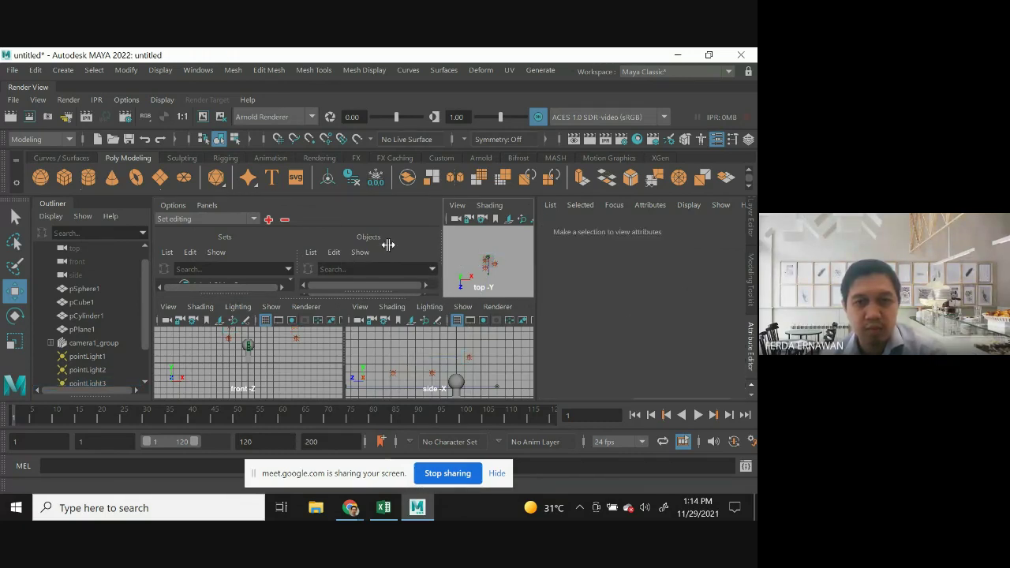
Try the Single Pane layout, bring back the previous four-view arrangement, and resize its upper and lower rows.
{"action": "left_click", "coordinate": [207, 206]}
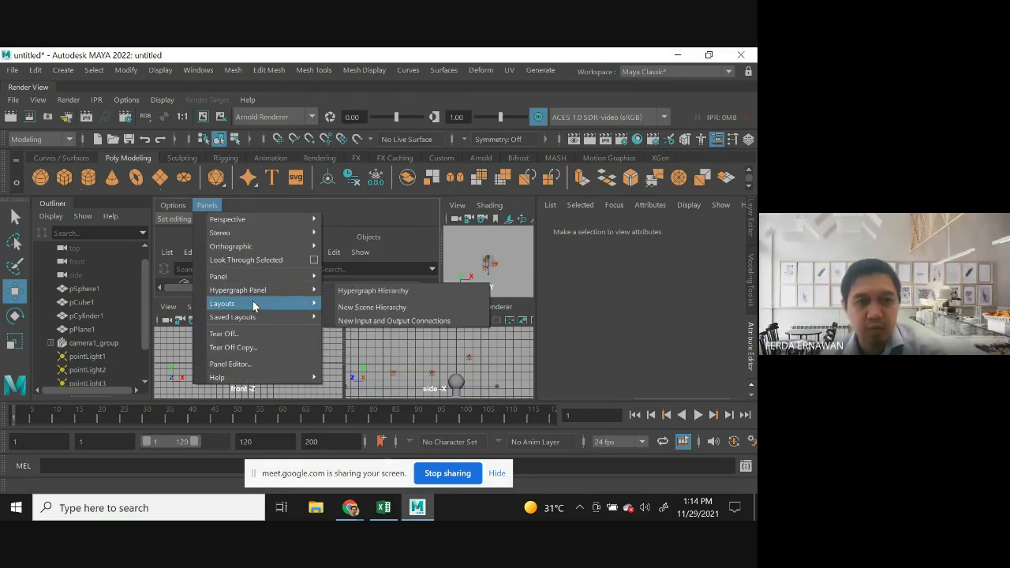
{"action": "left_click", "coordinate": [332, 303]}
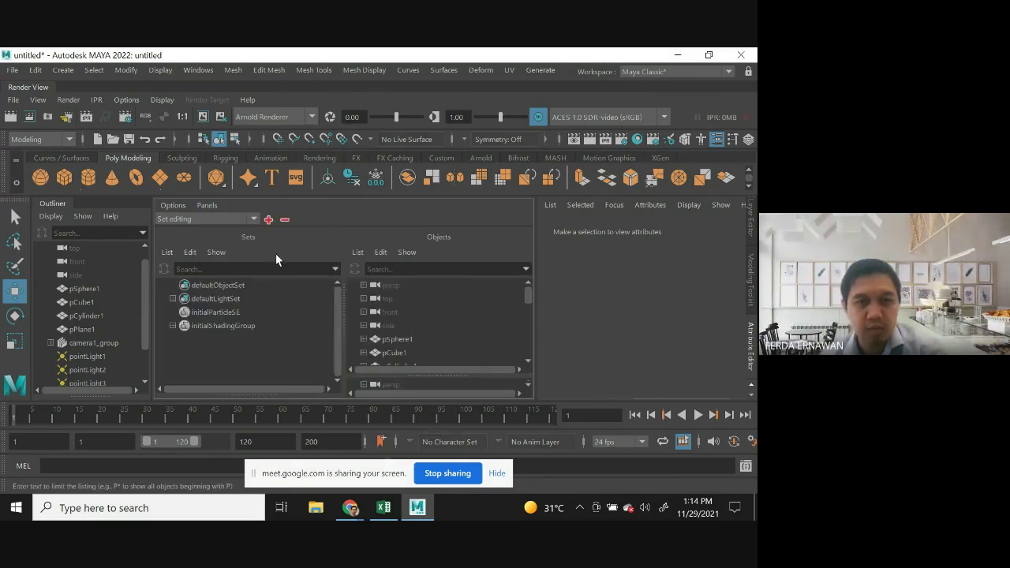
{"action": "left_click", "coordinate": [173, 205]}
{"action": "left_click", "coordinate": [206, 205]}
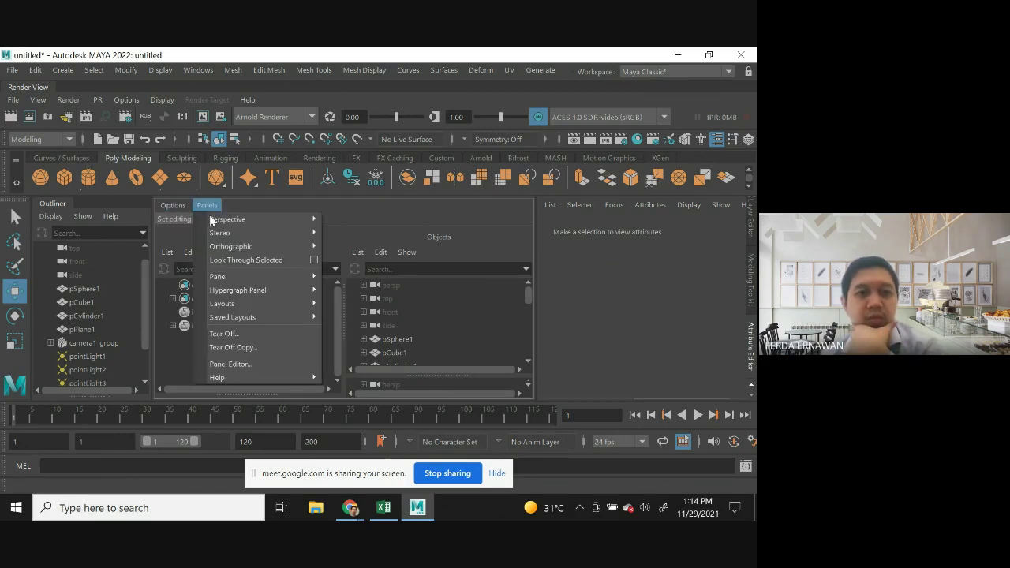
{"action": "mouse_move", "coordinate": [273, 303]}
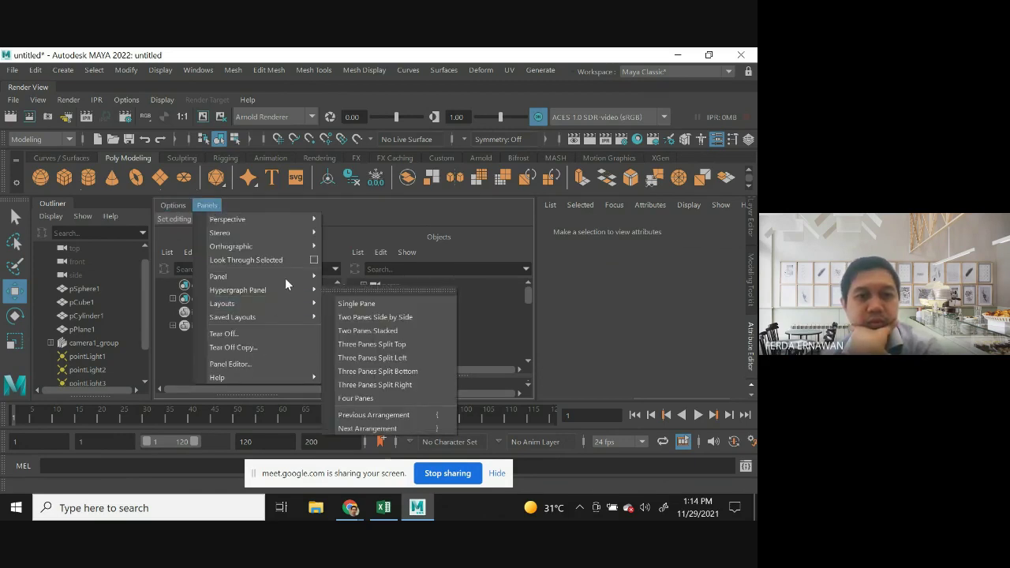
{"action": "mouse_move", "coordinate": [285, 276]}
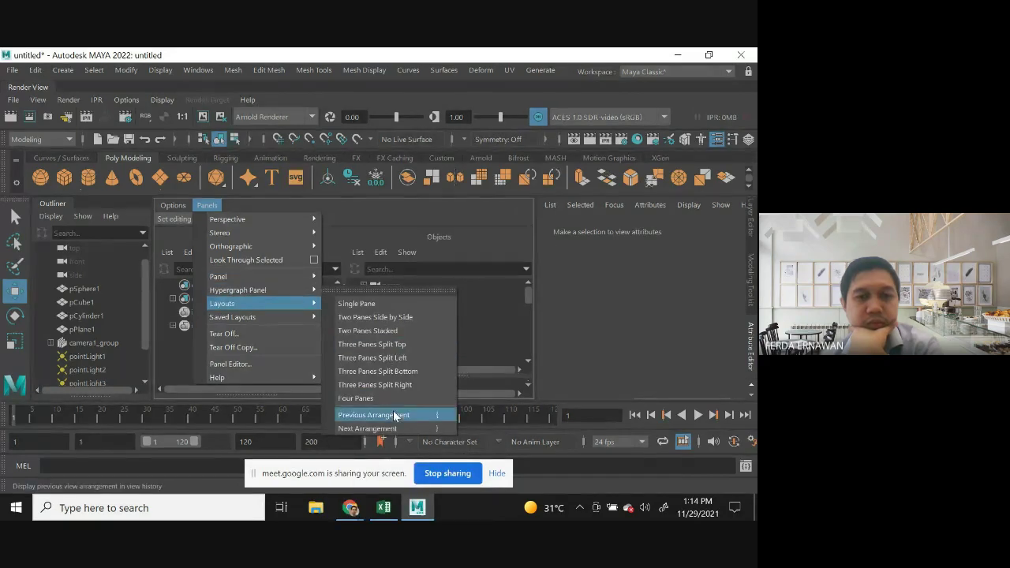
{"action": "left_click", "coordinate": [395, 414]}
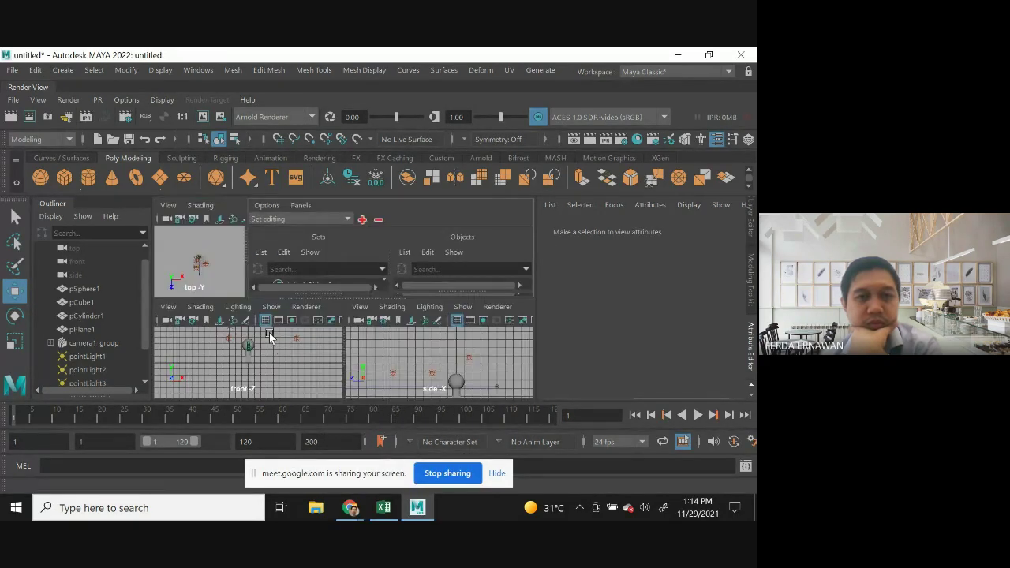
{"action": "left_click_drag", "start_coordinate": [393, 358], "coordinate": [397, 363]}
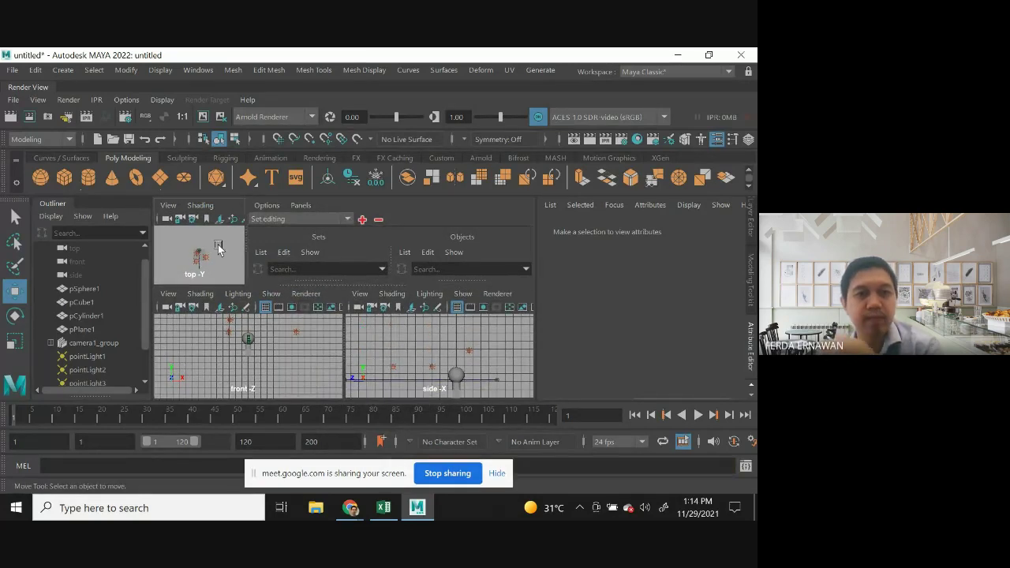
Check the top view at full size and return to the four-view arrangement.
{"action": "key", "text": "space"}
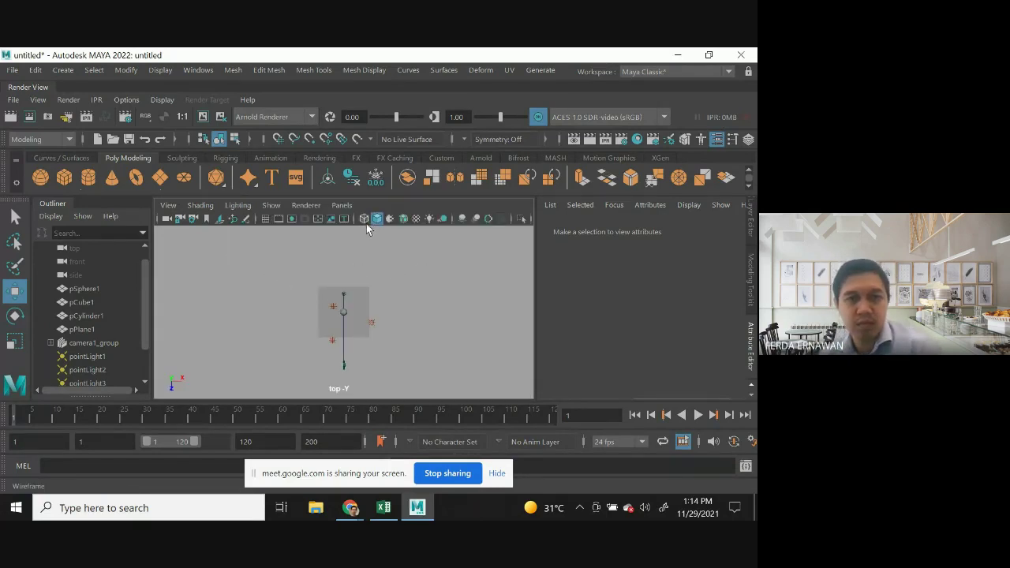
{"action": "key", "text": "space"}
{"action": "scroll", "coordinate": [413, 333], "scroll_direction": "down", "scroll_amount": 3}
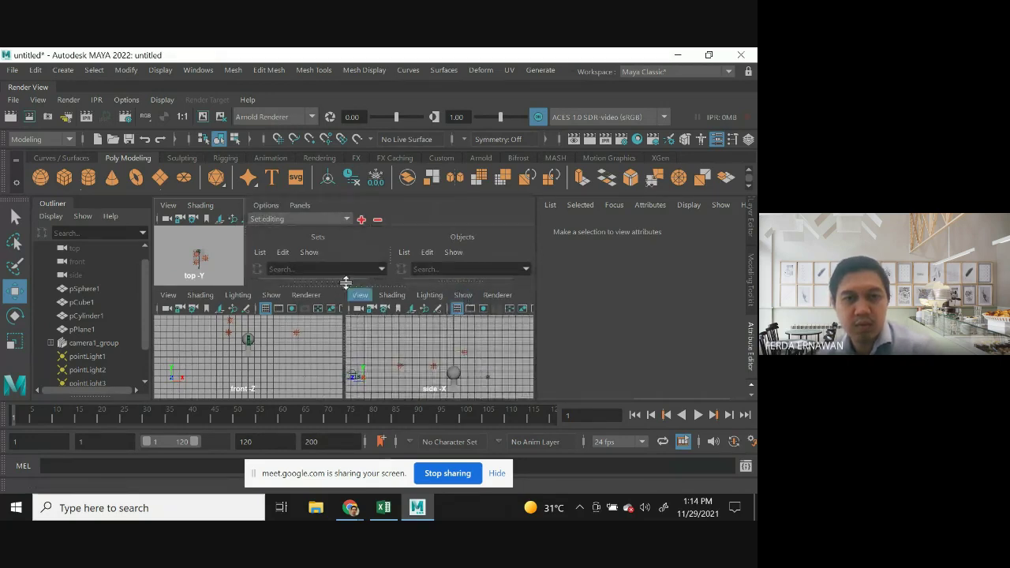
Try the Display layers mode in the Relationship Editor pane, switch it back to Set editing, and stop sharing the screen.
{"action": "left_click", "coordinate": [355, 219]}
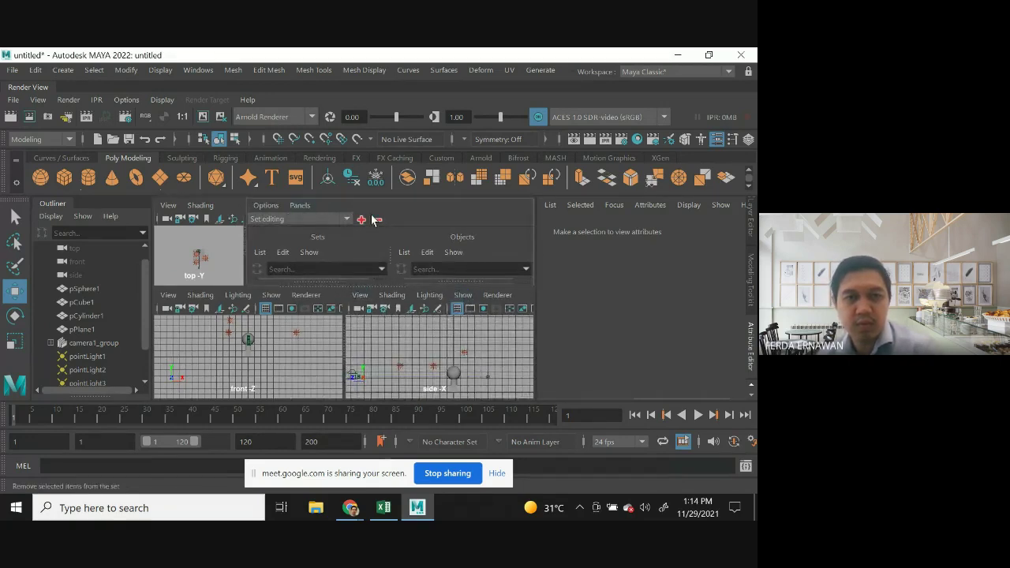
{"action": "left_click", "coordinate": [345, 219]}
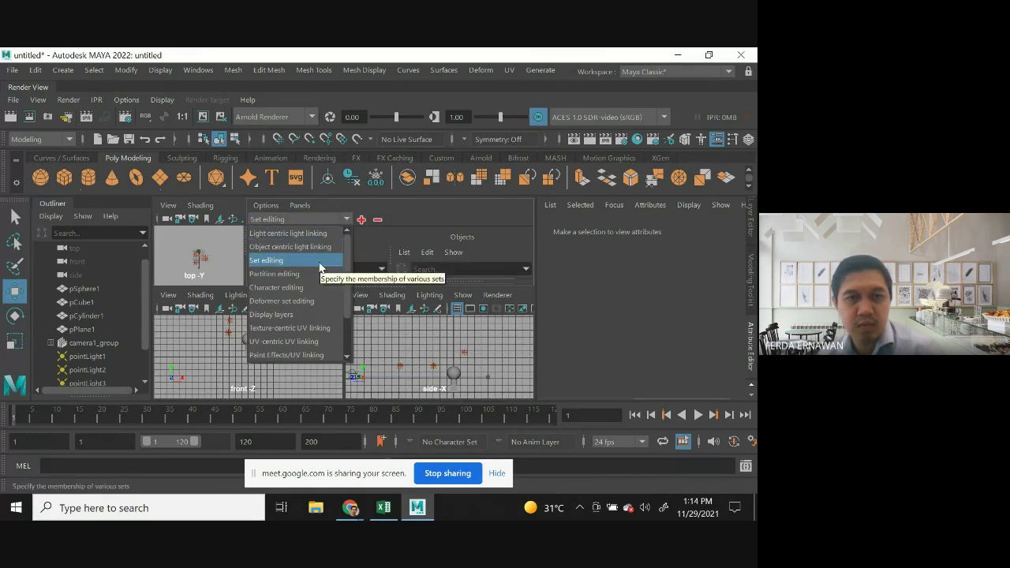
{"action": "left_click", "coordinate": [314, 315]}
{"action": "left_click", "coordinate": [345, 219]}
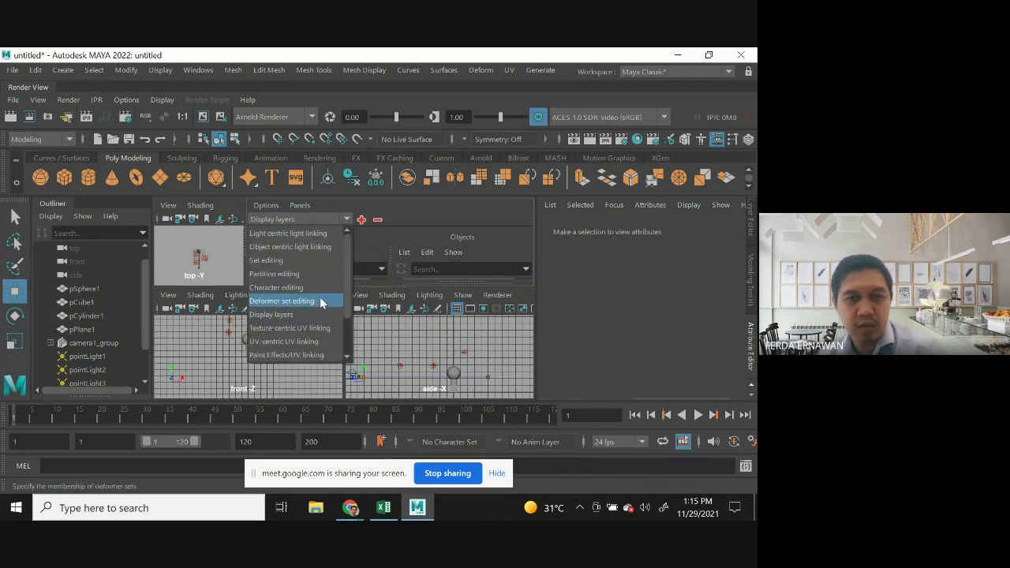
{"action": "left_click", "coordinate": [316, 258]}
{"action": "left_click", "coordinate": [412, 206]}
{"action": "left_click", "coordinate": [422, 349]}
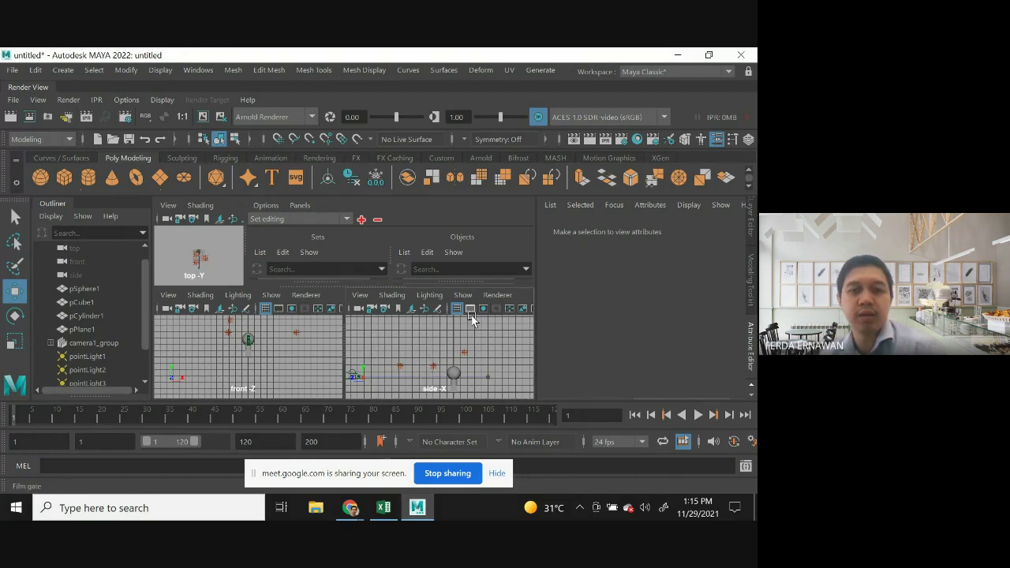
{"action": "left_click", "coordinate": [463, 473]}
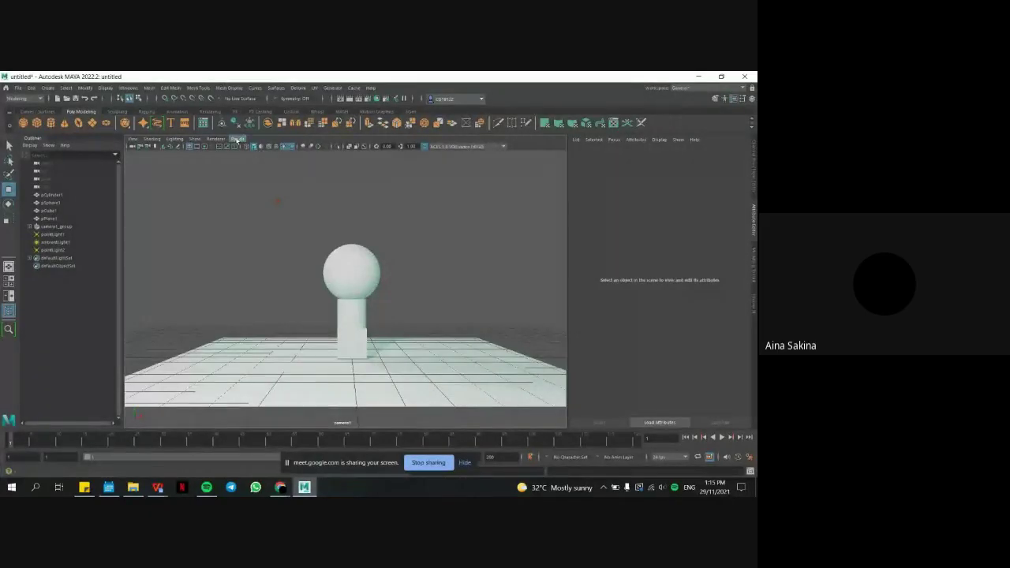
{"action": "left_click", "coordinate": [237, 140]}
{"action": "mouse_move", "coordinate": [253, 146]}
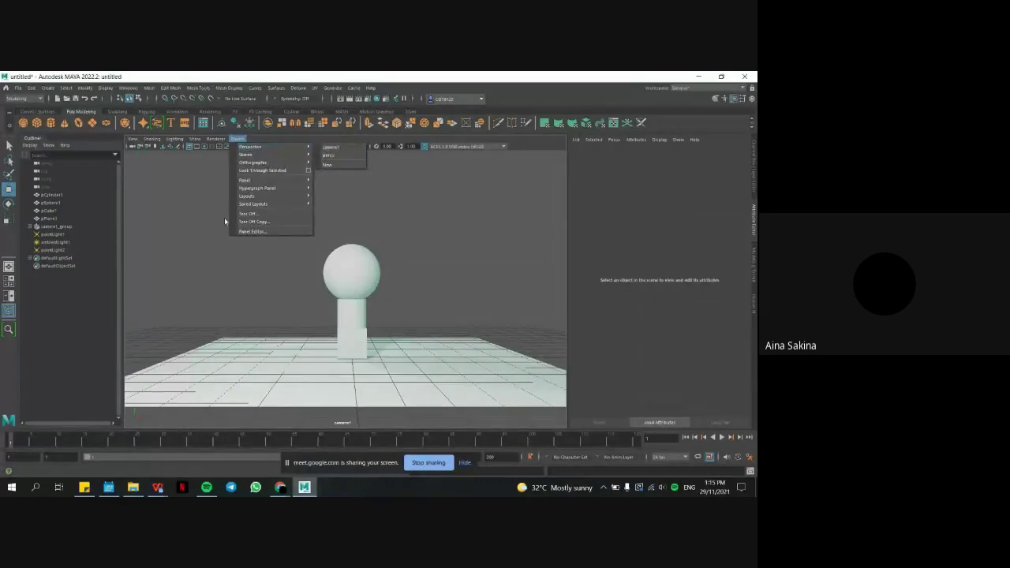
{"action": "left_click", "coordinate": [171, 232]}
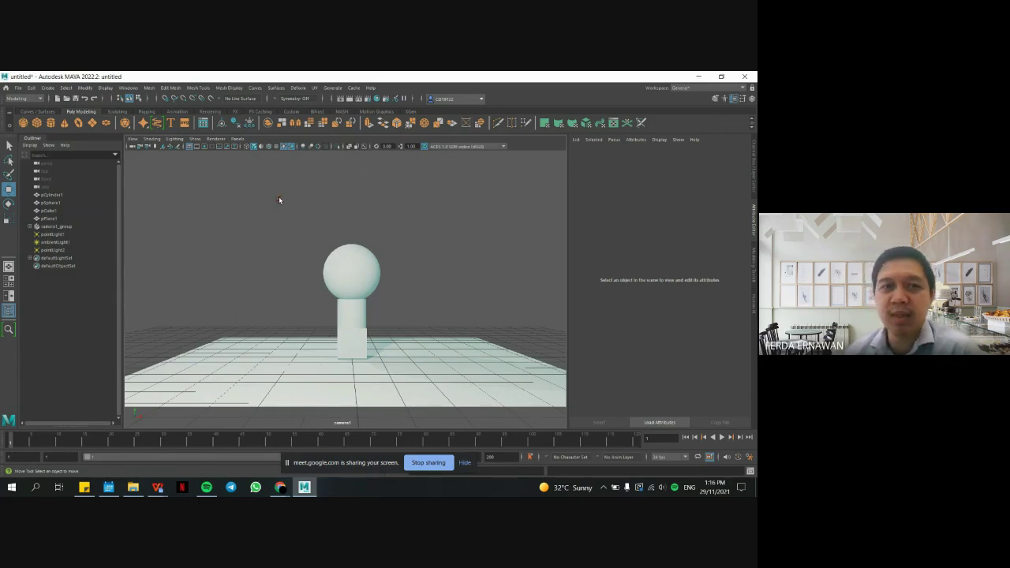
Switch the view from camera1 to the persp camera, select pointLight2 above the sphere and check its color.
{"action": "left_click", "coordinate": [236, 139]}
{"action": "mouse_move", "coordinate": [251, 150]}
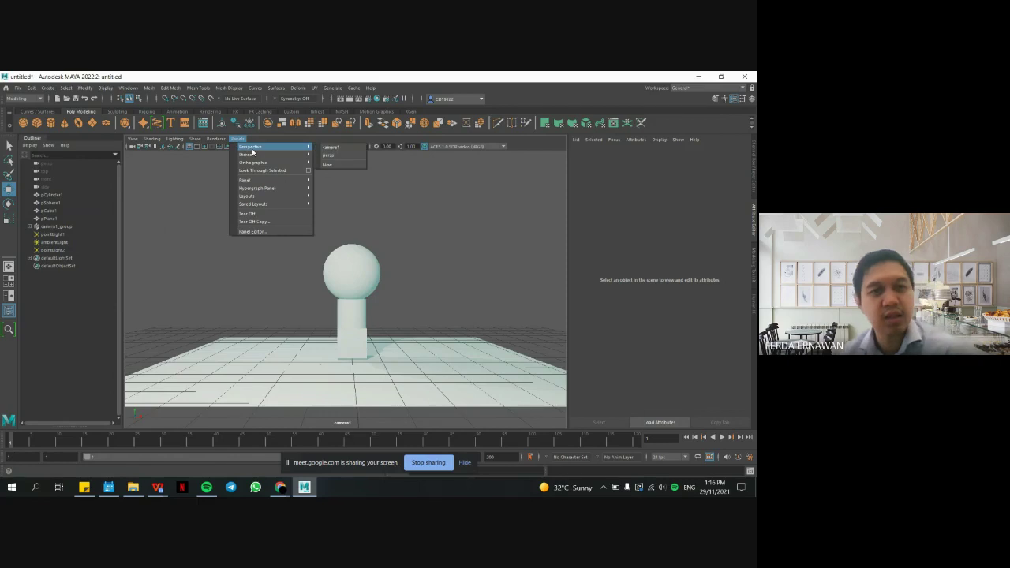
{"action": "left_click", "coordinate": [328, 156]}
{"action": "left_click", "coordinate": [303, 168]}
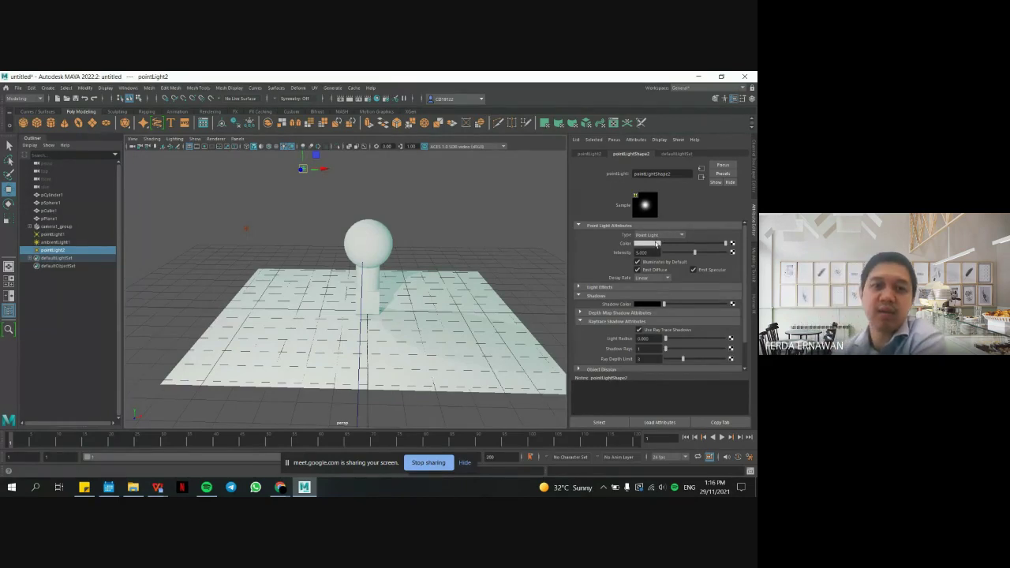
{"action": "left_click", "coordinate": [656, 244]}
{"action": "left_click", "coordinate": [645, 245]}
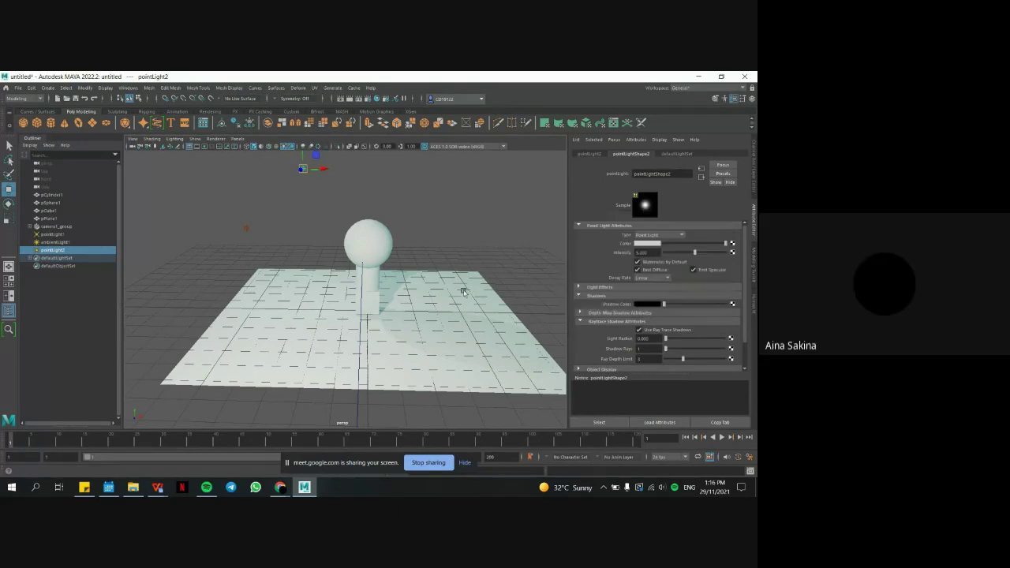
Show the four-view layout, select pointLight1 in the top view and set its intensity to 10.
{"action": "left_click", "coordinate": [269, 212]}
{"action": "key", "text": "space"}
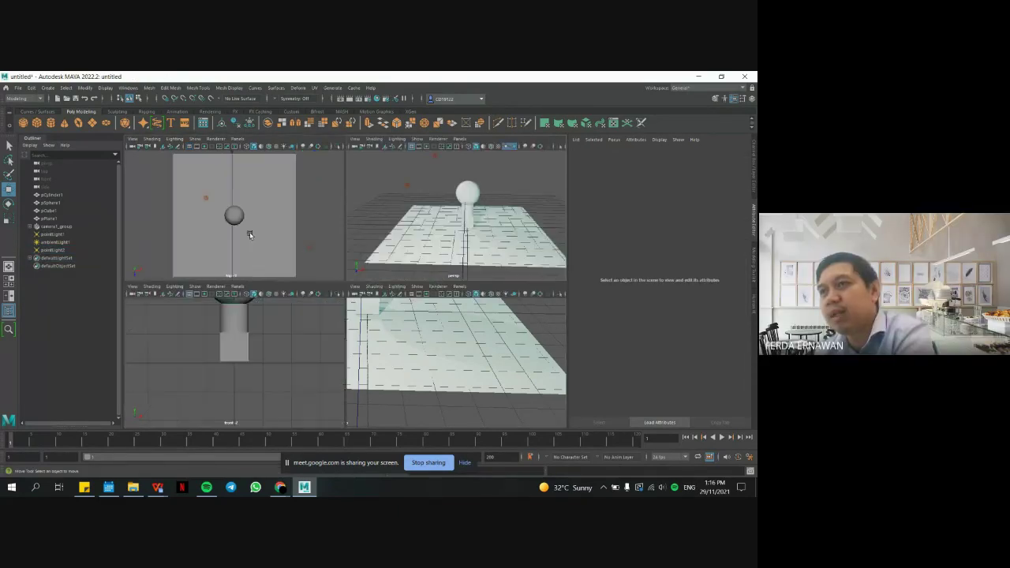
{"action": "scroll", "coordinate": [214, 231], "scroll_direction": "down", "scroll_amount": 2}
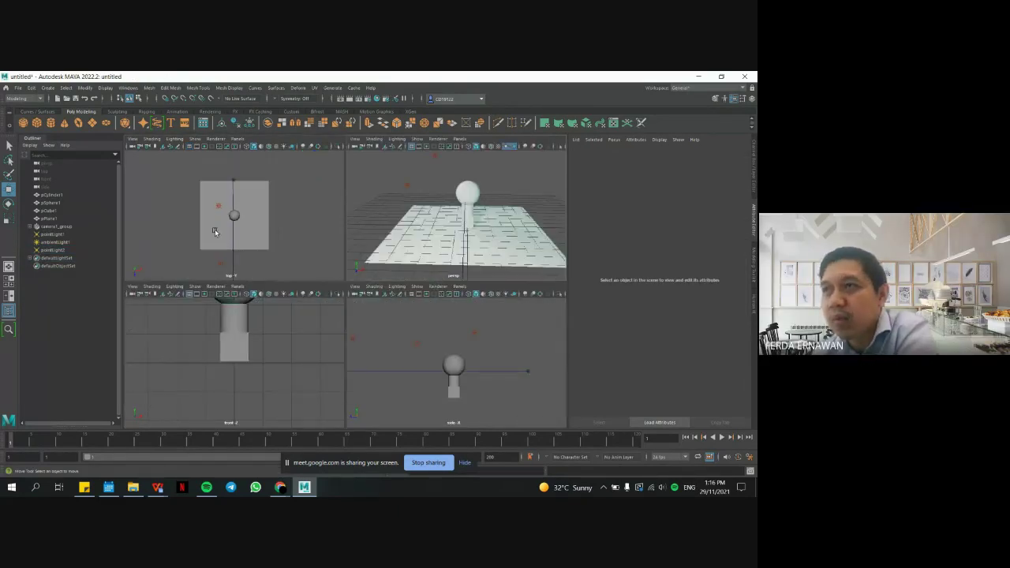
{"action": "left_click", "coordinate": [220, 265]}
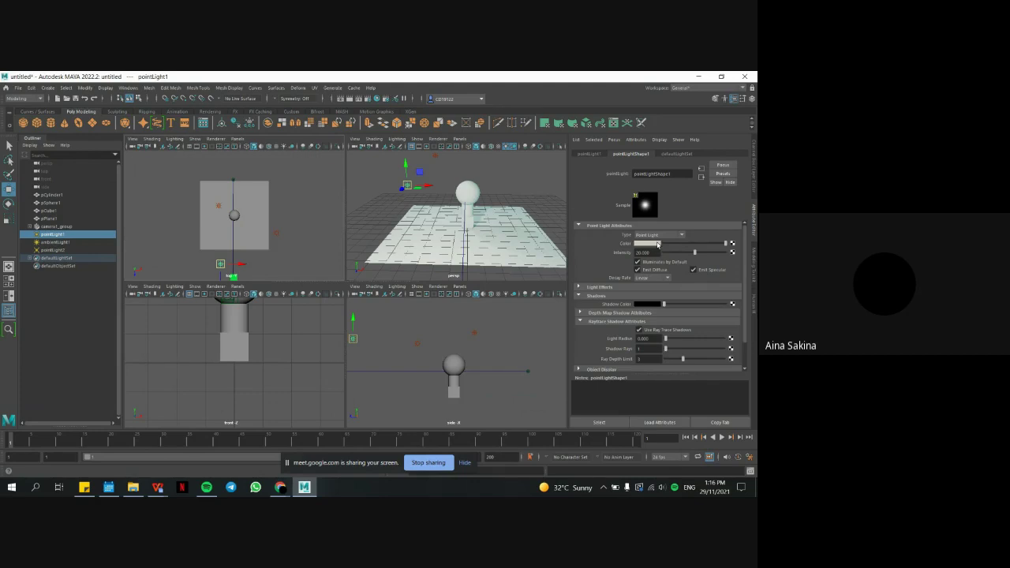
{"action": "left_click", "coordinate": [658, 244]}
{"action": "key", "text": "Return"}
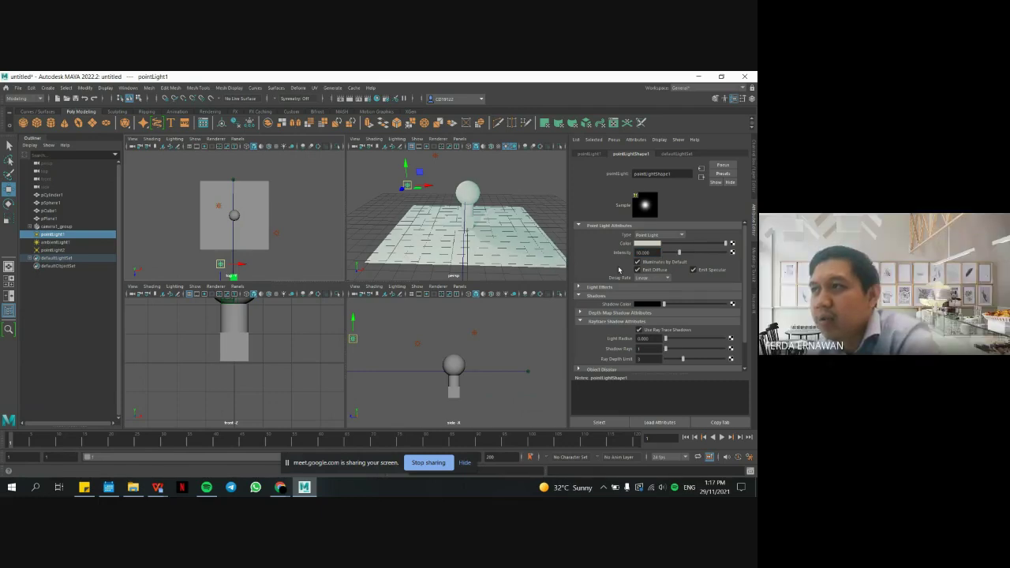
Select ambientLight1 in the top view and reduce its color saturation to a paler cyan.
{"action": "left_click", "coordinate": [276, 234]}
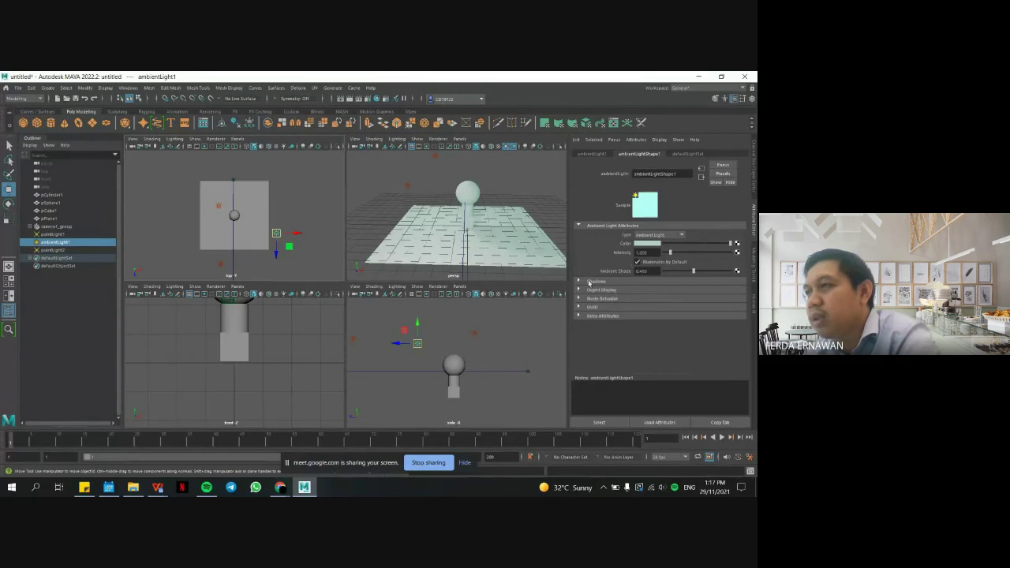
{"action": "left_click", "coordinate": [648, 244]}
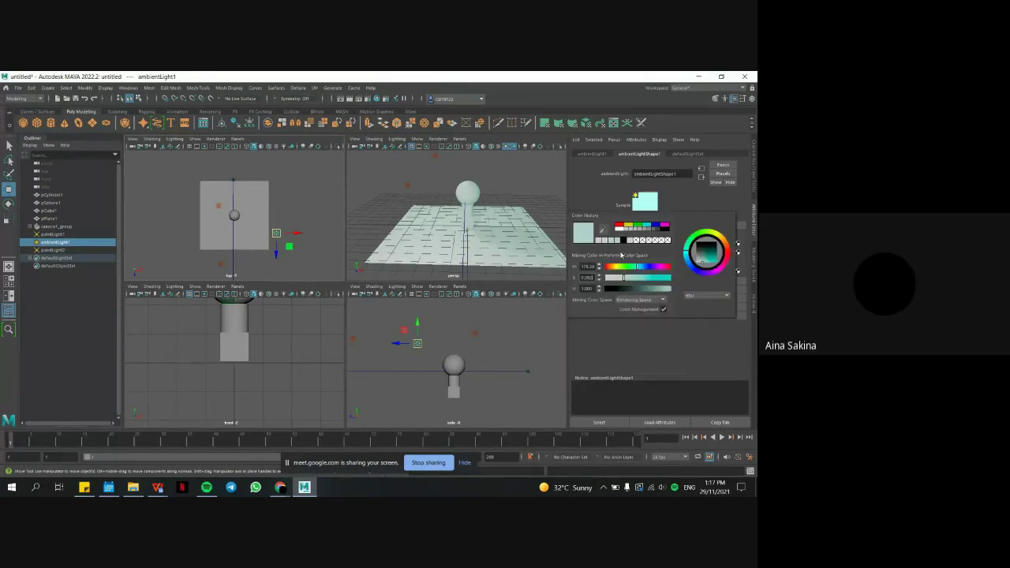
{"action": "left_click_drag", "start_coordinate": [622, 278], "coordinate": [620, 279]}
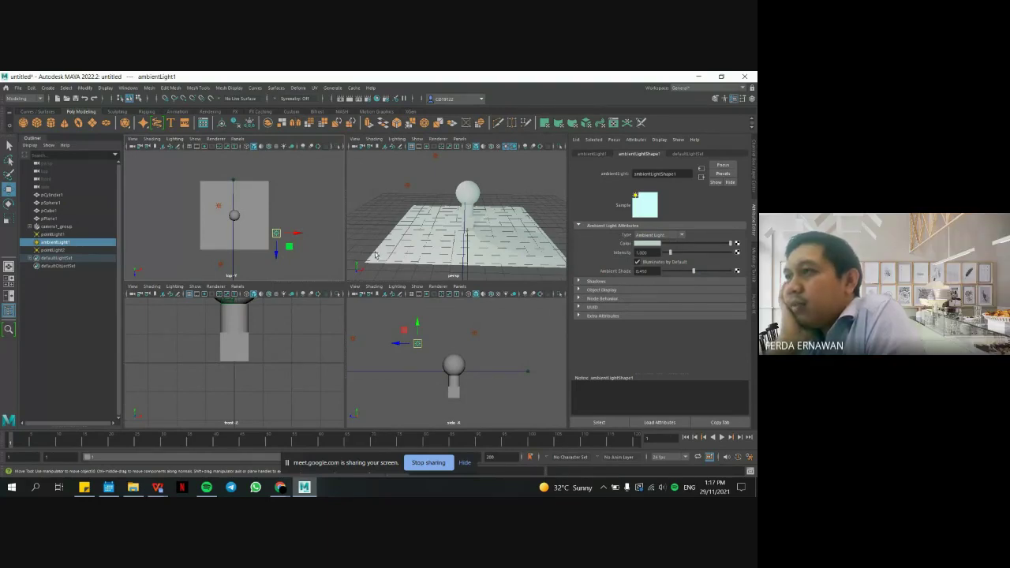
Select pointLight1 and expand its Light Effects settings to examine the fog, glow and shadow attributes.
{"action": "left_click", "coordinate": [221, 269]}
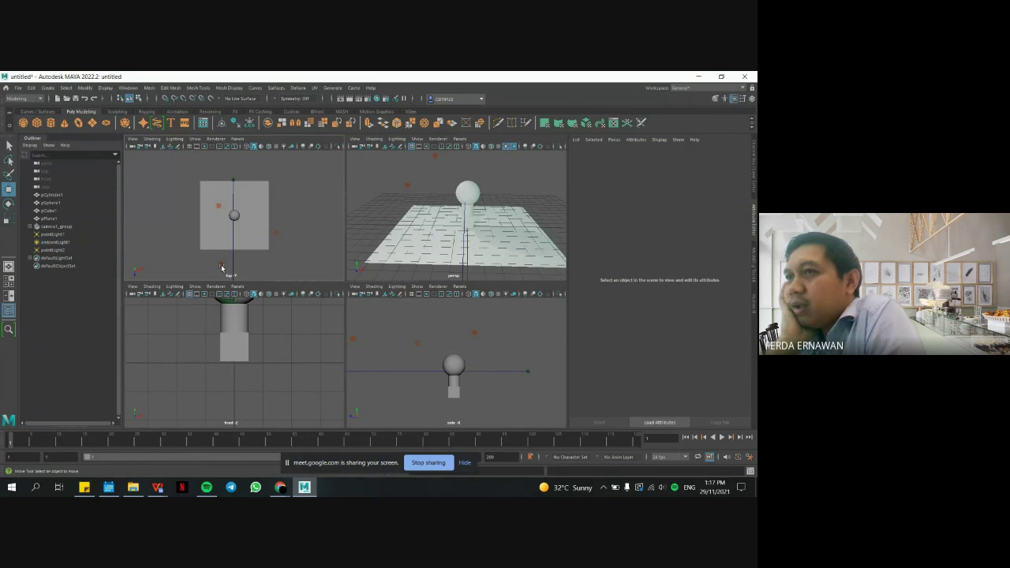
{"action": "left_click", "coordinate": [221, 266]}
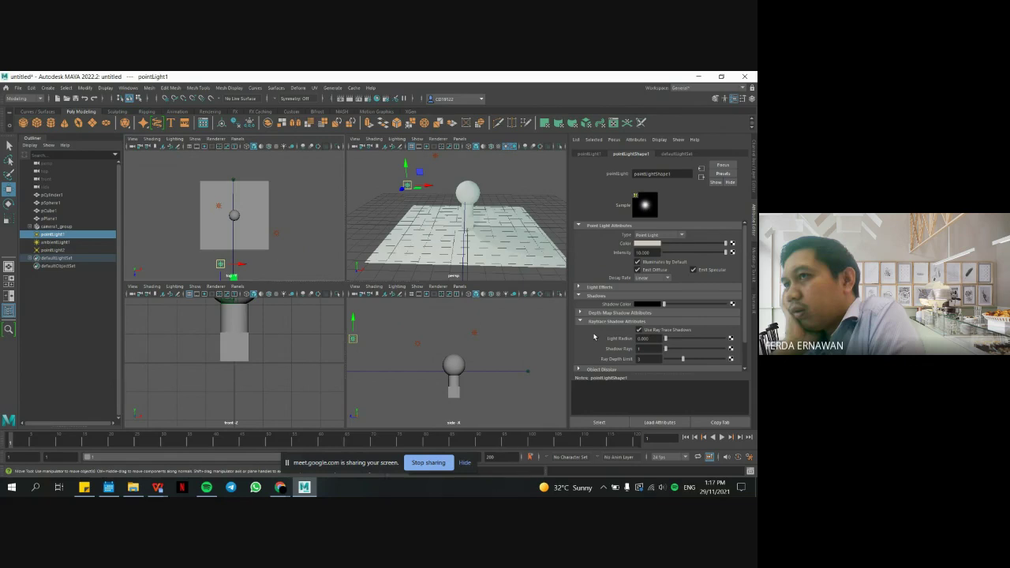
{"action": "scroll", "coordinate": [593, 337], "scroll_direction": "down", "scroll_amount": 1}
{"action": "scroll", "coordinate": [594, 336], "scroll_direction": "up", "scroll_amount": 1}
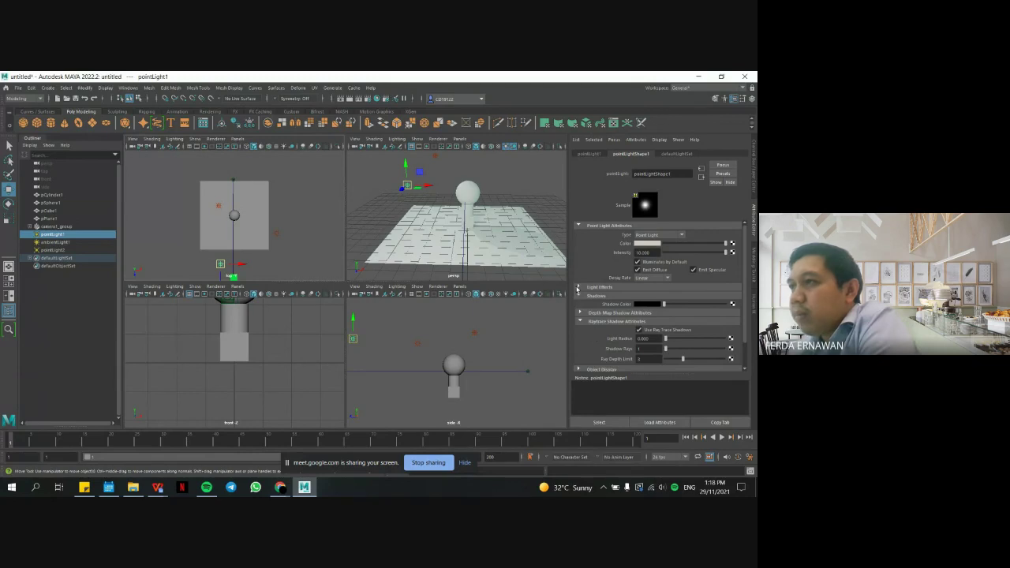
{"action": "left_click", "coordinate": [580, 286]}
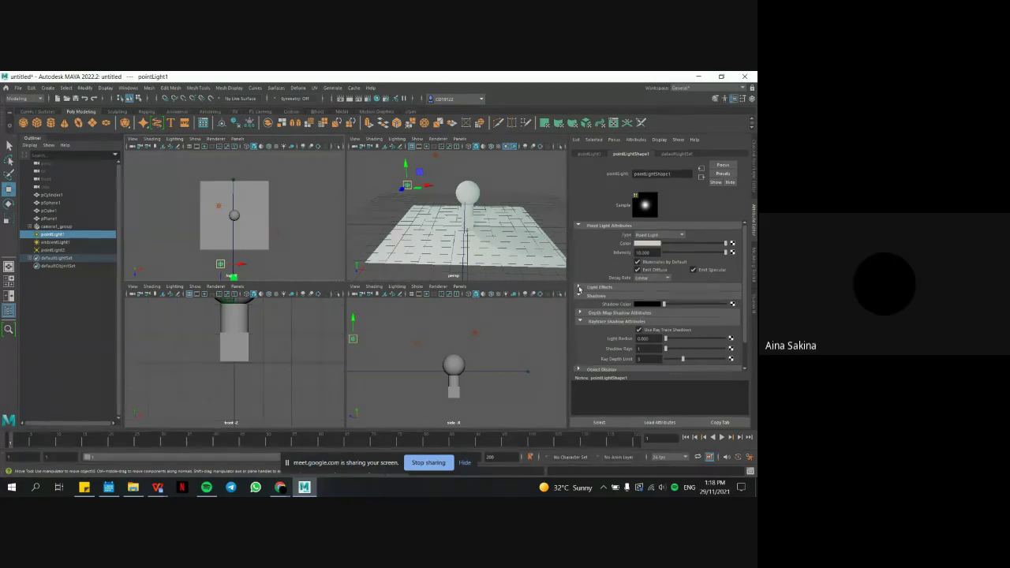
{"action": "left_click", "coordinate": [587, 289]}
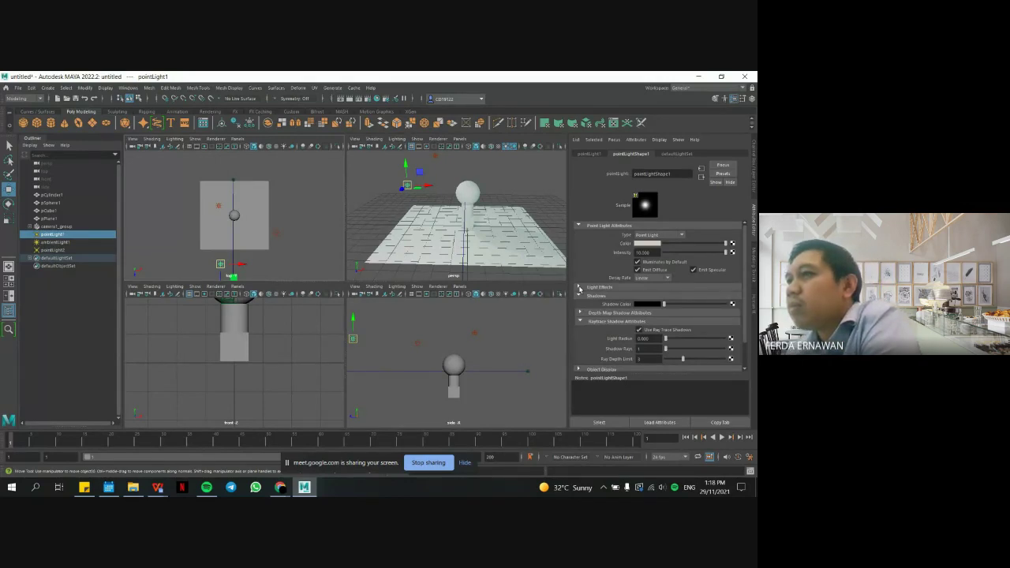
{"action": "left_click", "coordinate": [580, 288]}
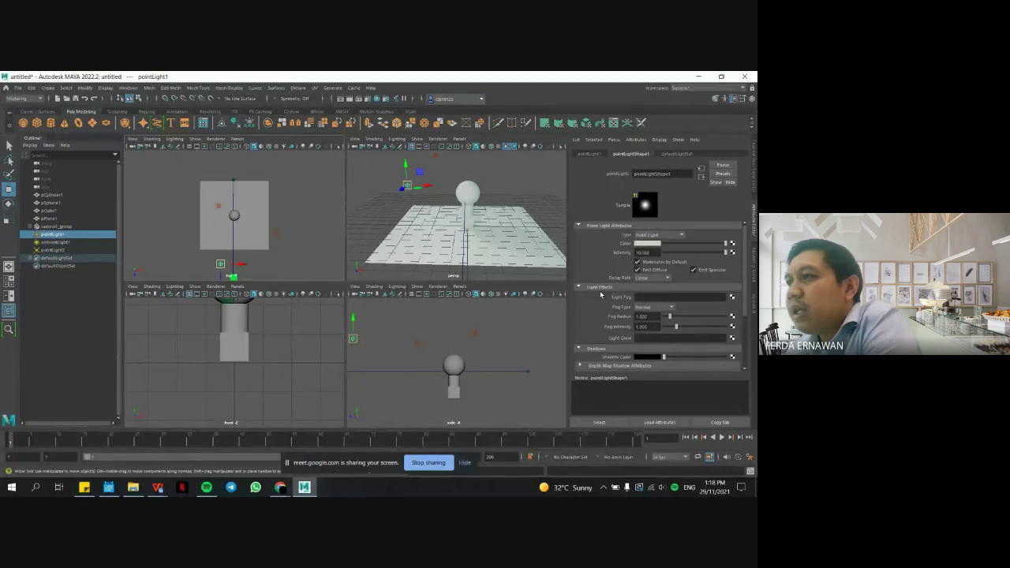
{"action": "scroll", "coordinate": [601, 294], "scroll_direction": "down", "scroll_amount": 2}
Change pointLight1's decay rate to Quadratic and collapse its Light Effects settings.
{"action": "left_click", "coordinate": [653, 231]}
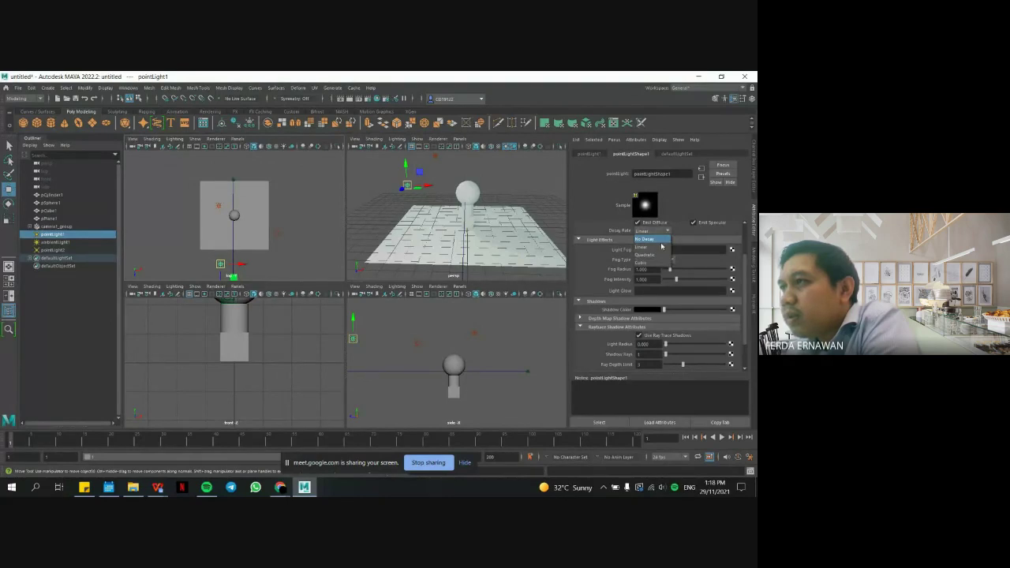
{"action": "left_click", "coordinate": [658, 254]}
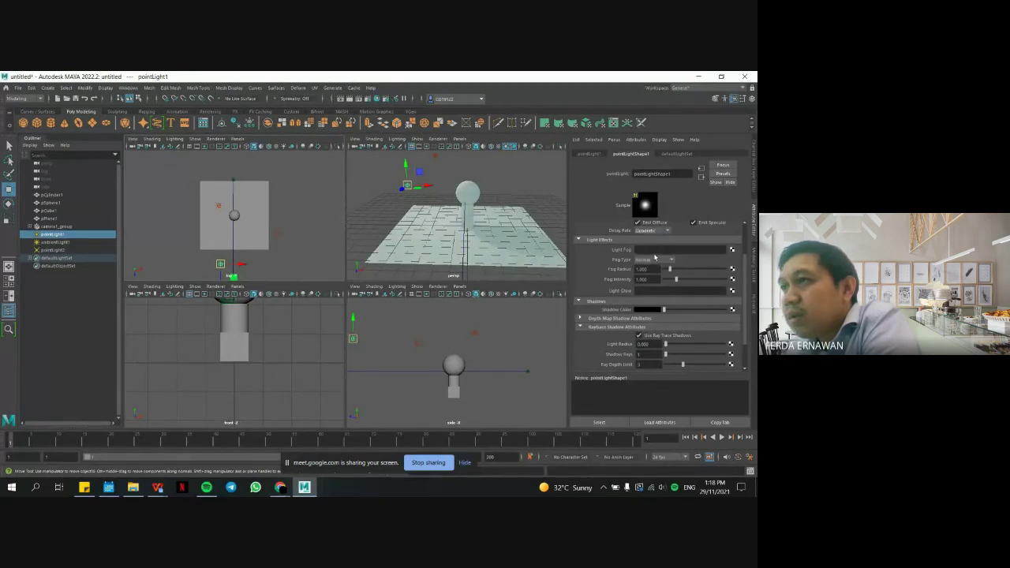
{"action": "scroll", "coordinate": [655, 258], "scroll_direction": "up", "scroll_amount": 1}
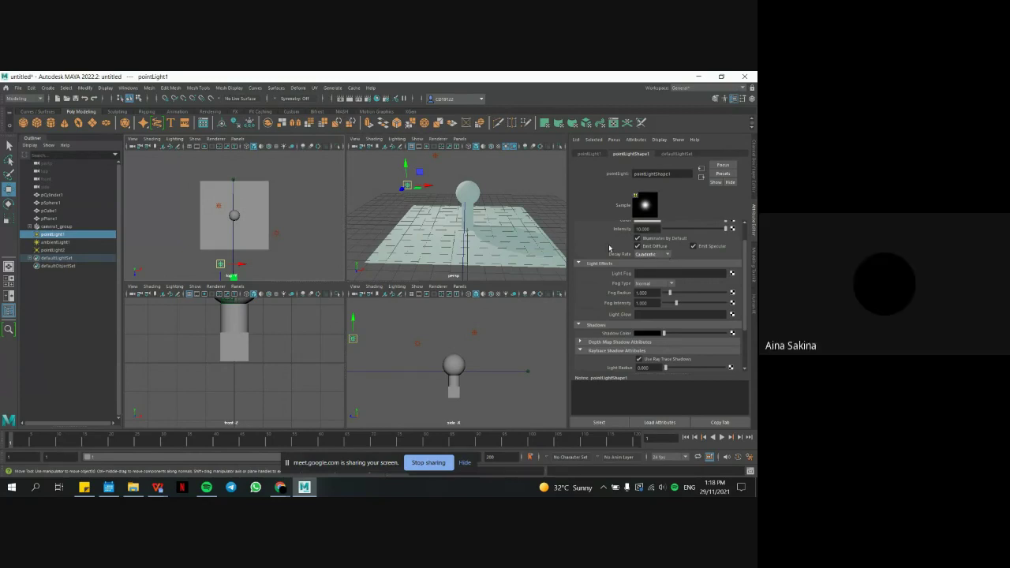
{"action": "scroll", "coordinate": [633, 260], "scroll_direction": "up", "scroll_amount": 1}
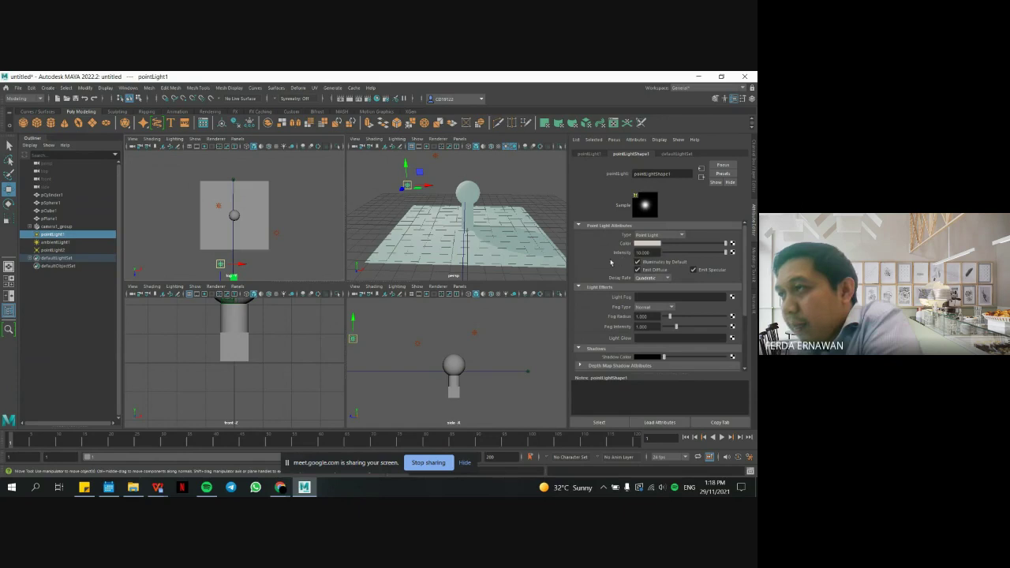
{"action": "left_click", "coordinate": [579, 288]}
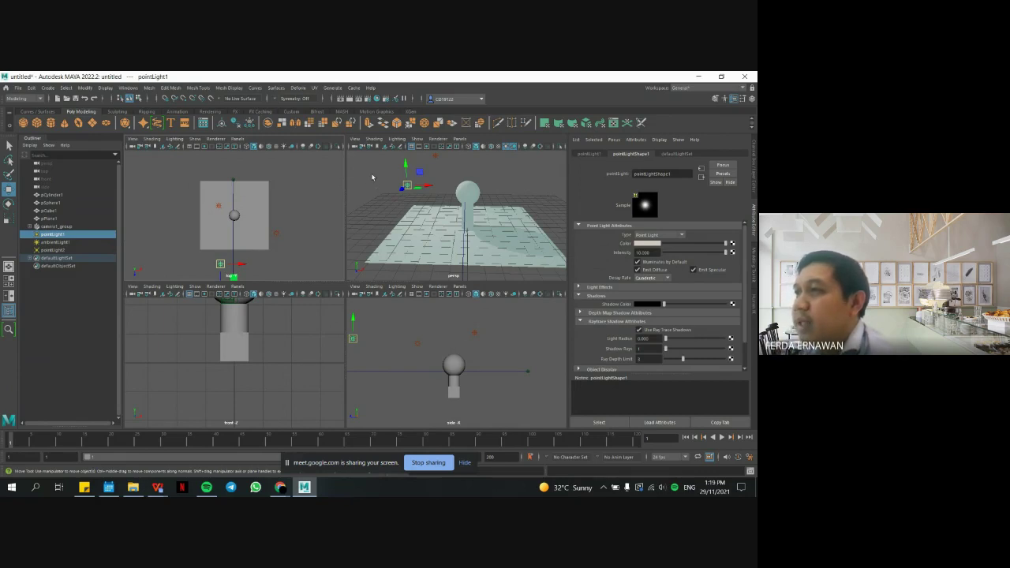
Try No Decay as pointLight1's decay rate and set it back to Linear.
{"action": "left_click", "coordinate": [645, 279]}
{"action": "left_click", "coordinate": [663, 285]}
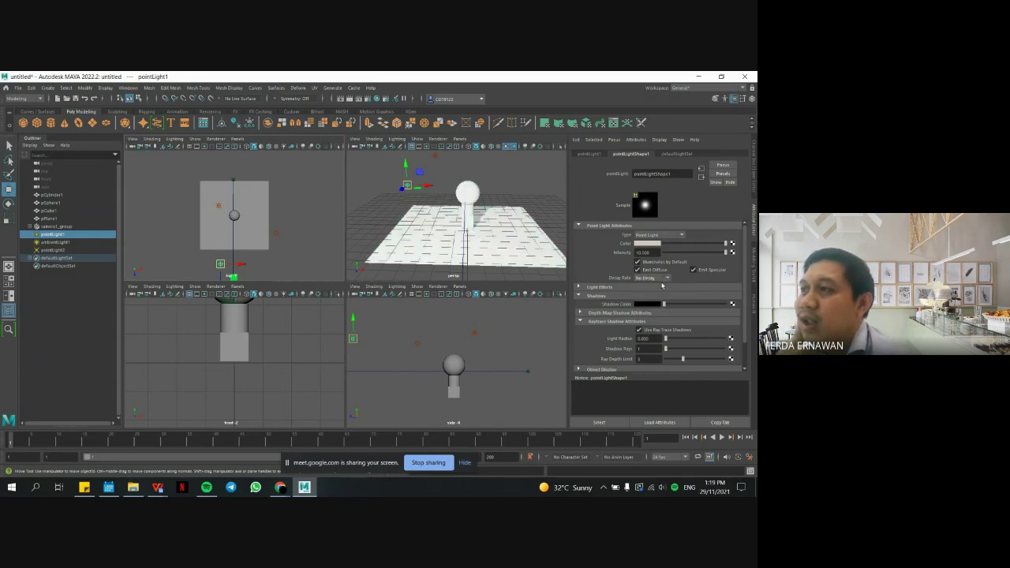
{"action": "left_click", "coordinate": [666, 279]}
{"action": "left_click", "coordinate": [664, 286]}
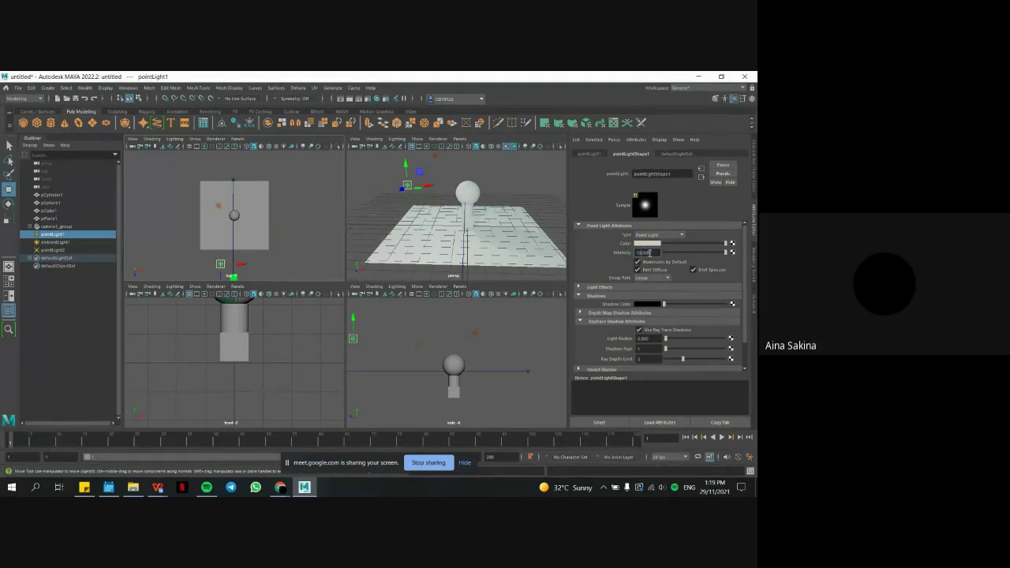
Select ambientLight1 beside the plane in the top view and change its type to Point Light.
{"action": "left_click", "coordinate": [276, 235]}
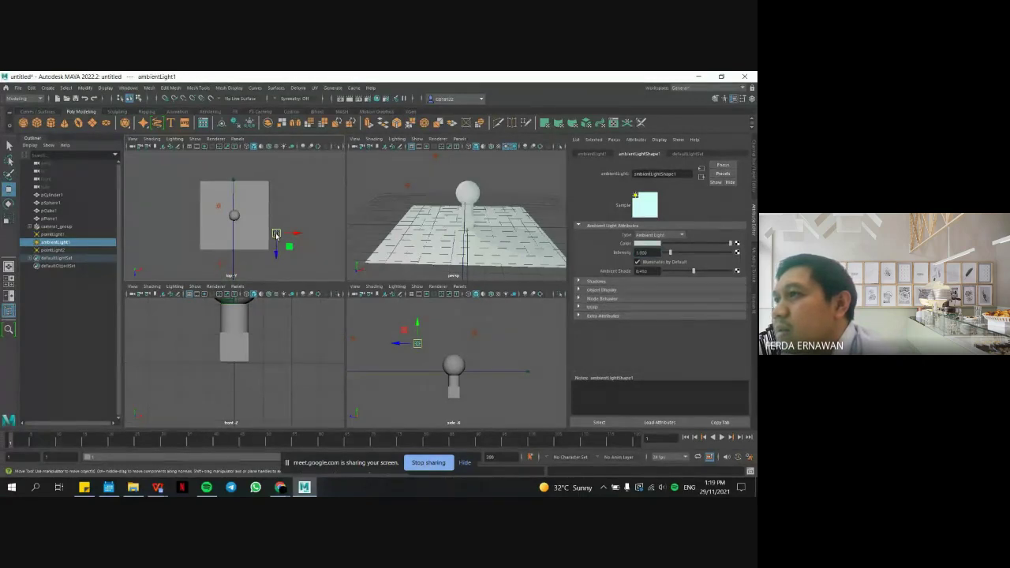
{"action": "left_click", "coordinate": [643, 253]}
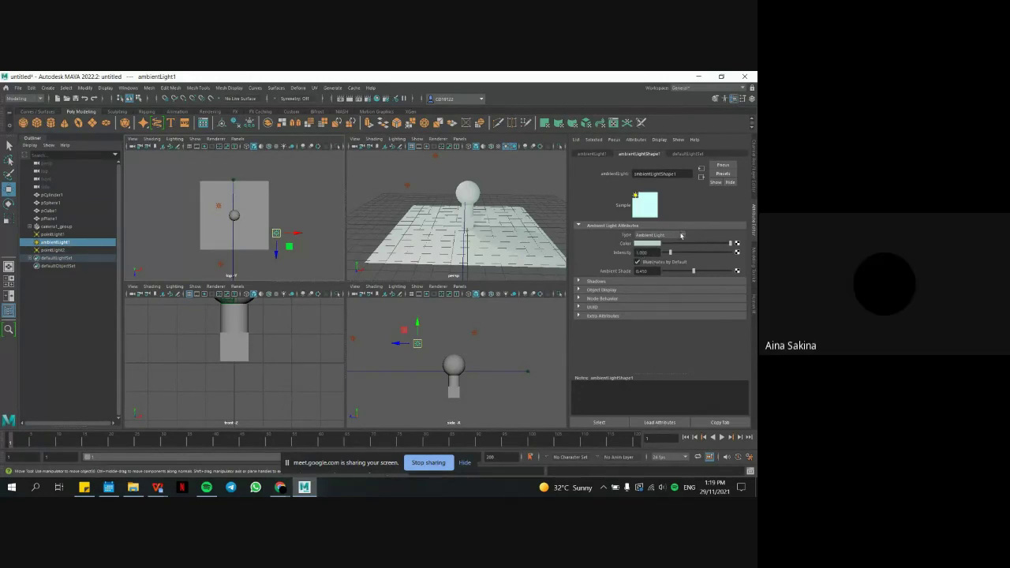
{"action": "left_click", "coordinate": [682, 236]}
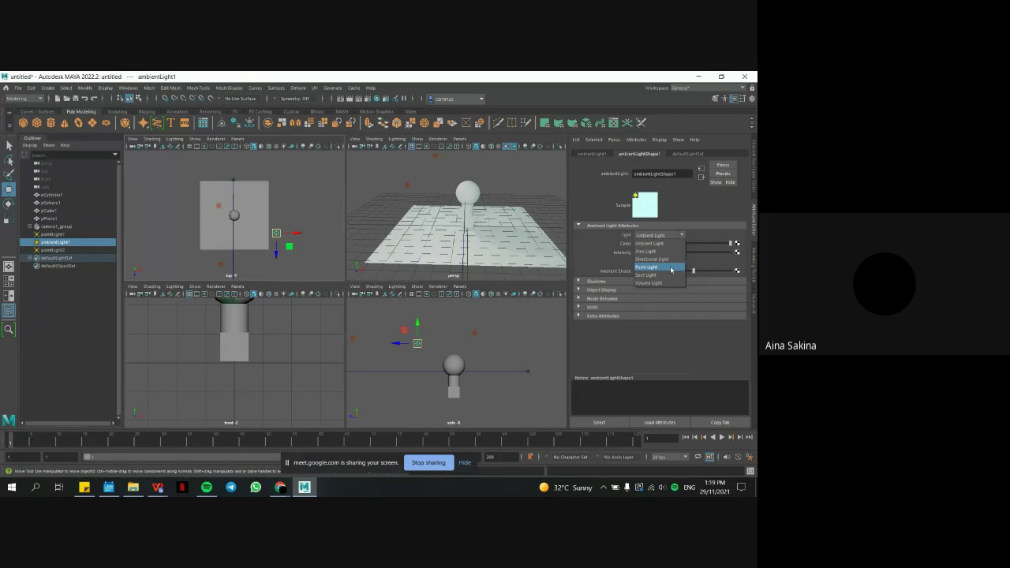
{"action": "left_click", "coordinate": [672, 268]}
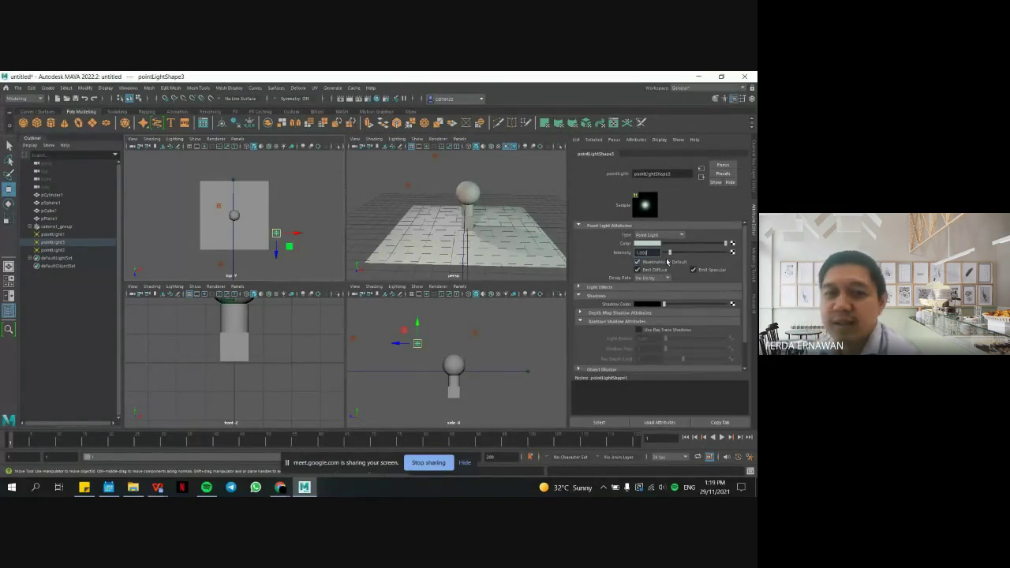
Try an intensity of 10 on the converted point light and set it back to 1.
{"action": "left_click_drag", "start_coordinate": [665, 253], "coordinate": [638, 248]}
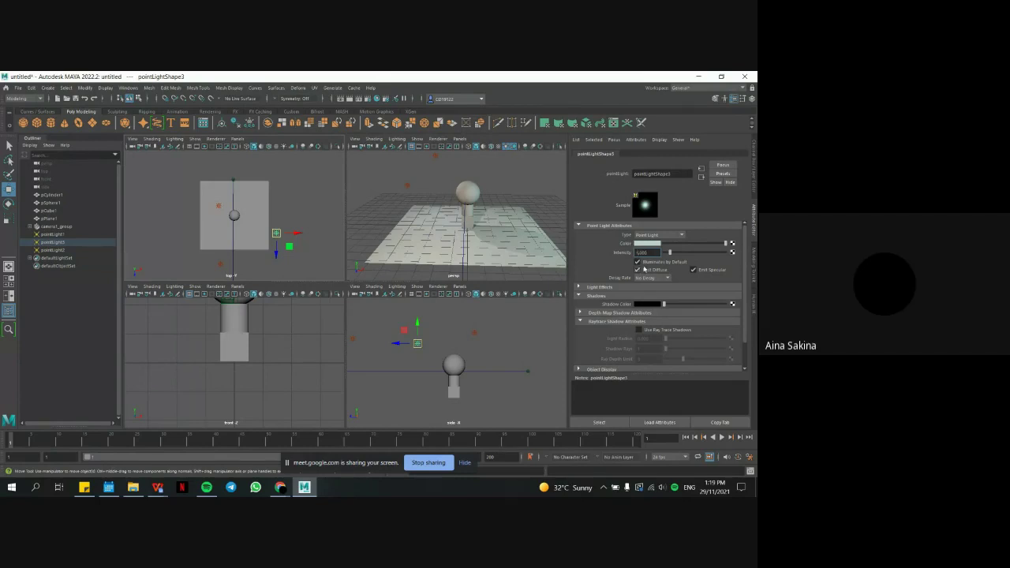
{"action": "type", "text": "10"}
{"action": "key", "text": "Return"}
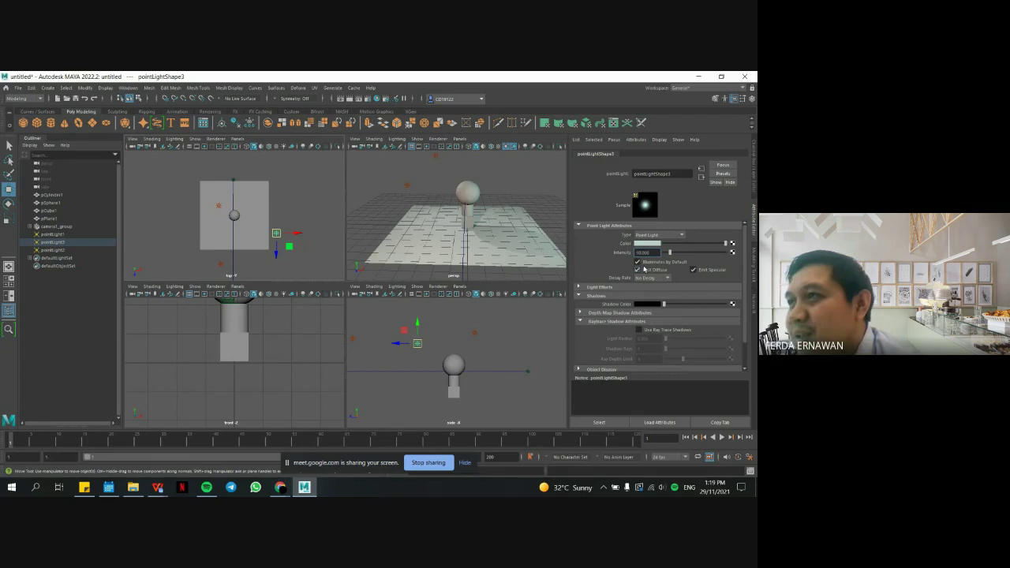
{"action": "left_click", "coordinate": [388, 179]}
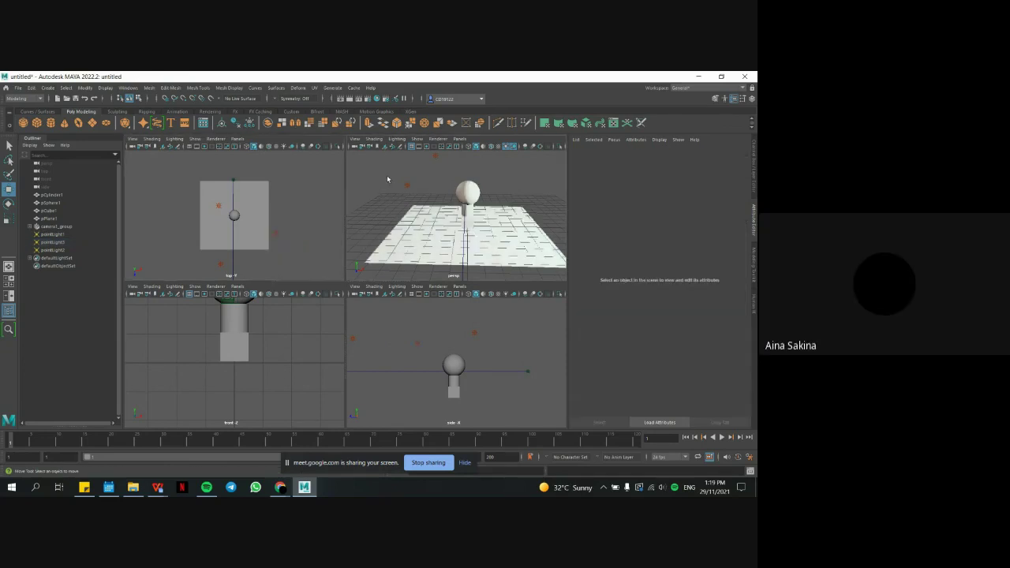
{"action": "left_click", "coordinate": [278, 236]}
{"action": "left_click", "coordinate": [277, 235]}
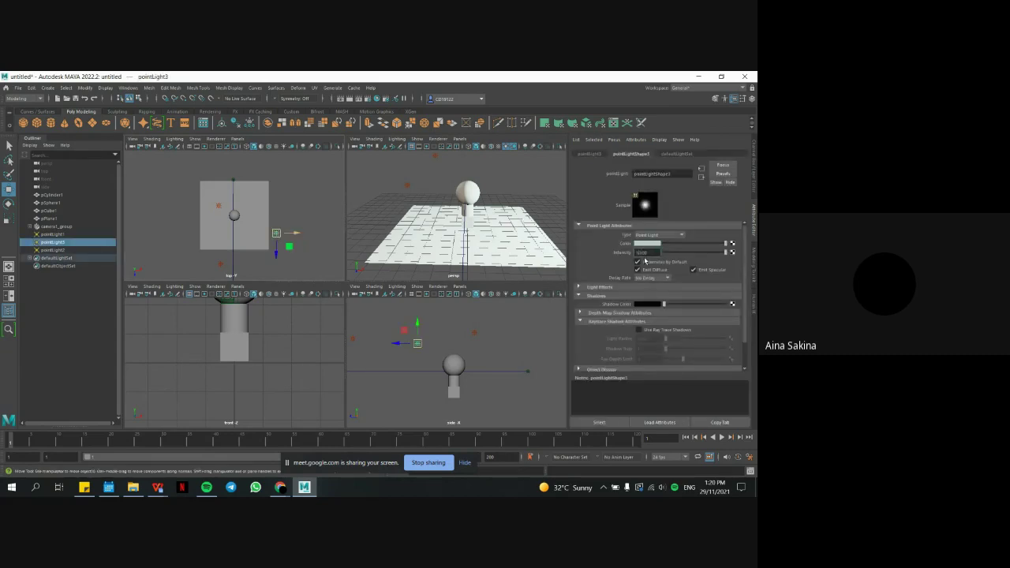
{"action": "left_click", "coordinate": [539, 180]}
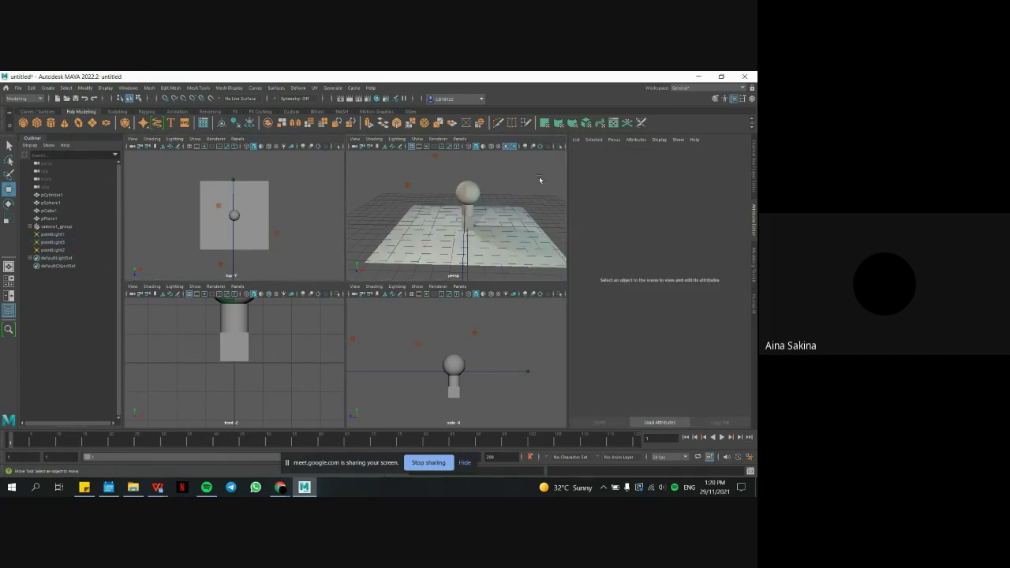
Look through camera1 in the top view's panel and switch that panel to the persp camera.
{"action": "left_click", "coordinate": [237, 139]}
{"action": "mouse_move", "coordinate": [252, 148]}
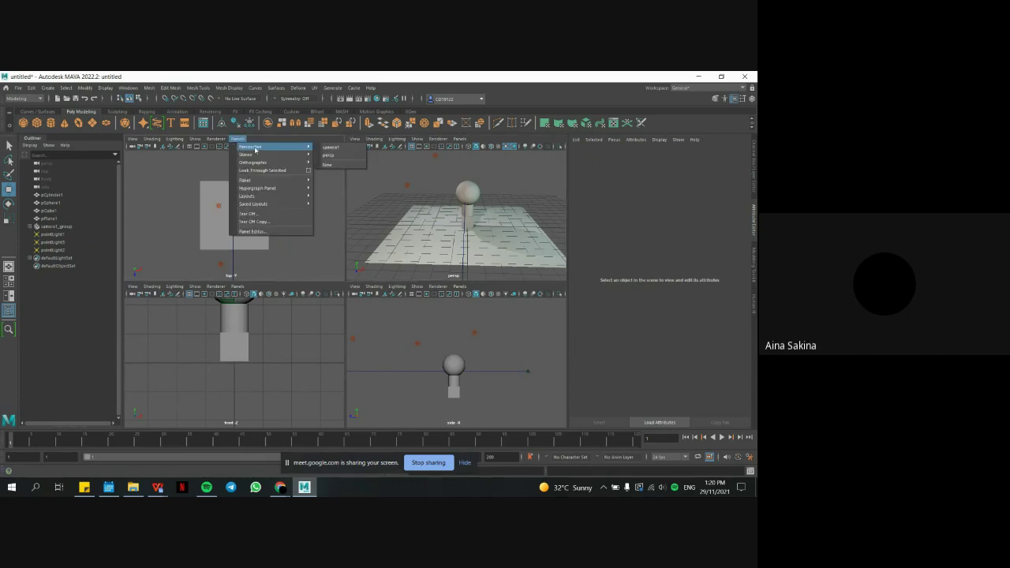
{"action": "left_click", "coordinate": [331, 147]}
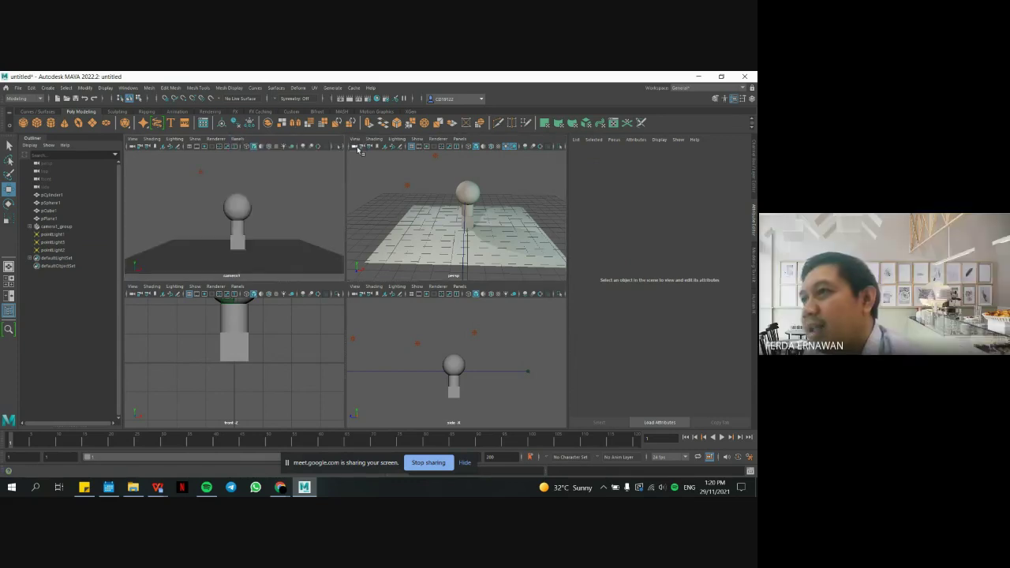
{"action": "left_click", "coordinate": [239, 140]}
{"action": "mouse_move", "coordinate": [252, 147]}
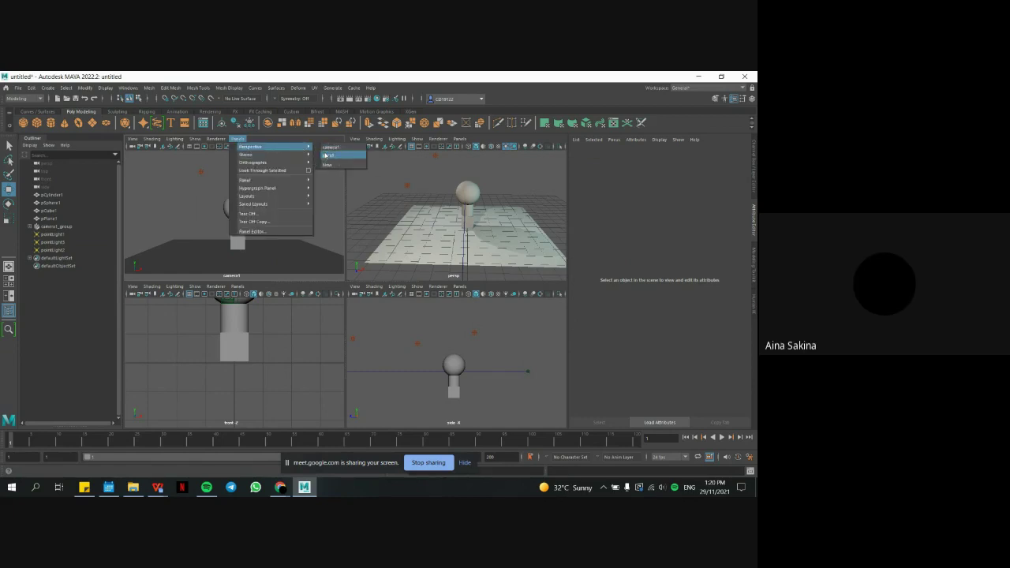
{"action": "left_click", "coordinate": [323, 154]}
{"action": "left_click", "coordinate": [407, 177]}
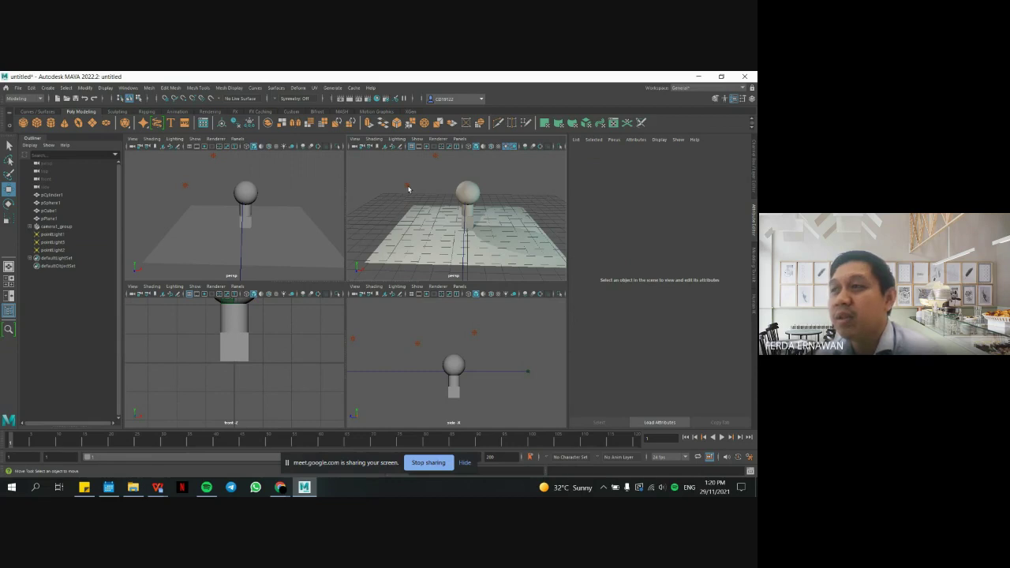
Select pointLight3 and lower it vertically in the side view to just below the sphere's centre.
{"action": "scroll", "coordinate": [408, 188], "scroll_direction": "down", "scroll_amount": 3}
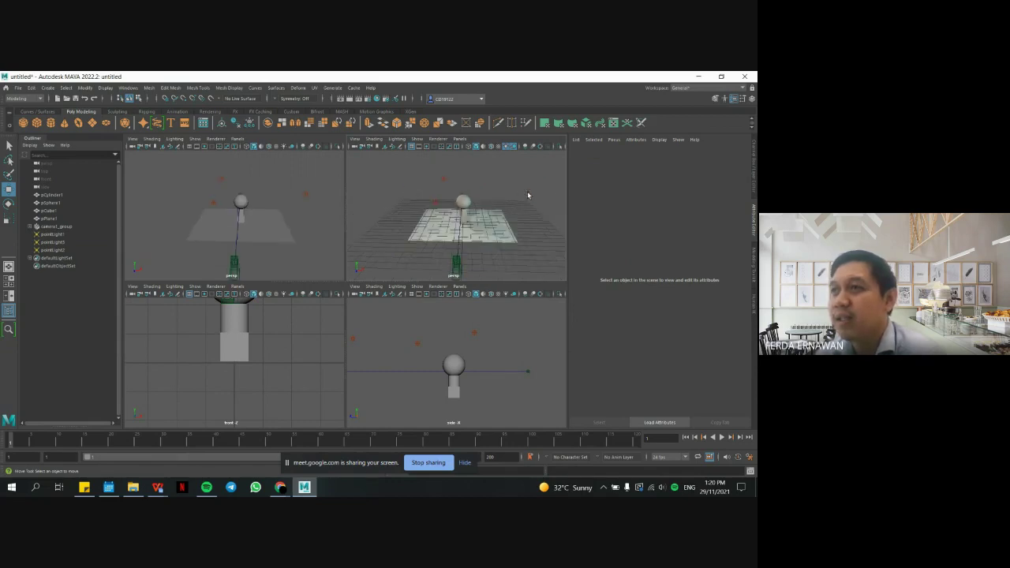
{"action": "left_click", "coordinate": [528, 195]}
{"action": "left_click", "coordinate": [445, 182]}
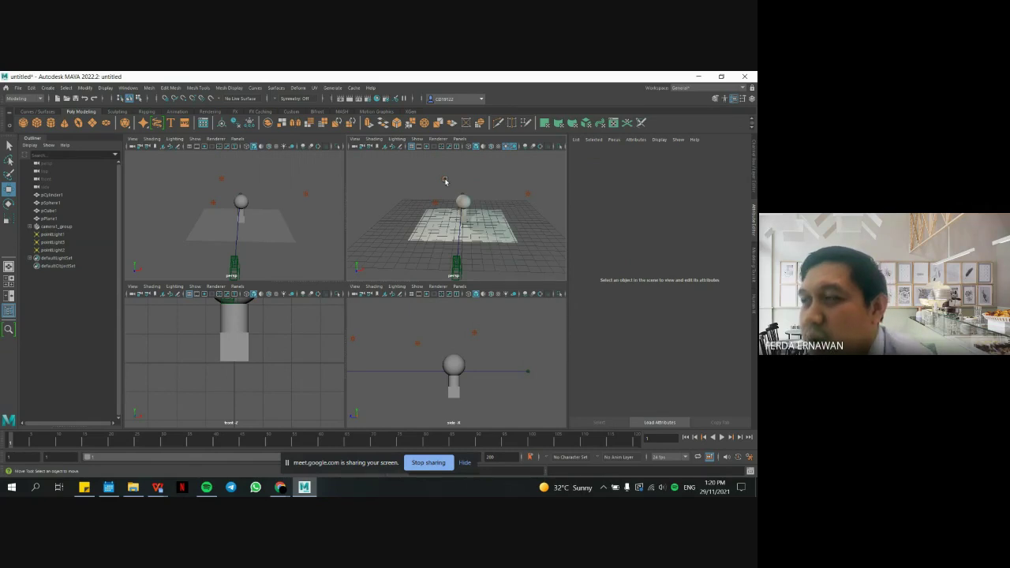
{"action": "left_click", "coordinate": [528, 195]}
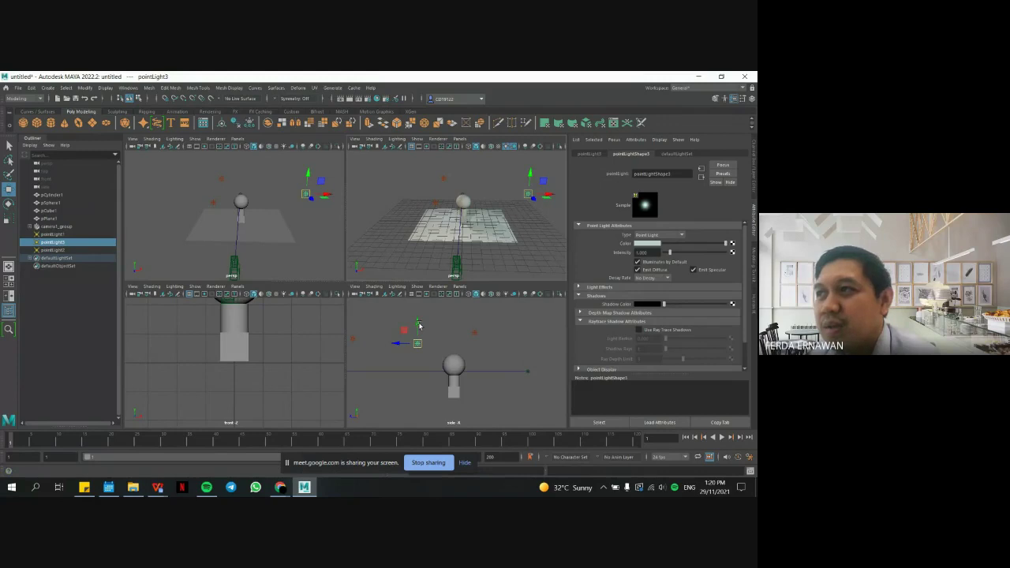
{"action": "left_click_drag", "start_coordinate": [418, 324], "coordinate": [418, 327]}
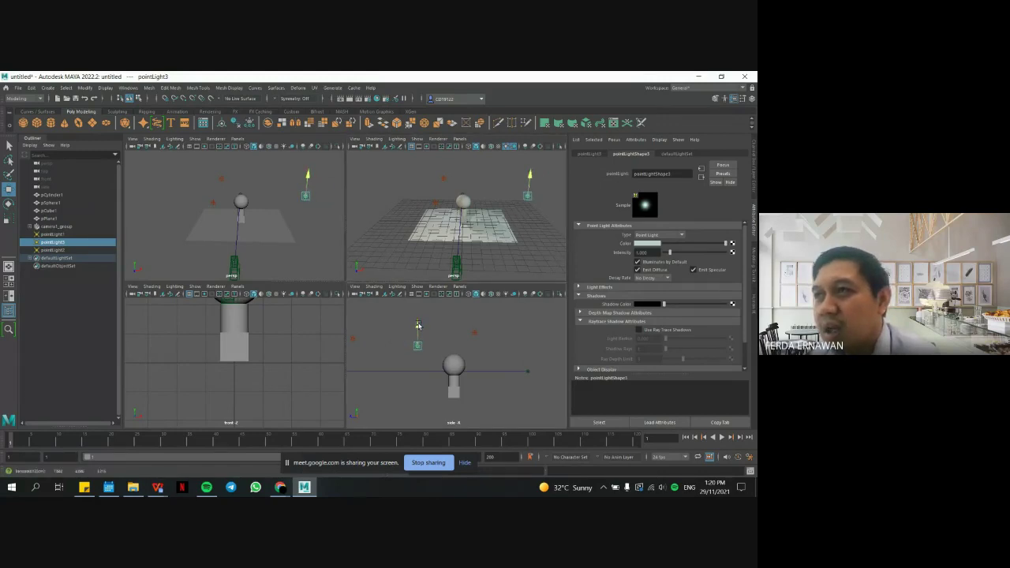
{"action": "left_click_drag", "start_coordinate": [418, 326], "coordinate": [419, 355]}
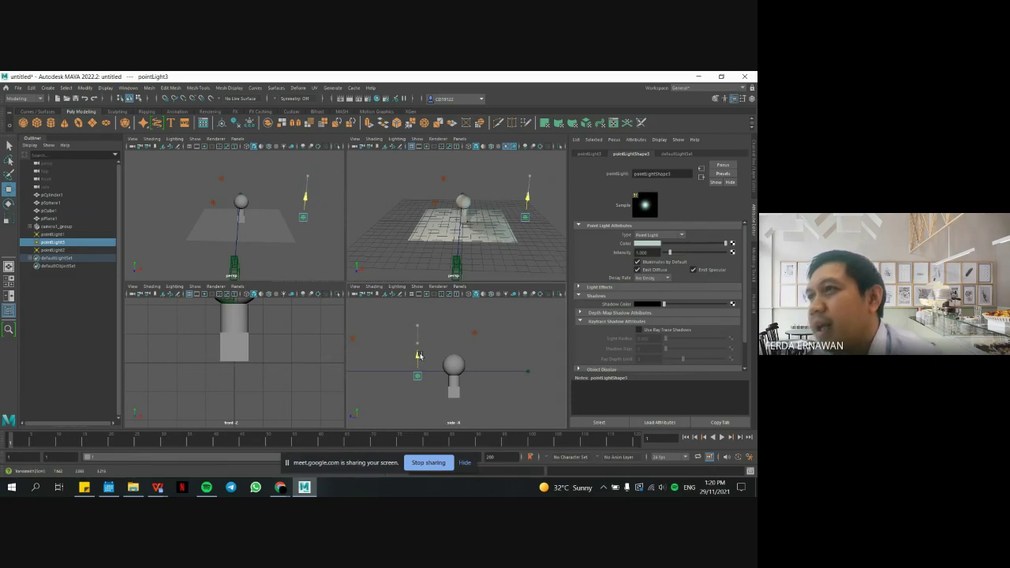
{"action": "left_click_drag", "start_coordinate": [418, 355], "coordinate": [419, 354]}
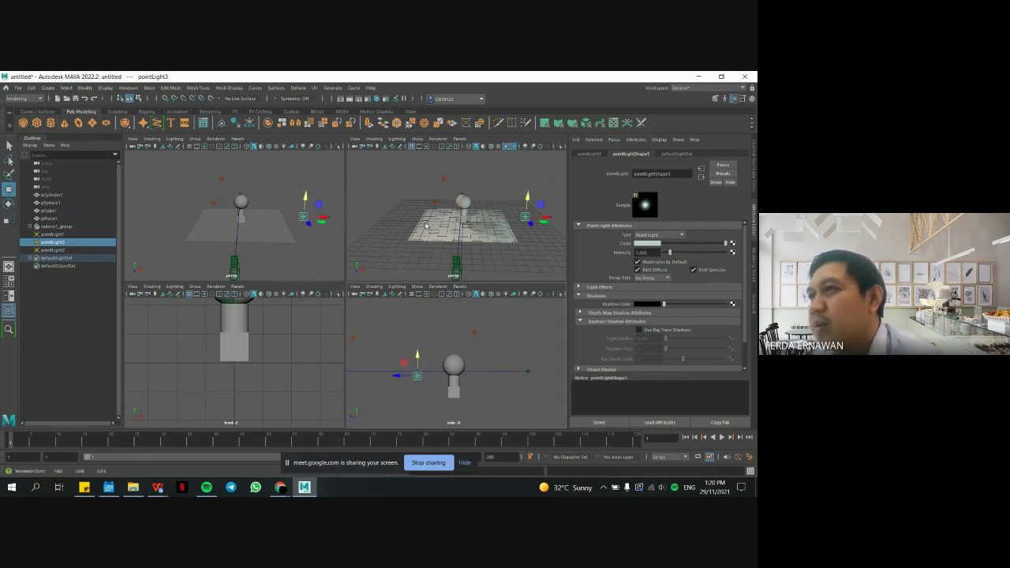
Select pointLight2, turn off its ray trace shadows, deselect it and stop sharing the screen.
{"action": "left_click", "coordinate": [474, 333]}
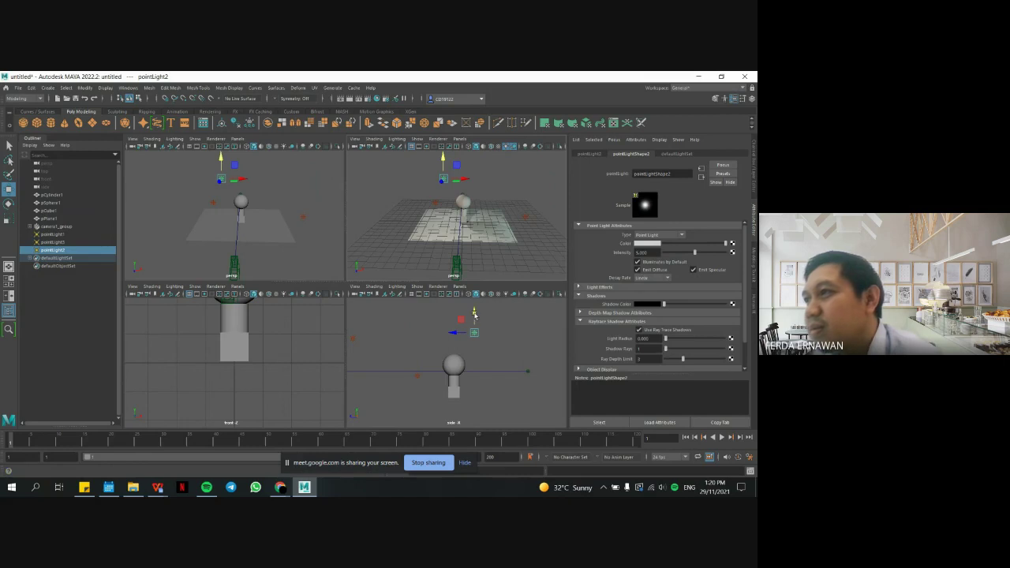
{"action": "left_click_drag", "start_coordinate": [475, 314], "coordinate": [475, 314]}
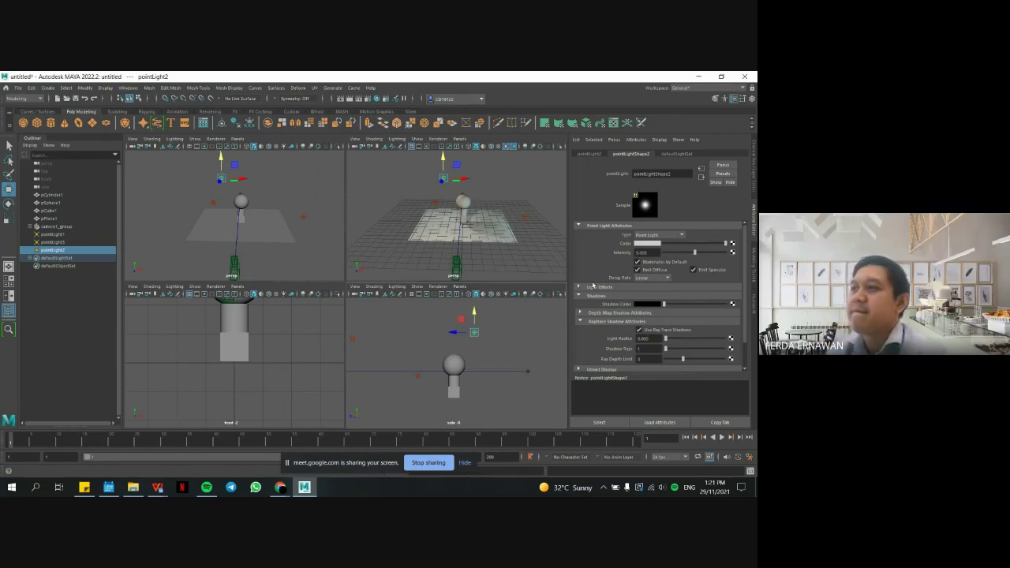
{"action": "scroll", "coordinate": [593, 286], "scroll_direction": "down", "scroll_amount": 2}
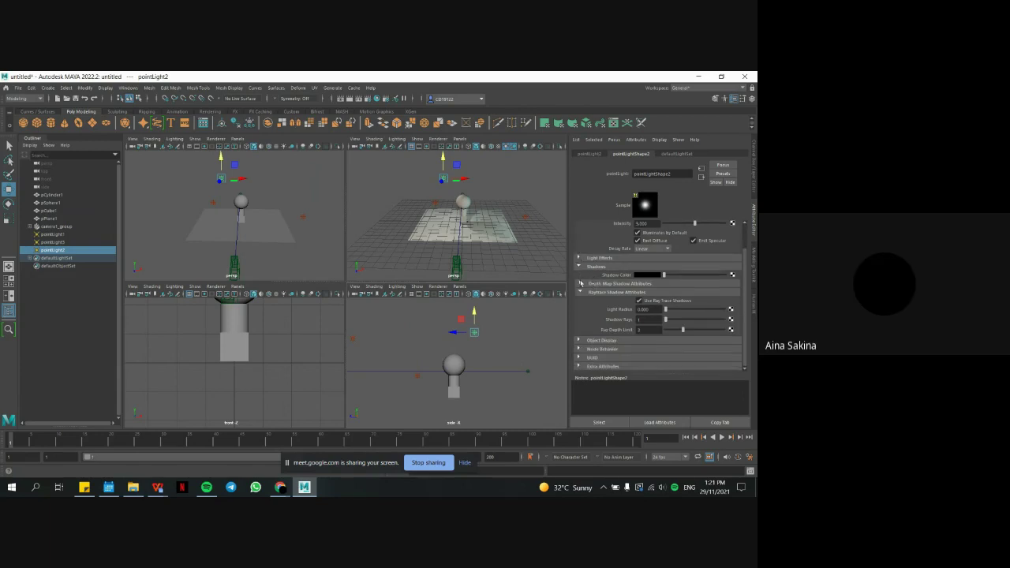
{"action": "left_click", "coordinate": [640, 300]}
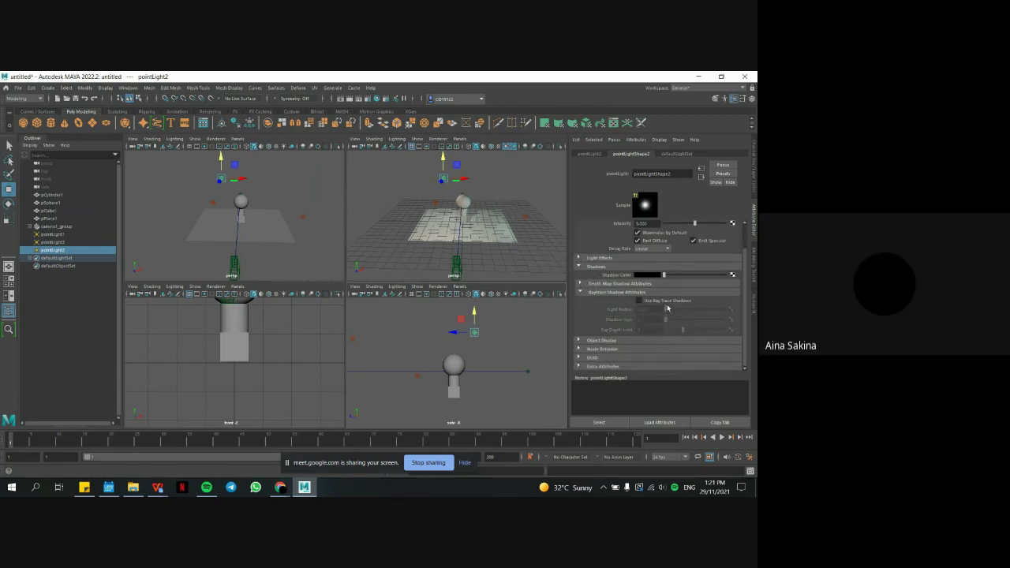
{"action": "scroll", "coordinate": [667, 304], "scroll_direction": "up", "scroll_amount": 2}
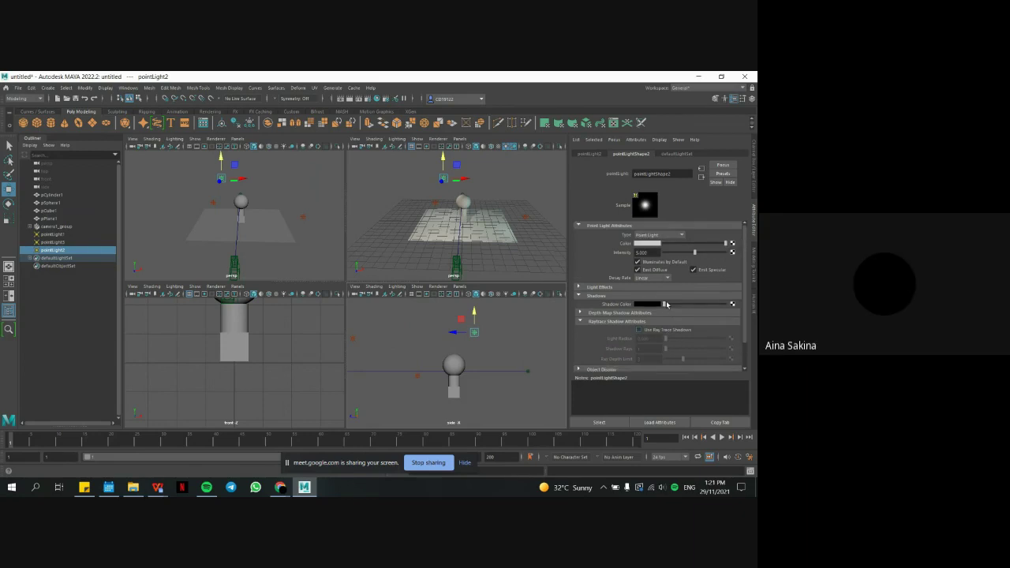
{"action": "left_click", "coordinate": [527, 172]}
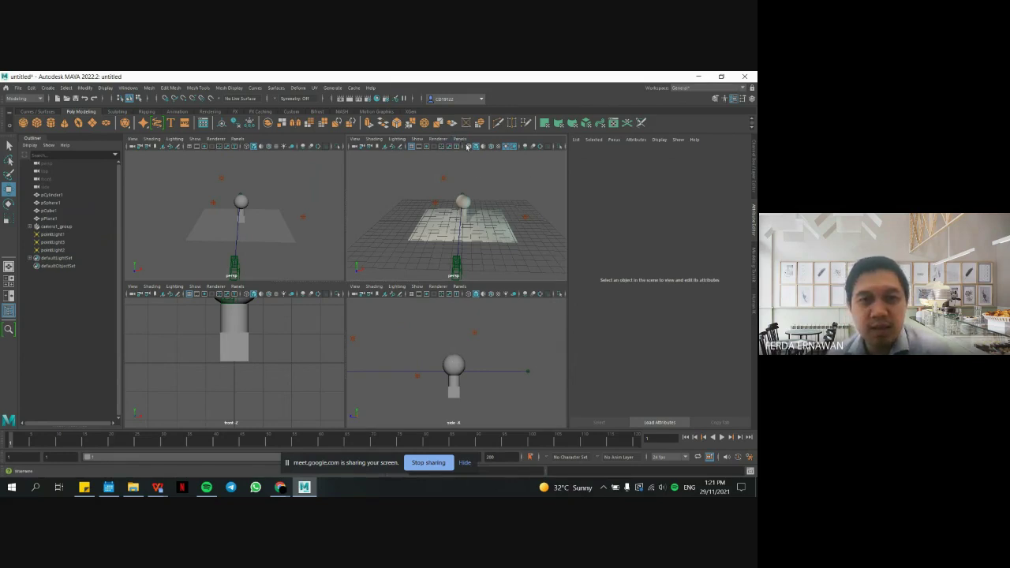
{"action": "left_click", "coordinate": [425, 462]}
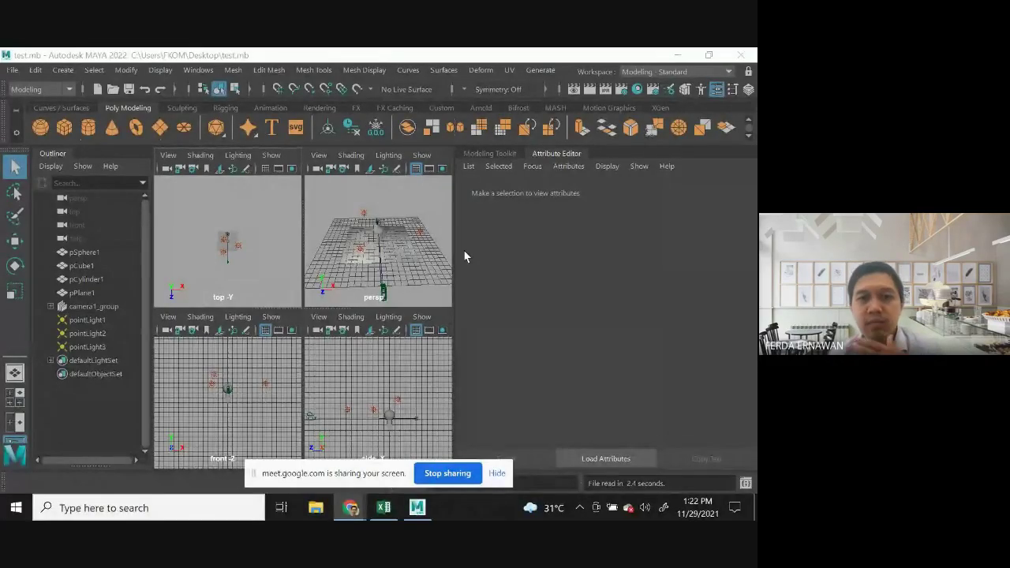
Enlarge the perspective view of the test.mb scene, look through camera1 and return to the persp camera.
{"action": "left_click", "coordinate": [354, 261]}
{"action": "left_click", "coordinate": [350, 279]}
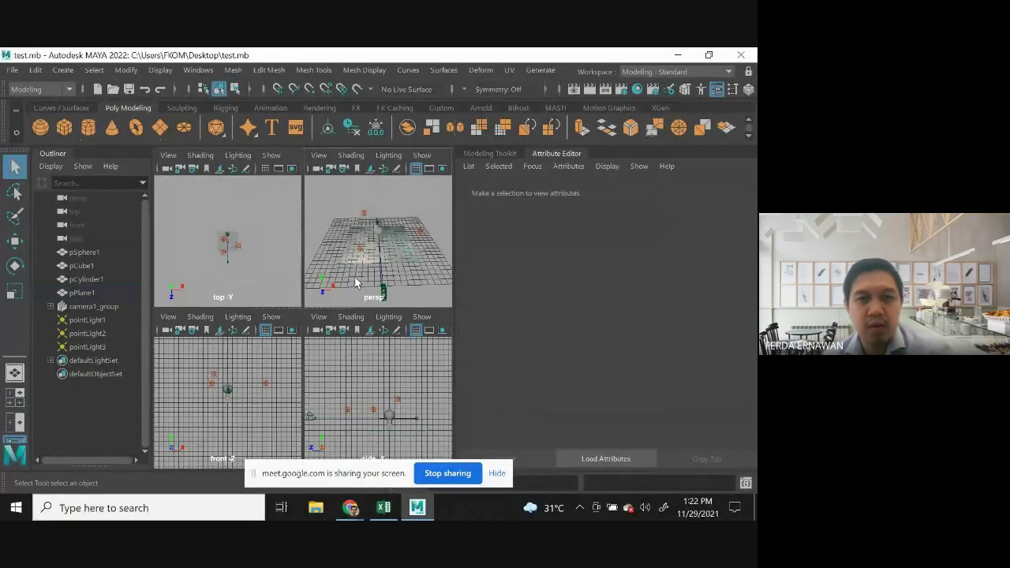
{"action": "key", "text": "space"}
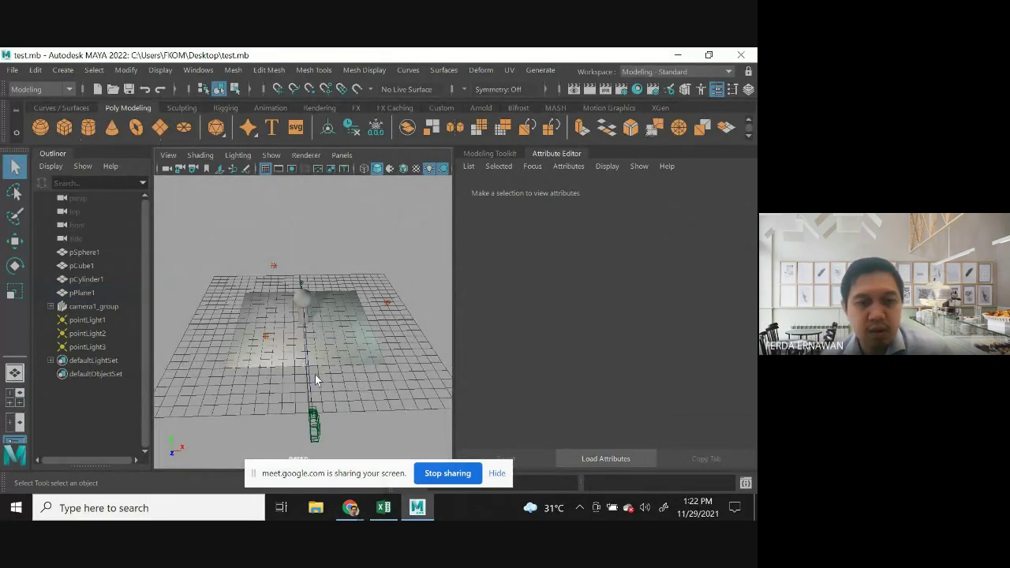
{"action": "left_click", "coordinate": [342, 155]}
{"action": "mouse_move", "coordinate": [357, 170]}
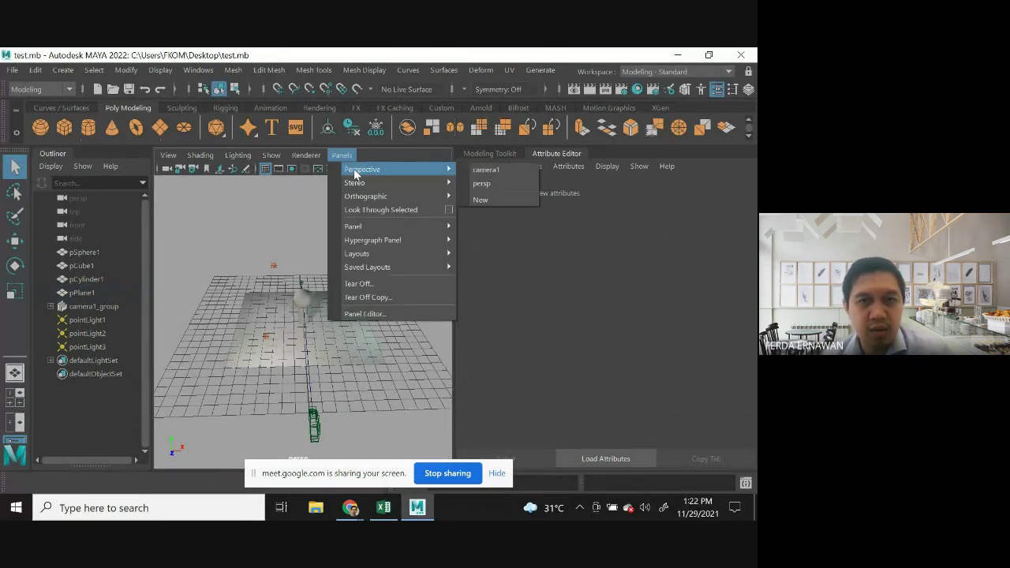
{"action": "left_click", "coordinate": [484, 170]}
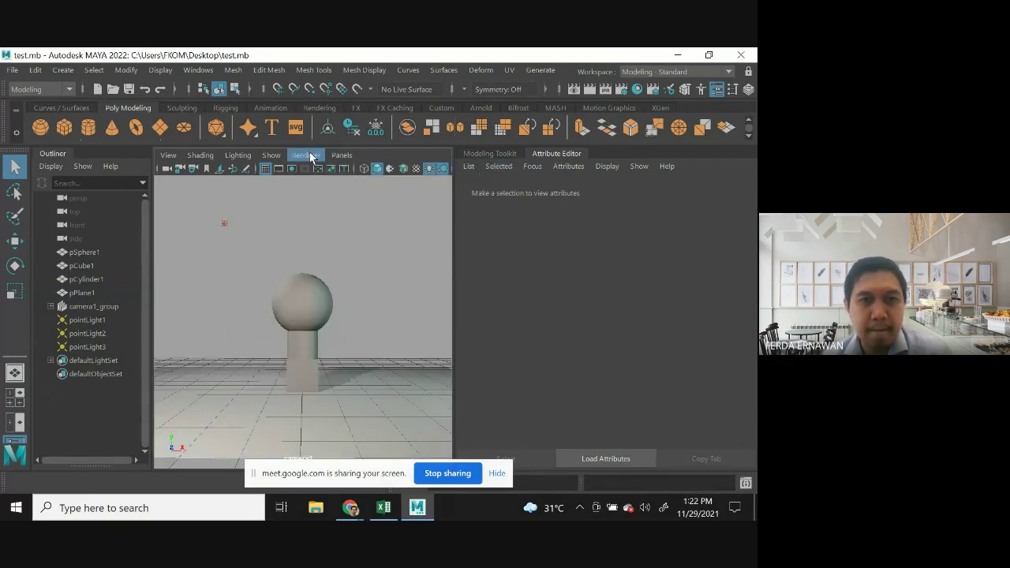
{"action": "left_click", "coordinate": [342, 155]}
{"action": "mouse_move", "coordinate": [354, 171]}
{"action": "left_click", "coordinate": [471, 183]}
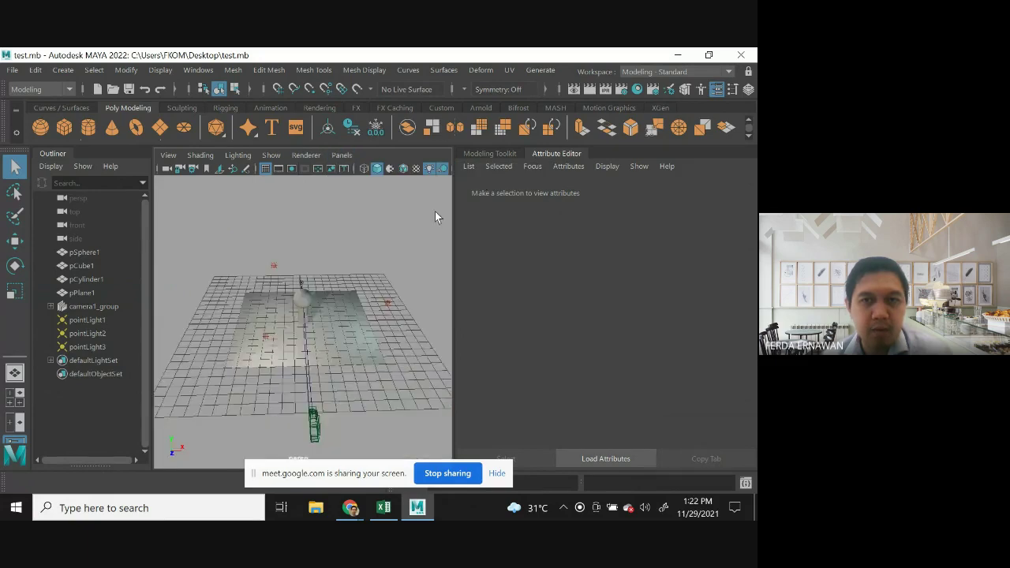
Select pointLight1 near the plane's front edge and change its type to Area Light.
{"action": "left_click_drag", "start_coordinate": [238, 361], "coordinate": [205, 402], "text": "alt"}
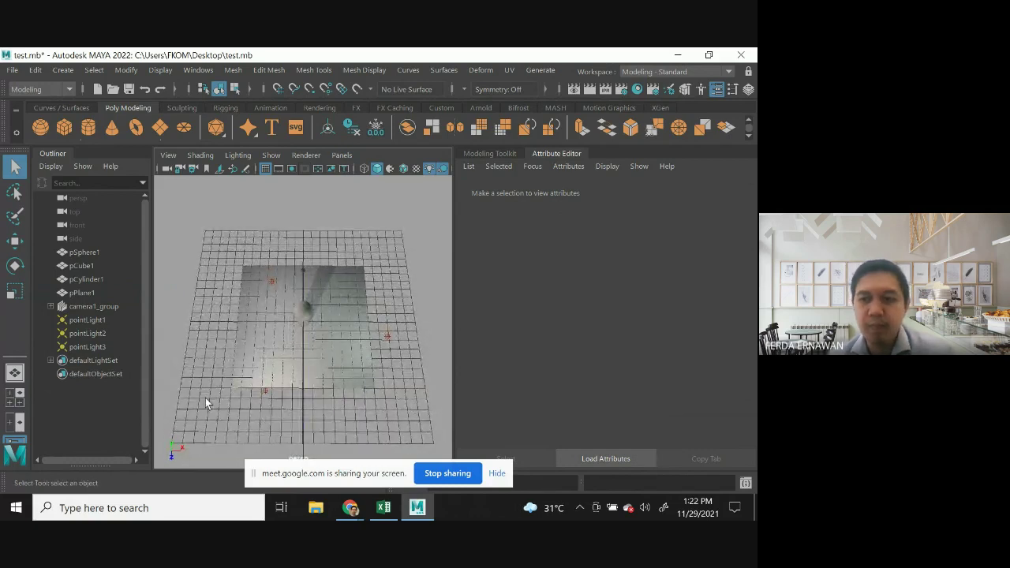
{"action": "left_click", "coordinate": [264, 391]}
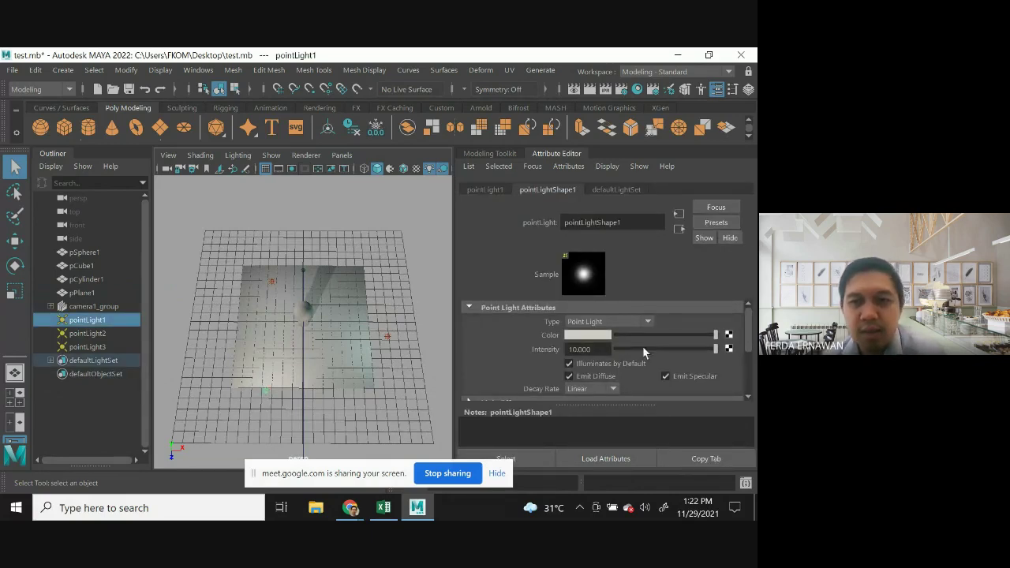
{"action": "left_click", "coordinate": [648, 322]}
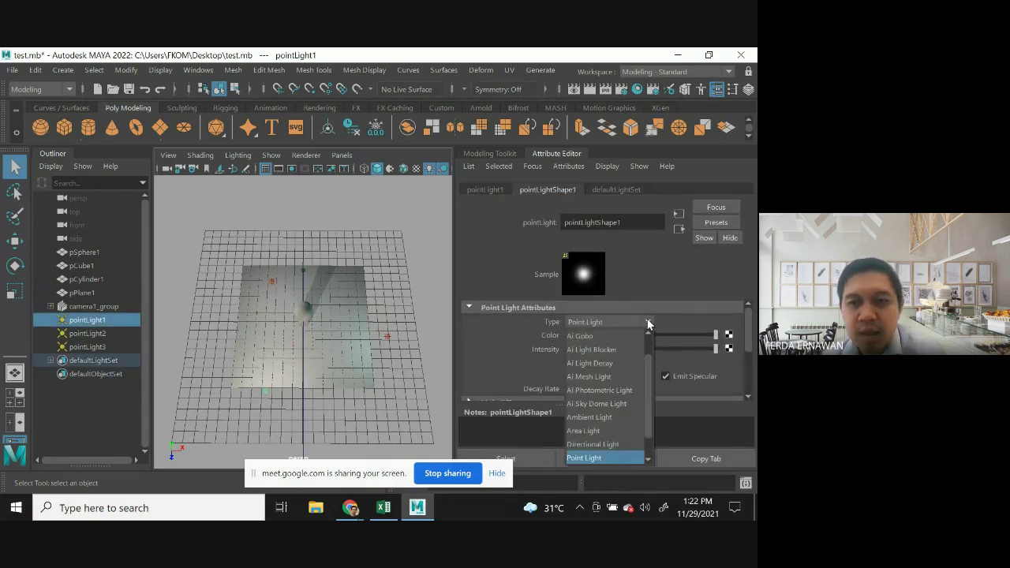
{"action": "left_click", "coordinate": [625, 430]}
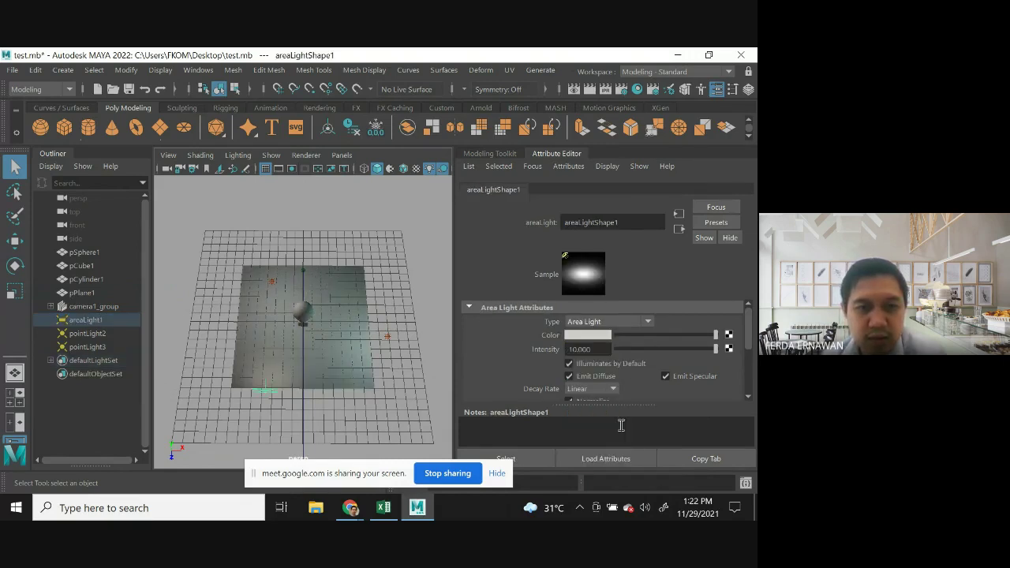
Select areaLight1 for rotating and show the scene in an enlarged top view framed on the plane.
{"action": "left_click", "coordinate": [220, 420]}
{"action": "left_click", "coordinate": [269, 395]}
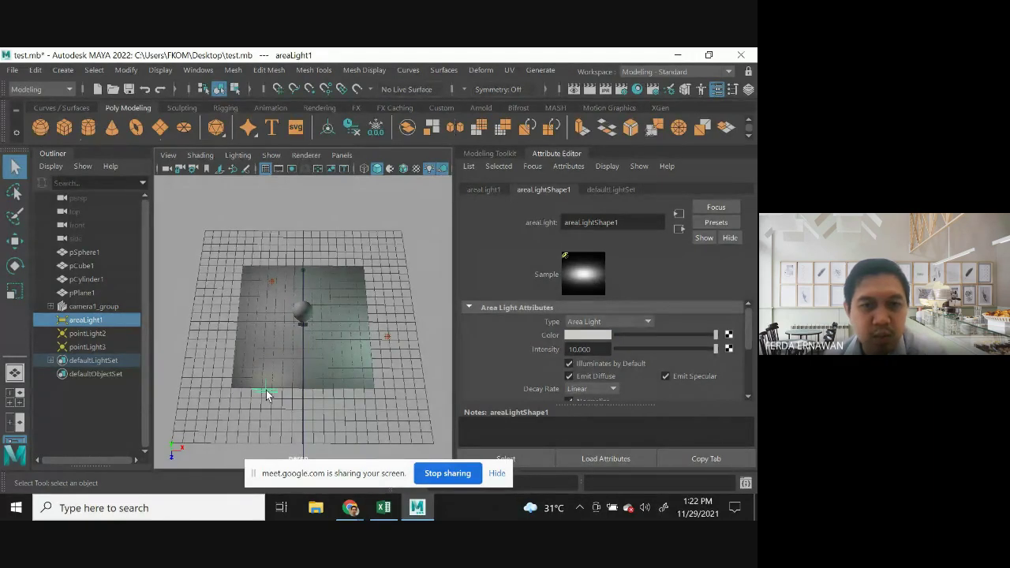
{"action": "left_click", "coordinate": [16, 268]}
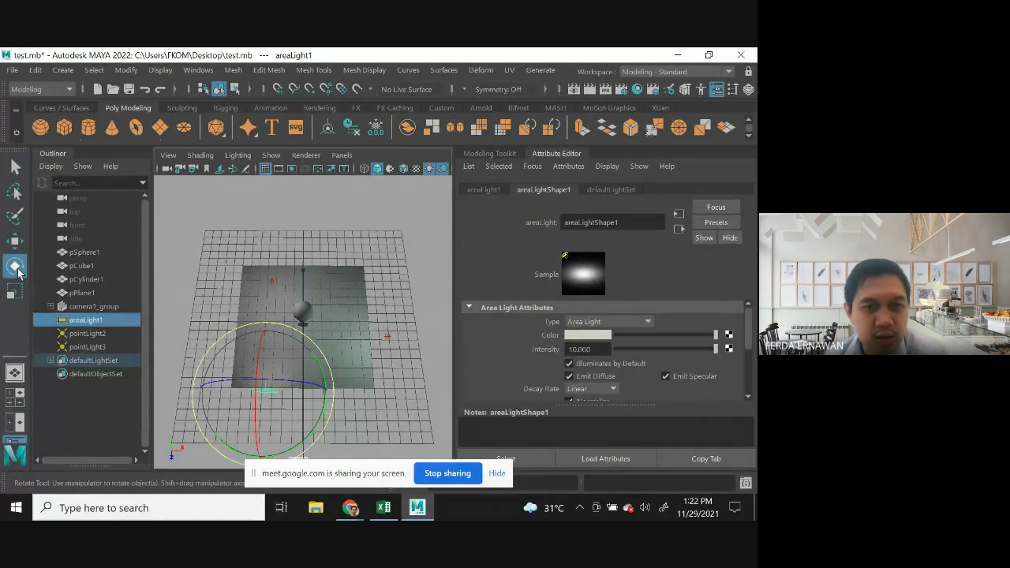
{"action": "key", "text": "space"}
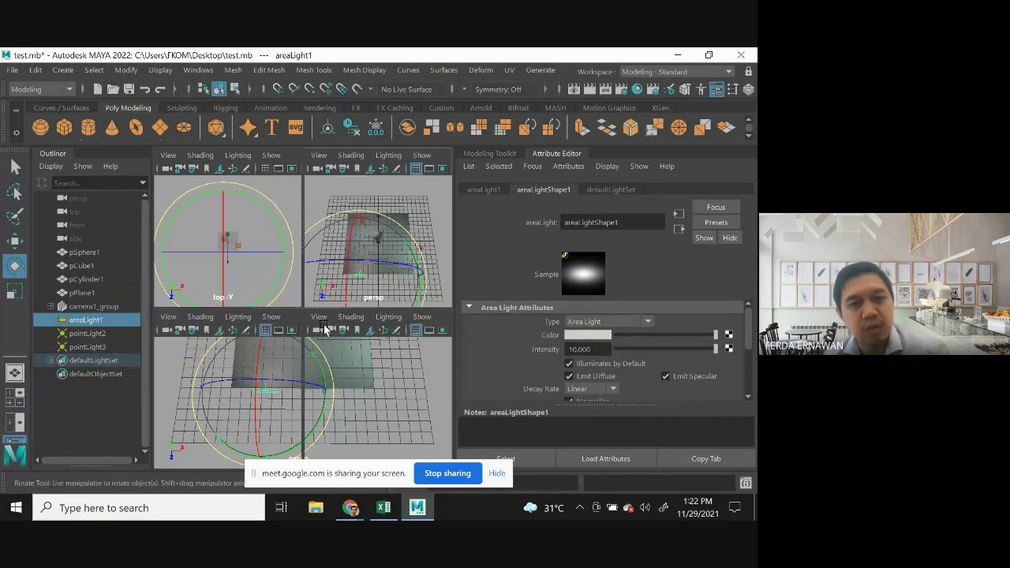
{"action": "left_click", "coordinate": [296, 193]}
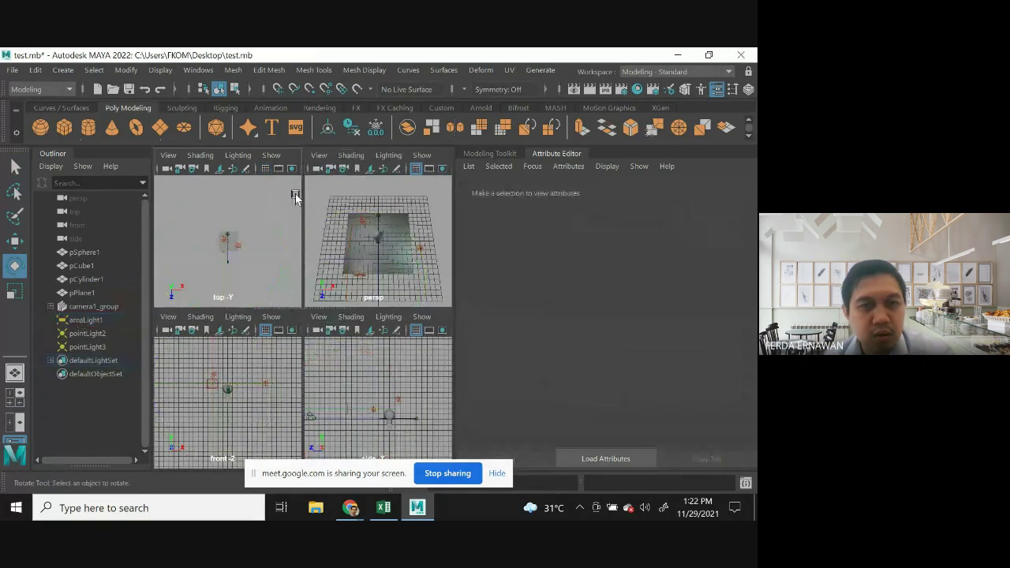
{"action": "key", "text": "space"}
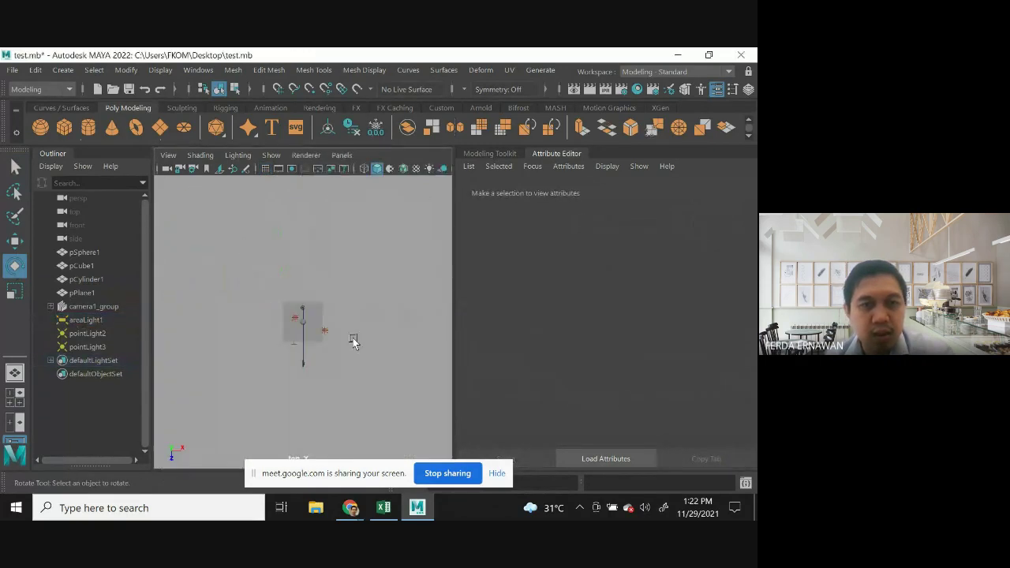
{"action": "scroll", "coordinate": [296, 357], "scroll_direction": "up", "scroll_amount": 3}
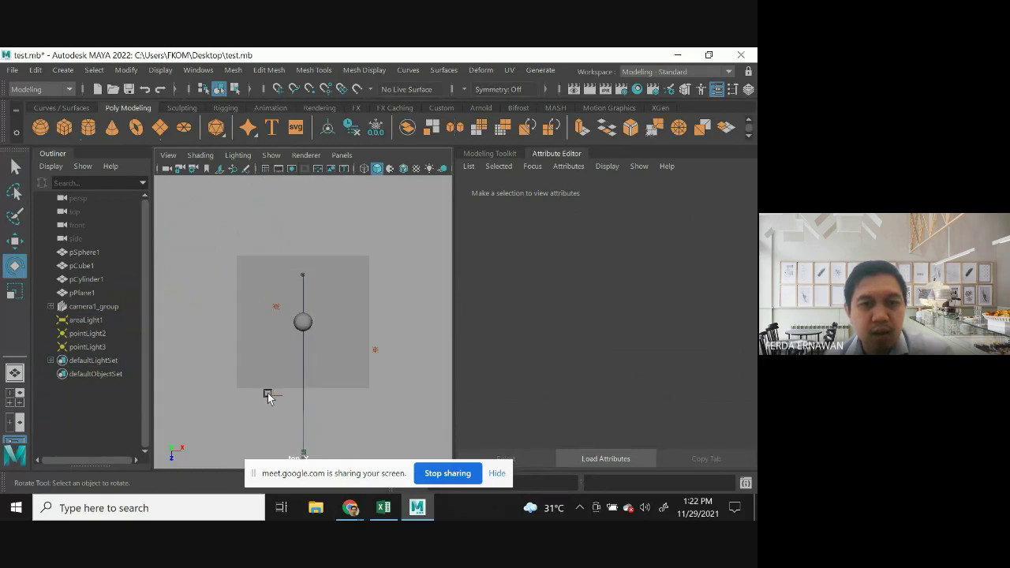
Rotate areaLight1 in the top view to about -23 degrees around Y, angling it toward the sphere, and deselect it.
{"action": "left_click", "coordinate": [271, 394]}
{"action": "left_click_drag", "start_coordinate": [277, 402], "coordinate": [289, 416]}
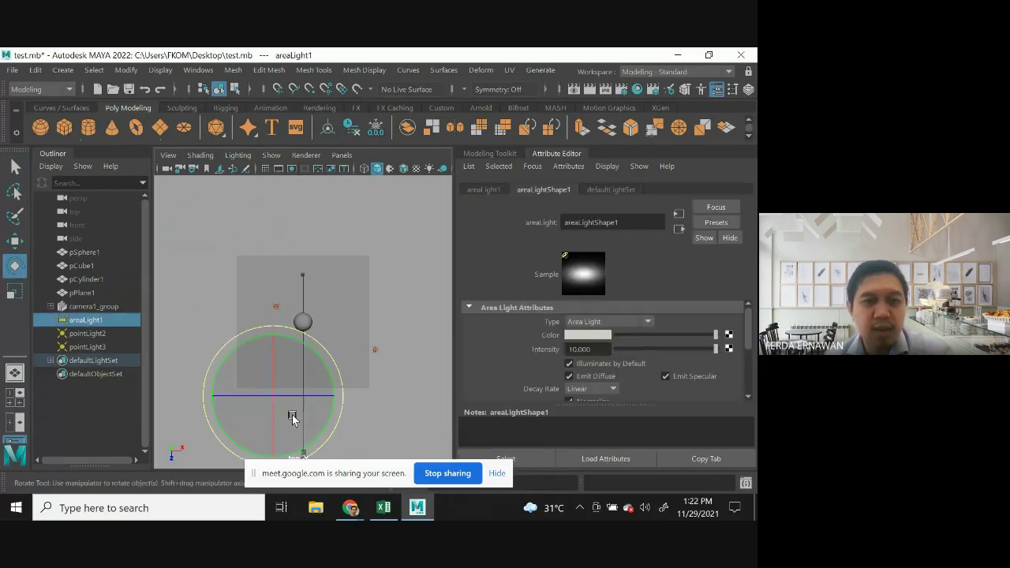
{"action": "left_click", "coordinate": [408, 386]}
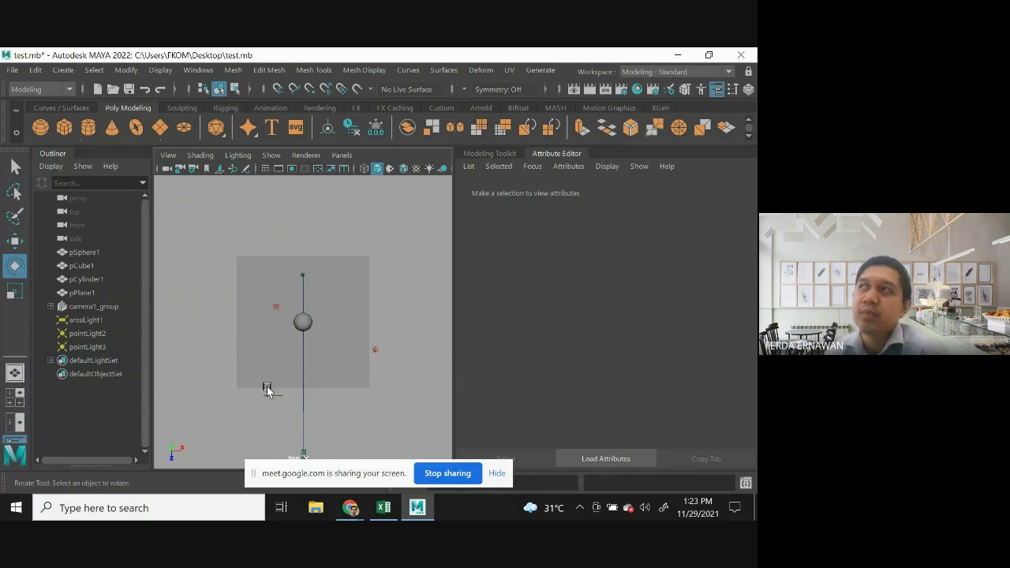
{"action": "left_click", "coordinate": [276, 397]}
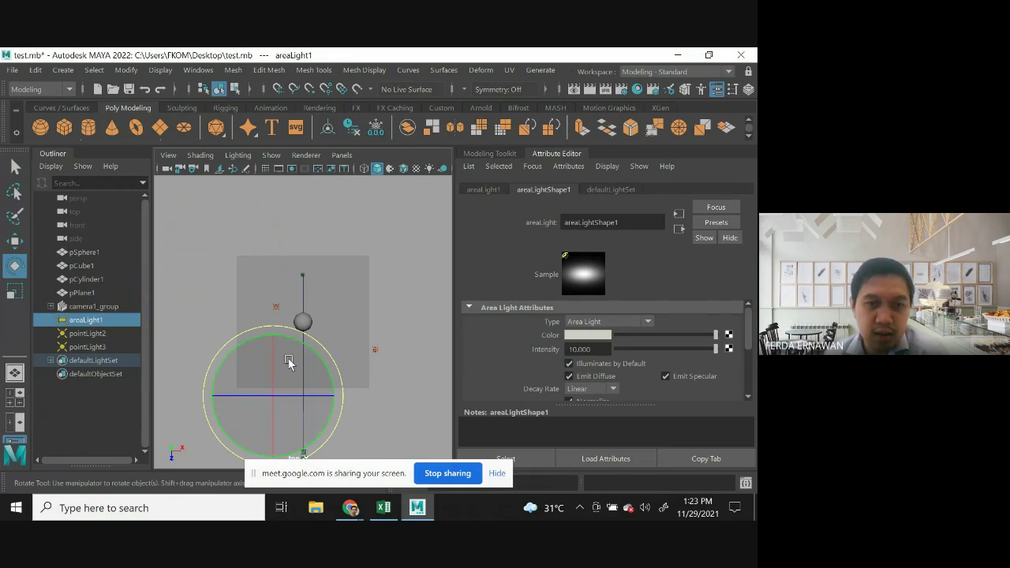
{"action": "left_click_drag", "start_coordinate": [289, 341], "coordinate": [311, 350]}
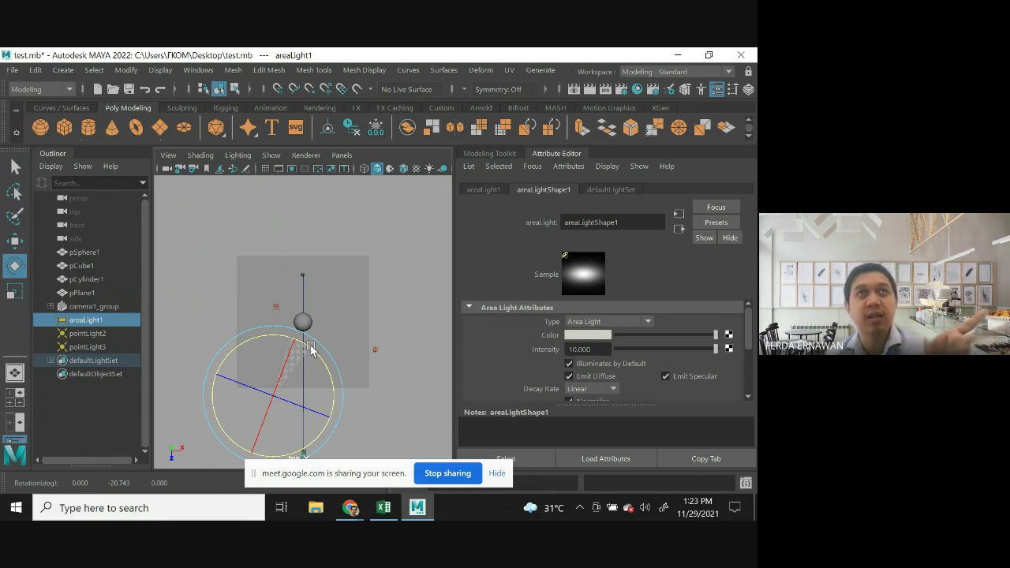
{"action": "left_click_drag", "start_coordinate": [311, 350], "coordinate": [314, 350]}
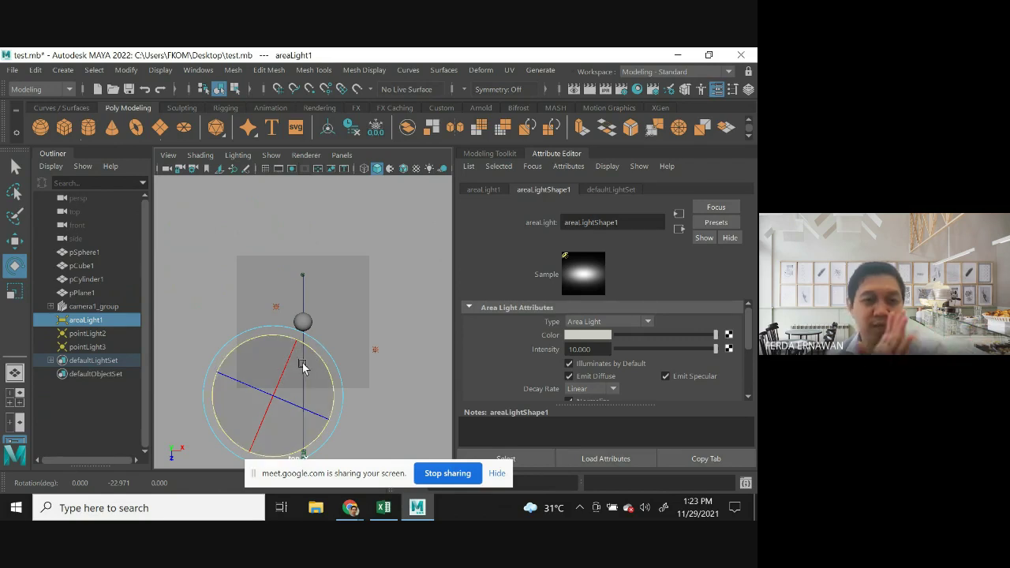
{"action": "left_click", "coordinate": [409, 319]}
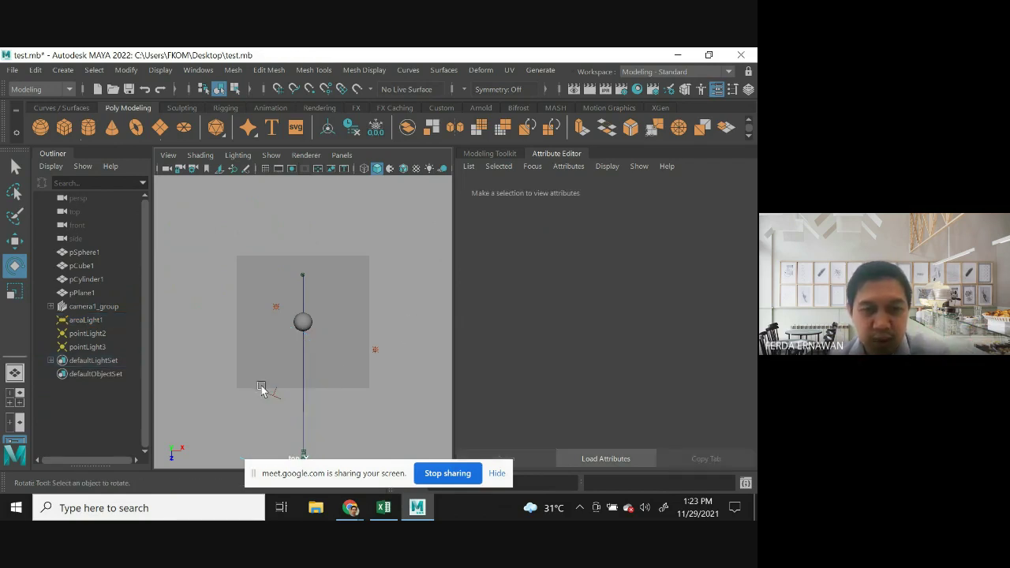
Scale areaLight1 uniformly to about 2.38 and deselect it.
{"action": "left_click", "coordinate": [267, 390]}
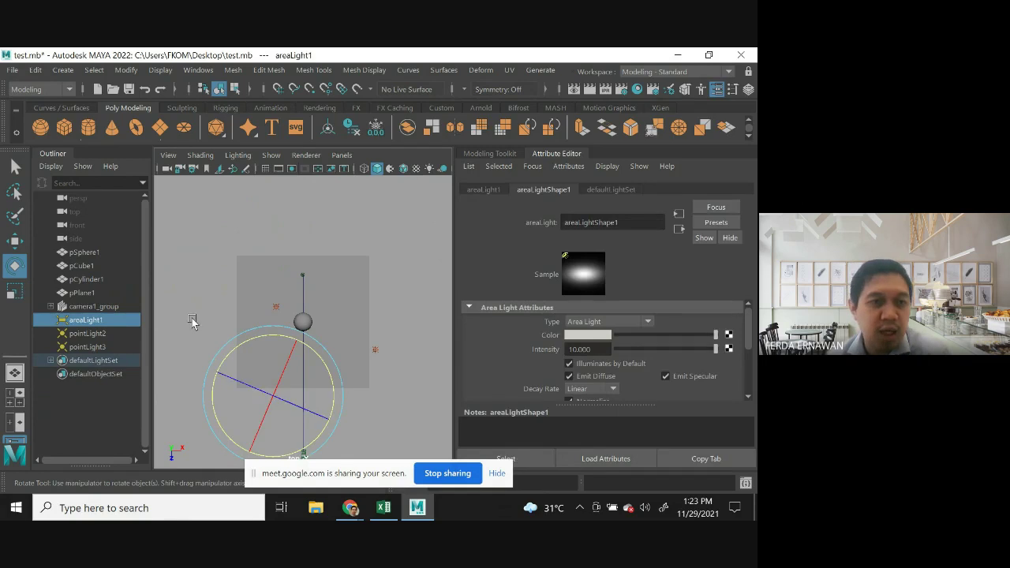
{"action": "left_click", "coordinate": [14, 292]}
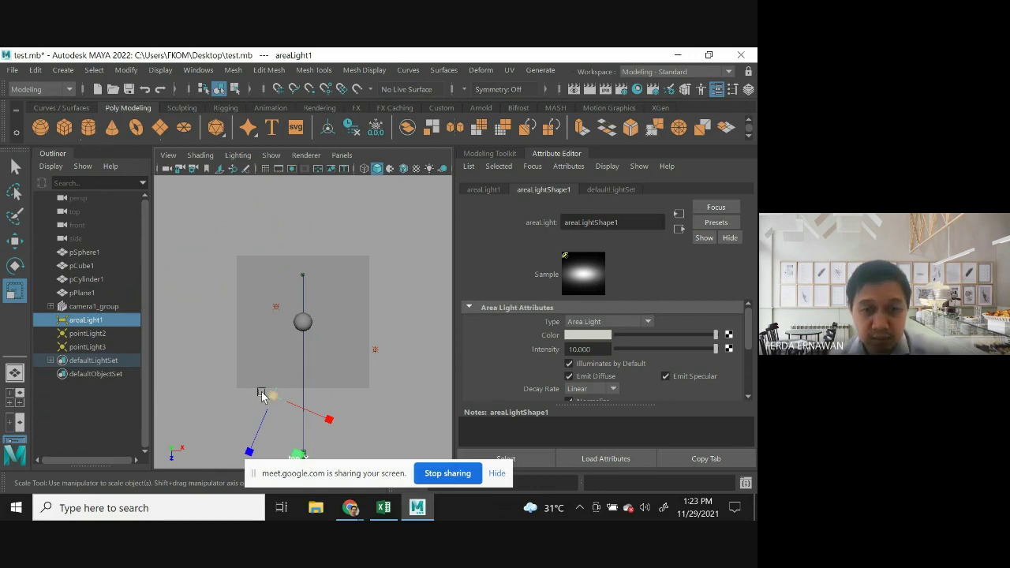
{"action": "left_click_drag", "start_coordinate": [268, 395], "coordinate": [300, 400]}
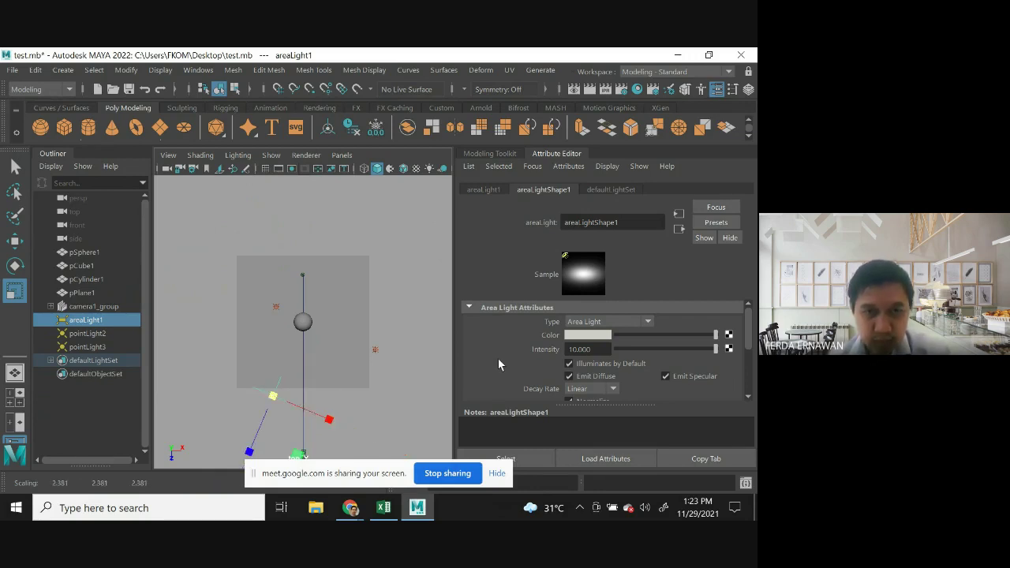
{"action": "left_click", "coordinate": [430, 425]}
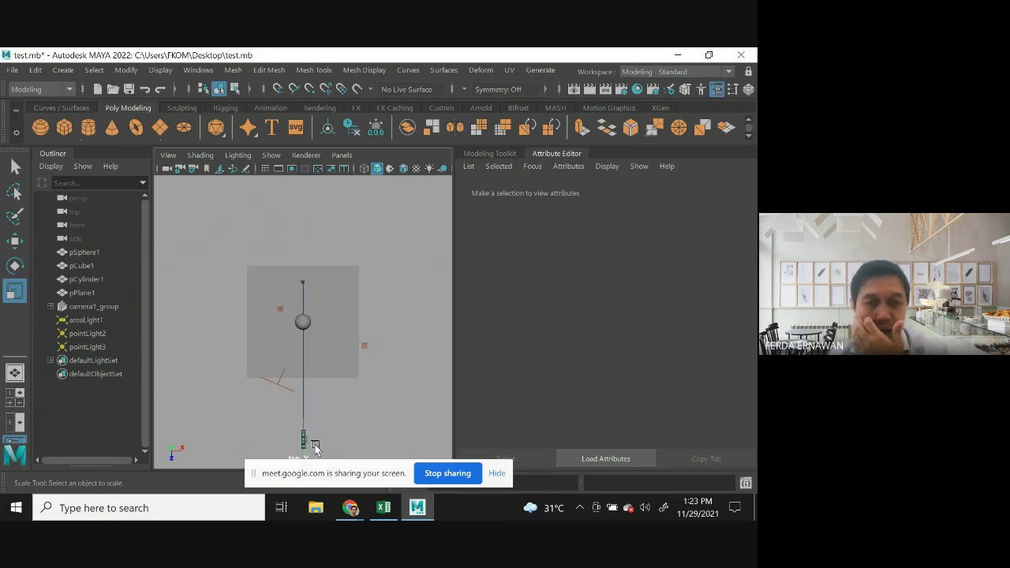
Scale camera1 along its Z axis in the top view and restore its selection after deselecting it.
{"action": "left_click", "coordinate": [304, 437]}
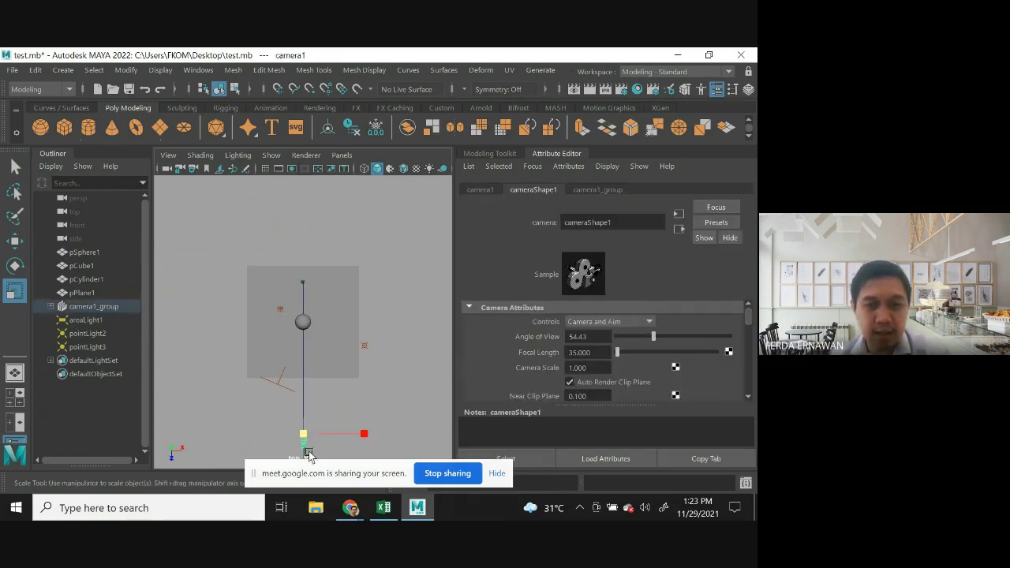
{"action": "left_click_drag", "start_coordinate": [303, 456], "coordinate": [303, 373]}
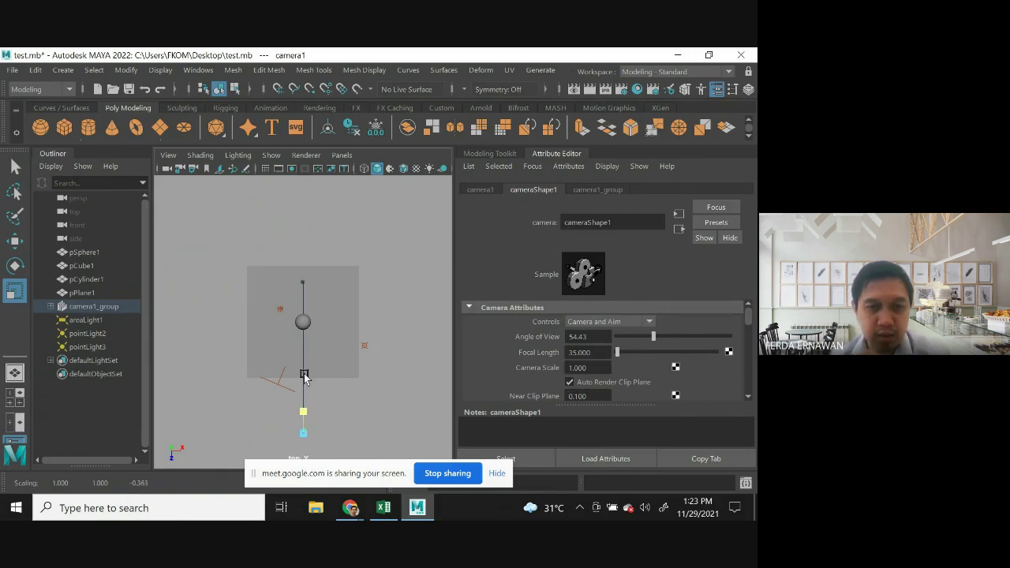
{"action": "left_click", "coordinate": [402, 403]}
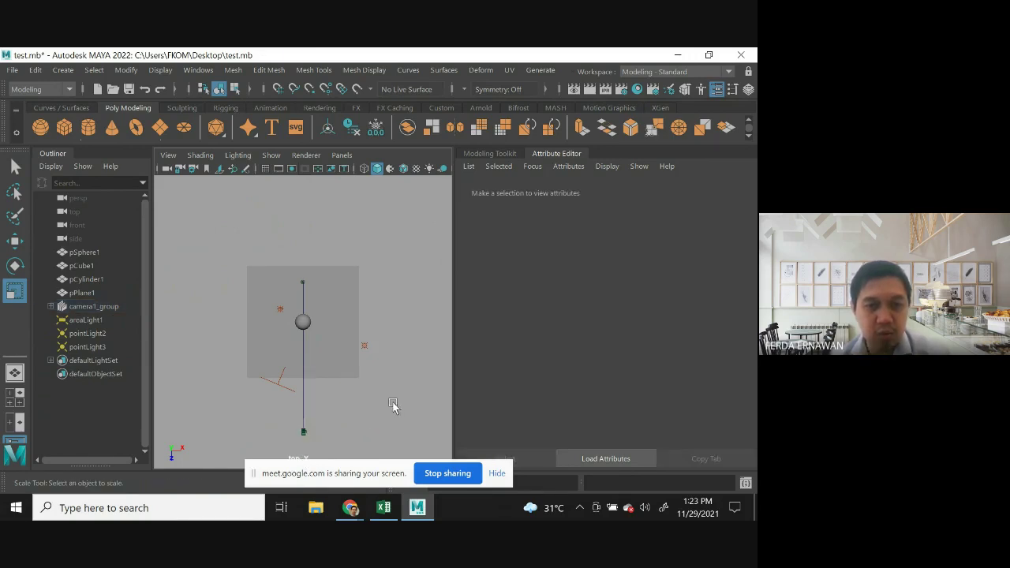
{"action": "key", "text": "ctrl+z"}
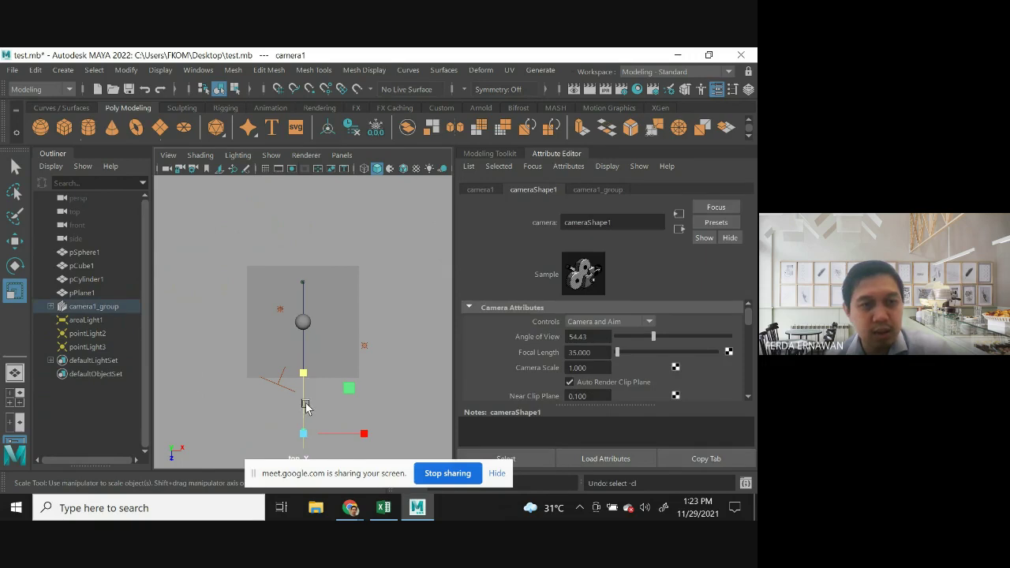
Move camera1 closer to the sphere in the side view, to about Z 6.57.
{"action": "key", "text": "space"}
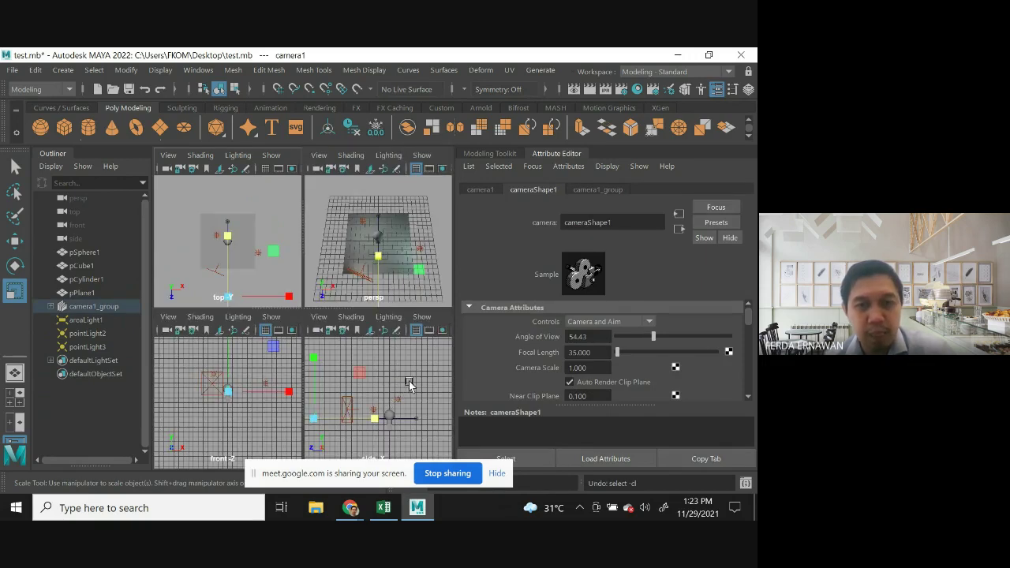
{"action": "left_click", "coordinate": [395, 284]}
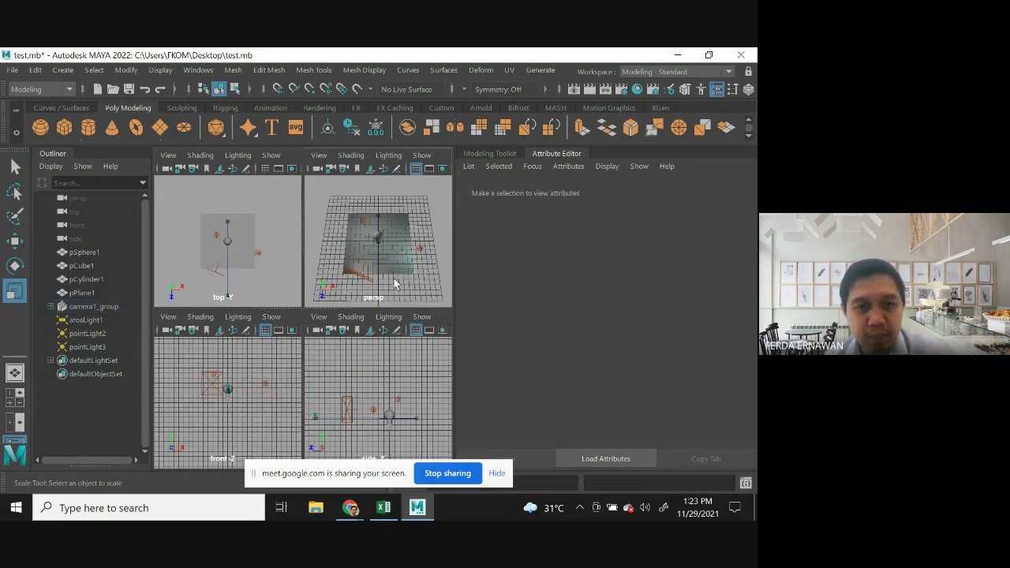
{"action": "left_click", "coordinate": [316, 416]}
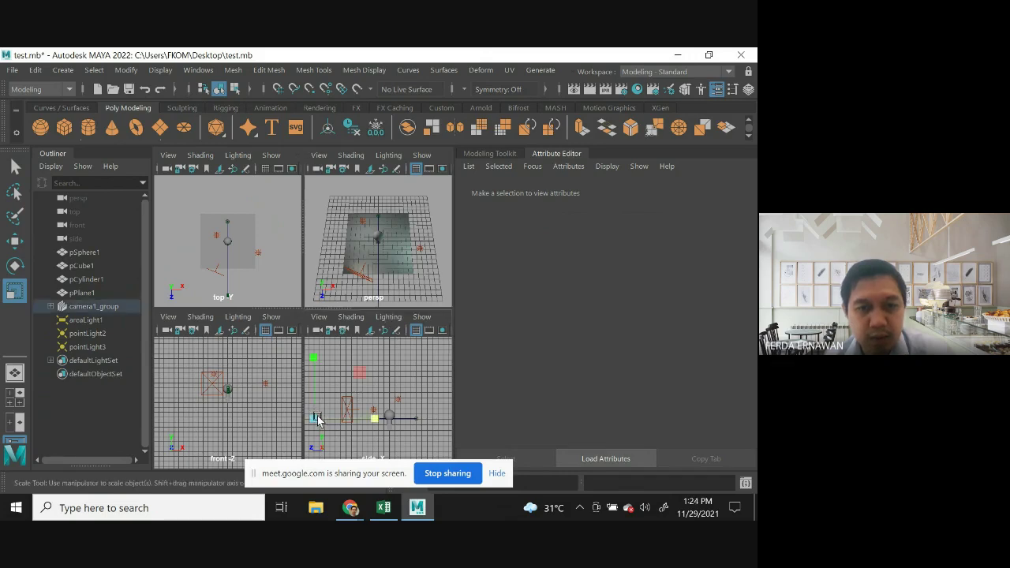
{"action": "left_click", "coordinate": [15, 241]}
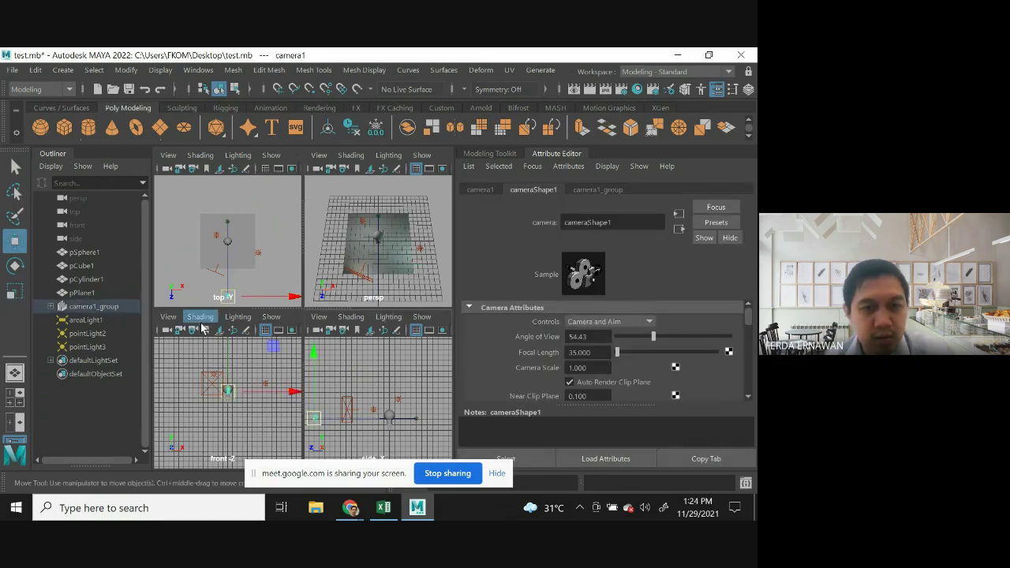
{"action": "left_click", "coordinate": [314, 416]}
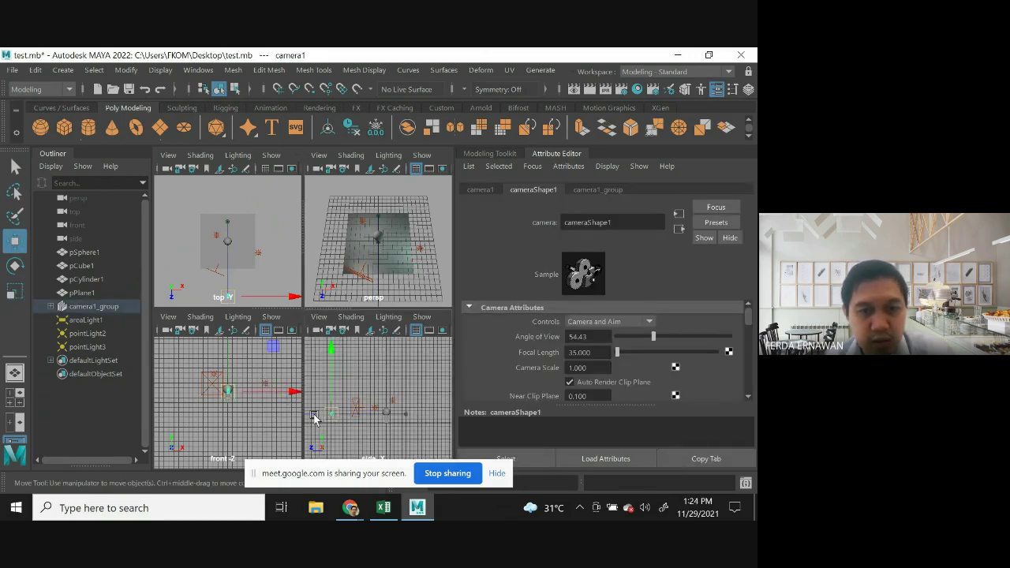
{"action": "left_click_drag", "start_coordinate": [313, 417], "coordinate": [340, 420]}
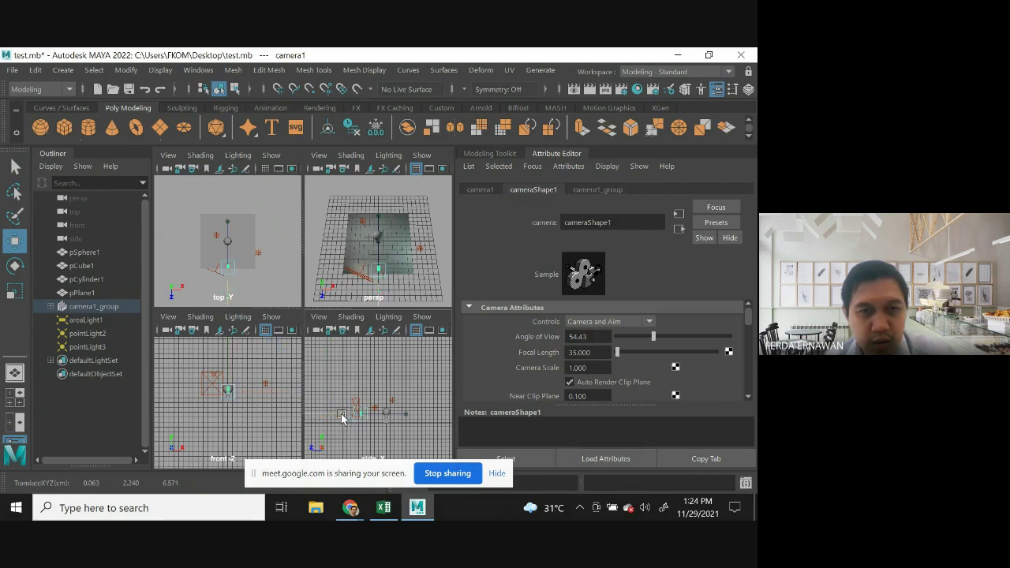
In the enlarged top view, move areaLight1 inward over the plane's front area and pull camera1 back to about Z 7.53.
{"action": "left_click", "coordinate": [272, 234]}
{"action": "key", "text": "space"}
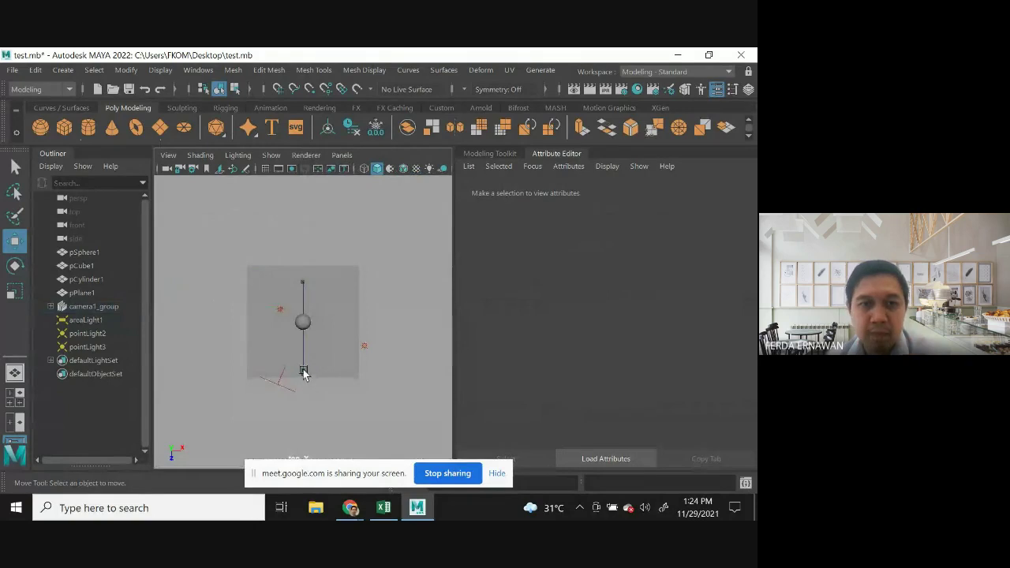
{"action": "left_click", "coordinate": [304, 375]}
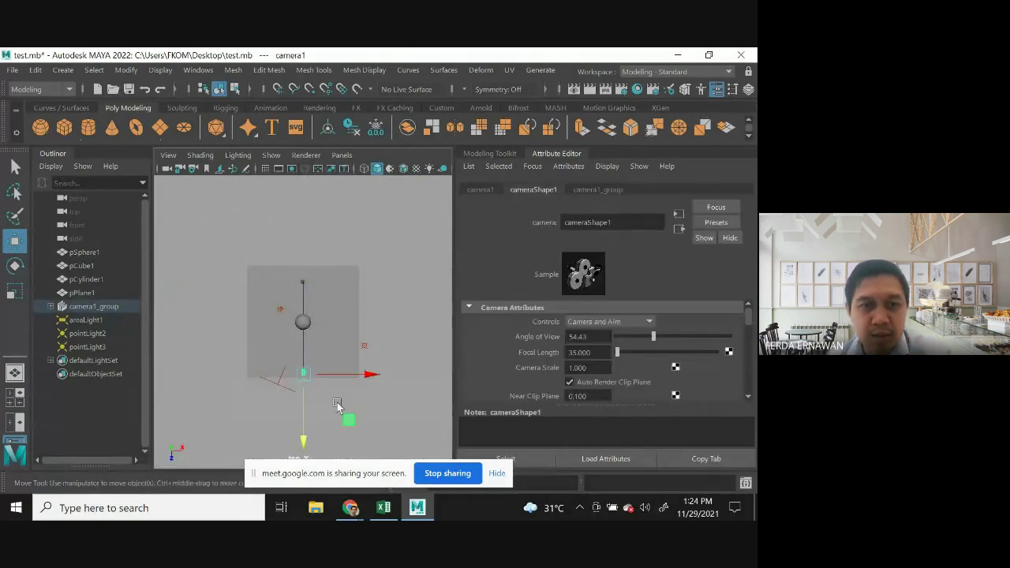
{"action": "left_click", "coordinate": [282, 399]}
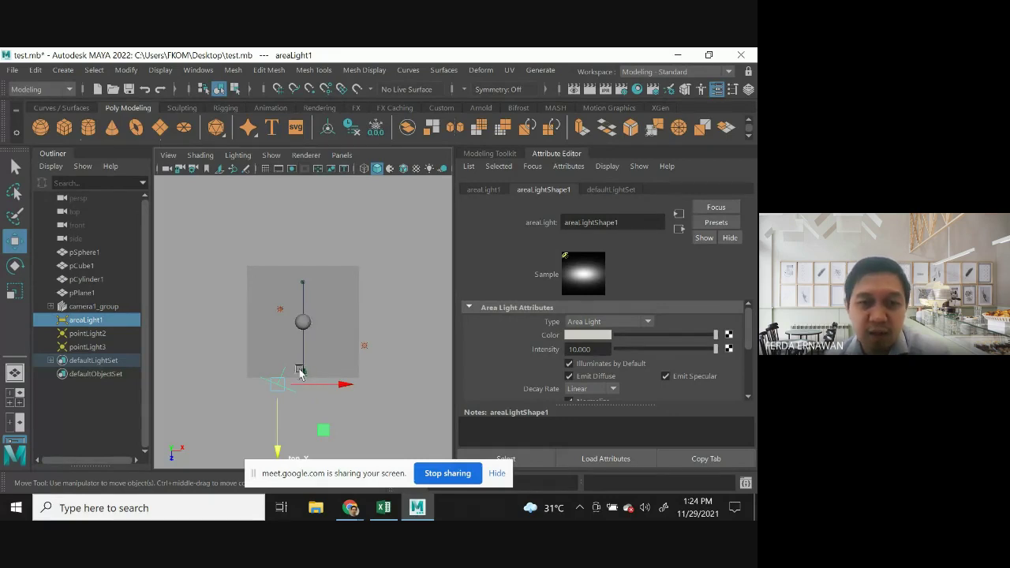
{"action": "left_click", "coordinate": [300, 413]}
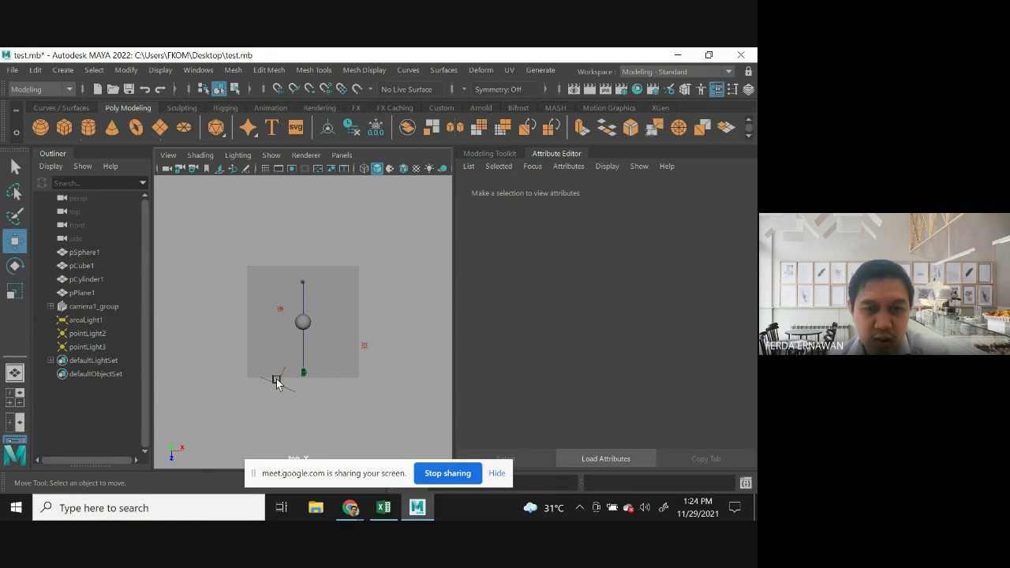
{"action": "left_click", "coordinate": [277, 388]}
{"action": "left_click_drag", "start_coordinate": [276, 384], "coordinate": [304, 408]}
{"action": "left_click", "coordinate": [304, 373]}
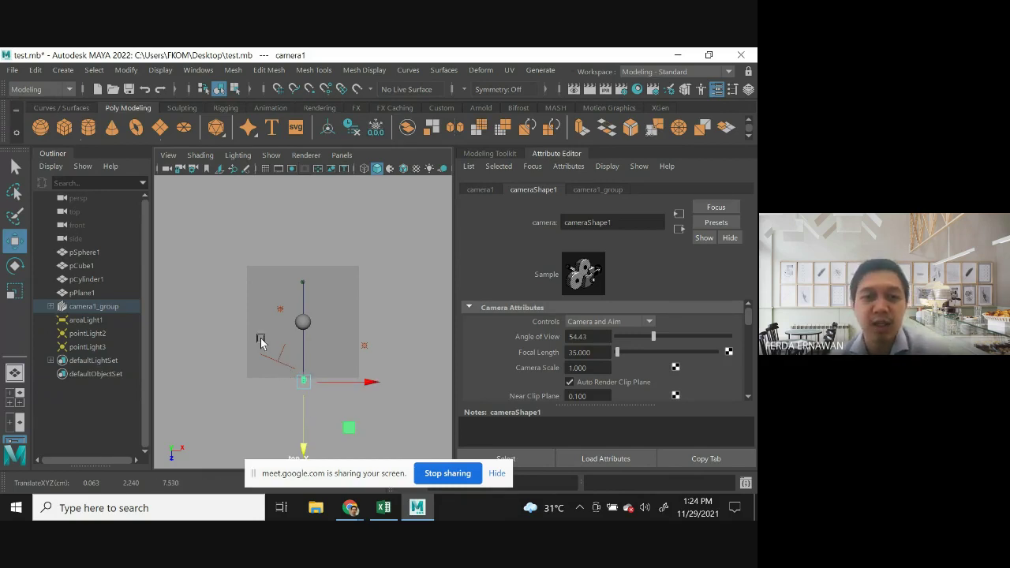
Shift areaLight1 slightly along X to about X -2.54, deselect it and return to the four-view layout.
{"action": "left_click", "coordinate": [280, 362]}
{"action": "left_click_drag", "start_coordinate": [283, 393], "coordinate": [280, 395]}
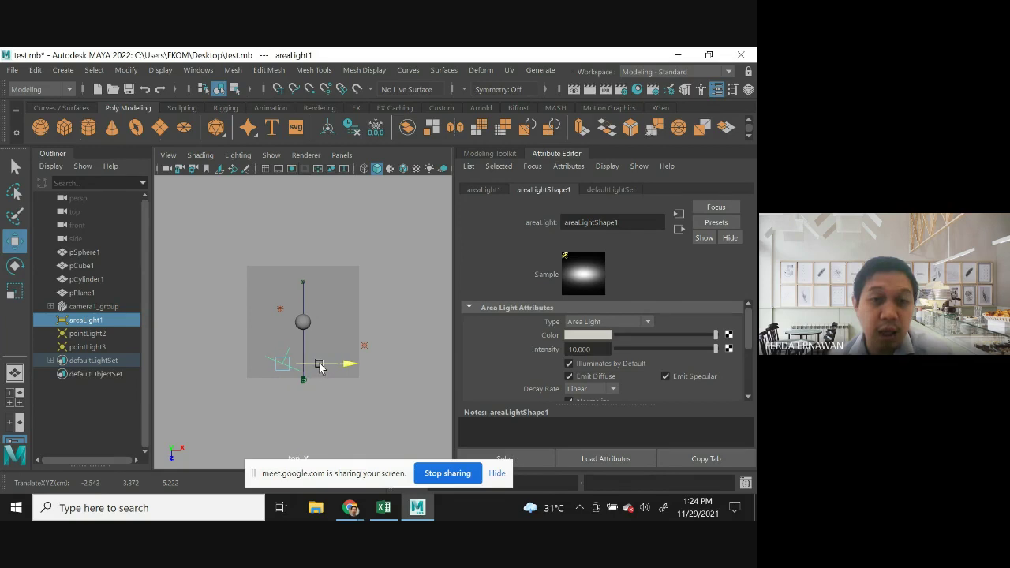
{"action": "left_click", "coordinate": [304, 408]}
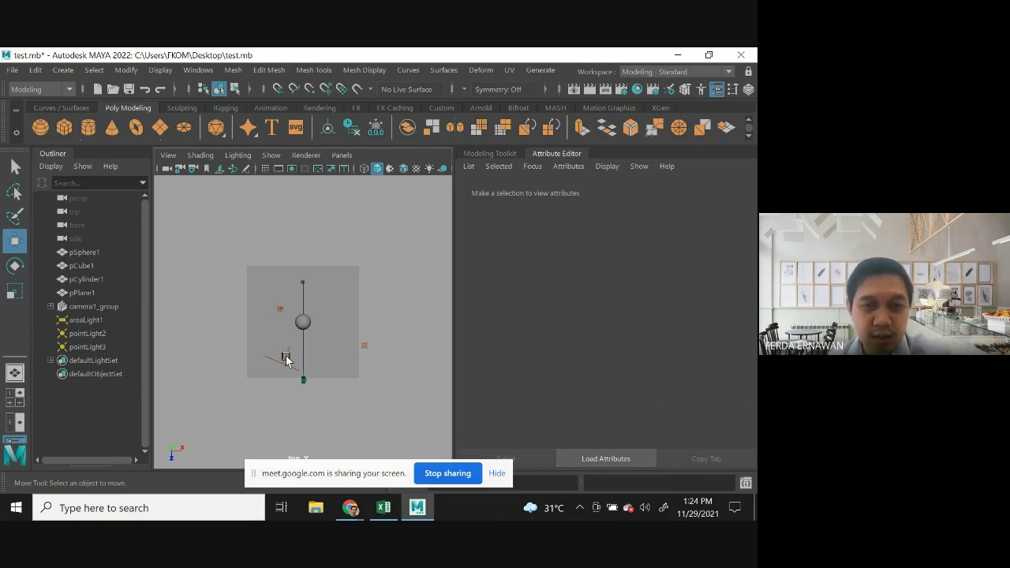
{"action": "left_click", "coordinate": [286, 357]}
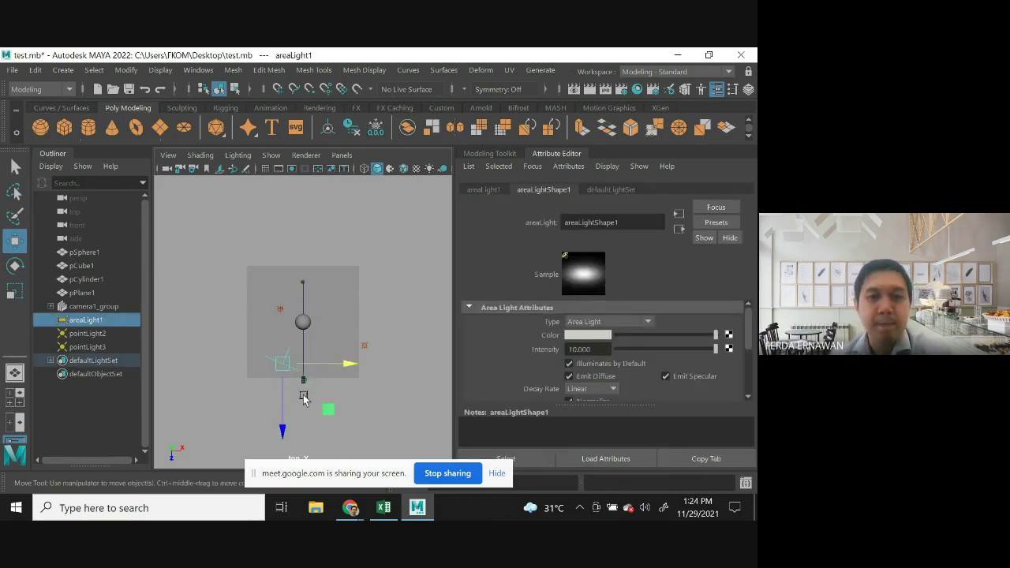
{"action": "left_click", "coordinate": [306, 399]}
{"action": "key", "text": "space"}
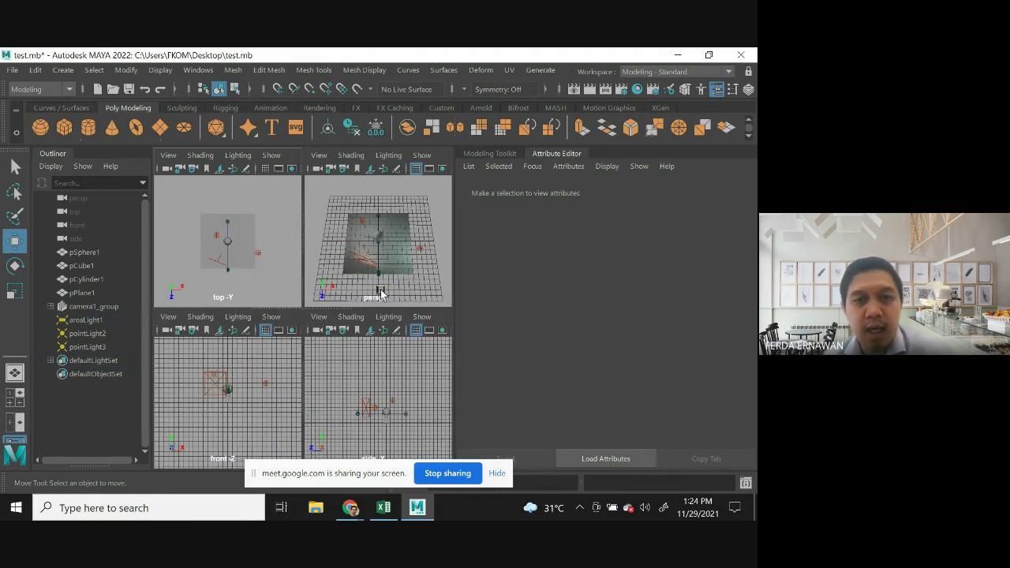
Look through camera1 in the enlarged perspective view.
{"action": "key", "text": "space"}
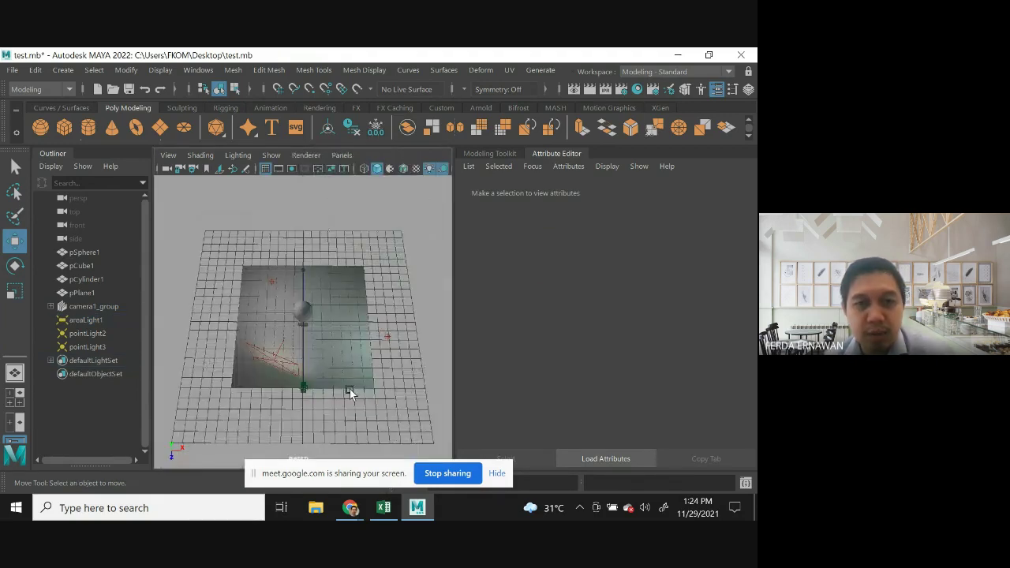
{"action": "left_click_drag", "start_coordinate": [260, 407], "coordinate": [350, 228], "text": "alt"}
{"action": "left_click", "coordinate": [341, 155]}
{"action": "mouse_move", "coordinate": [357, 169]}
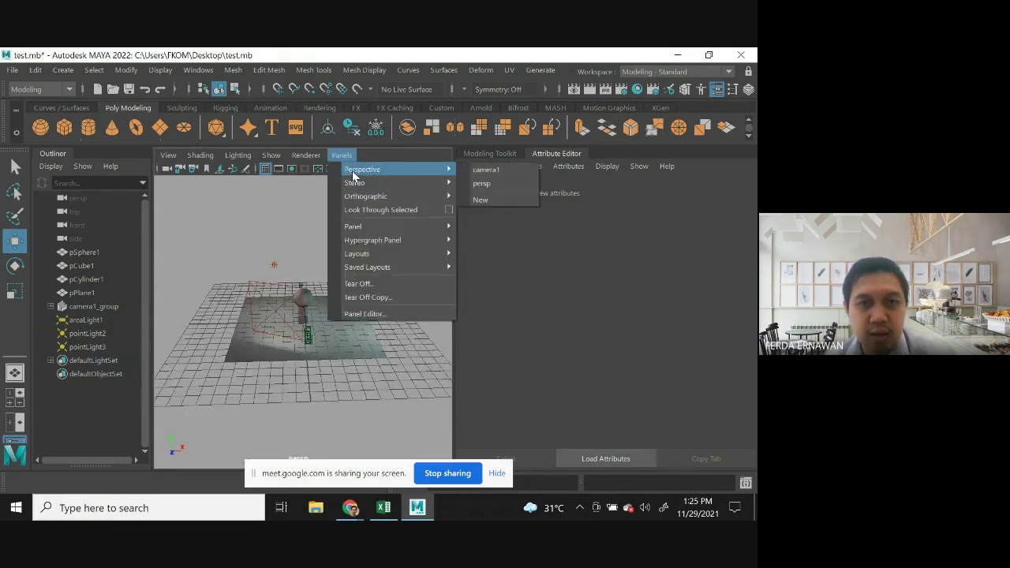
{"action": "left_click", "coordinate": [493, 170]}
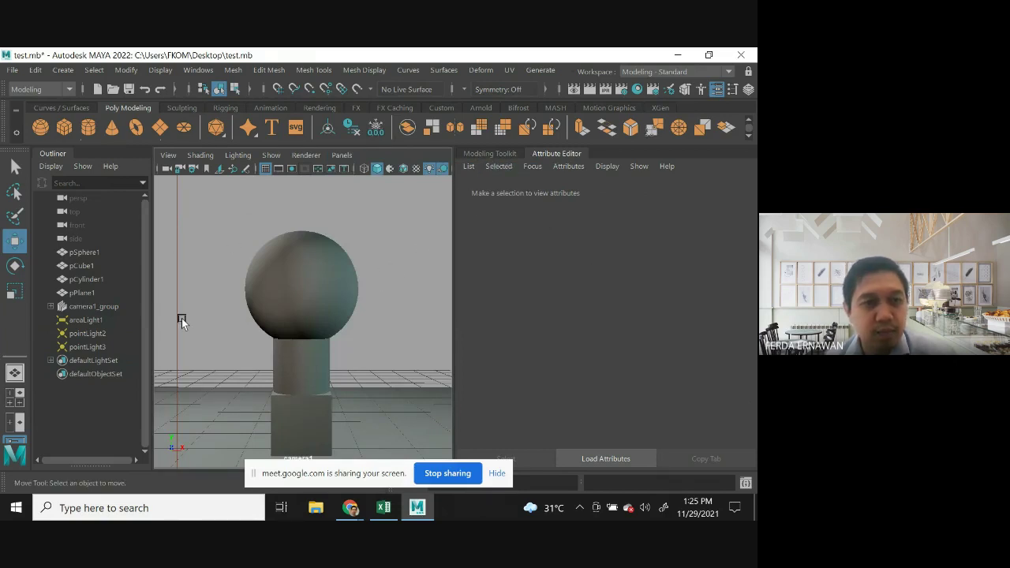
Set areaLight1's intensity to 20.
{"action": "left_click", "coordinate": [83, 321]}
{"action": "left_click", "coordinate": [586, 353]}
{"action": "left_click_drag", "start_coordinate": [586, 353], "coordinate": [566, 348]}
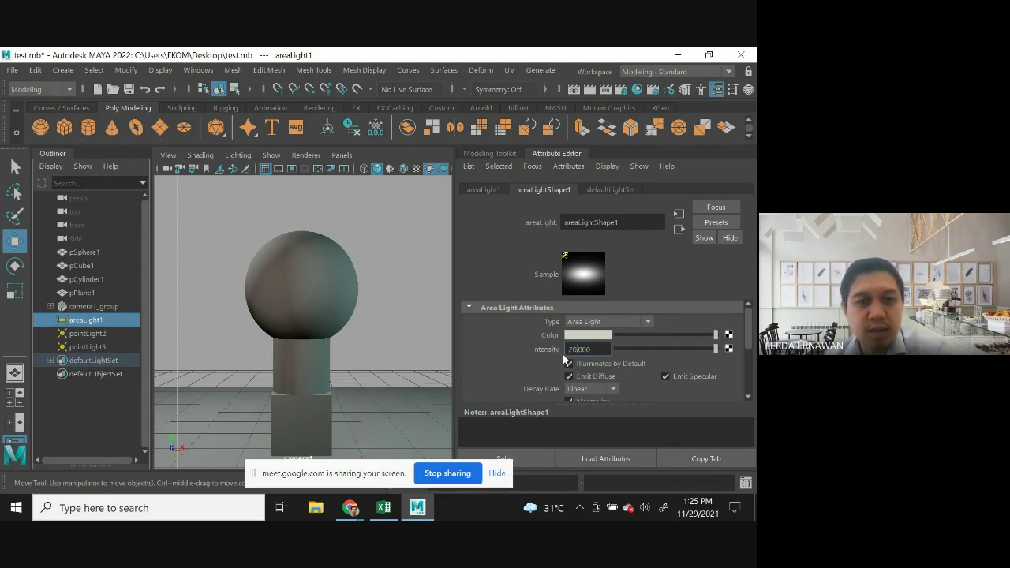
{"action": "key", "text": "Return"}
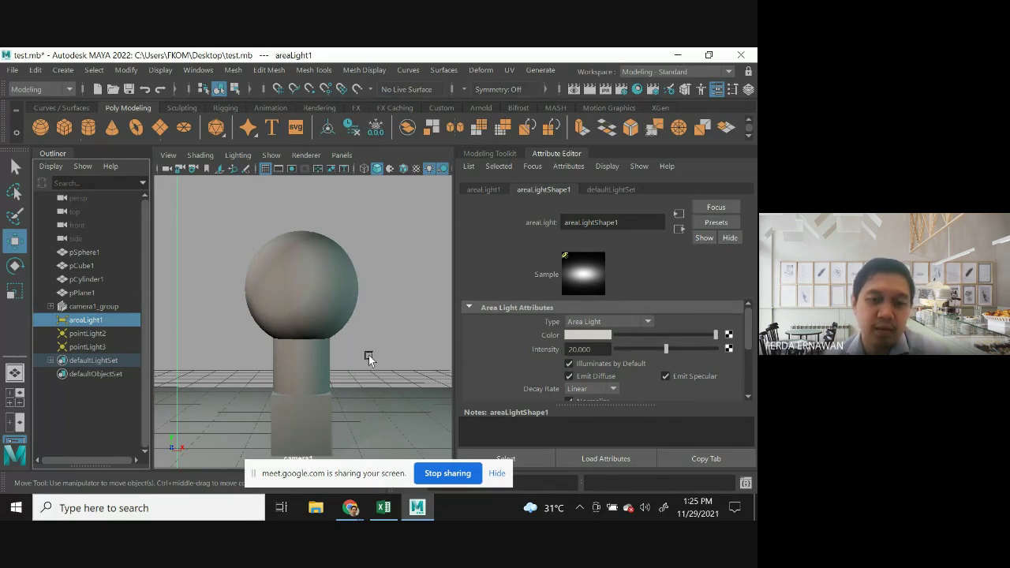
Return to the persp camera, scale areaLight1 down slightly and deselect it.
{"action": "left_click", "coordinate": [342, 155]}
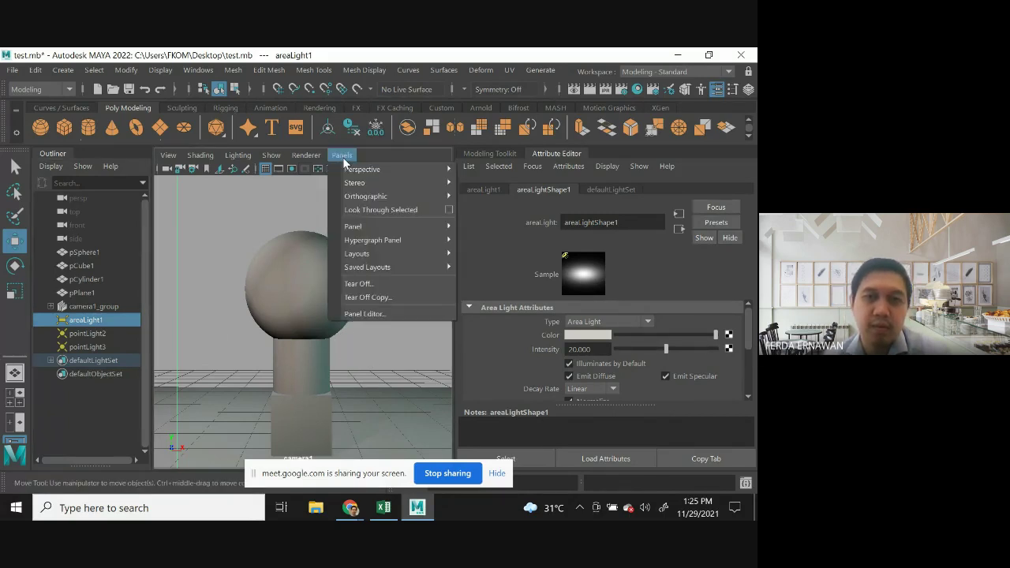
{"action": "mouse_move", "coordinate": [346, 174]}
{"action": "left_click", "coordinate": [481, 184]}
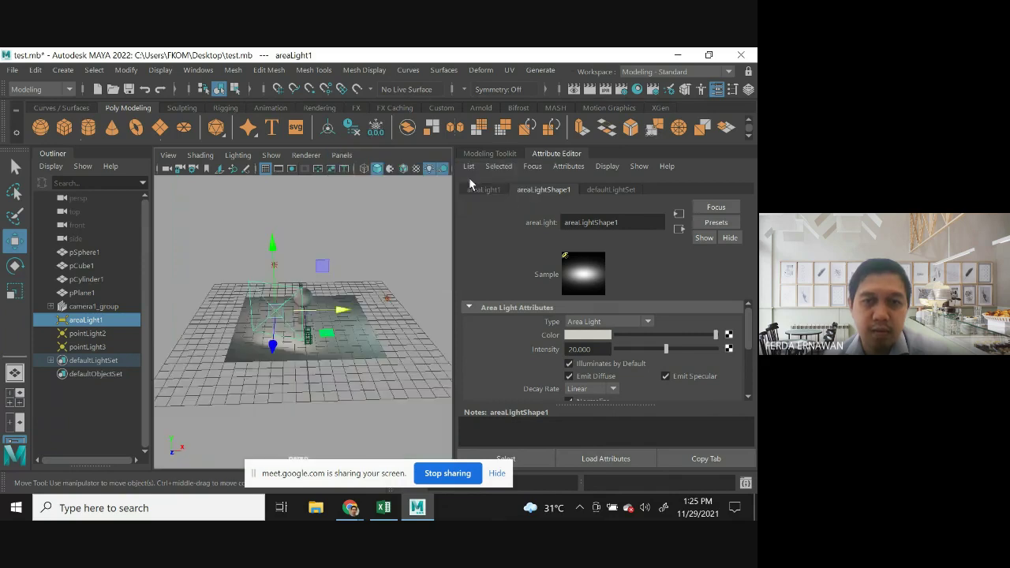
{"action": "left_click", "coordinate": [352, 353]}
{"action": "left_click", "coordinate": [293, 383]}
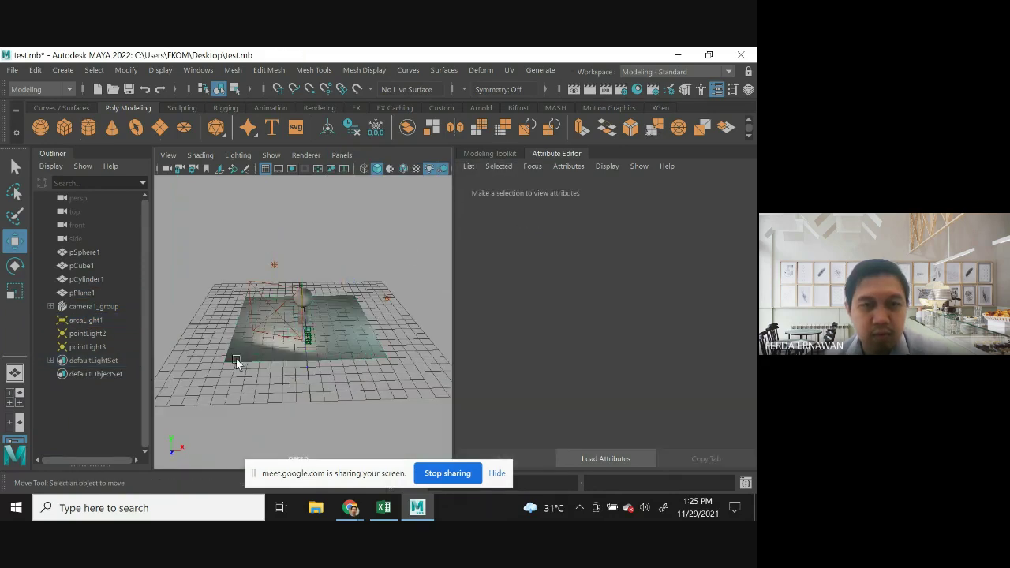
{"action": "left_click", "coordinate": [282, 314]}
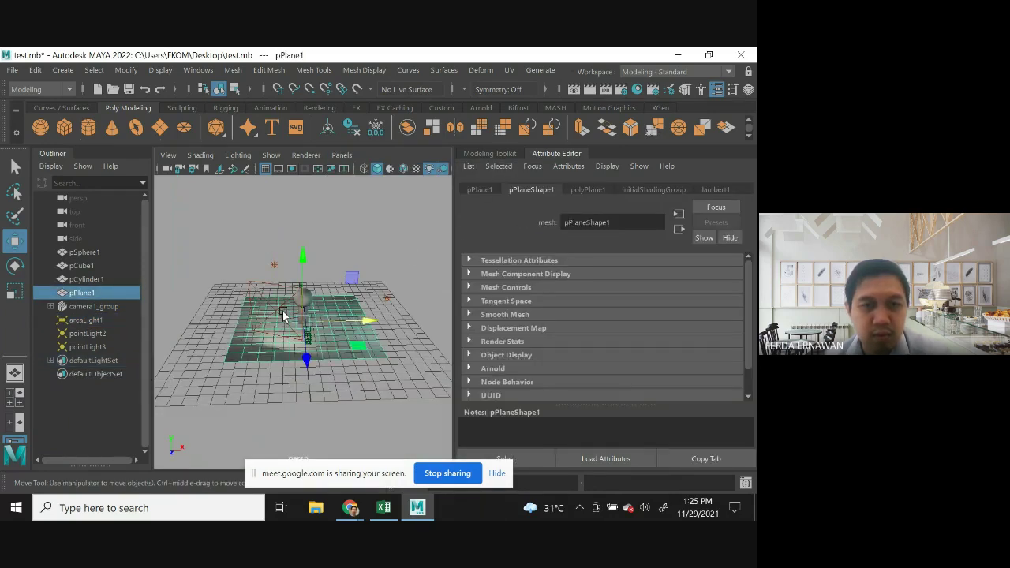
{"action": "left_click", "coordinate": [264, 293]}
{"action": "left_click", "coordinate": [260, 286]}
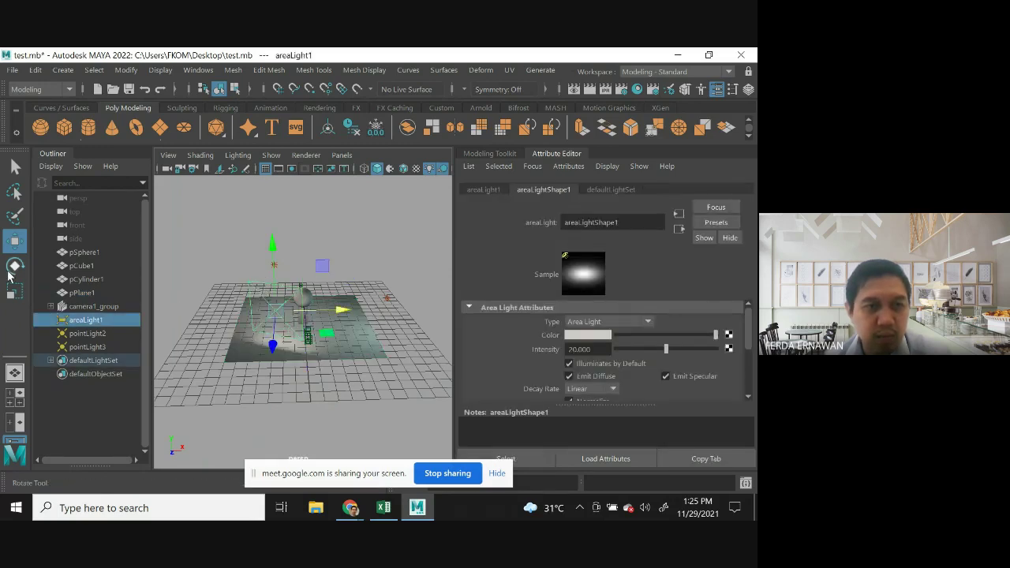
{"action": "left_click", "coordinate": [14, 292]}
{"action": "left_click_drag", "start_coordinate": [276, 313], "coordinate": [271, 332]}
{"action": "left_click", "coordinate": [357, 259]}
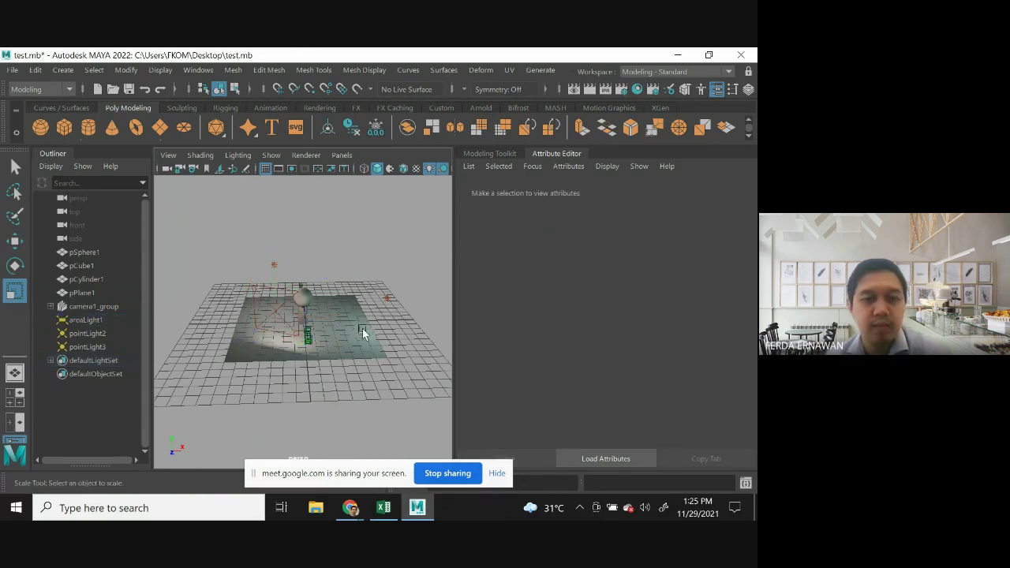
Look through camera1 again to check how the resized area light illuminates the sphere, cylinder and cube.
{"action": "key", "text": "space"}
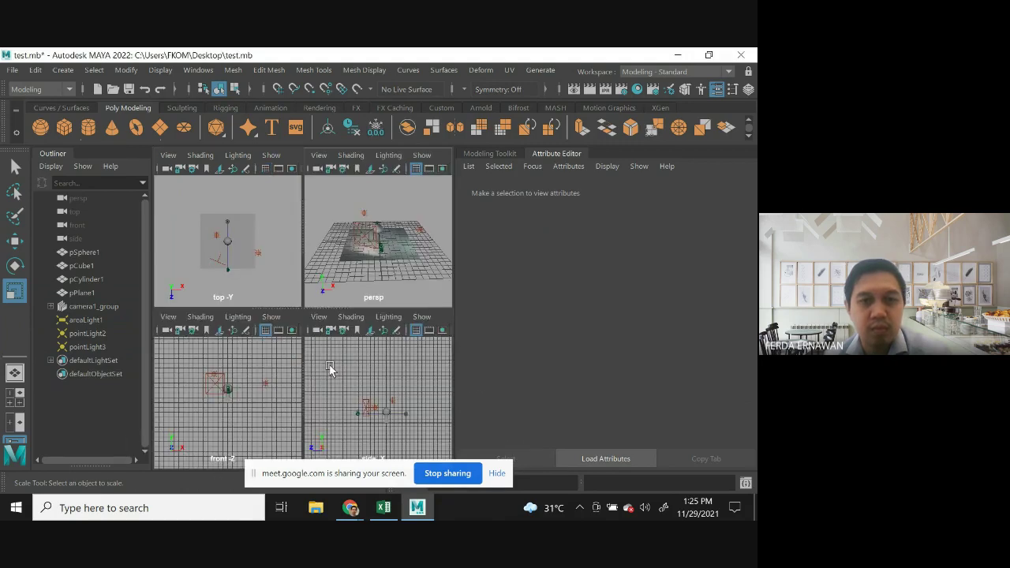
{"action": "left_click", "coordinate": [352, 246]}
{"action": "left_click", "coordinate": [332, 223]}
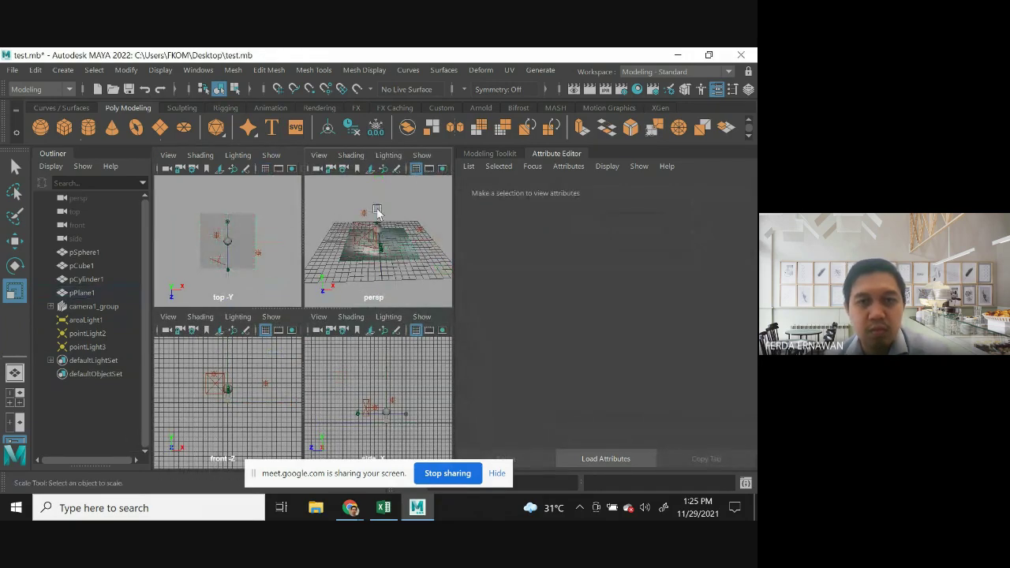
{"action": "key", "text": "space"}
{"action": "left_click", "coordinate": [342, 155]}
{"action": "mouse_move", "coordinate": [348, 167]}
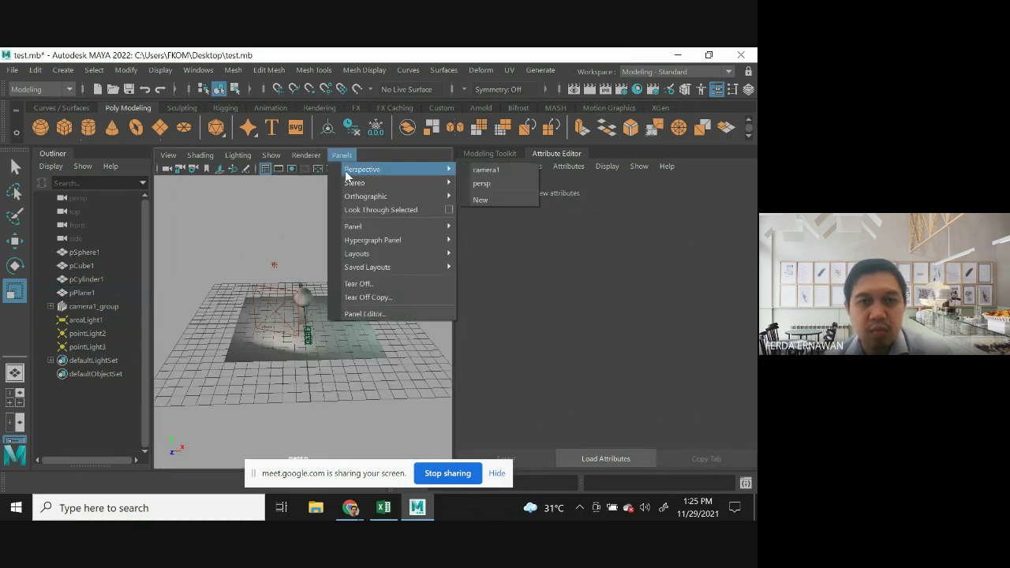
{"action": "left_click", "coordinate": [472, 170]}
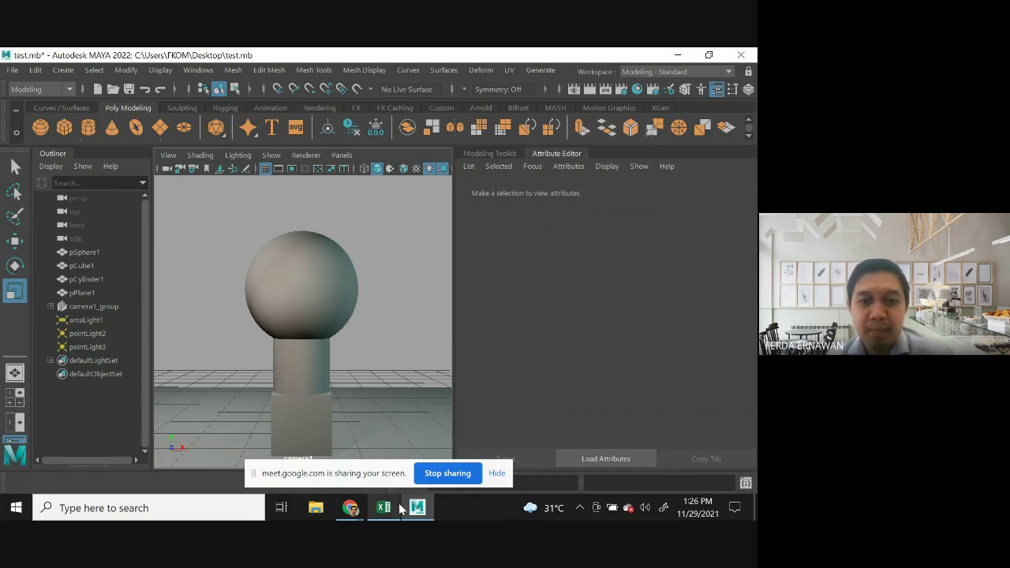
Return to the persp camera and examine the lighting on the stacked primitives and plane from close up and from farther away.
{"action": "mouse_move", "coordinate": [393, 507]}
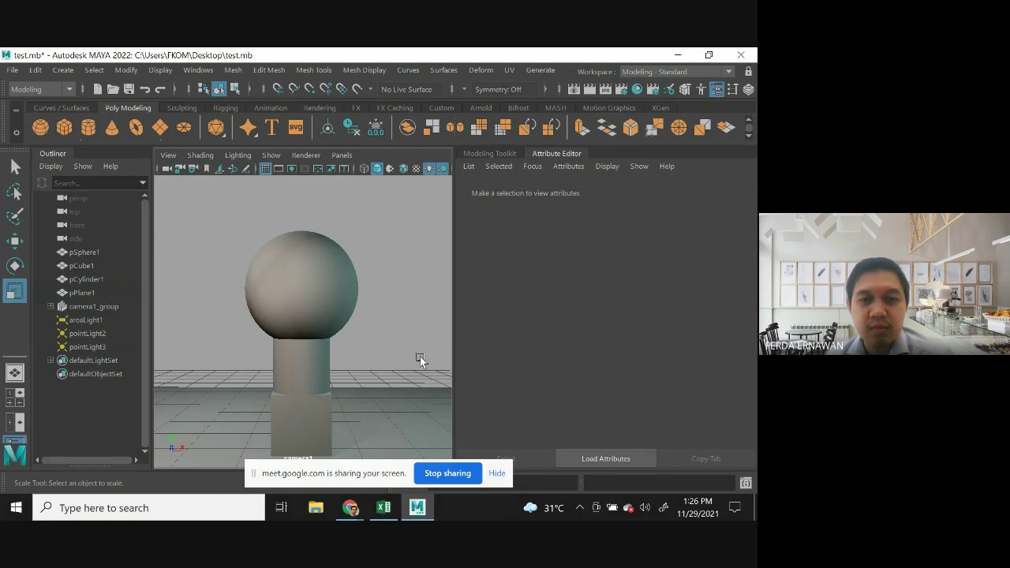
{"action": "left_click", "coordinate": [342, 155]}
{"action": "mouse_move", "coordinate": [349, 170]}
{"action": "left_click", "coordinate": [490, 187]}
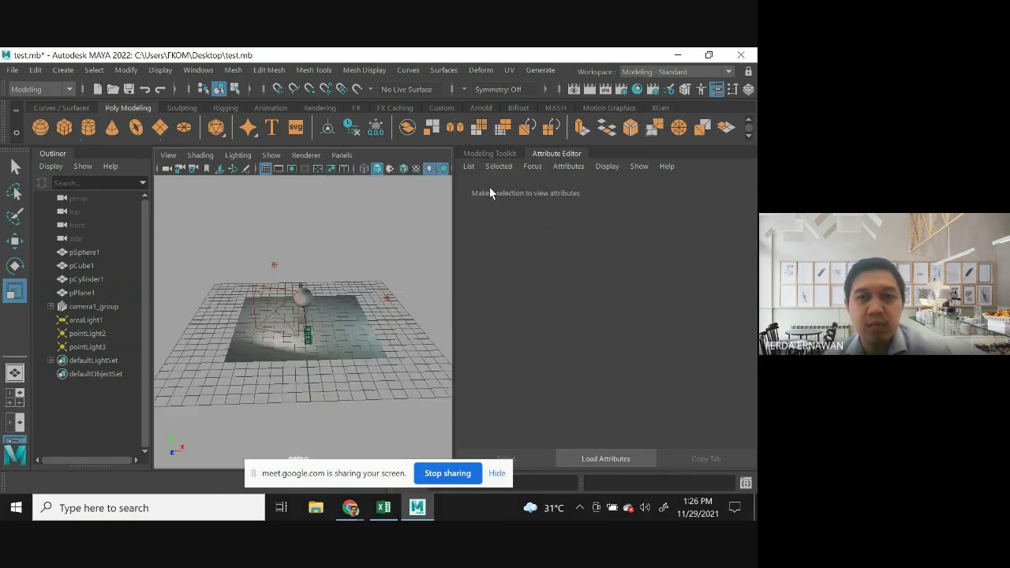
{"action": "left_click_drag", "start_coordinate": [414, 338], "coordinate": [388, 350], "text": "alt"}
{"action": "scroll", "coordinate": [310, 332], "scroll_direction": "up", "scroll_amount": 10}
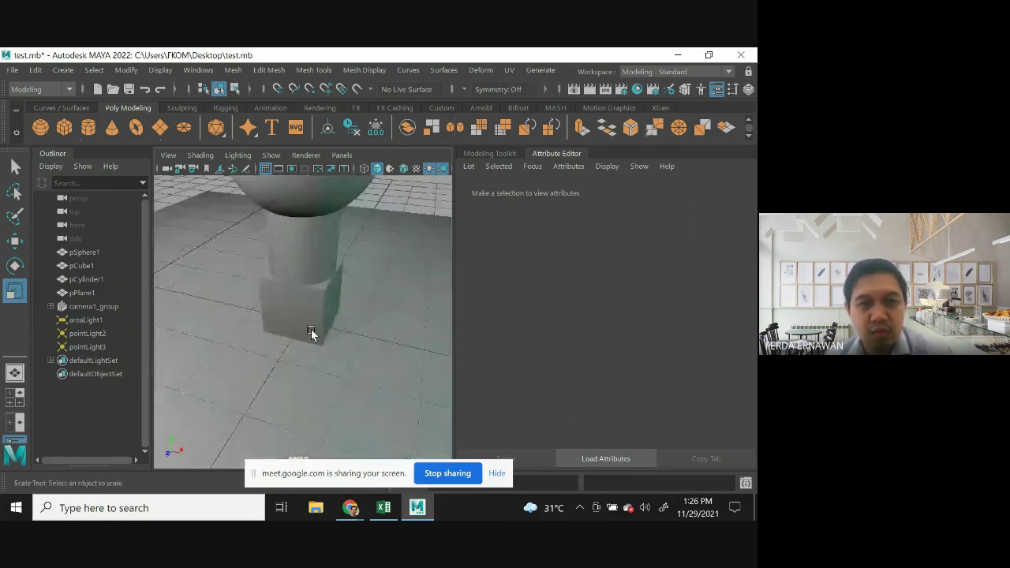
{"action": "scroll", "coordinate": [300, 367], "scroll_direction": "down", "scroll_amount": 5}
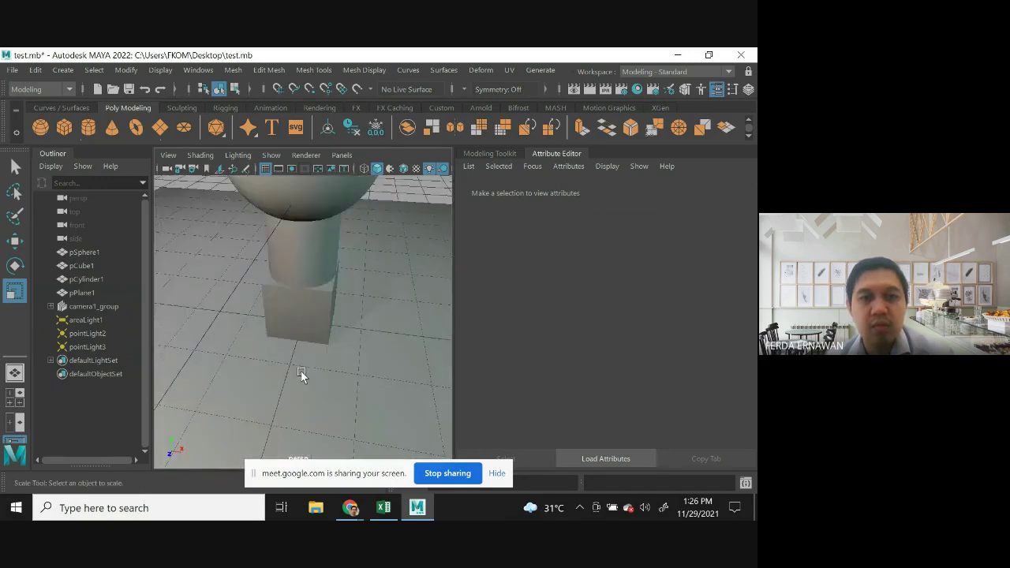
{"action": "left_click_drag", "start_coordinate": [298, 351], "coordinate": [280, 305], "text": "alt"}
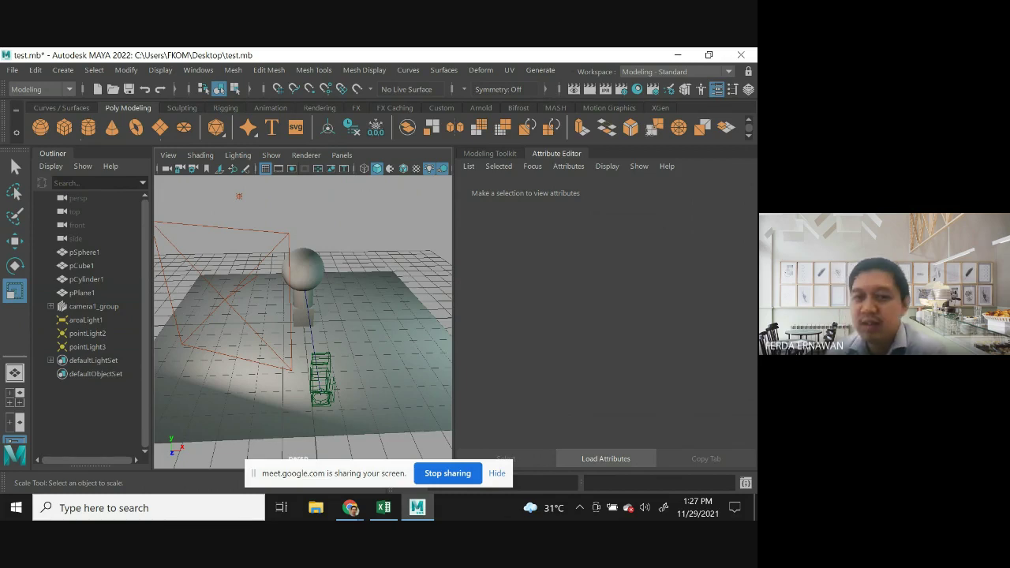
{"action": "left_click", "coordinate": [495, 473]}
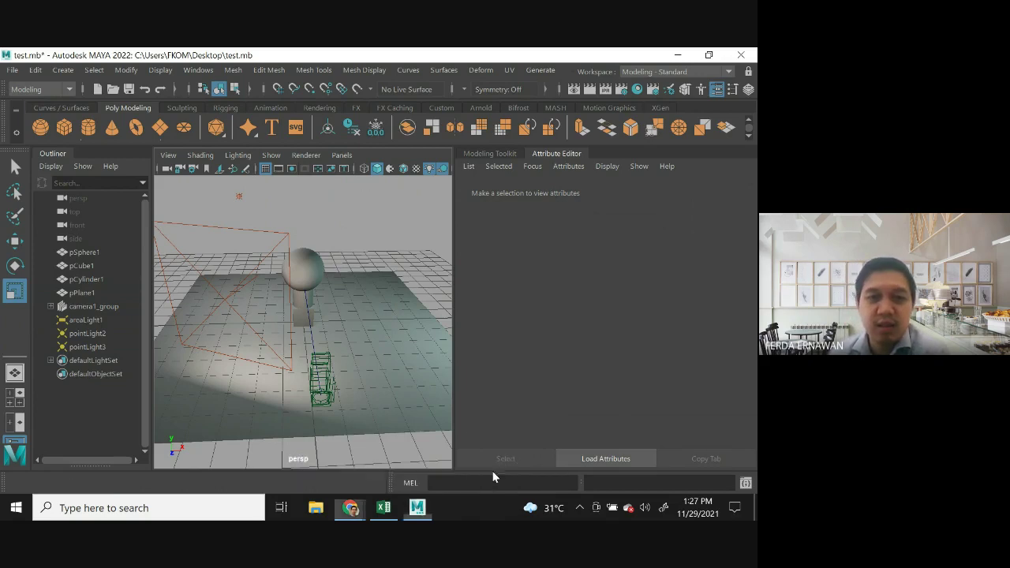
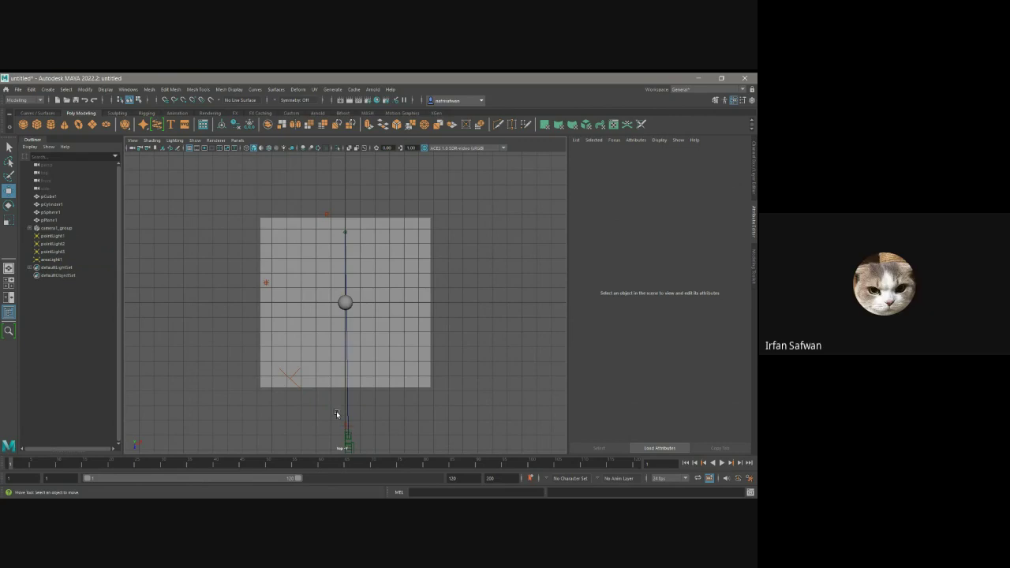
Delete pointLight3, located beyond the plane's front edge beside camera1.
{"action": "left_click", "coordinate": [328, 216]}
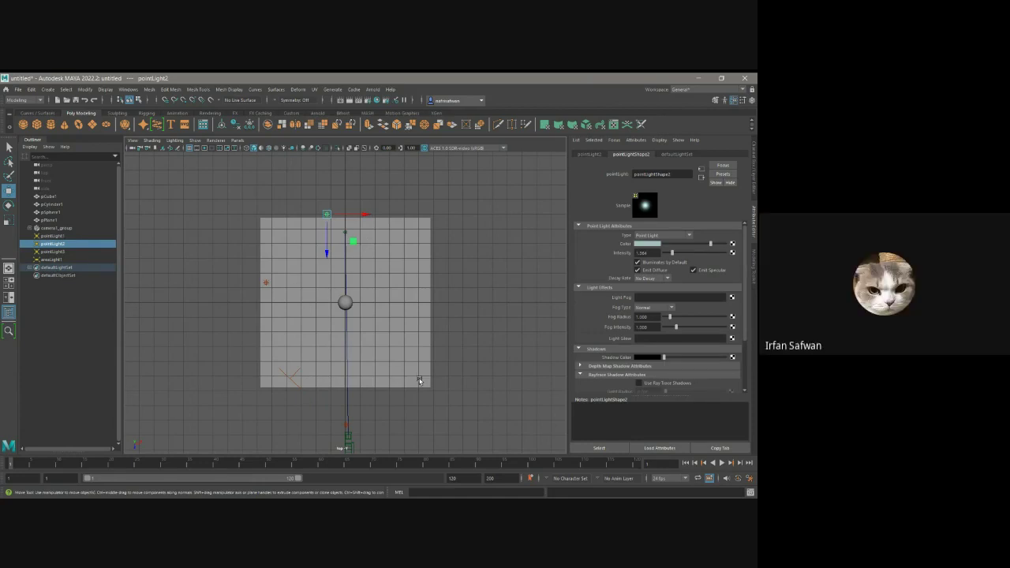
{"action": "left_click", "coordinate": [345, 427]}
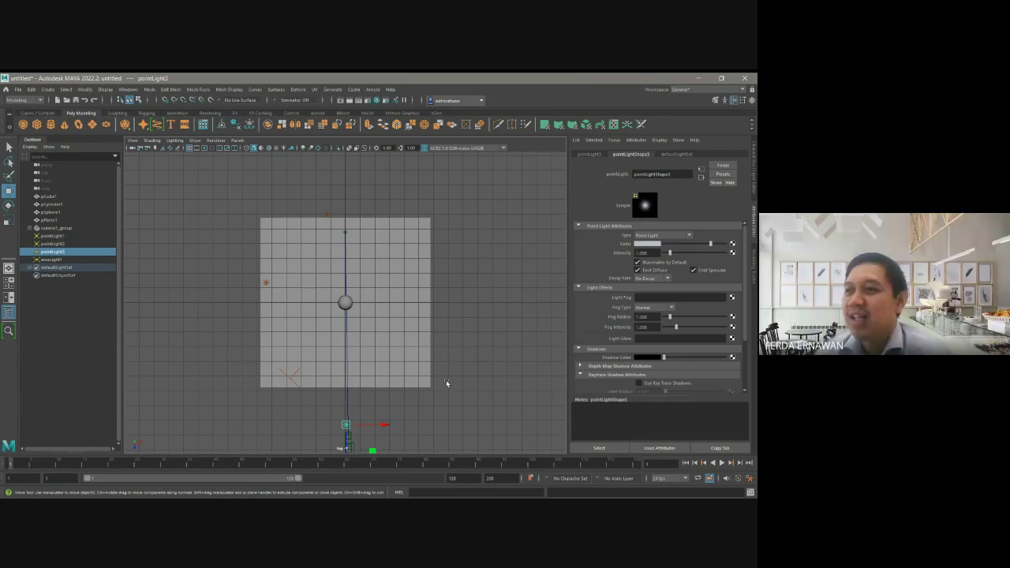
{"action": "left_click", "coordinate": [446, 380]}
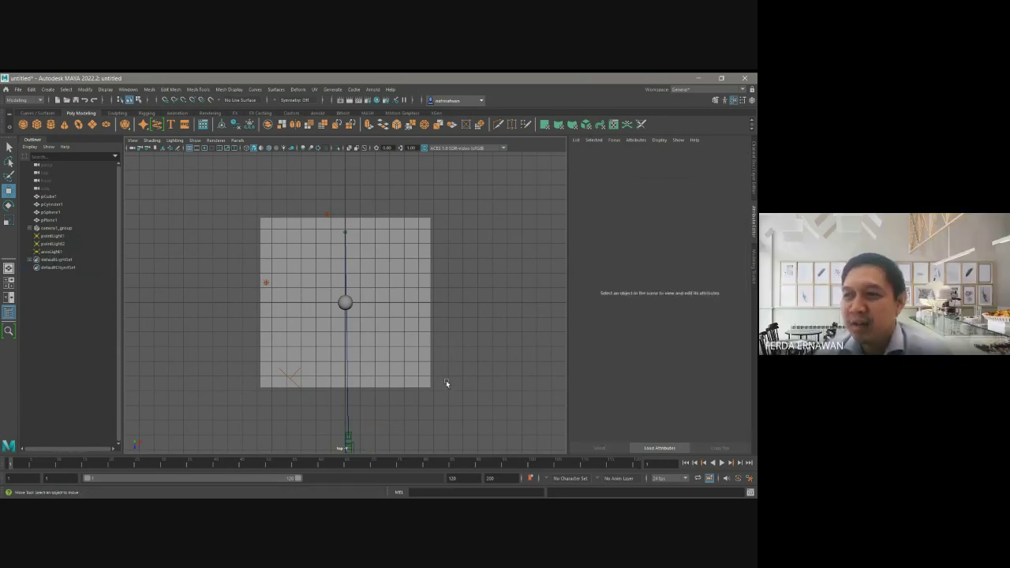
In the top view, move pointLight1 from the plane's left edge to just beyond its front edge near the right corner.
{"action": "left_click", "coordinate": [266, 283]}
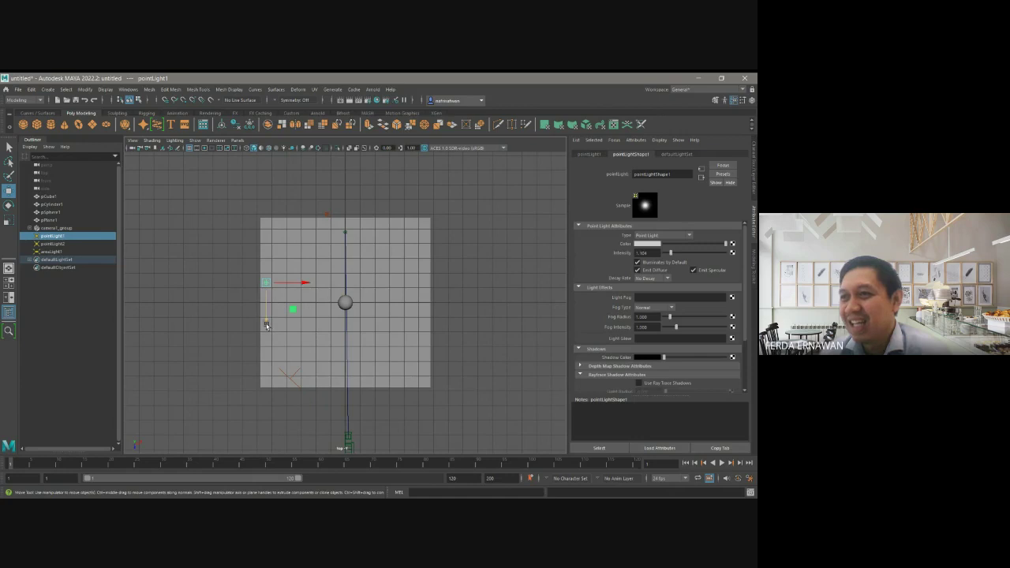
{"action": "left_click_drag", "start_coordinate": [268, 326], "coordinate": [266, 324]}
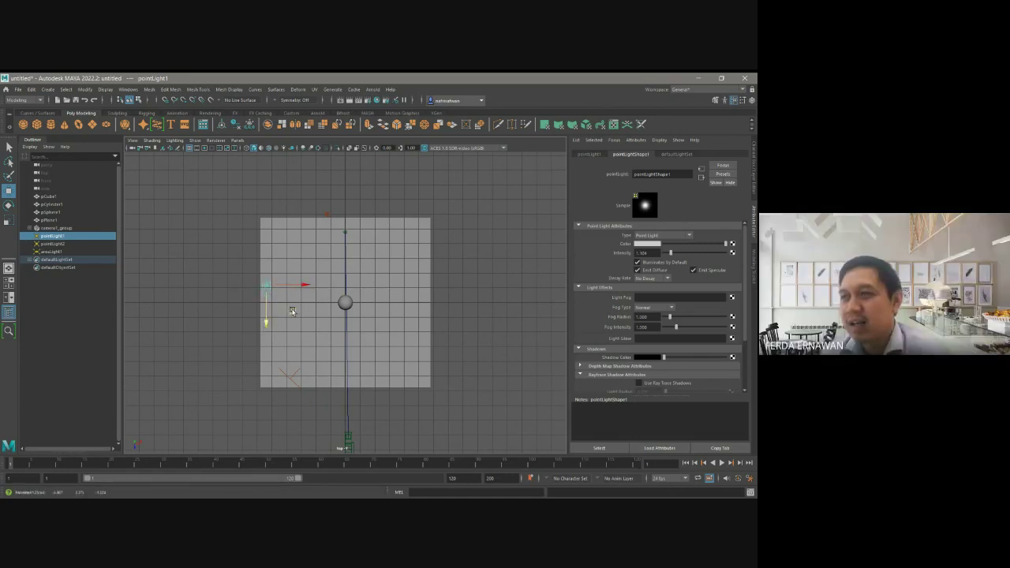
{"action": "middle_click_drag", "start_coordinate": [292, 312], "coordinate": [435, 430]}
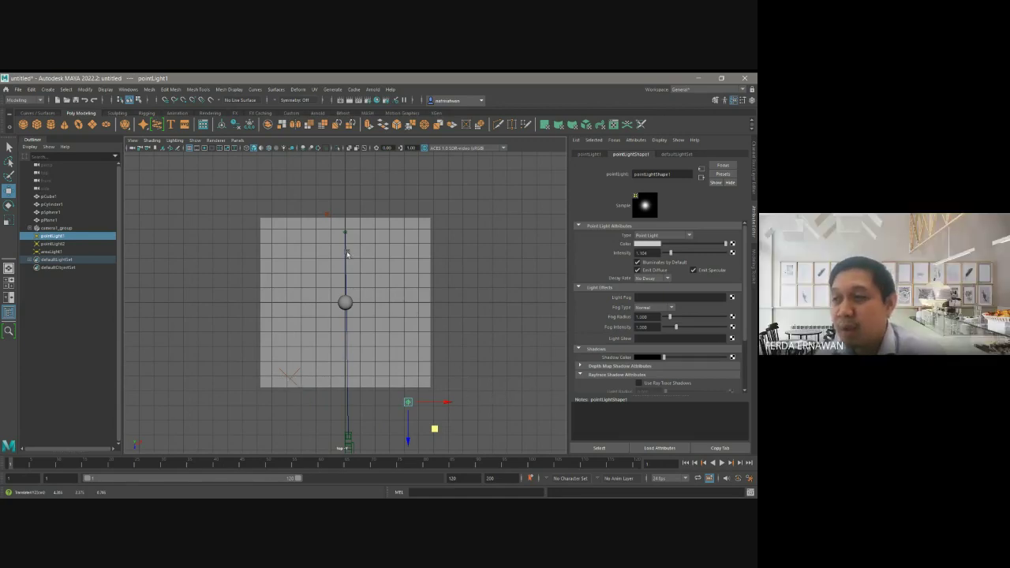
Move pointLight2 along X toward the plane's back left corner and deselect it.
{"action": "left_click", "coordinate": [324, 214]}
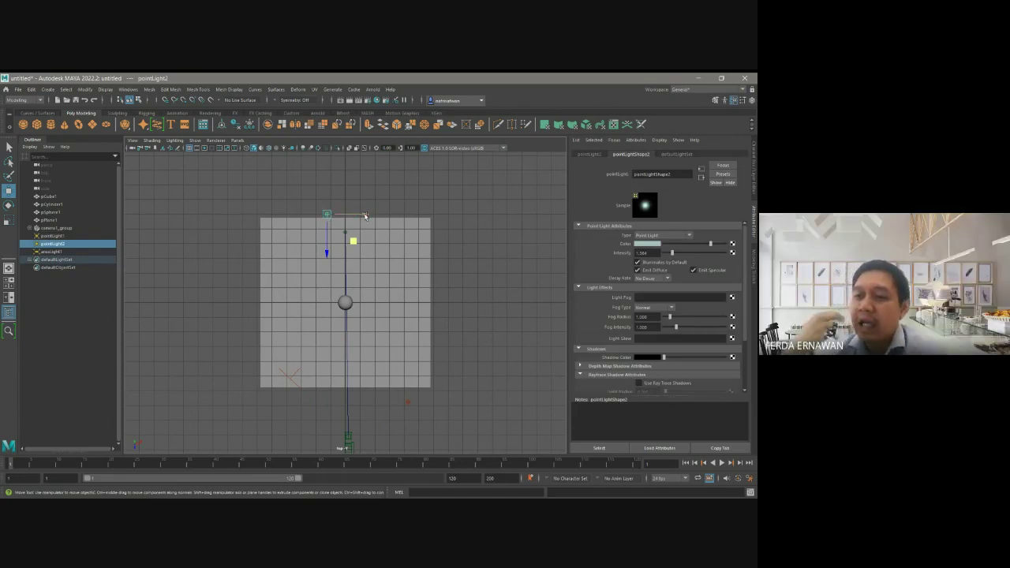
{"action": "left_click_drag", "start_coordinate": [364, 214], "coordinate": [320, 217]}
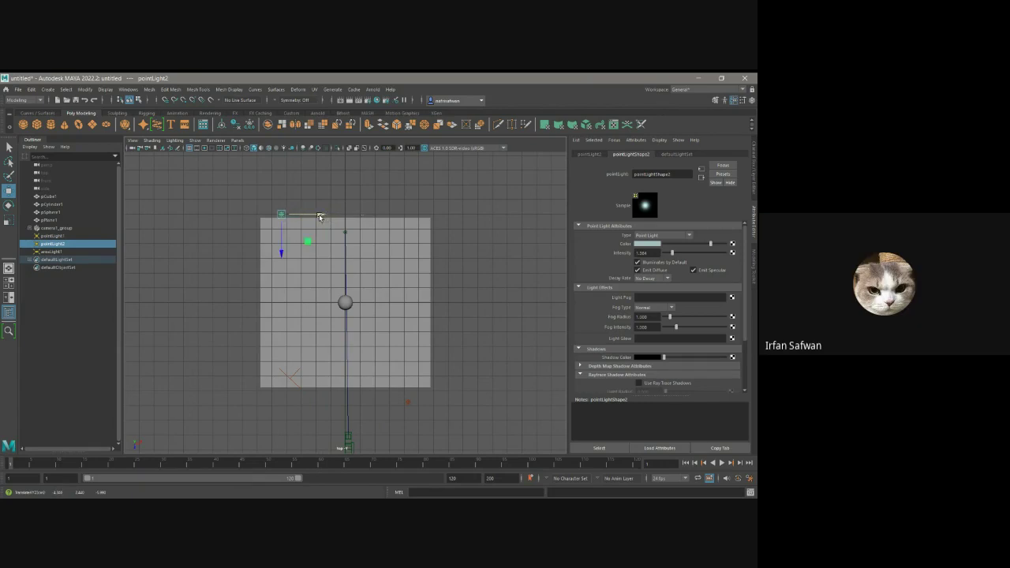
{"action": "left_click", "coordinate": [468, 205]}
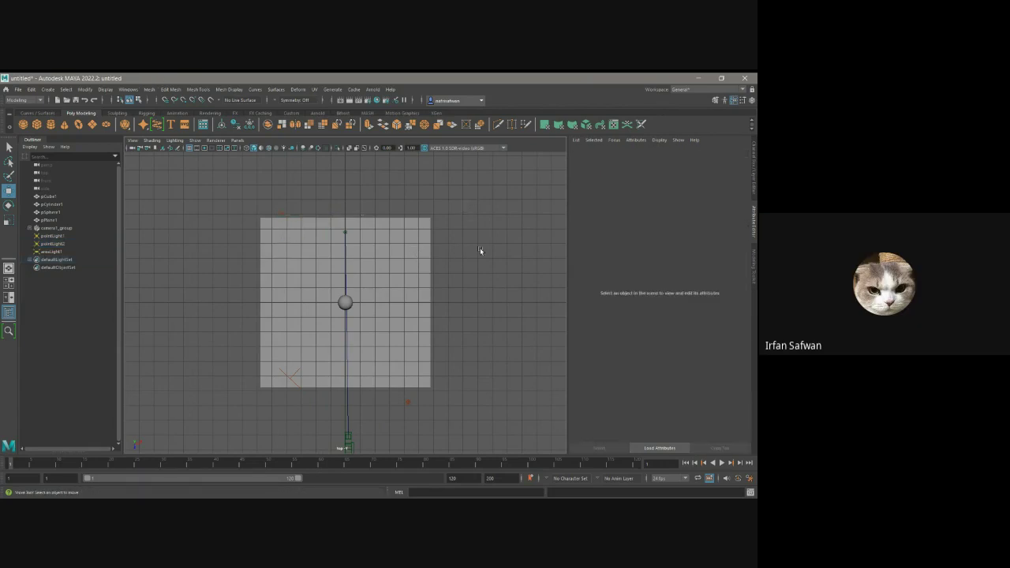
Return to the persp view and examine the Light Effects and Shadows attributes of areaLight1.
{"action": "key", "text": "space"}
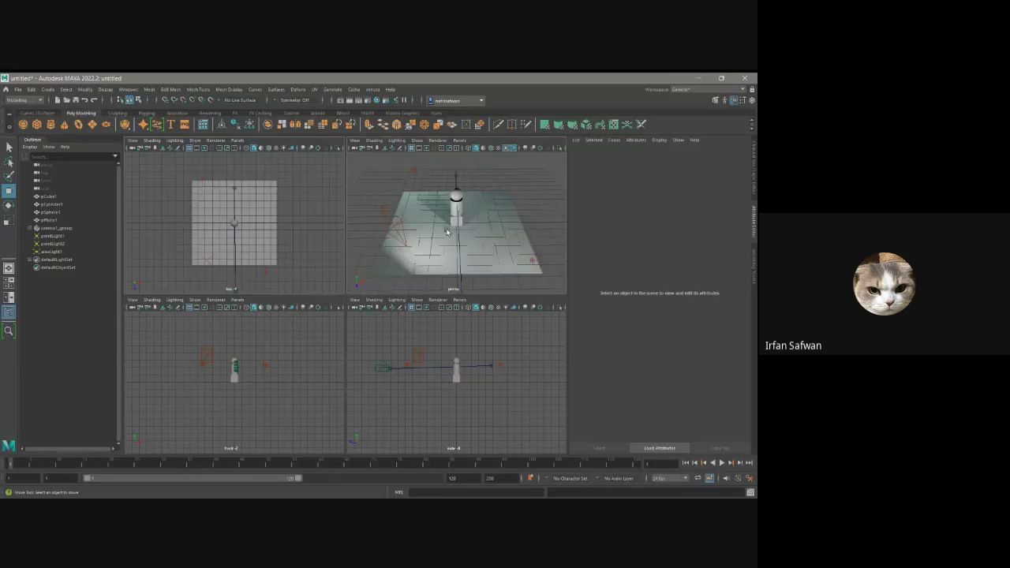
{"action": "key", "text": "space"}
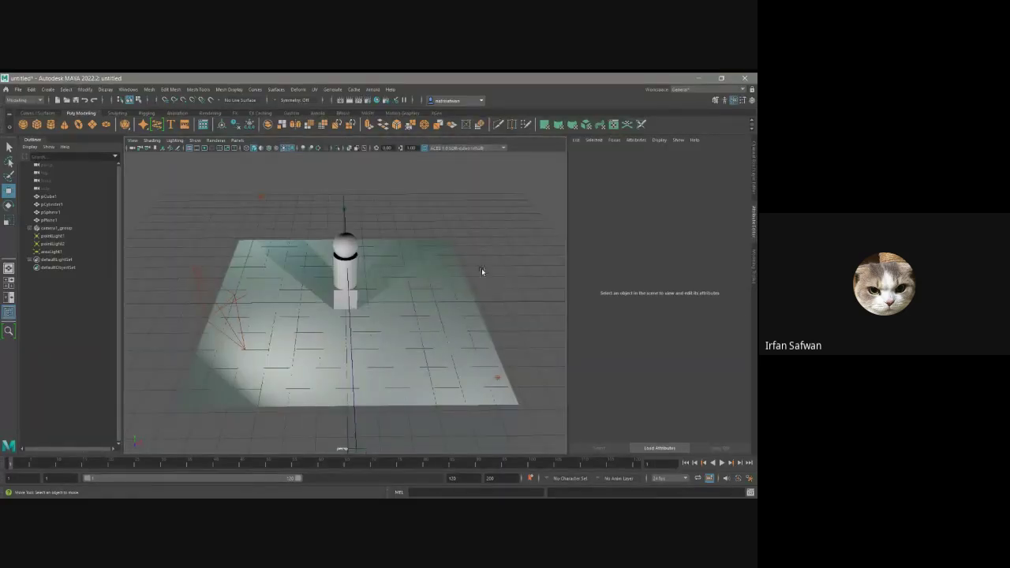
{"action": "mouse_move", "coordinate": [493, 264]}
{"action": "left_mouse_down", "text": "alt"}
{"action": "mouse_move", "coordinate": [512, 267]}
{"action": "mouse_move", "coordinate": [481, 255]}
{"action": "mouse_move", "coordinate": [484, 269]}
{"action": "left_mouse_up", "text": "alt"}
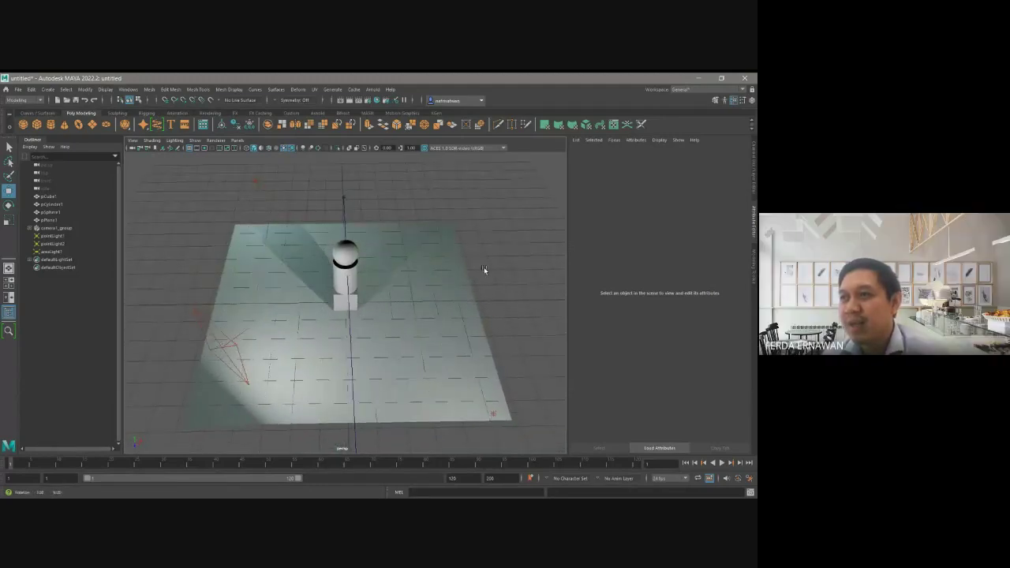
{"action": "left_click", "coordinate": [261, 337]}
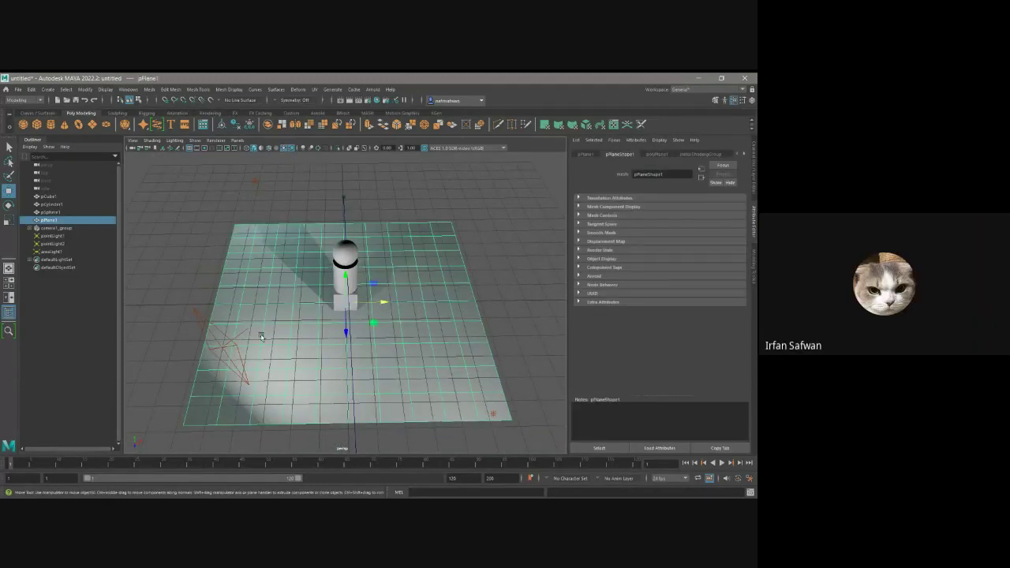
{"action": "left_click", "coordinate": [142, 328]}
{"action": "left_click", "coordinate": [201, 319]}
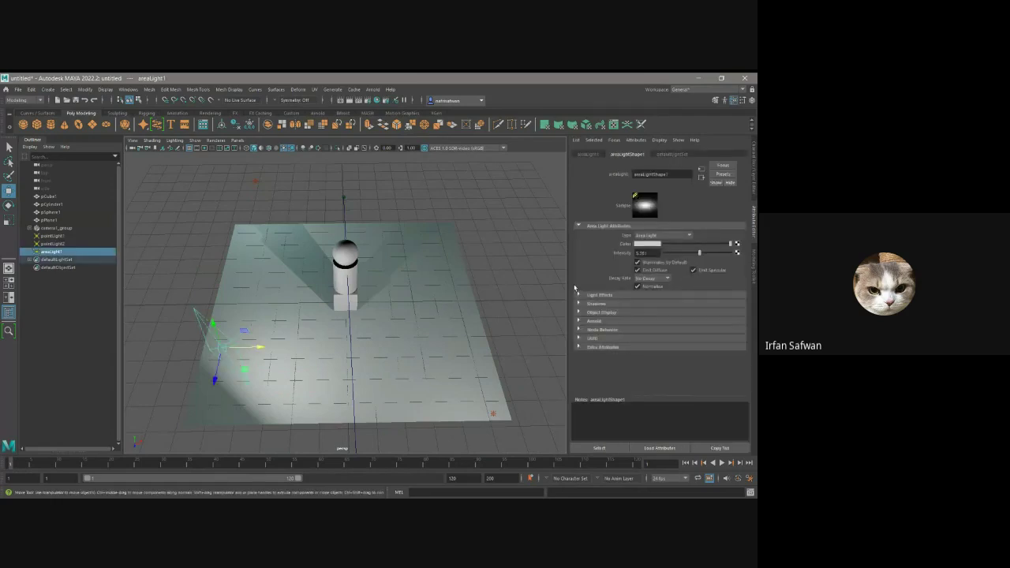
{"action": "left_click", "coordinate": [589, 295]}
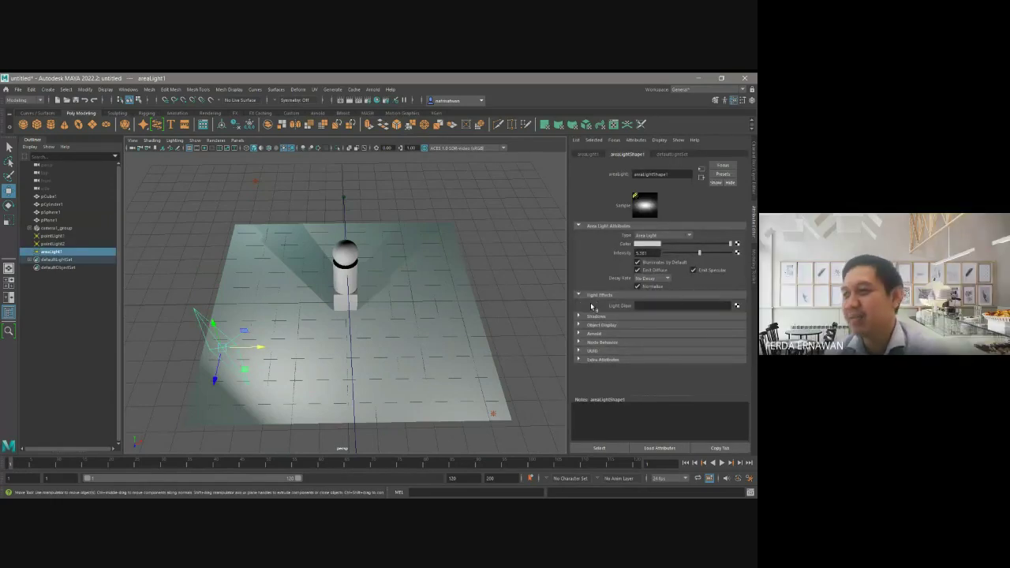
{"action": "left_click", "coordinate": [596, 315]}
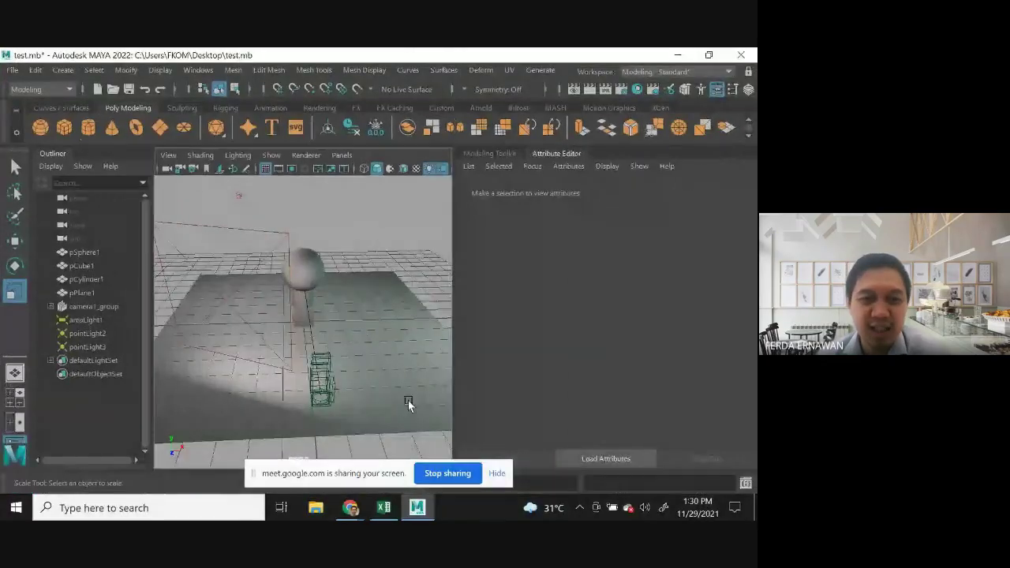
In the test.mb scene's top view, move pointLight2 inward onto the plane beside the sphere and nudge areaLight1 to about X -2.91.
{"action": "left_click", "coordinate": [497, 472]}
{"action": "key", "text": "space"}
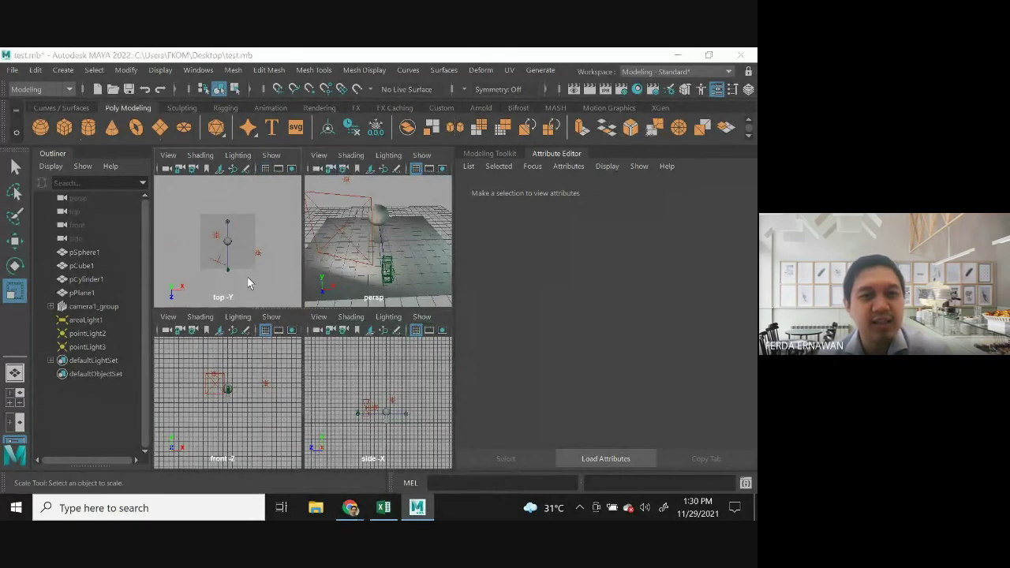
{"action": "key", "text": "space"}
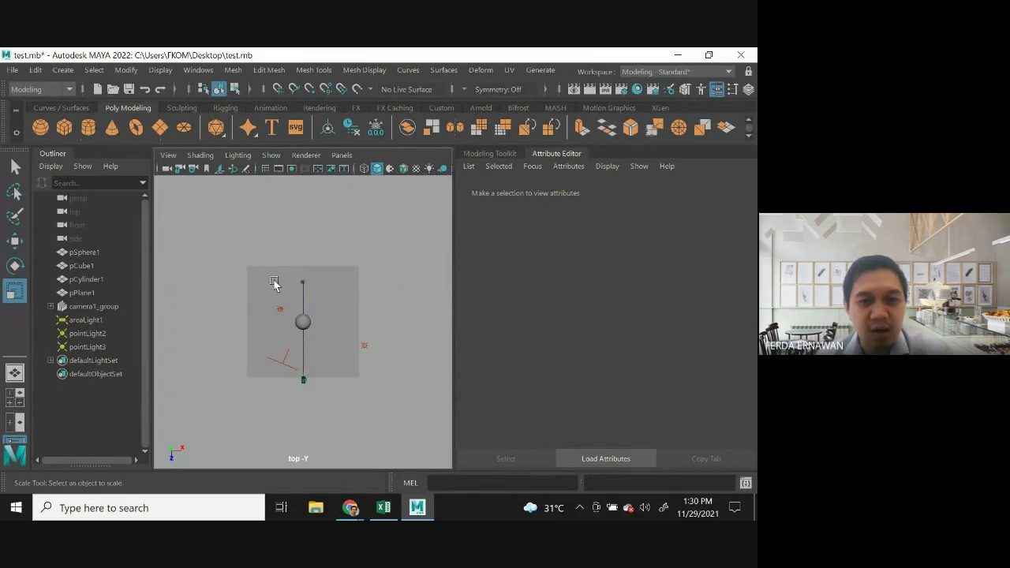
{"action": "scroll", "coordinate": [313, 398], "scroll_direction": "up", "scroll_amount": 3}
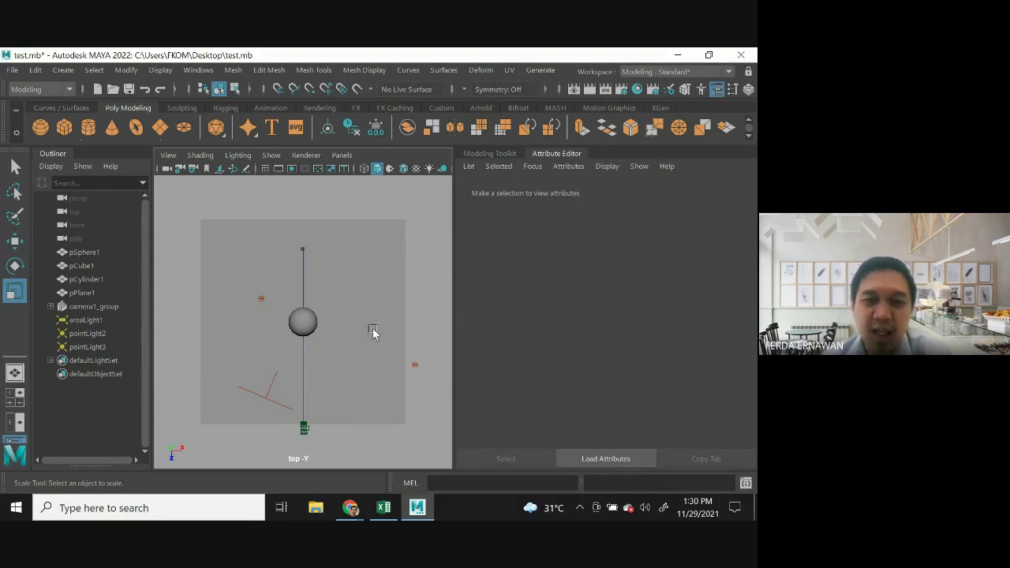
{"action": "left_click", "coordinate": [408, 363]}
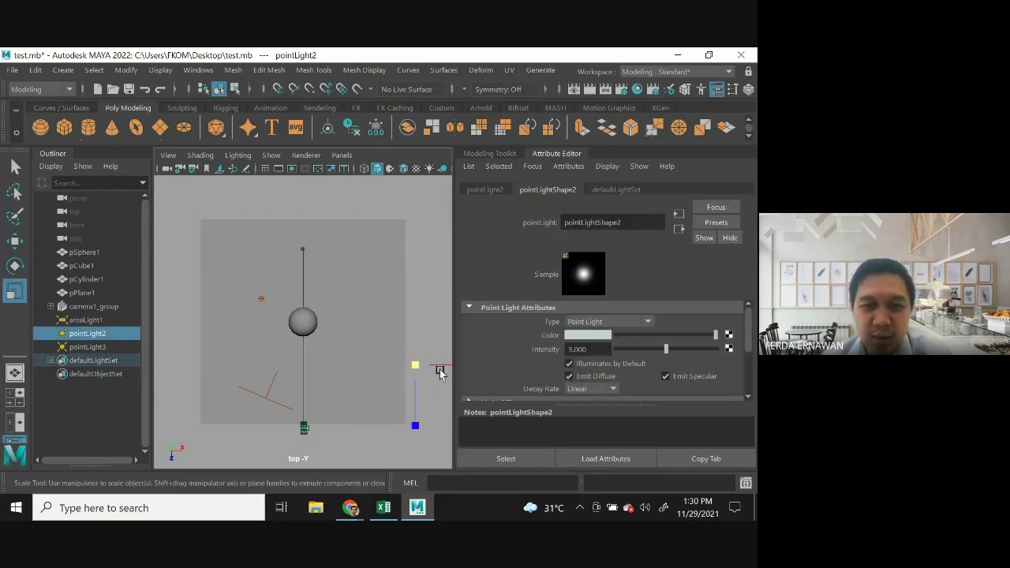
{"action": "left_click", "coordinate": [14, 240]}
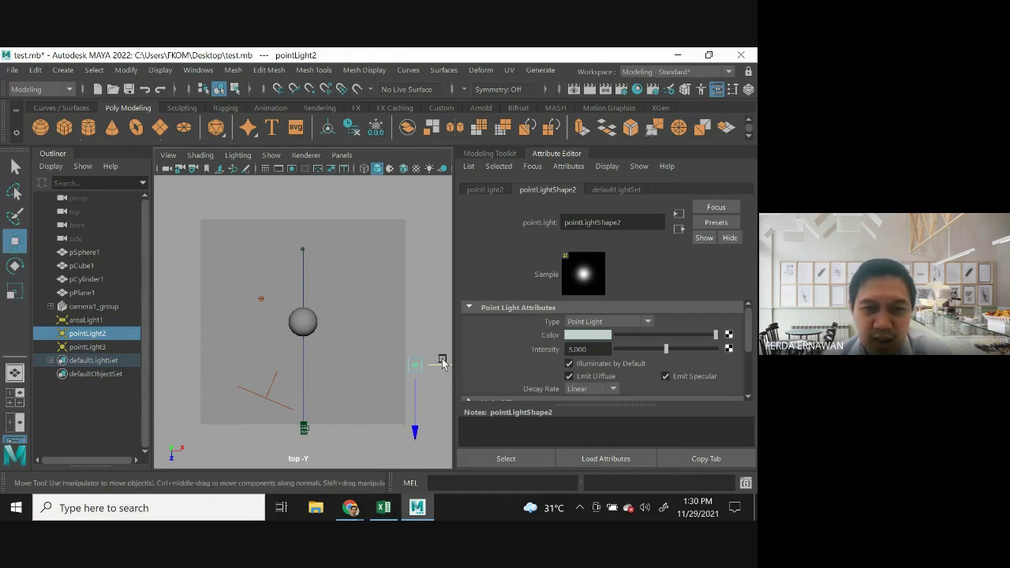
{"action": "left_click_drag", "start_coordinate": [446, 366], "coordinate": [408, 366]}
{"action": "left_click_drag", "start_coordinate": [383, 401], "coordinate": [384, 379]}
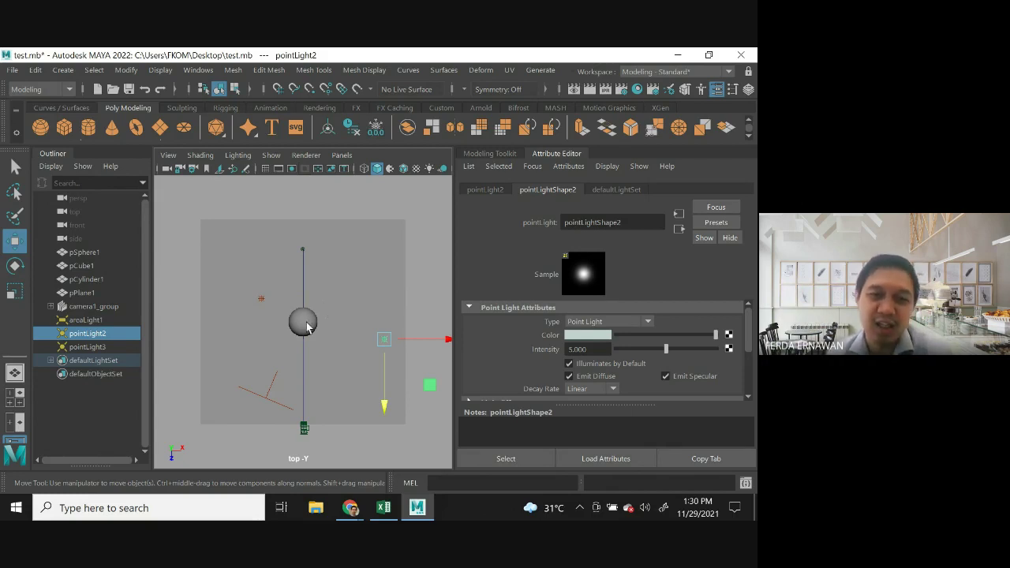
{"action": "left_click", "coordinate": [255, 401]}
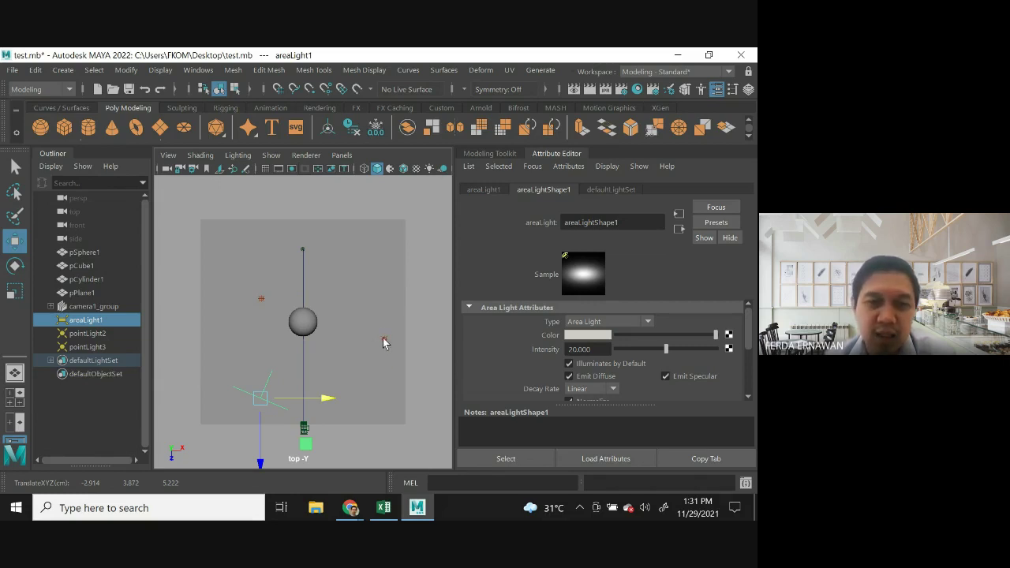
Widen the viewport area and switch the persp view to look through camera1.
{"action": "left_click", "coordinate": [260, 301]}
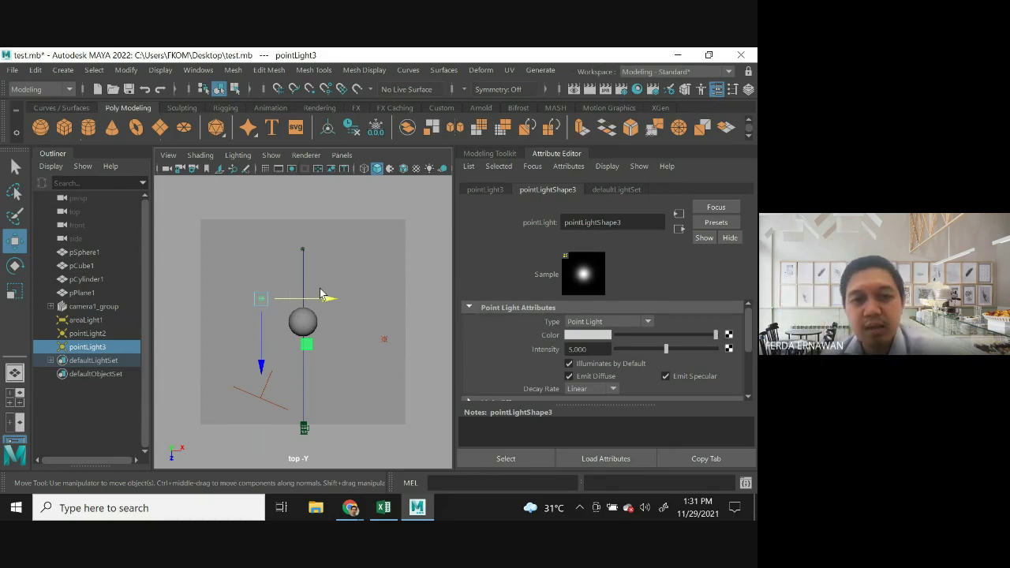
{"action": "key", "text": "space"}
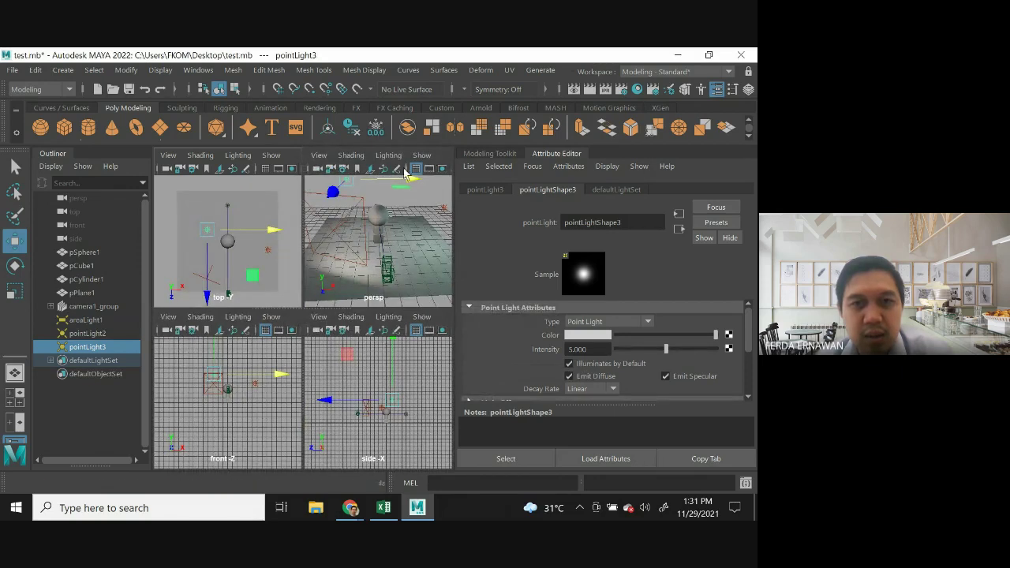
{"action": "left_click_drag", "start_coordinate": [454, 207], "coordinate": [548, 206]}
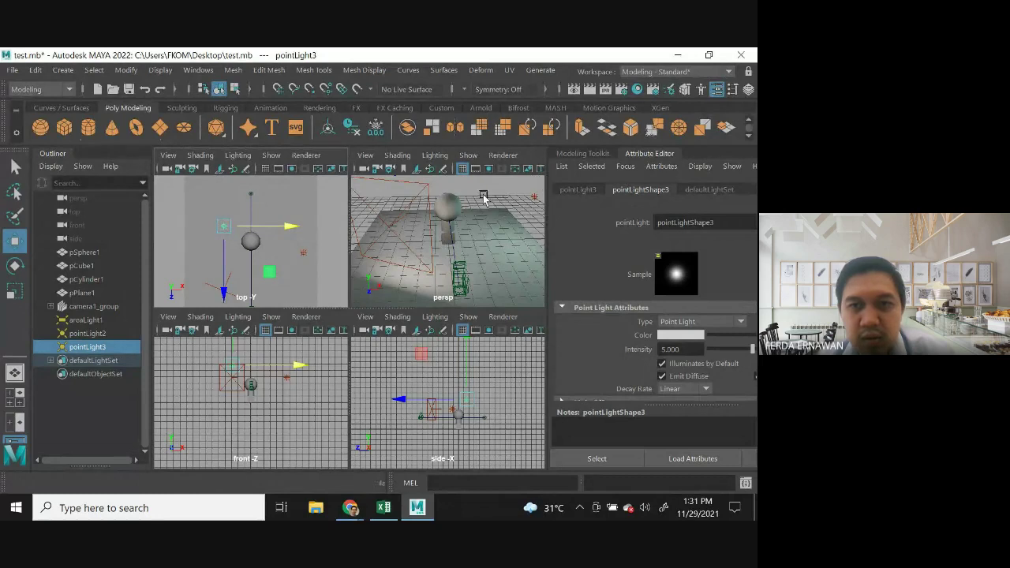
{"action": "left_click", "coordinate": [492, 242]}
{"action": "key", "text": "space"}
{"action": "left_click", "coordinate": [342, 155]}
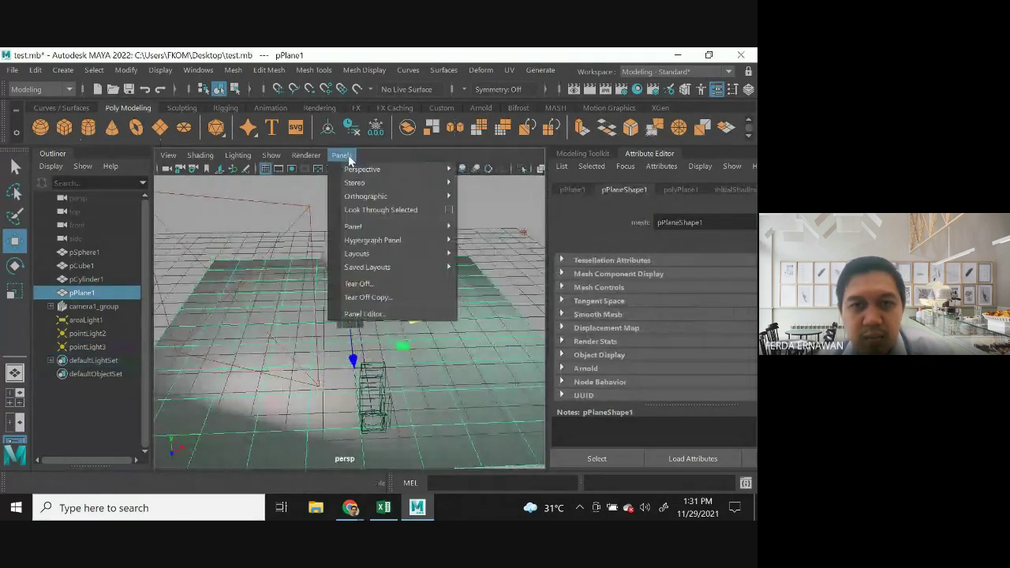
{"action": "mouse_move", "coordinate": [363, 169]}
{"action": "left_click", "coordinate": [483, 170]}
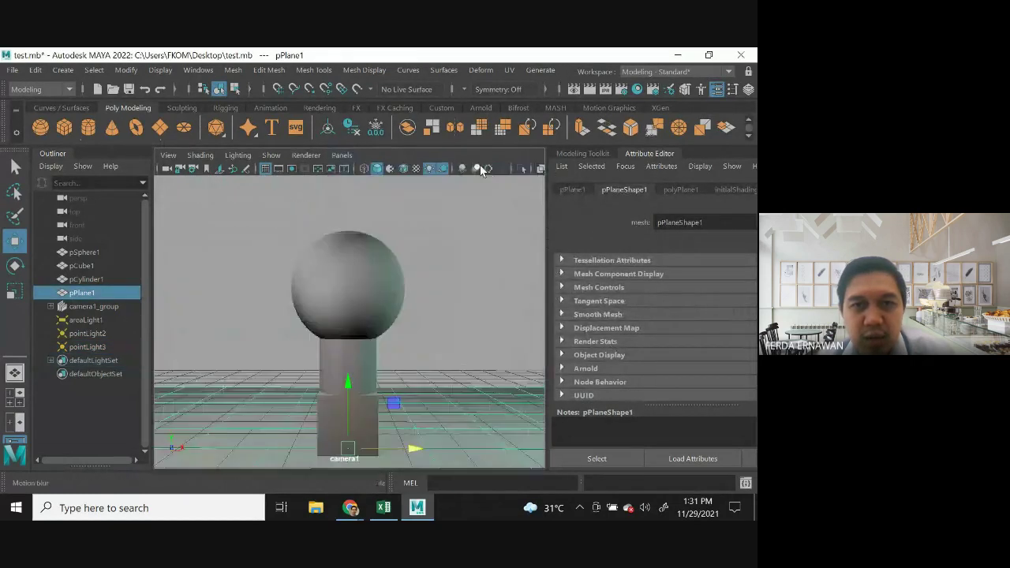
In the top view, move pointLight3 slightly farther from the sphere along X and pointLight2 outward to about X 5.86.
{"action": "key", "text": "space"}
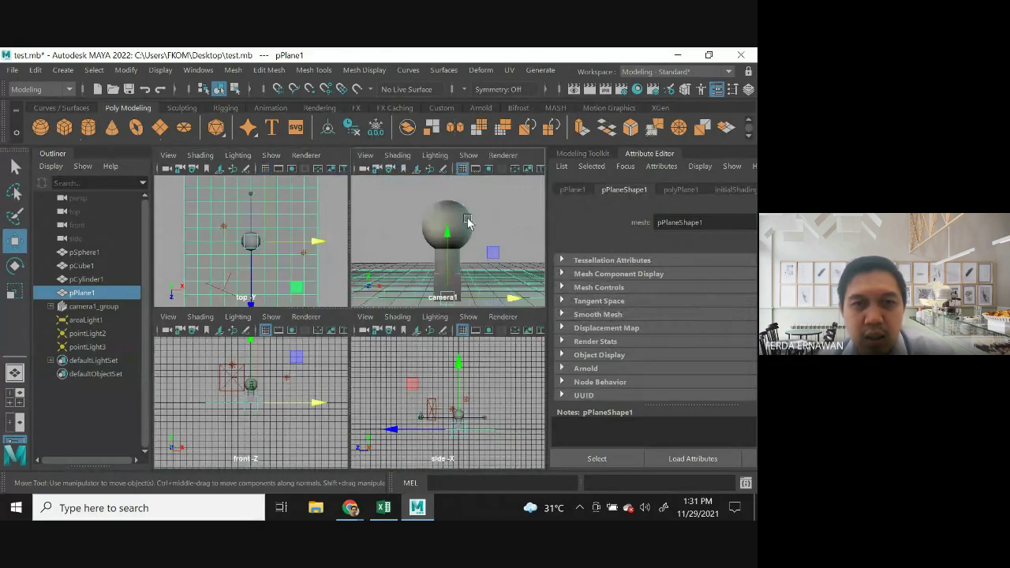
{"action": "left_click", "coordinate": [227, 231]}
{"action": "left_click_drag", "start_coordinate": [230, 235], "coordinate": [231, 236], "text": "shift"}
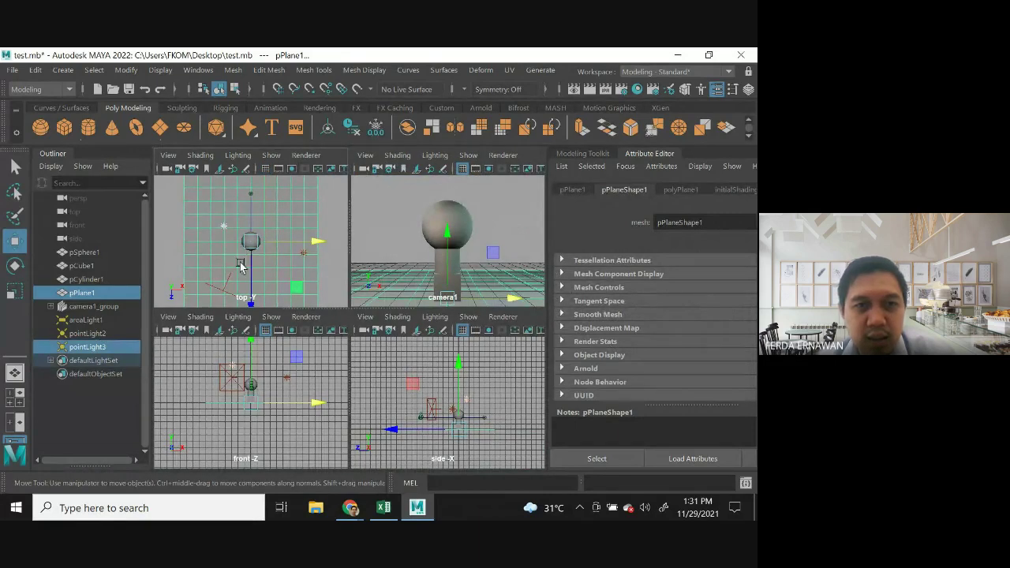
{"action": "left_click", "coordinate": [81, 347]}
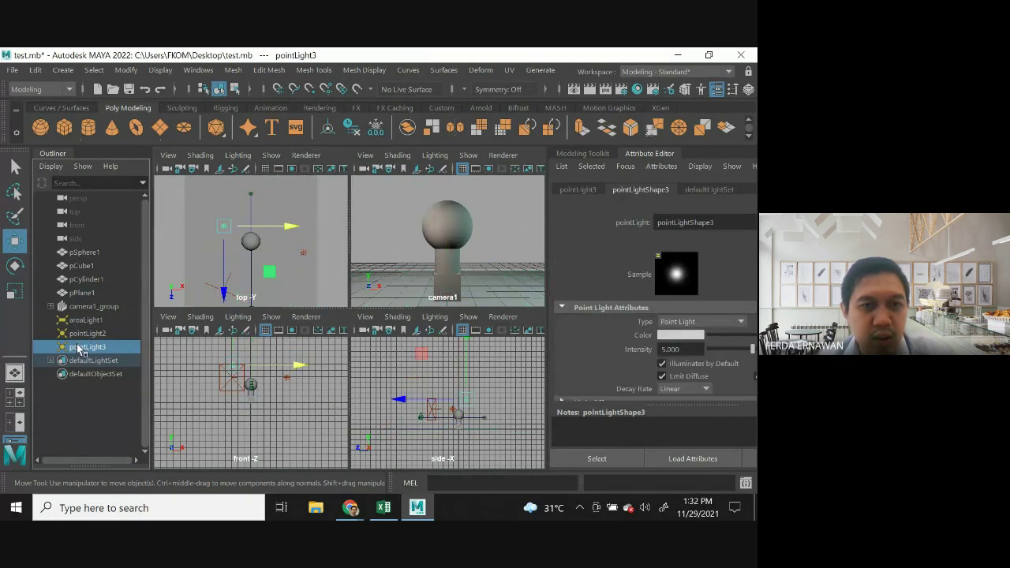
{"action": "left_click_drag", "start_coordinate": [228, 223], "coordinate": [287, 224]}
{"action": "mouse_move", "coordinate": [279, 224]}
{"action": "left_mouse_down"}
{"action": "mouse_move", "coordinate": [324, 273]}
{"action": "mouse_move", "coordinate": [338, 253]}
{"action": "mouse_move", "coordinate": [316, 253]}
{"action": "mouse_move", "coordinate": [344, 259]}
{"action": "mouse_move", "coordinate": [301, 295]}
{"action": "mouse_move", "coordinate": [304, 278]}
{"action": "mouse_move", "coordinate": [289, 300]}
{"action": "mouse_move", "coordinate": [293, 265]}
{"action": "mouse_move", "coordinate": [289, 290]}
{"action": "mouse_move", "coordinate": [301, 273]}
{"action": "mouse_move", "coordinate": [286, 314]}
{"action": "mouse_move", "coordinate": [295, 287]}
{"action": "left_mouse_up"}
{"action": "left_click", "coordinate": [101, 333]}
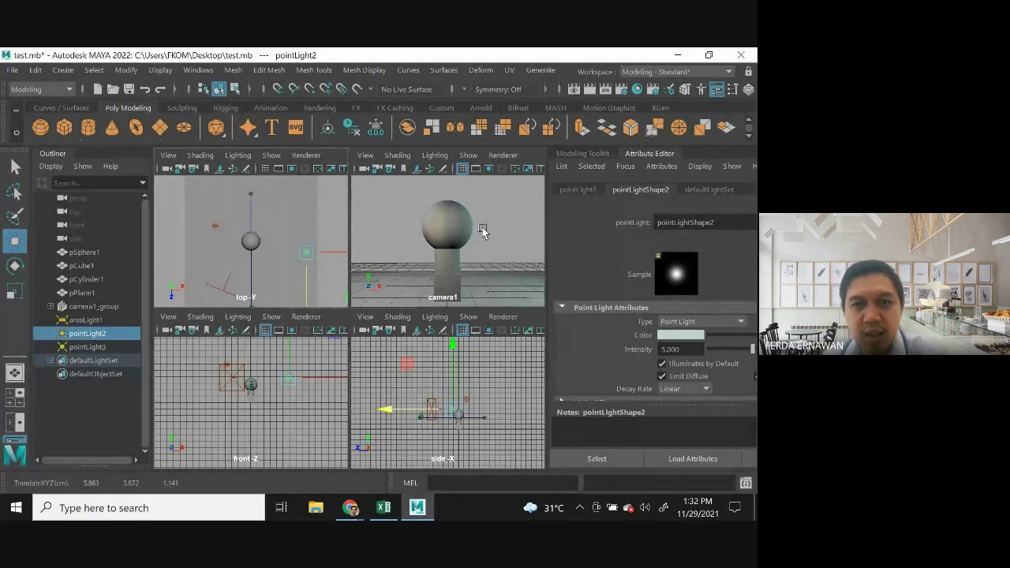
Review the shadow settings of areaLight1, then clear the selection.
{"action": "left_click", "coordinate": [224, 291]}
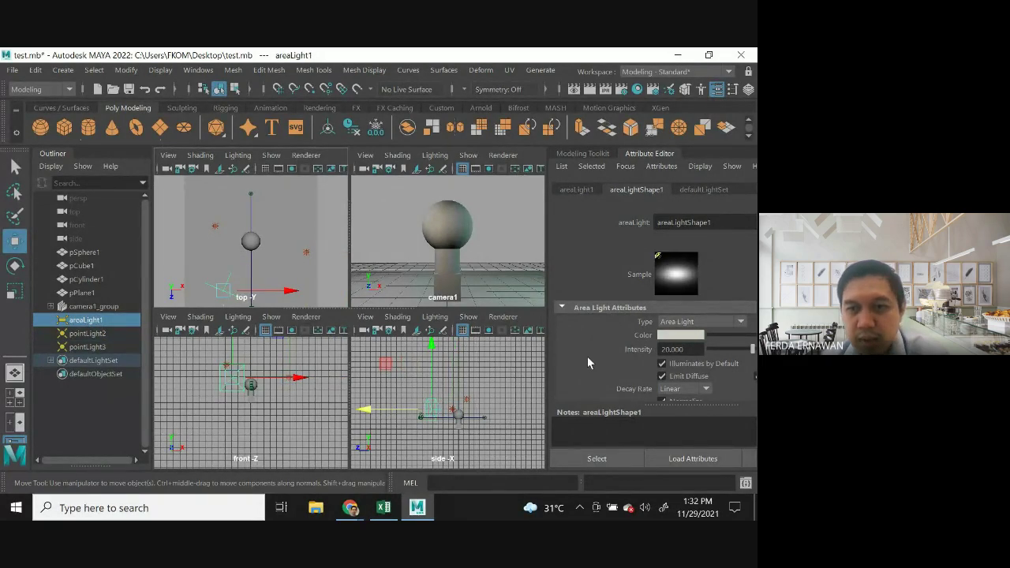
{"action": "scroll", "coordinate": [589, 359], "scroll_direction": "down", "scroll_amount": 5}
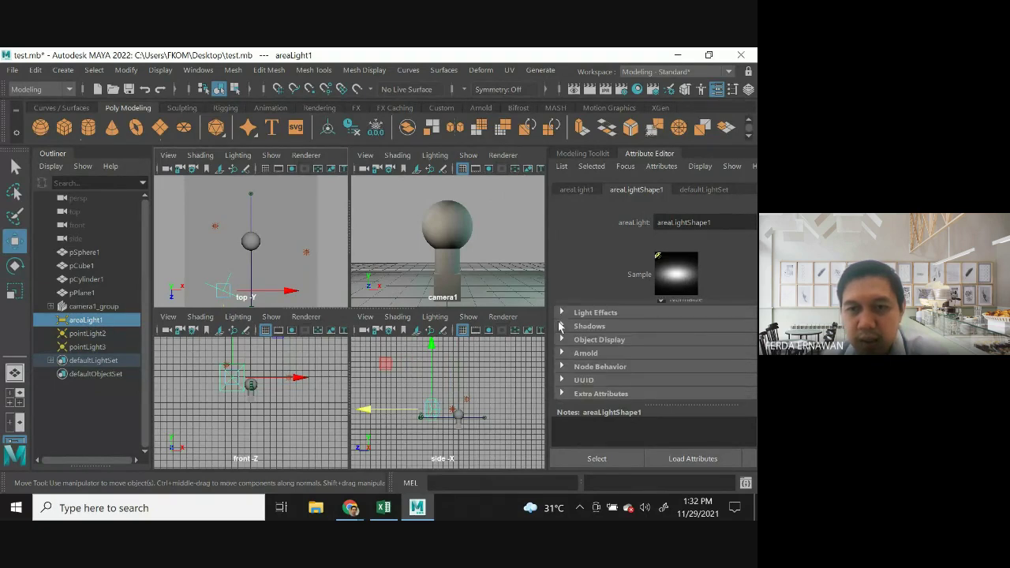
{"action": "left_click", "coordinate": [561, 326]}
{"action": "scroll", "coordinate": [632, 371], "scroll_direction": "down", "scroll_amount": 5}
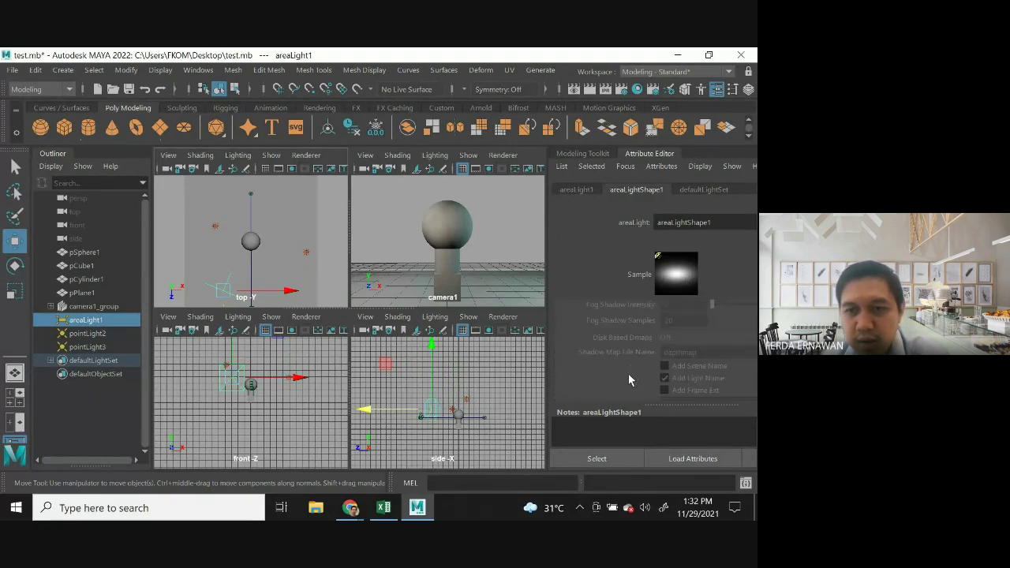
{"action": "left_click", "coordinate": [505, 252]}
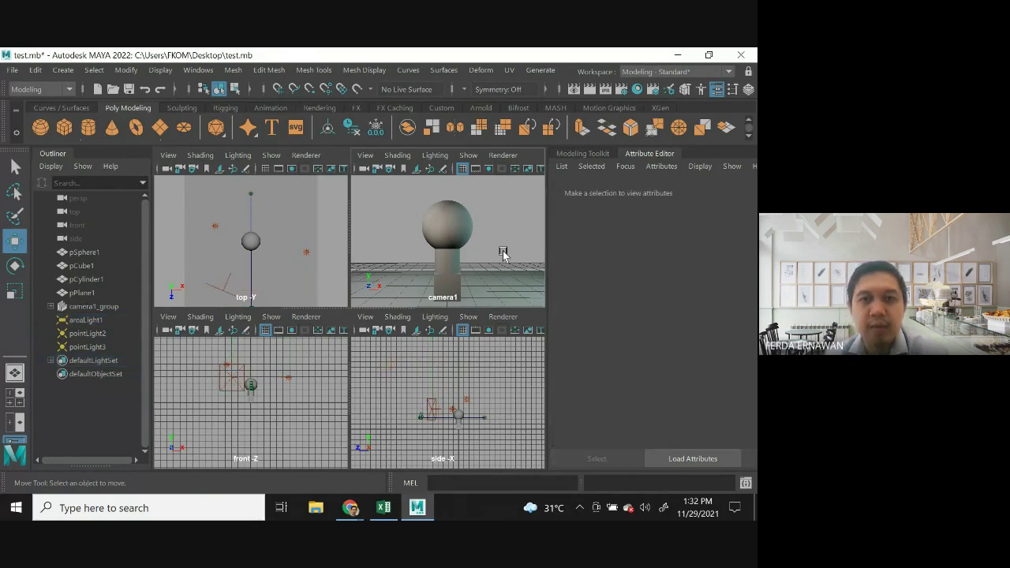
Examine the lit sphere, cylinder and cube in an enlarged camera1 view from close up and from farther away.
{"action": "key", "text": "space"}
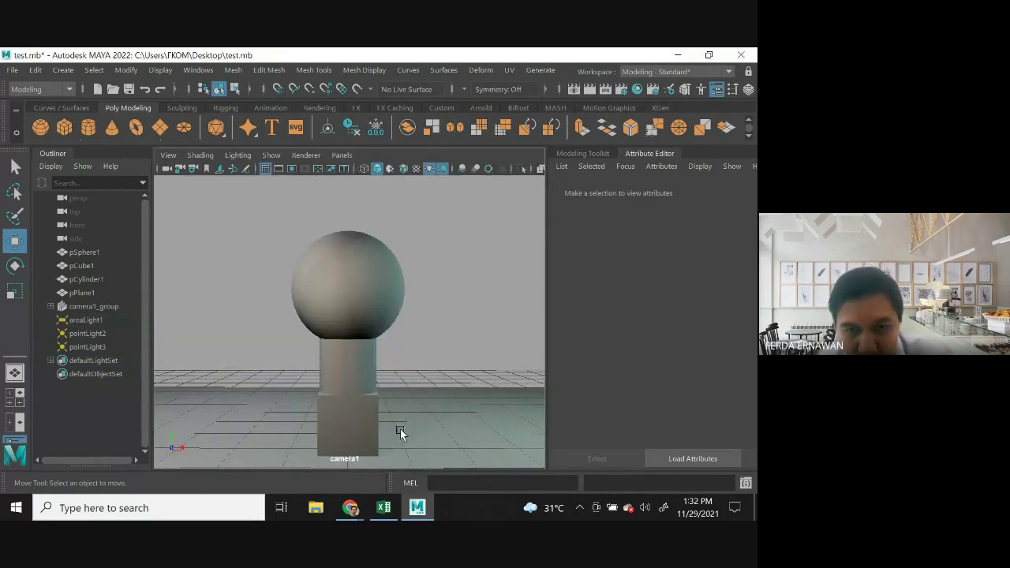
{"action": "scroll", "coordinate": [400, 429], "scroll_direction": "down", "scroll_amount": 10}
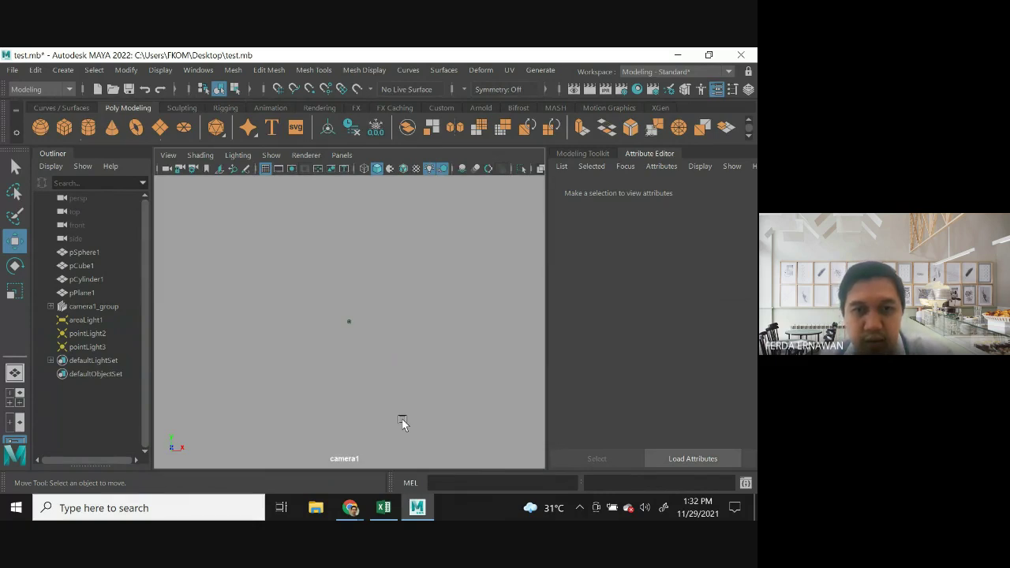
{"action": "scroll", "coordinate": [402, 419], "scroll_direction": "up", "scroll_amount": 12}
{"action": "scroll", "coordinate": [402, 419], "scroll_direction": "down", "scroll_amount": 4}
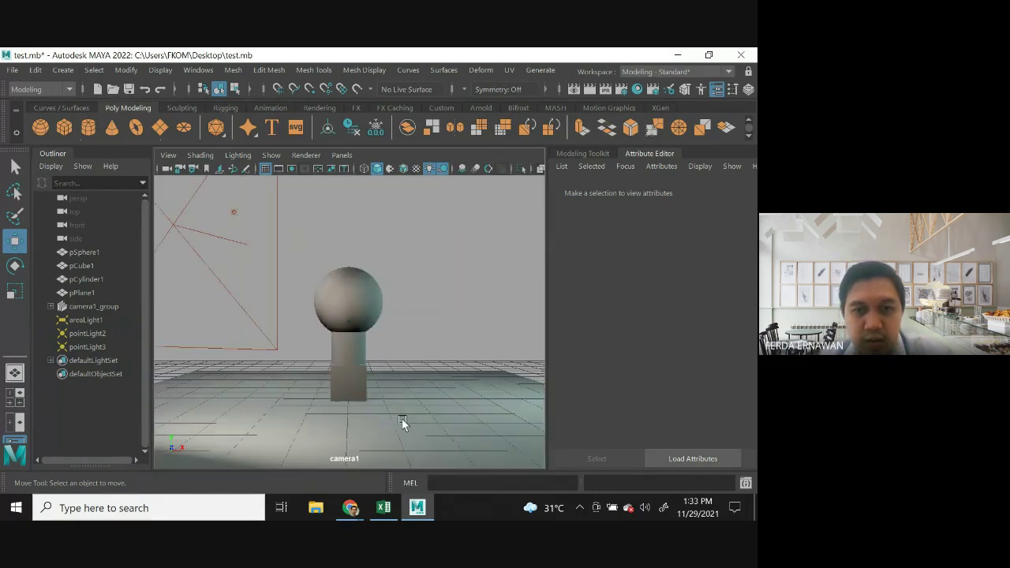
{"action": "scroll", "coordinate": [401, 420], "scroll_direction": "down", "scroll_amount": 2}
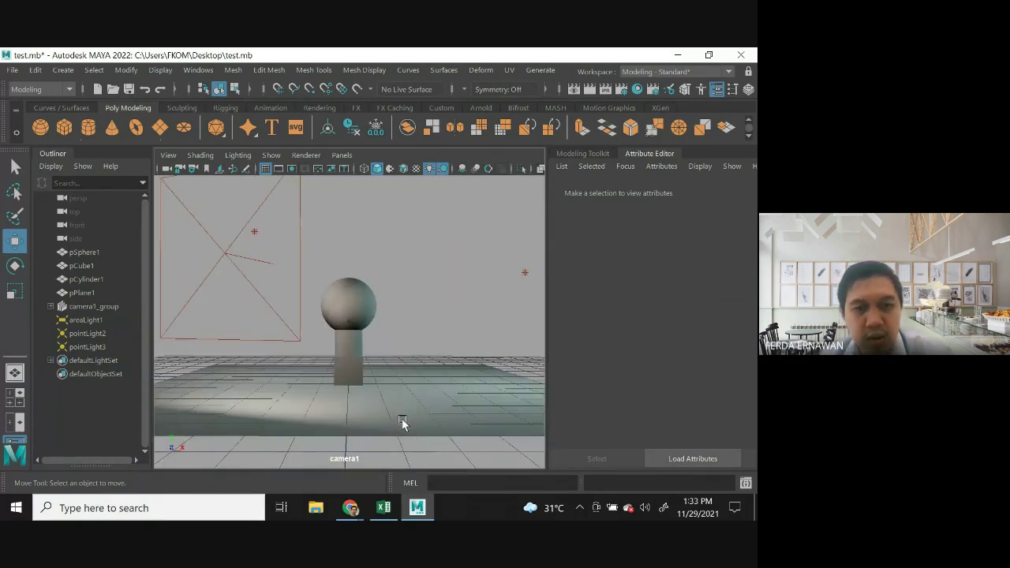
{"action": "scroll", "coordinate": [401, 423], "scroll_direction": "up", "scroll_amount": 3}
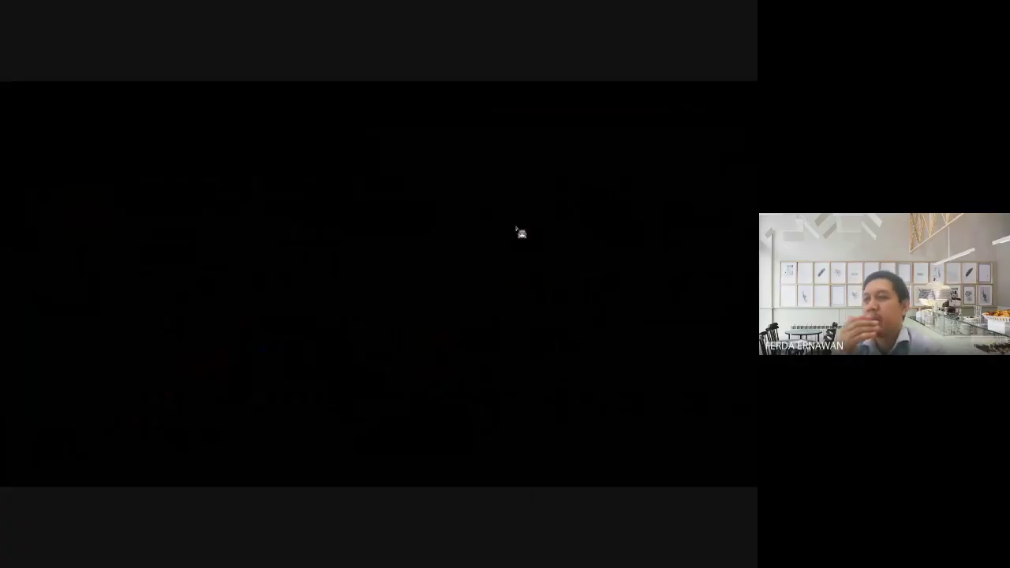
In the other untitled scene's four-view layout, inspect the attributes of pointLight3 and pointLight2.
{"action": "key", "text": "space"}
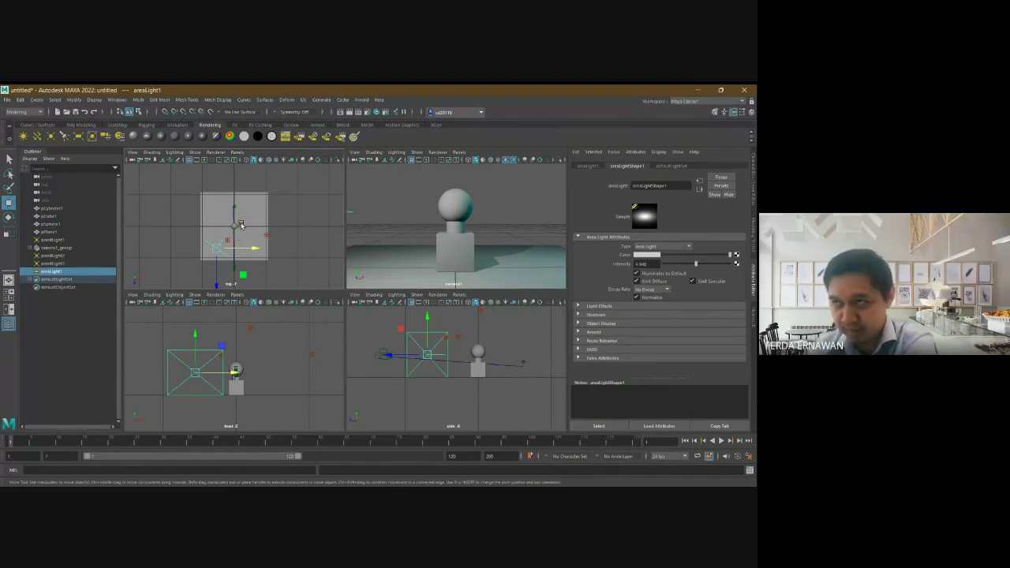
{"action": "left_click", "coordinate": [238, 227]}
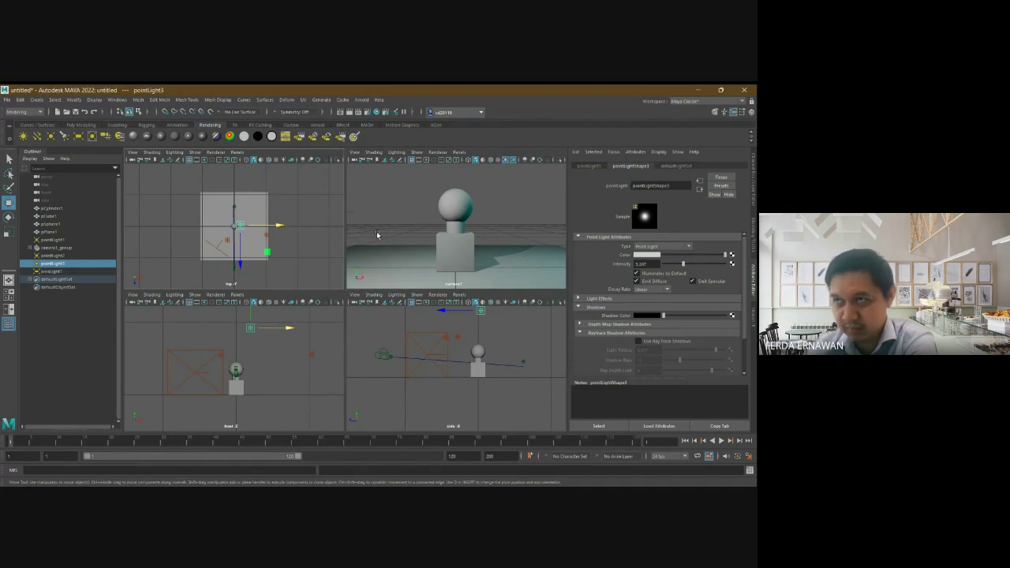
{"action": "left_click", "coordinate": [267, 237]}
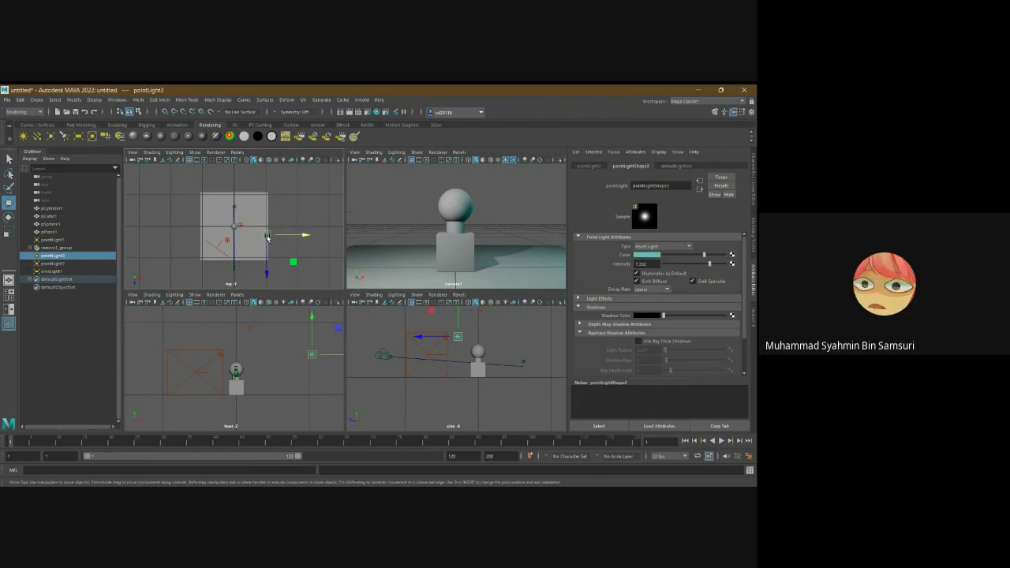
Select pointLight1 in the top view and delete it from the scene.
{"action": "left_click", "coordinate": [227, 241]}
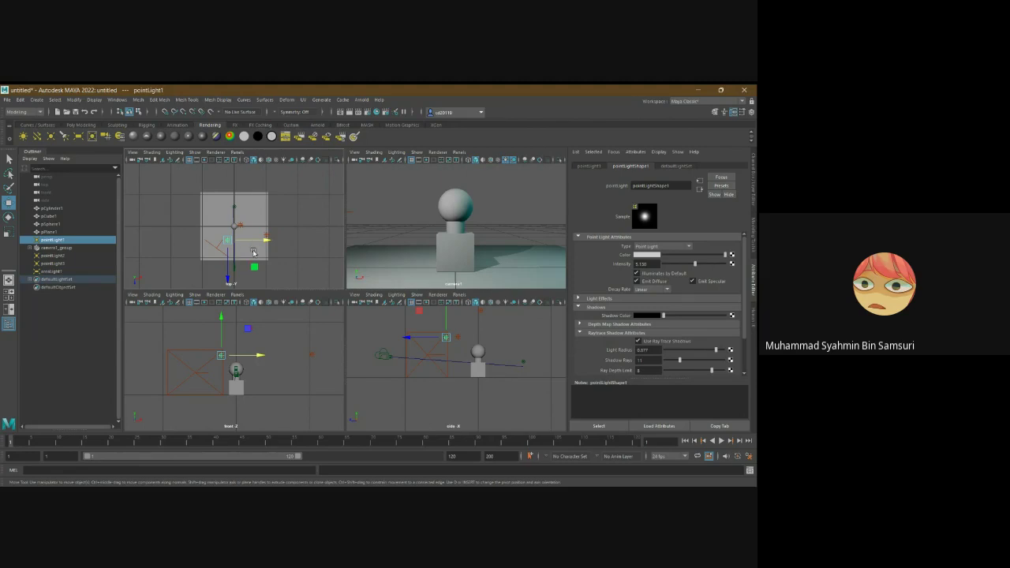
{"action": "left_click", "coordinate": [254, 253]}
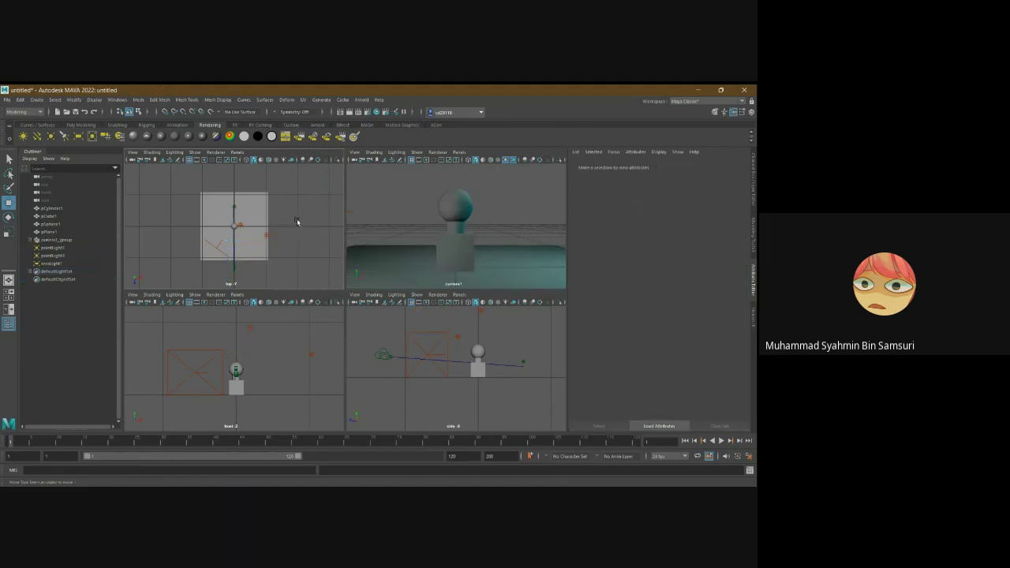
Raise the intensity of pointLight3 to about 6 and the intensity of areaLight1 to 10.
{"action": "left_click", "coordinate": [240, 226]}
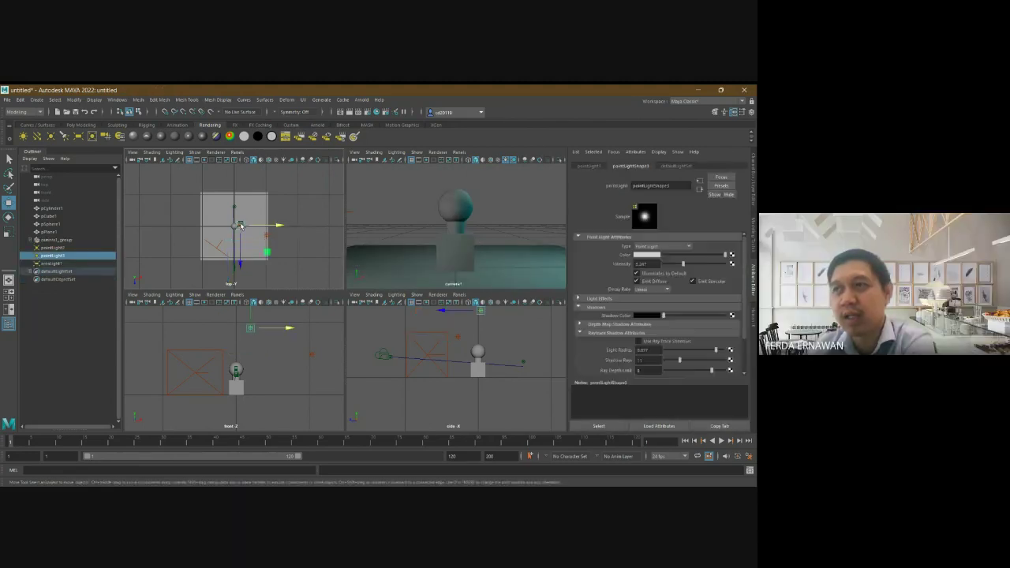
{"action": "left_click_drag", "start_coordinate": [684, 264], "coordinate": [699, 266]}
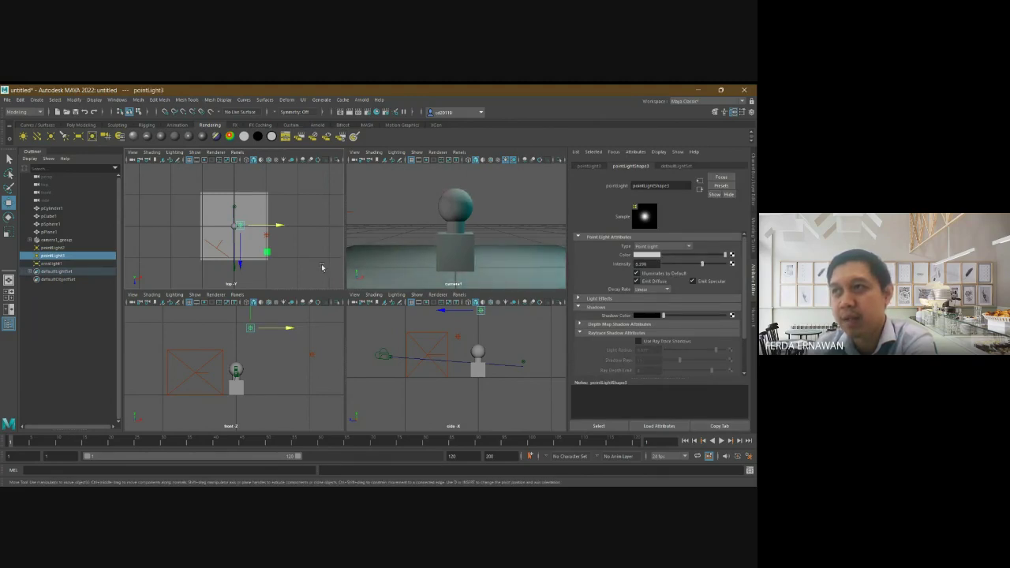
{"action": "left_click", "coordinate": [214, 249]}
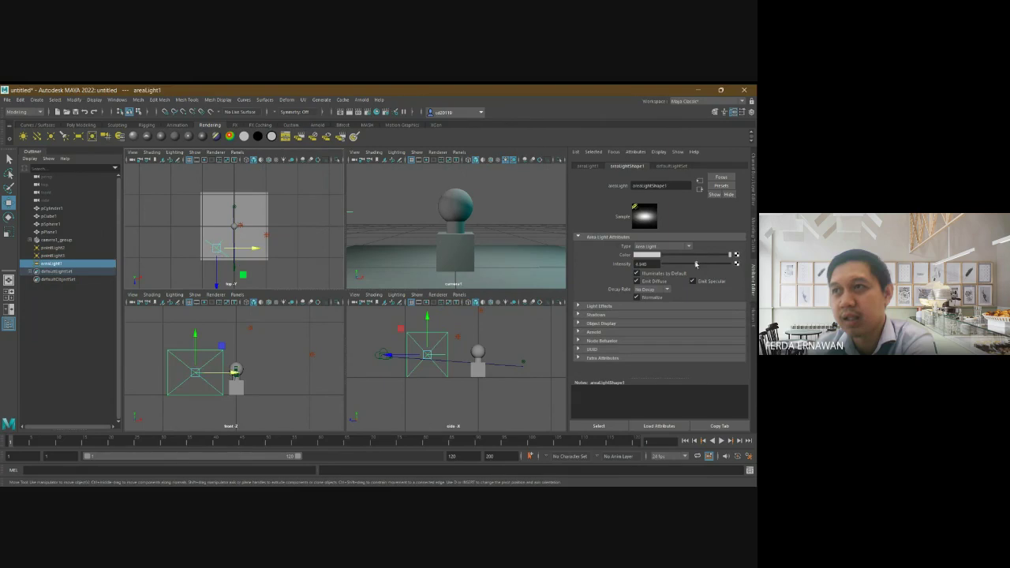
{"action": "left_click_drag", "start_coordinate": [697, 264], "coordinate": [726, 269]}
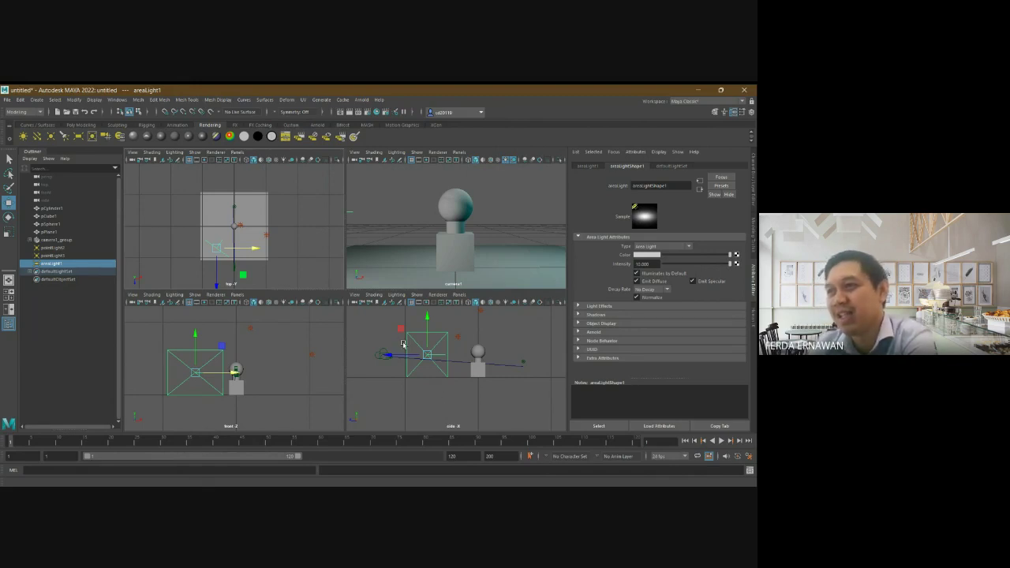
Select pointLight2 in the top view to show its light attributes.
{"action": "left_click", "coordinate": [266, 239]}
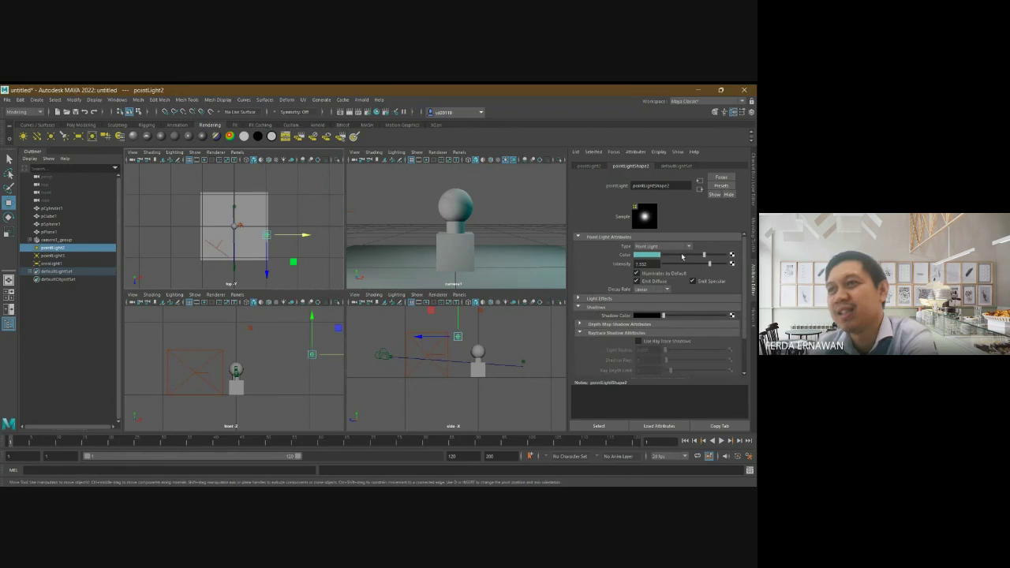